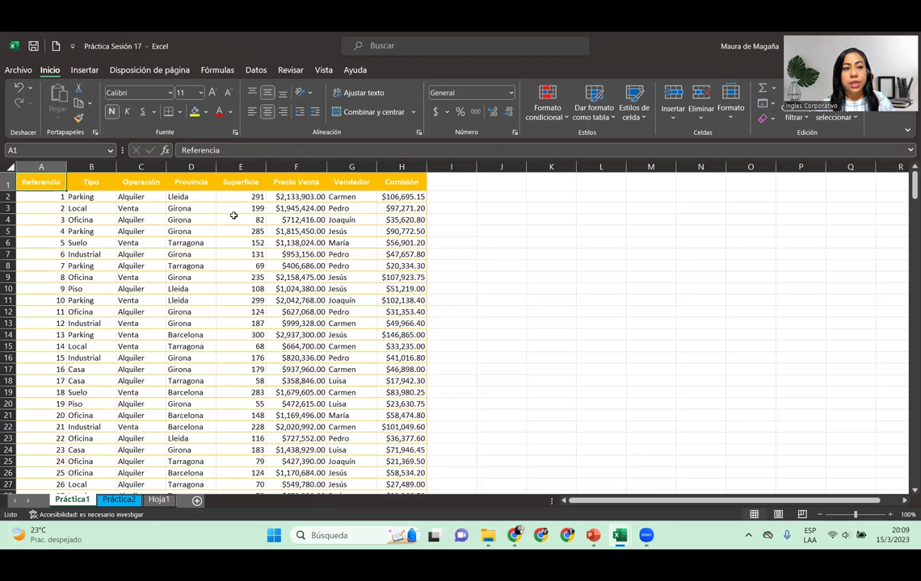
# - Create a pivot table on a new worksheet from the Práctica1 data range A1:H301
pyautogui.click(212, 209)
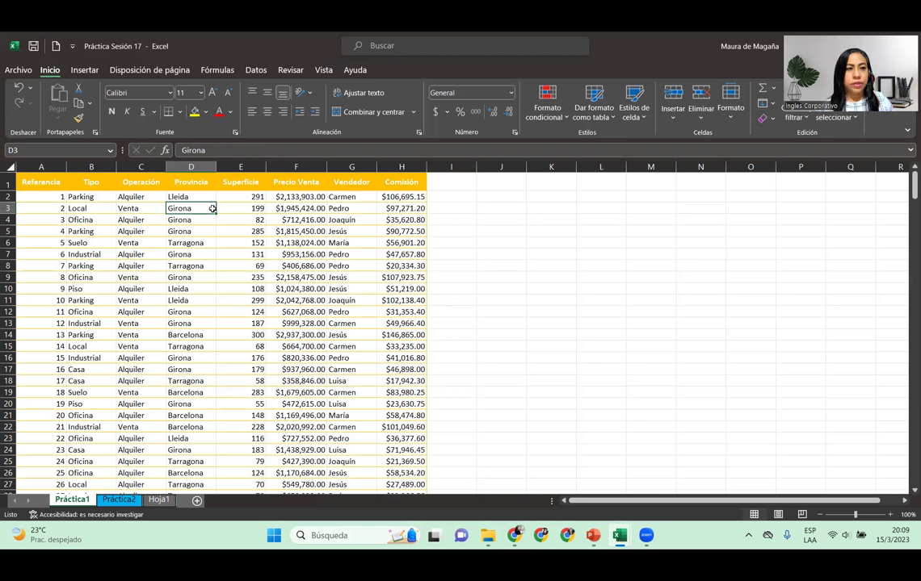
pyautogui.click(84, 71)
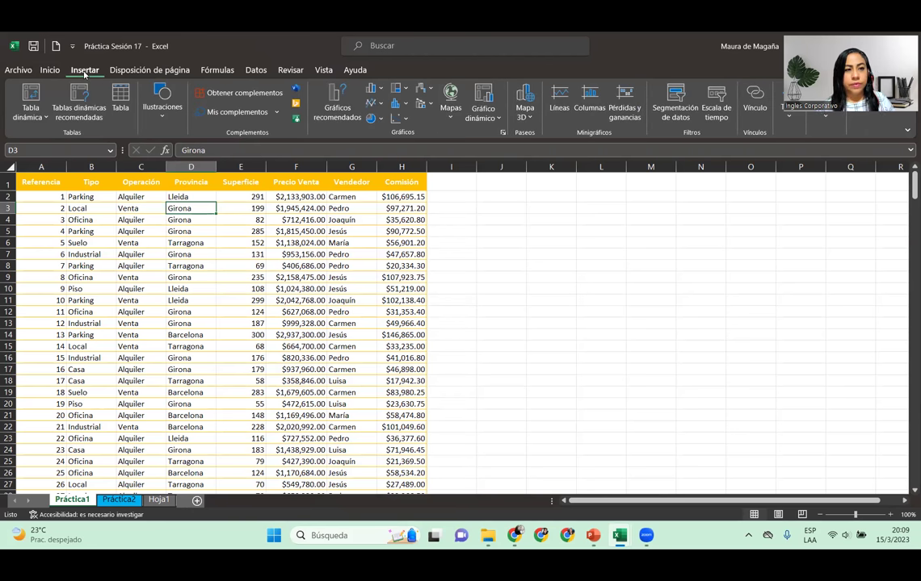
pyautogui.click(38, 110)
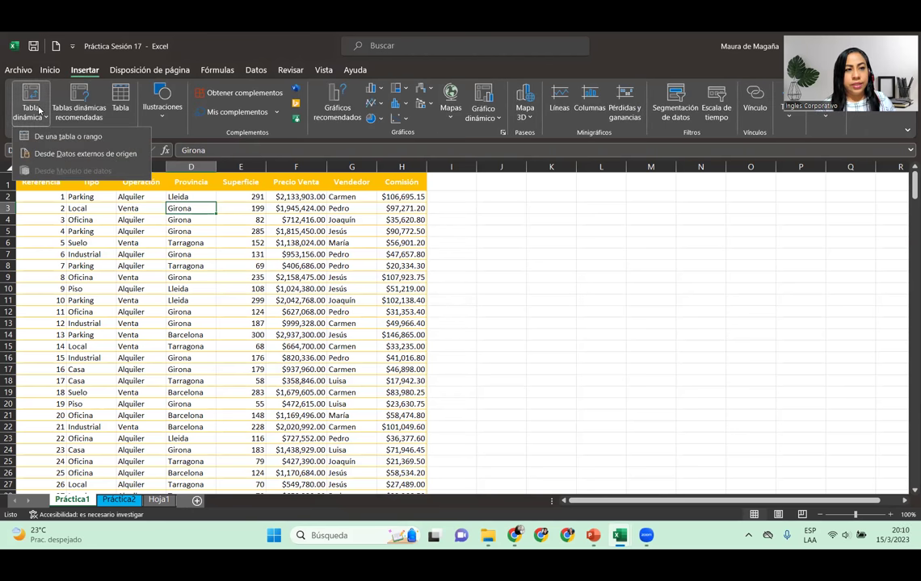
pyautogui.click(68, 136)
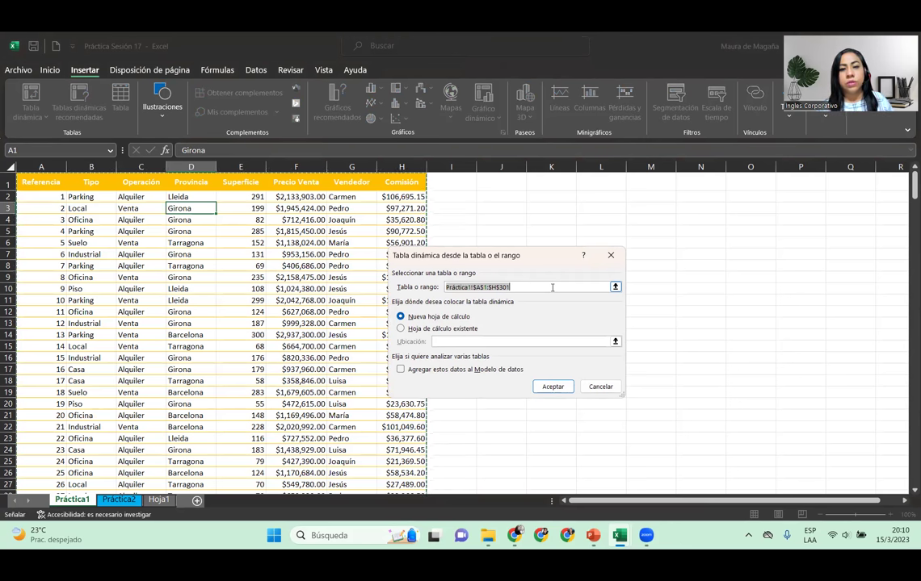
pyautogui.click(550, 387)
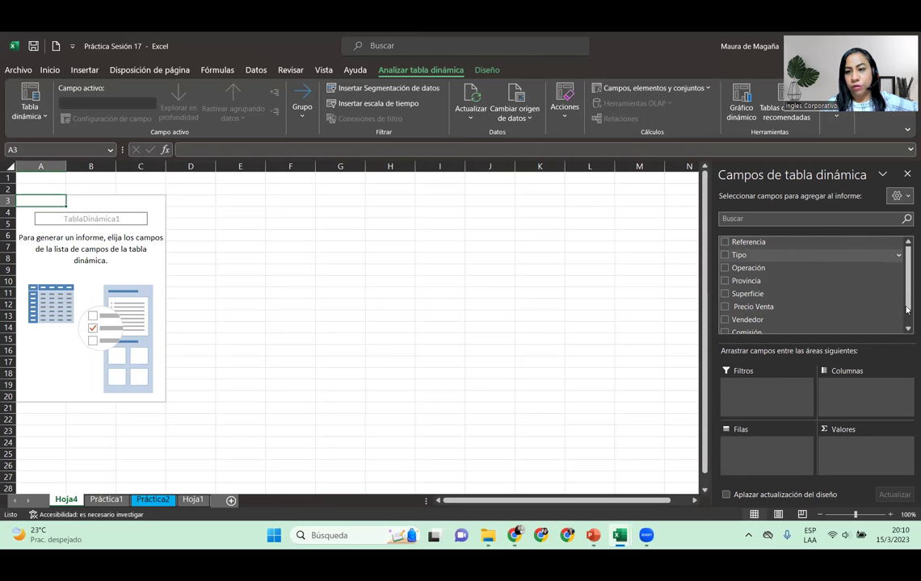
# - Compare the available pivot table fields with the column headers on the Práctica1 sheet
pyautogui.scroll(-1, 759, 278)
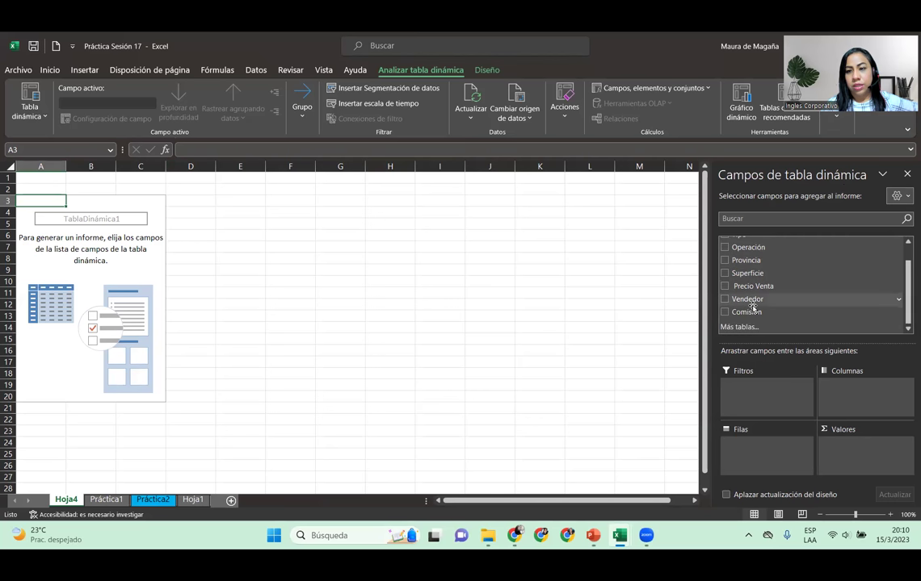
pyautogui.click(105, 500)
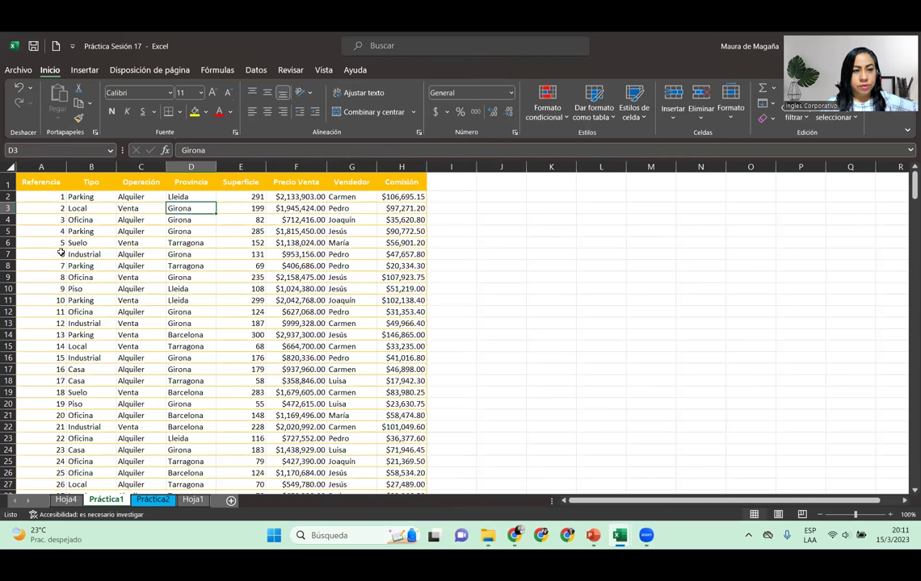
pyautogui.moveTo(48, 182); pyautogui.dragTo(377, 165)
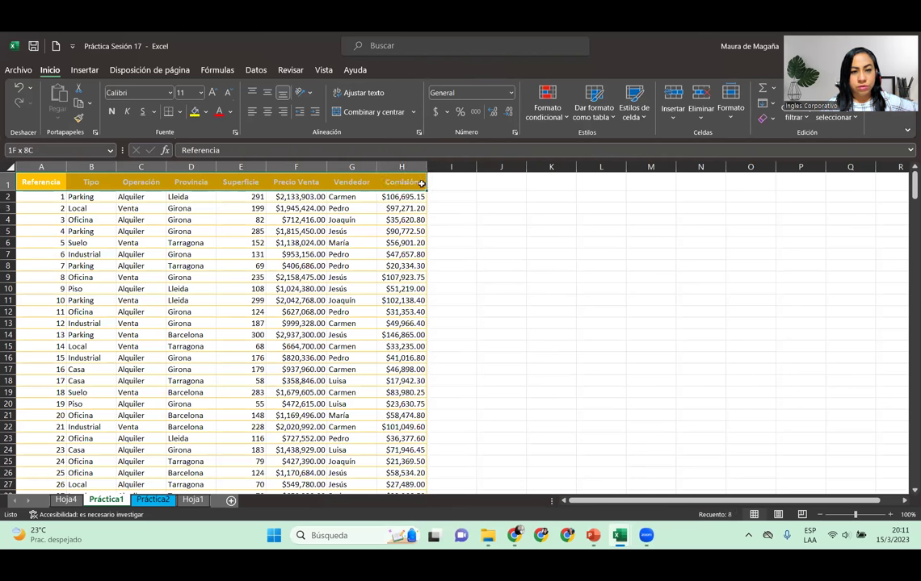
pyautogui.click(39, 197)
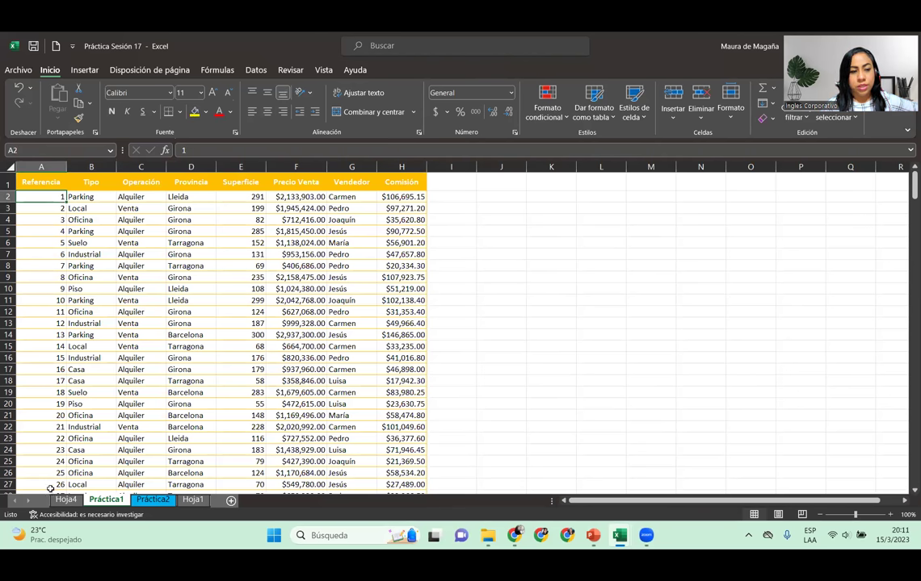
pyautogui.click(66, 500)
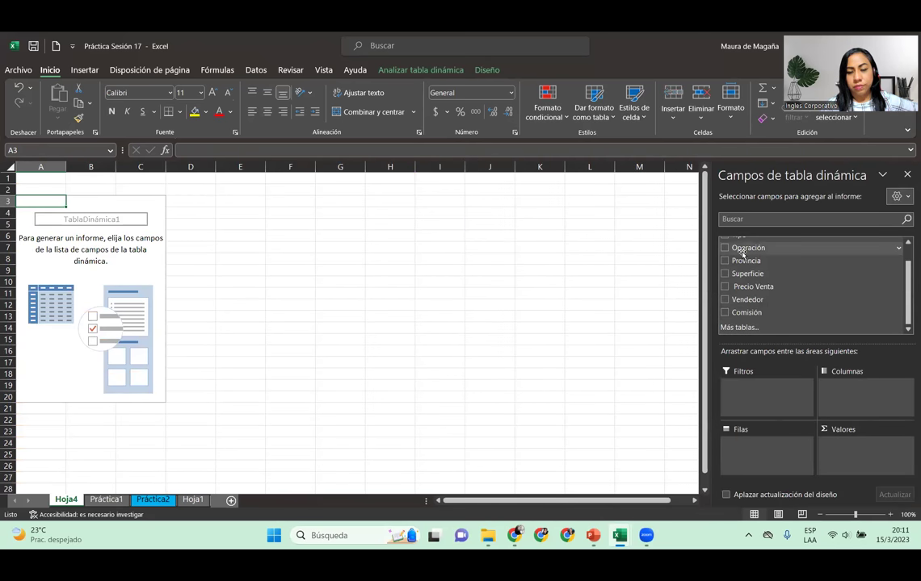
pyautogui.scroll(1, 897, 251)
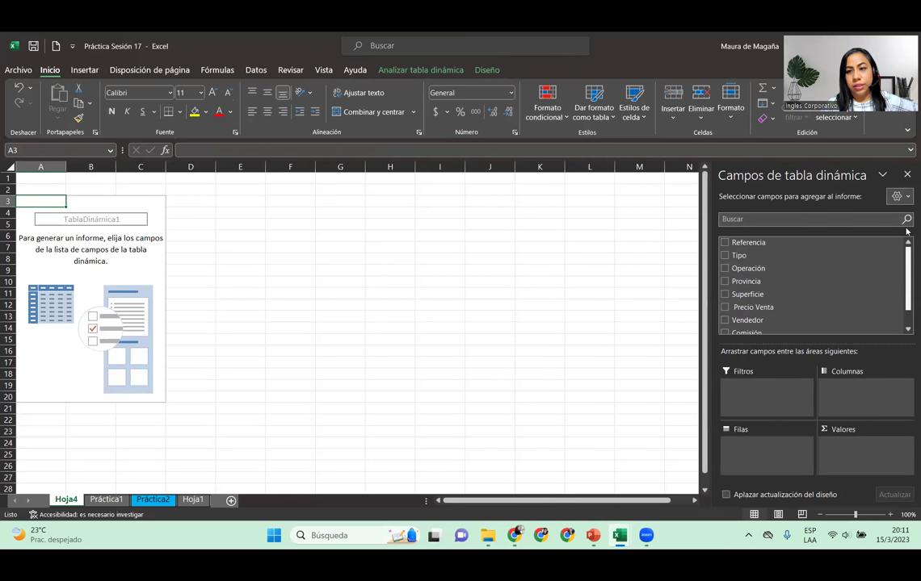
pyautogui.scroll(-1, 902, 285)
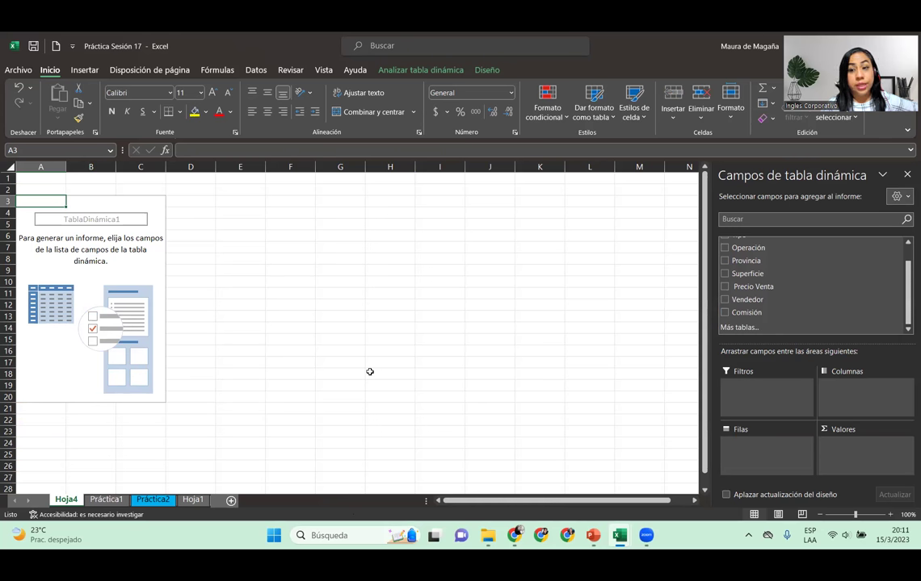
# - Add the Provincia field to the rows area of the pivot table
pyautogui.scroll(1, 906, 260)
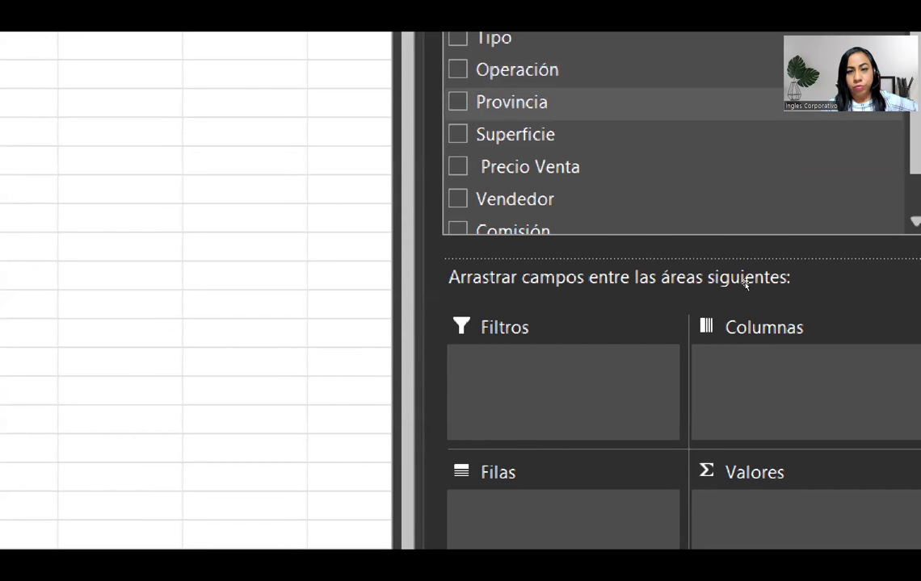
pyautogui.moveTo(745, 289); pyautogui.dragTo(767, 454)
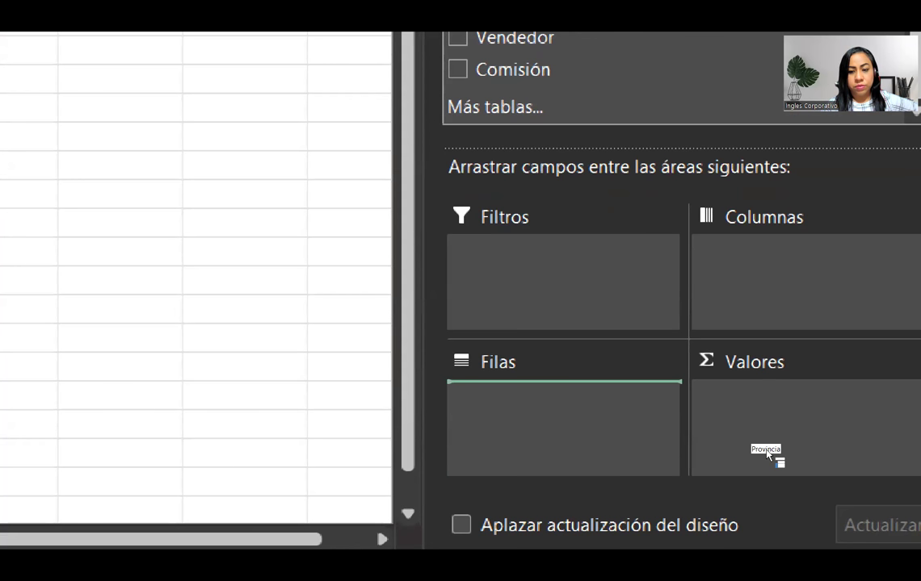
pyautogui.moveTo(766, 455); pyautogui.dragTo(766, 451)
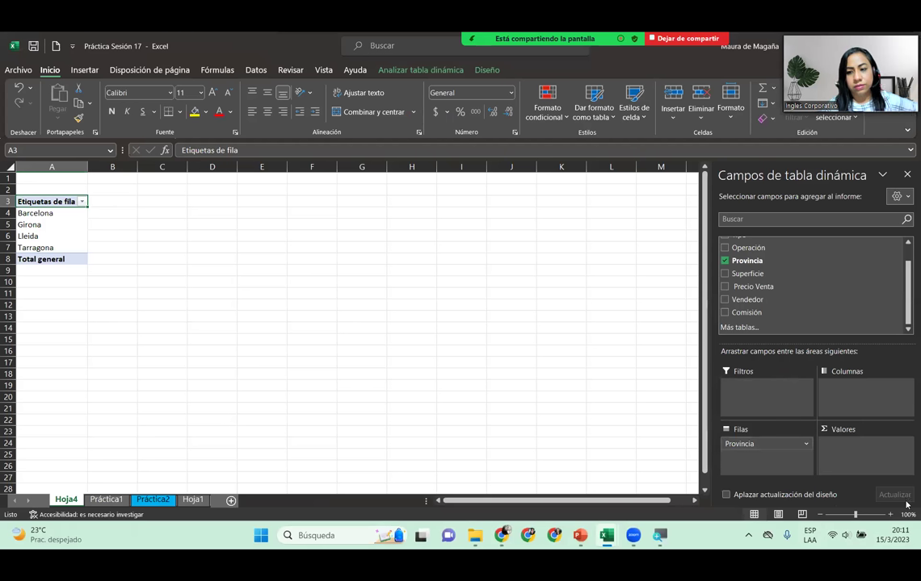
# - Examine the province row labels of the pivot table with the sheet enlarged to 160%
pyautogui.click(890, 515)
pyautogui.click(890, 515)
pyautogui.click(890, 514)
pyautogui.click(890, 515)
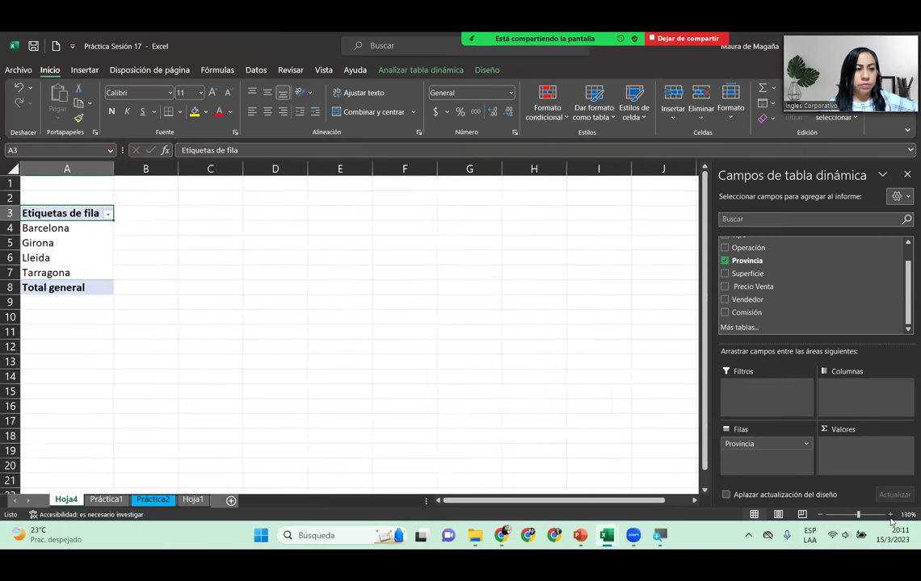
pyautogui.click(890, 514)
pyautogui.click(890, 514)
pyautogui.moveTo(705, 335); pyautogui.dragTo(706, 327)
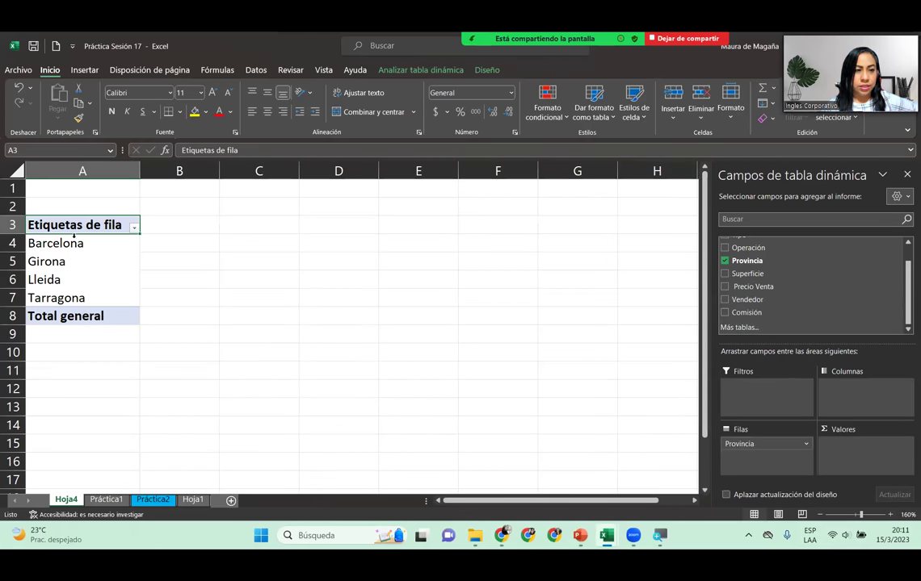
pyautogui.moveTo(73, 242); pyautogui.dragTo(73, 298)
pyautogui.click(73, 242)
pyautogui.click(68, 262)
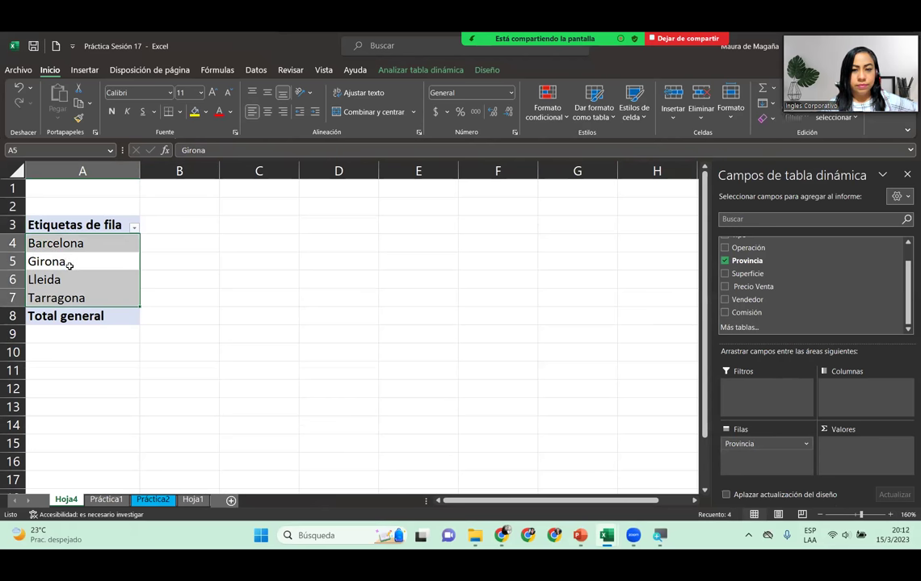
pyautogui.click(64, 282)
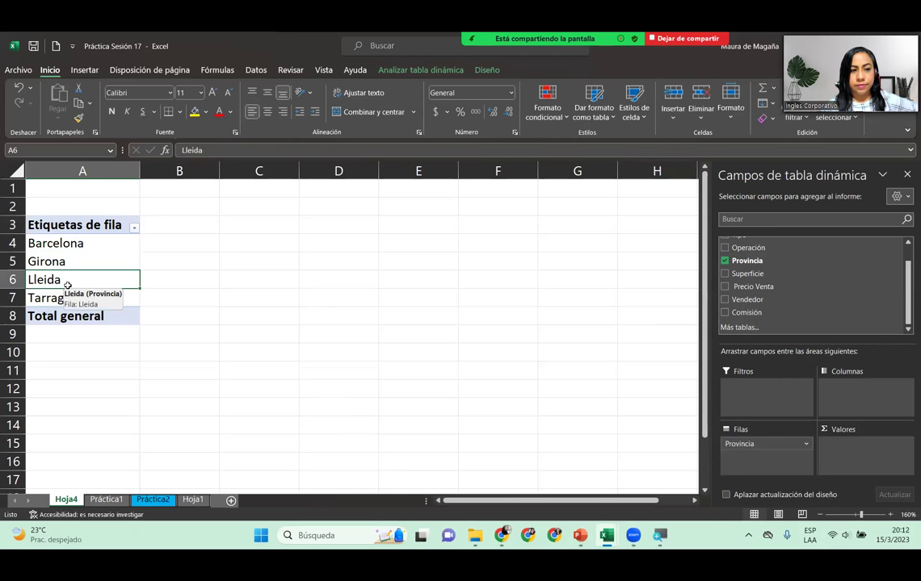
pyautogui.click(82, 262)
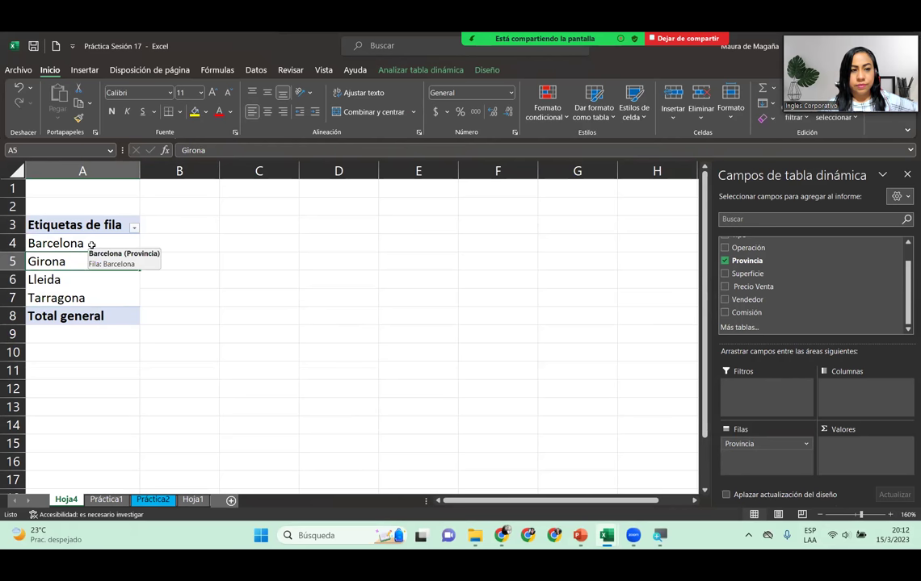
pyautogui.click(91, 244)
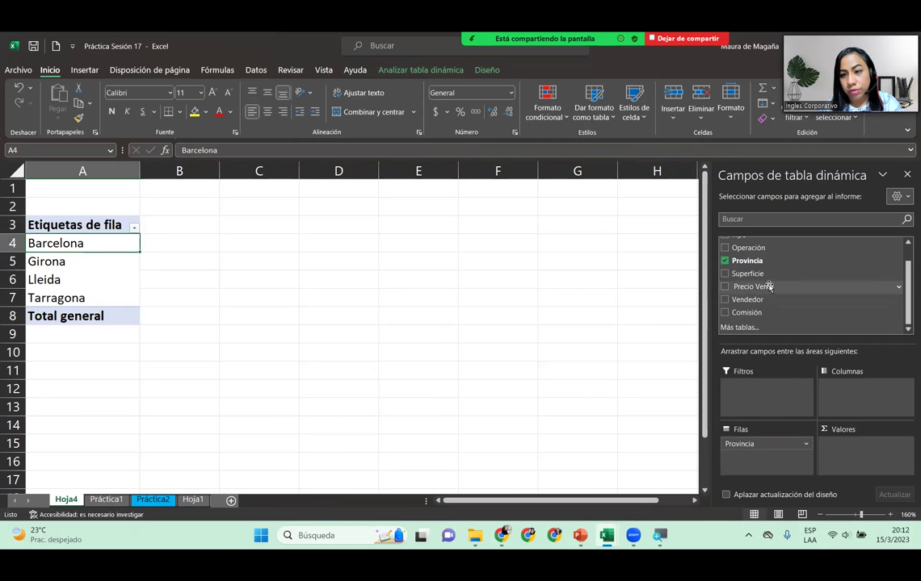
# - Add the Precio Venta field to the values area of the pivot table
pyautogui.moveTo(769, 287); pyautogui.dragTo(860, 452)
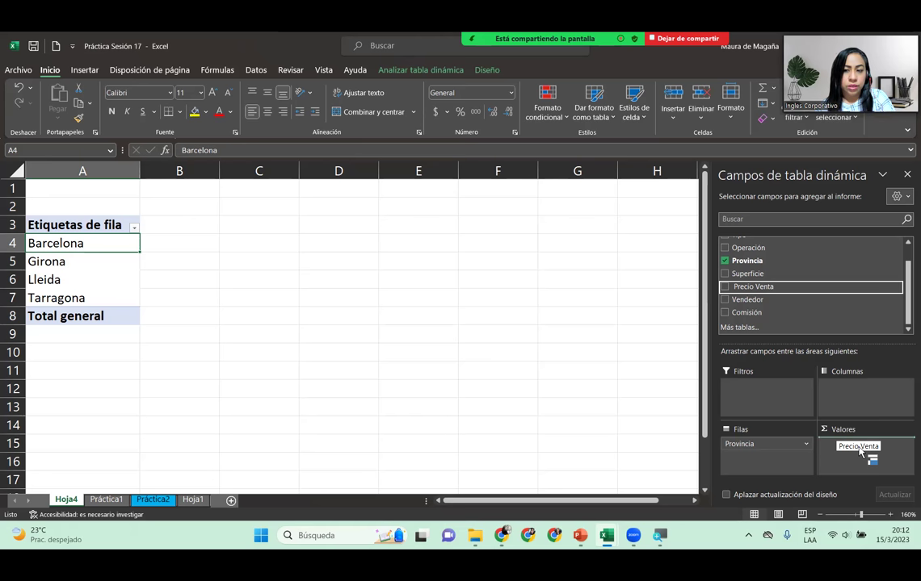
pyautogui.moveTo(860, 452); pyautogui.dragTo(858, 450)
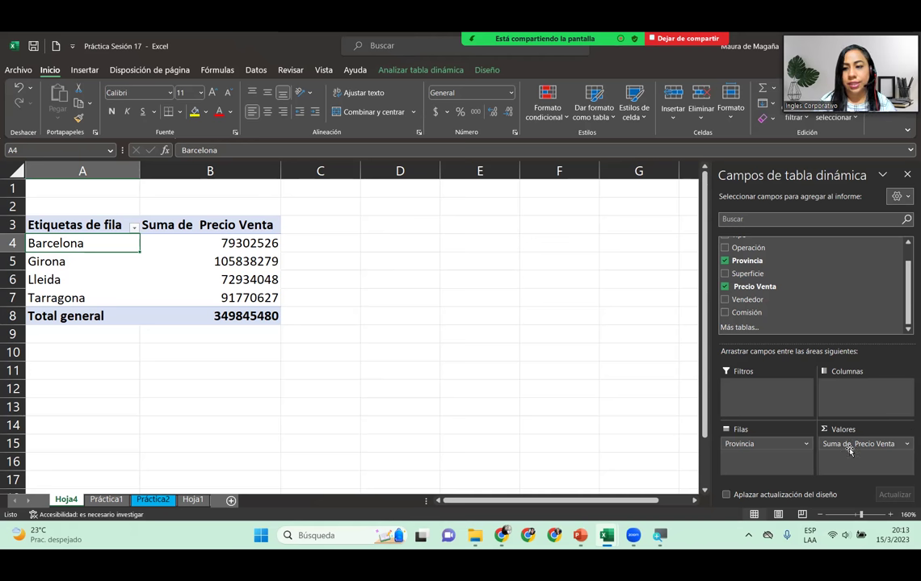
# - Replace the Barcelona row label with "{" and select Lleida's sale price value in the pivot table
pyautogui.write('{')
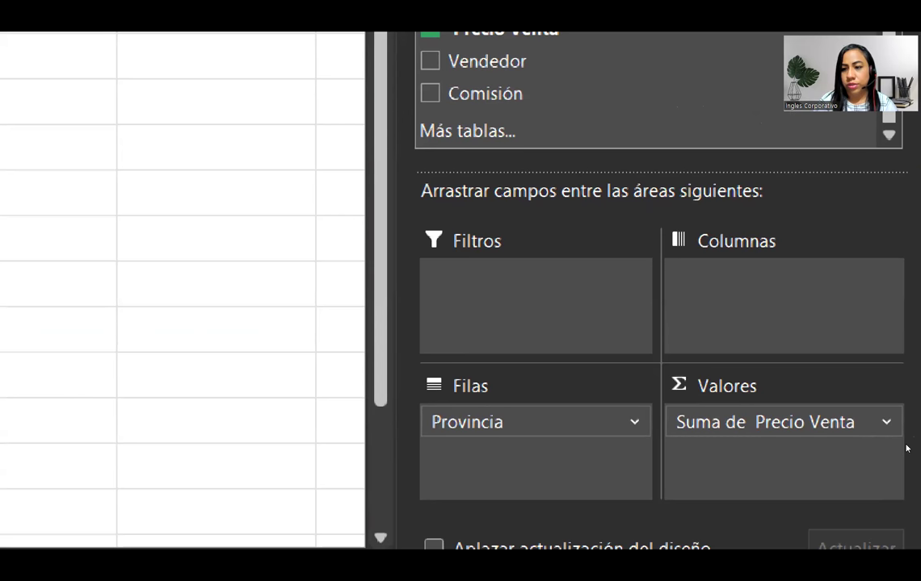
pyautogui.moveTo(635, 421); pyautogui.dragTo(871, 464)
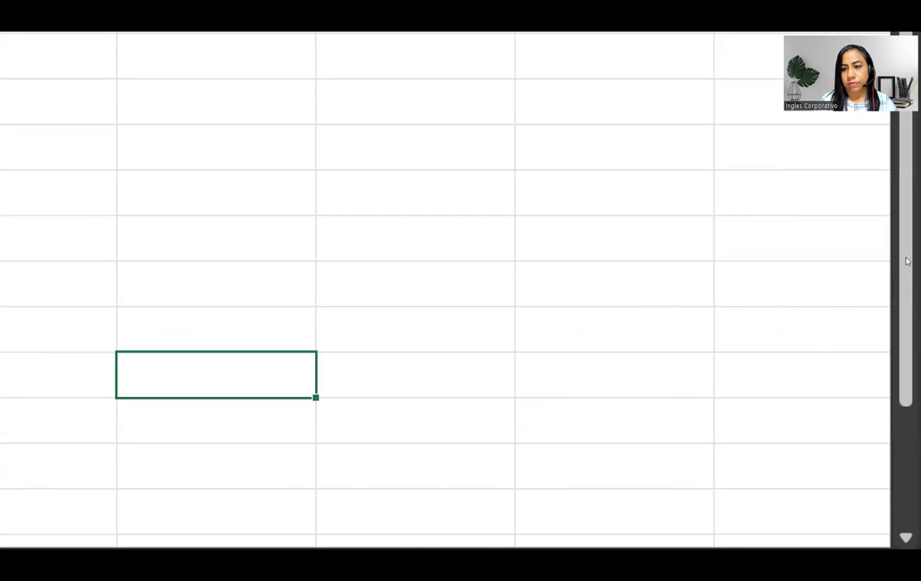
pyautogui.click(218, 273)
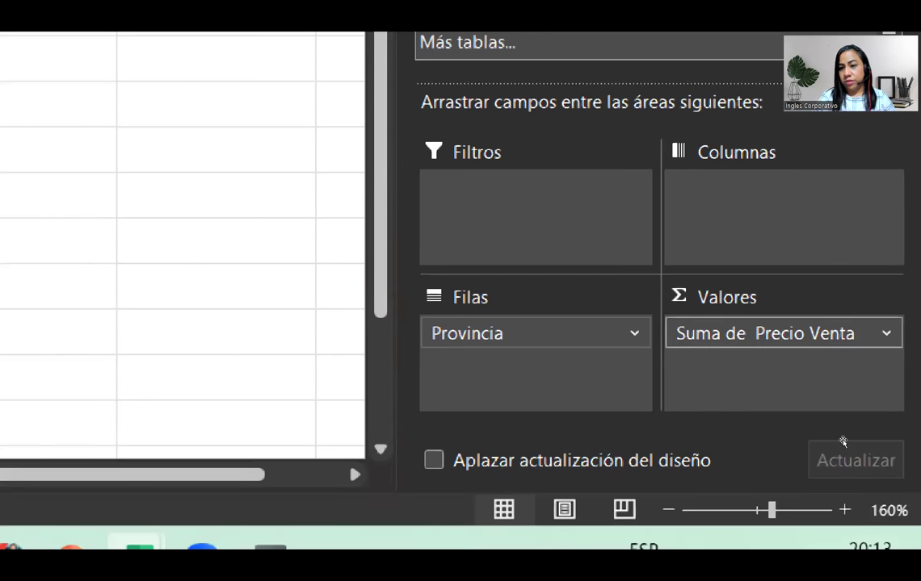
# - Rename the summed Precio Venta value field as "Total Precio Venta" in its value field settings
pyautogui.hotkey('shift', 'F10')
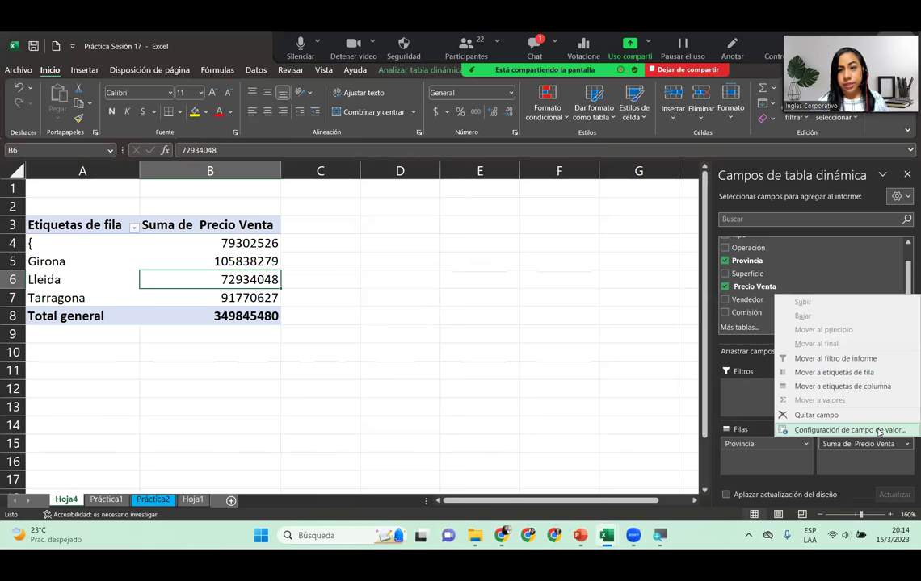
pyautogui.click(878, 432)
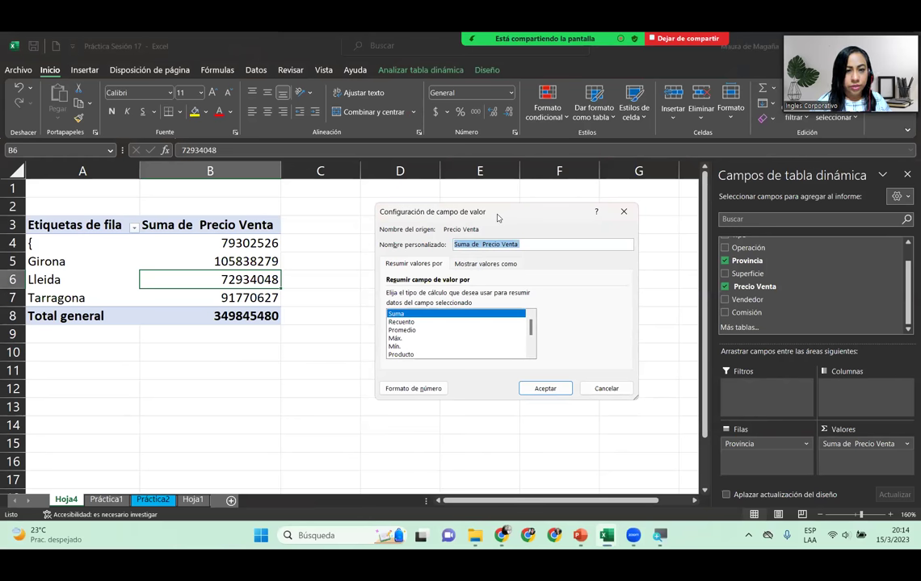
pyautogui.moveTo(497, 216); pyautogui.dragTo(421, 229)
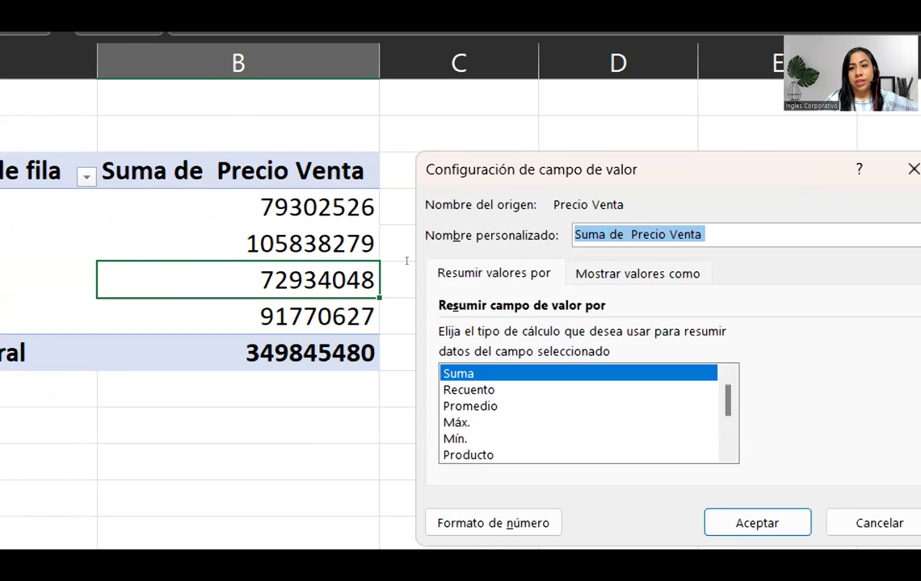
pyautogui.press('Home')
pyautogui.hotkey('ctrl', 'Right')
pyautogui.hotkey('ctrl', 'Right')
pyautogui.hotkey('shift', 'Home')
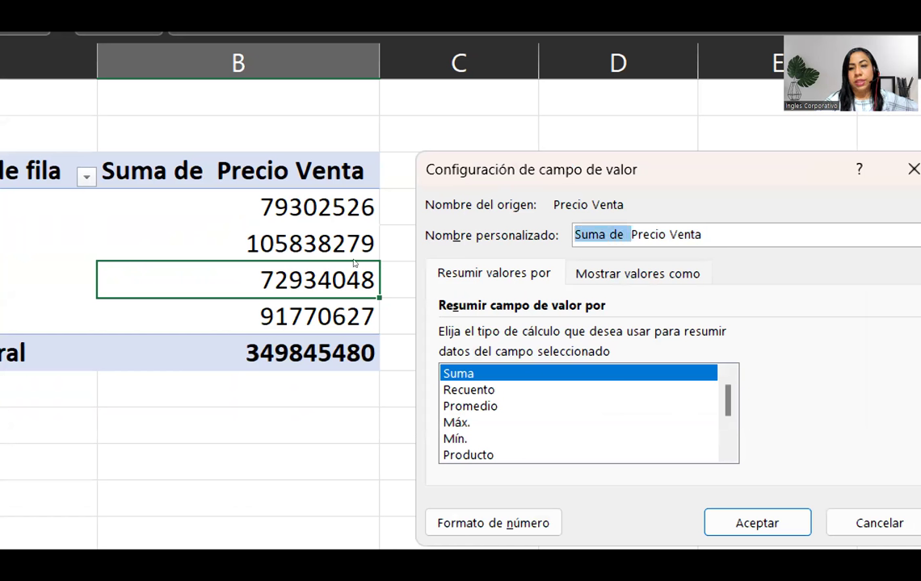
pyautogui.press('Delete')
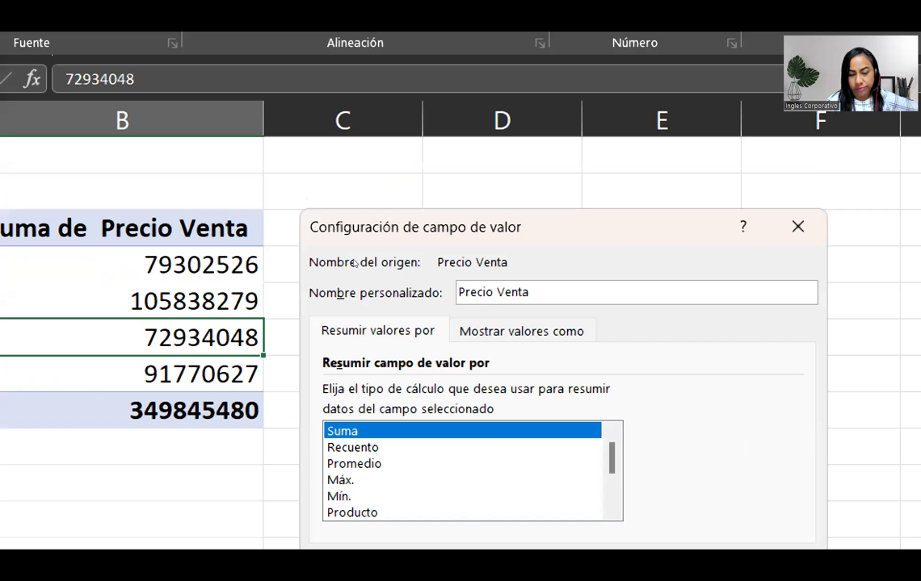
pyautogui.write('Total')
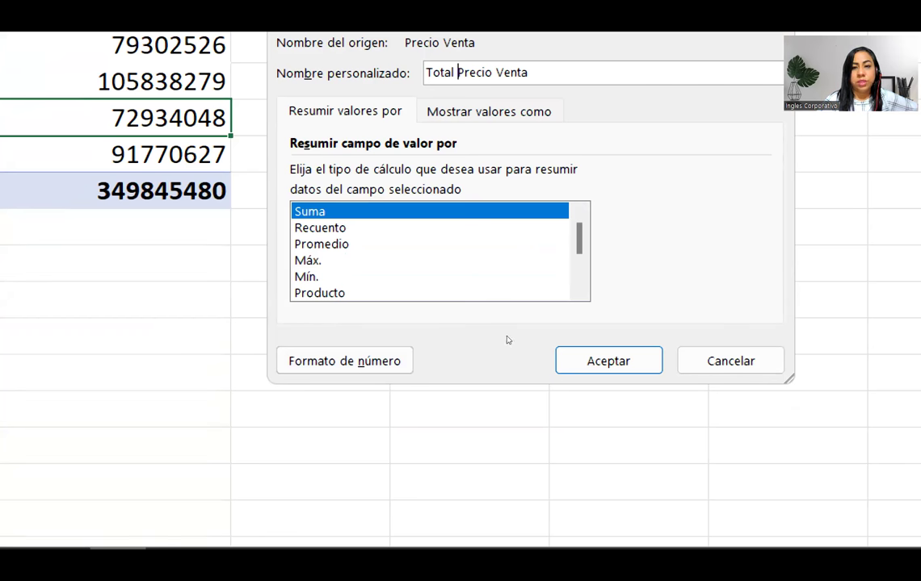
# - Apply the Contabilidad number format with the $ Español (El Salvador) symbol to the Total Precio Venta value field
pyautogui.scroll(-2, 454, 347)
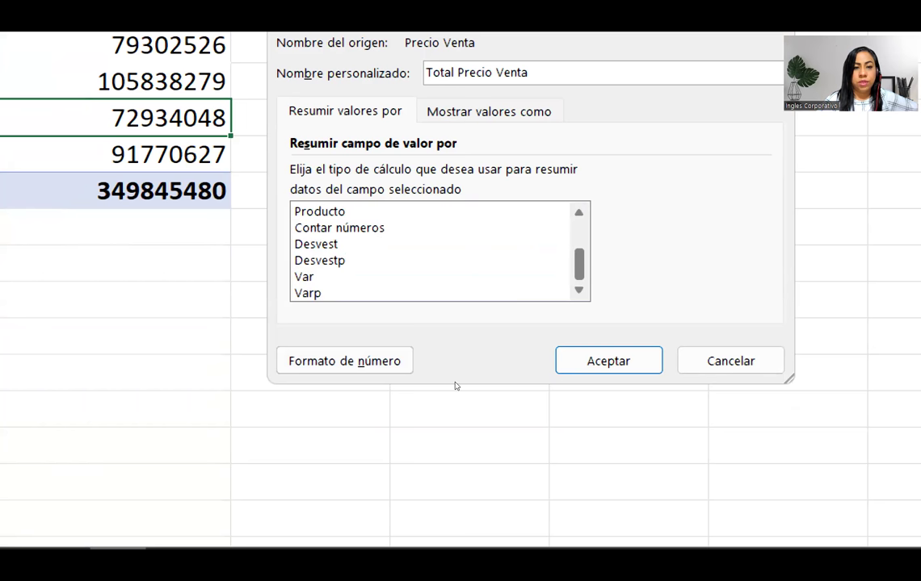
pyautogui.scroll(2, 300, 304)
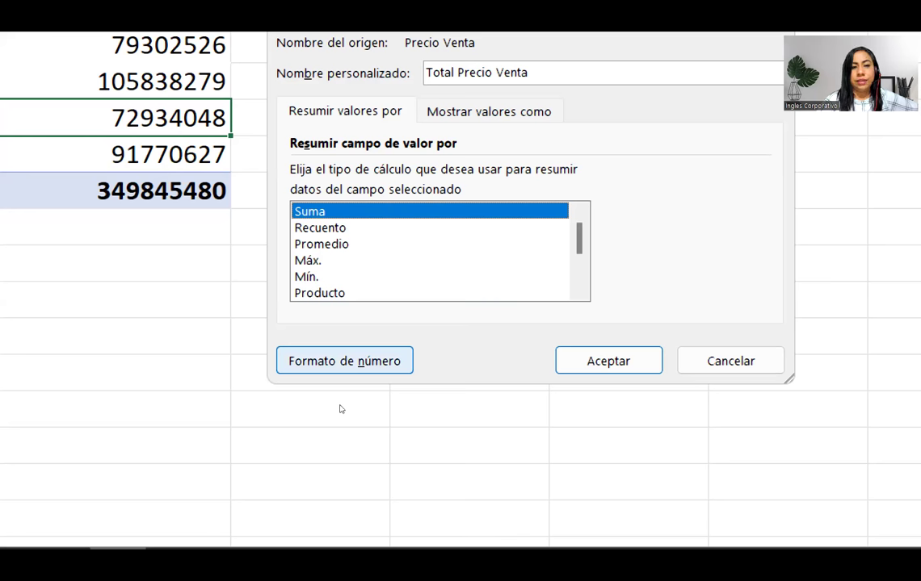
pyautogui.press('Return')
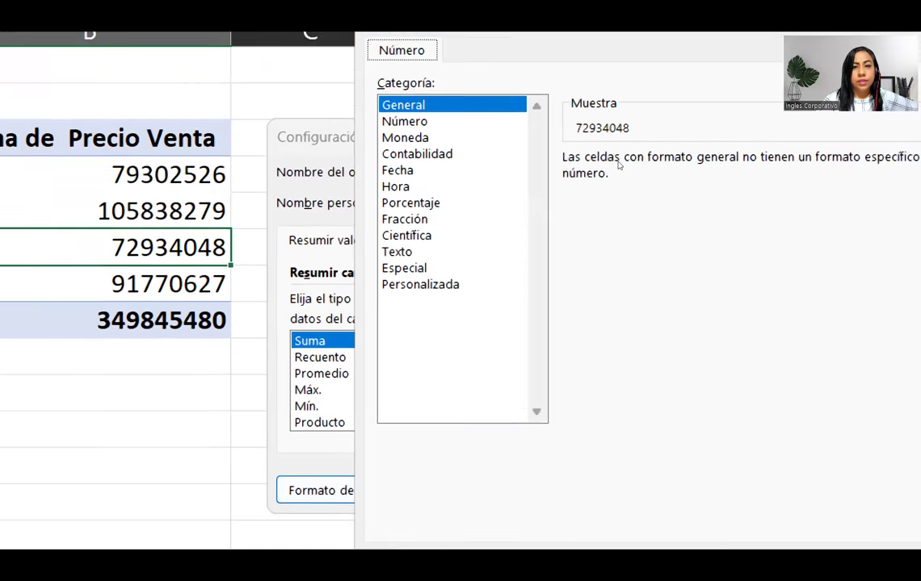
pyautogui.click(414, 154)
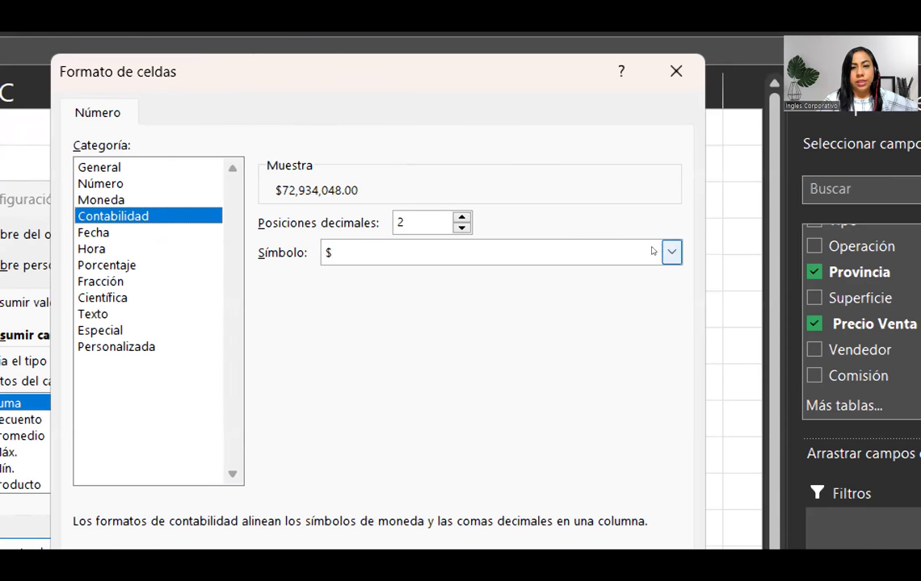
pyautogui.click(893, 252)
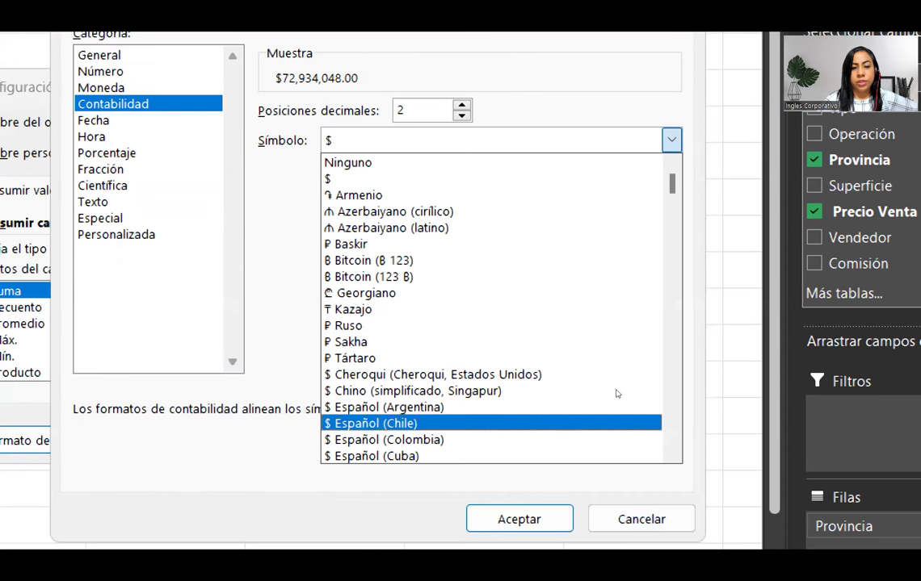
pyautogui.scroll(-3, 654, 406)
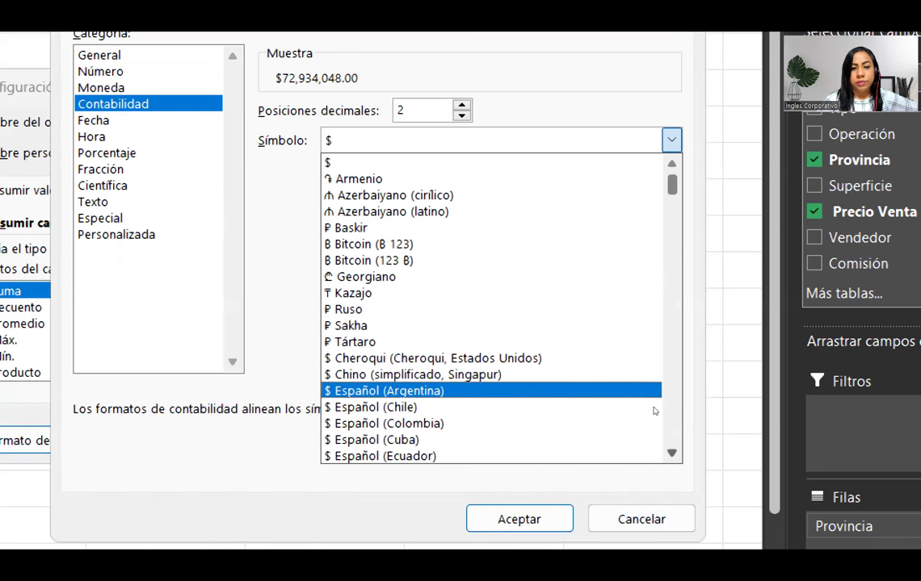
pyautogui.press('Down')
pyautogui.press('Down')
pyautogui.press('Return')
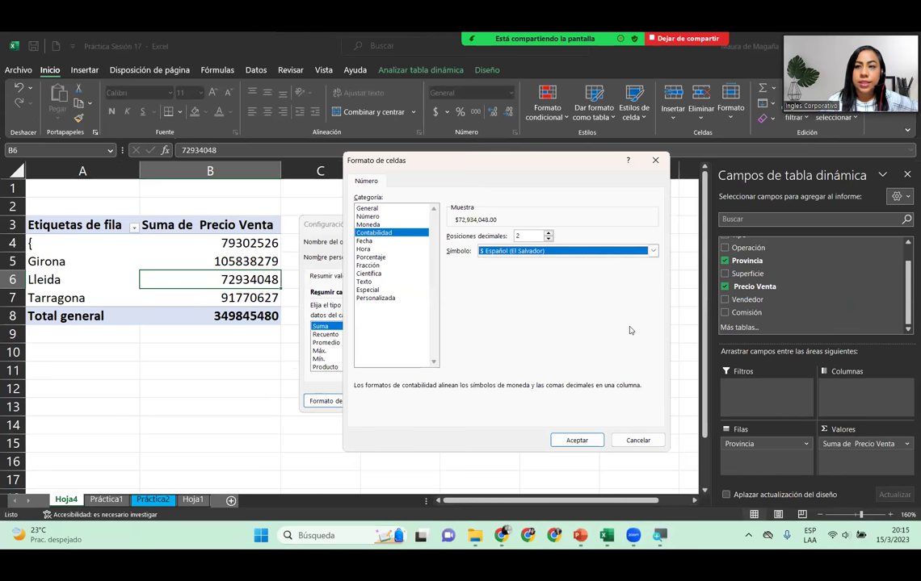
pyautogui.click(577, 440)
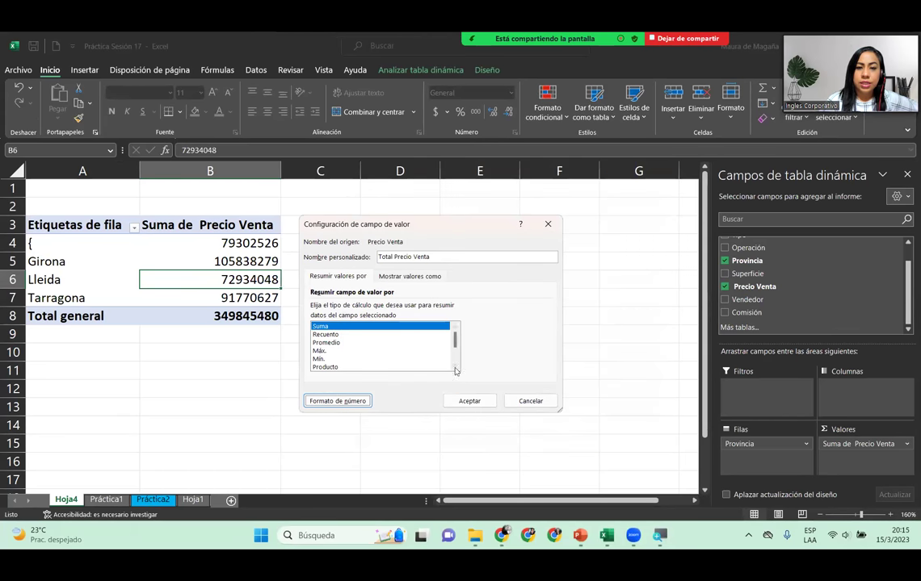
pyautogui.click(468, 401)
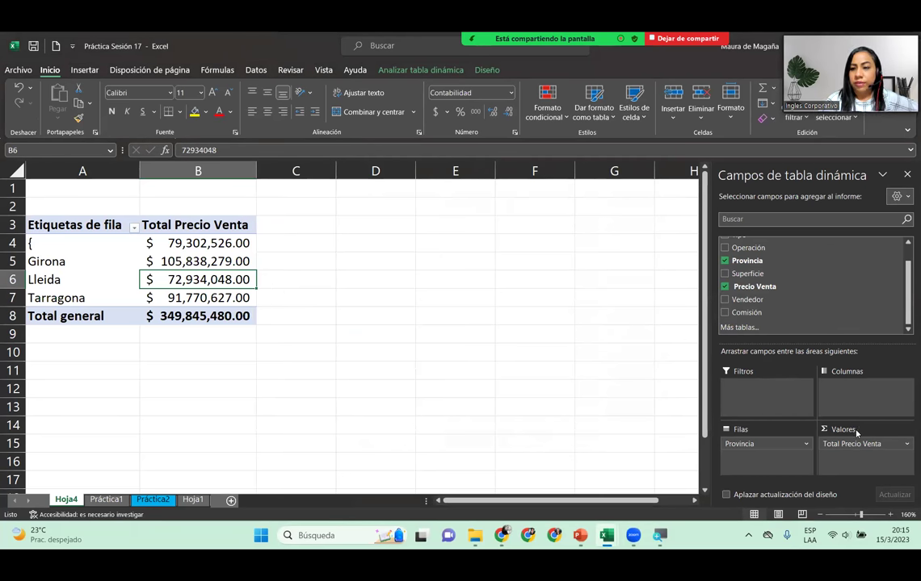
# - Review the number format category and currency symbol of the Total Precio Venta value field in its settings
pyautogui.click(906, 446)
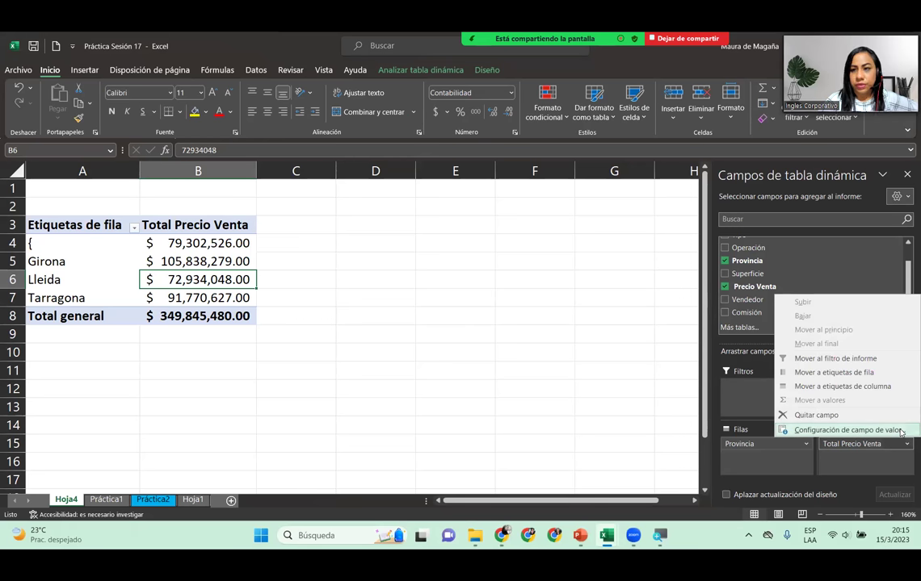
pyautogui.click(900, 432)
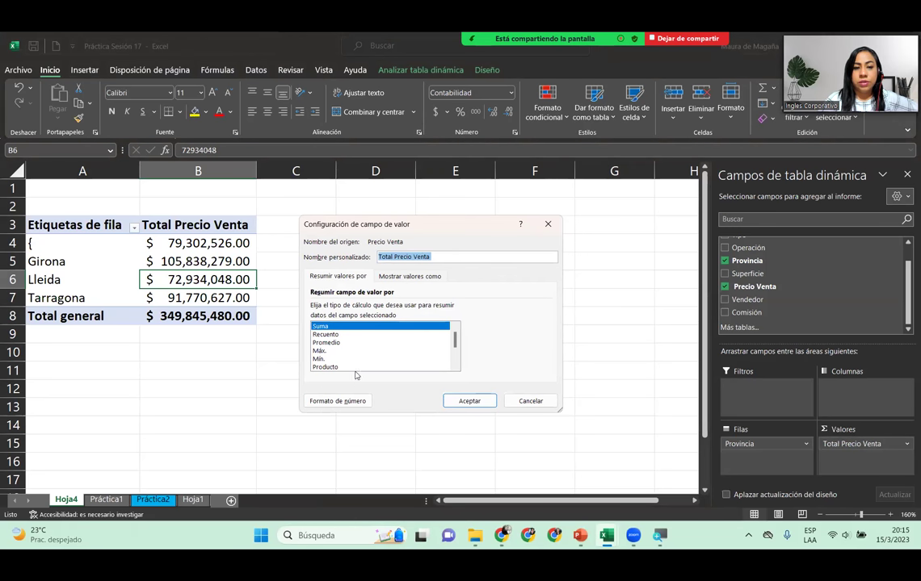
pyautogui.click(337, 401)
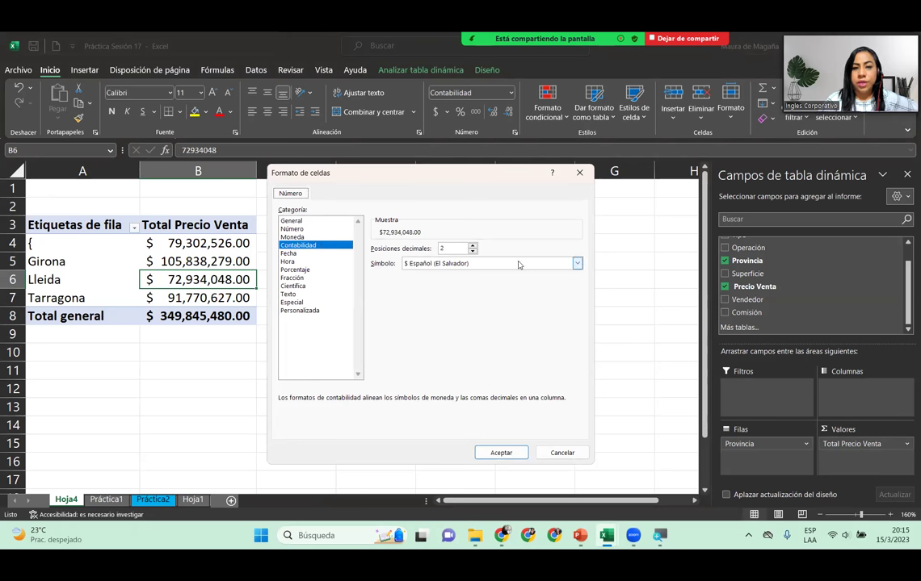
pyautogui.click(485, 453)
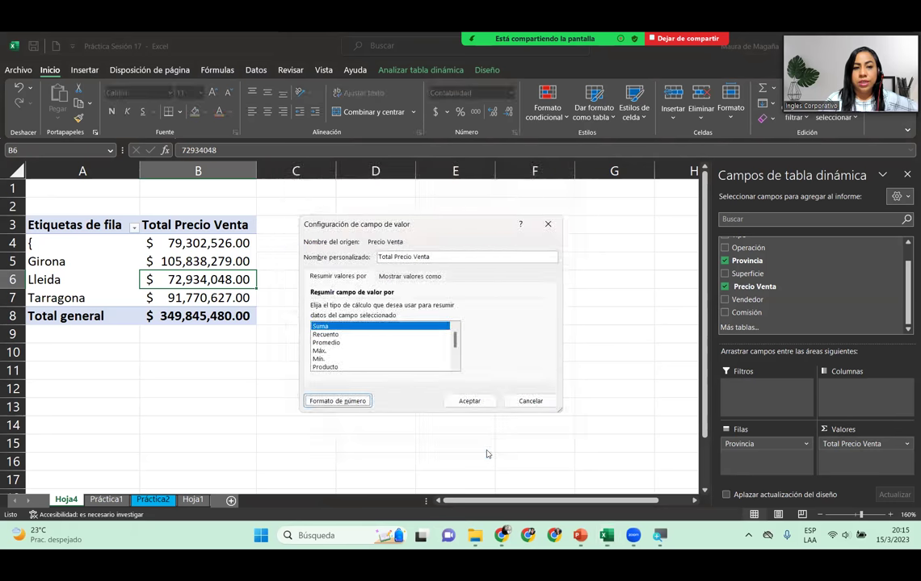
pyautogui.click(470, 401)
# - Undo the value field's renaming and number format and the replacement of the Barcelona row label
pyautogui.click(85, 236)
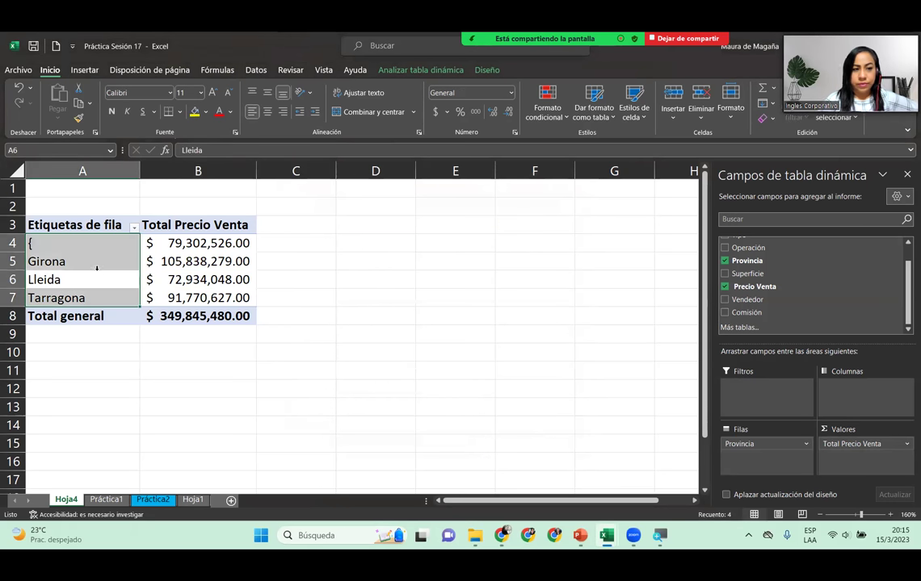
pyautogui.click(85, 235)
pyautogui.click(95, 271)
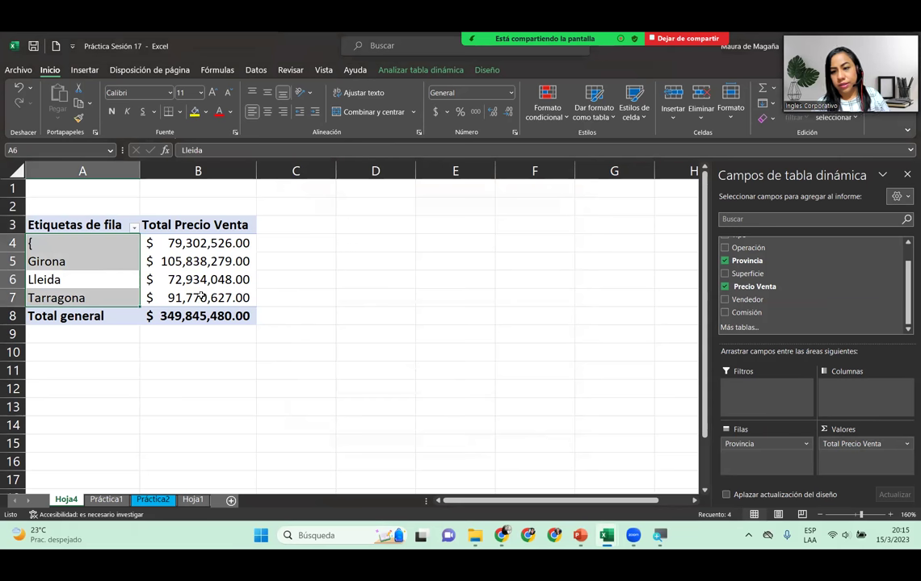
pyautogui.click(112, 249)
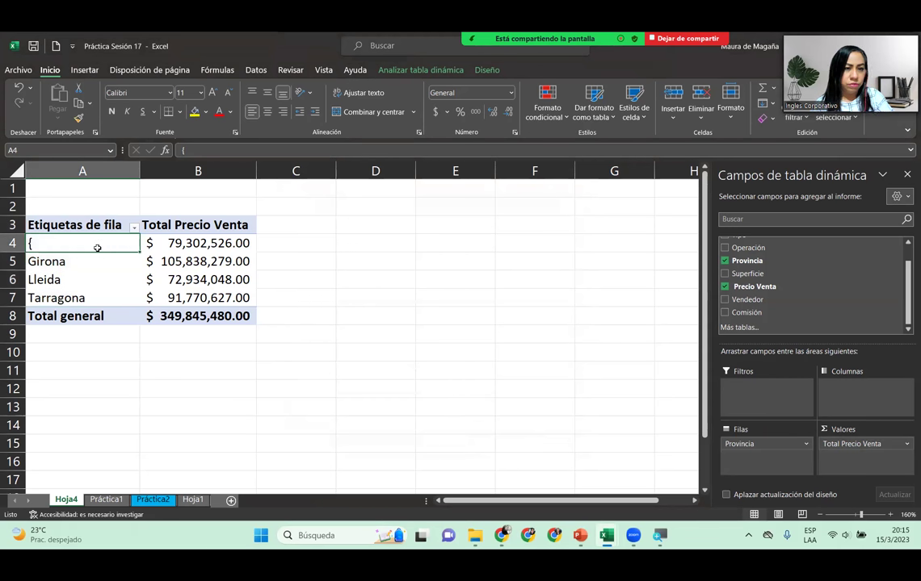
pyautogui.hotkey('ctrl', 'z')
pyautogui.click(97, 245)
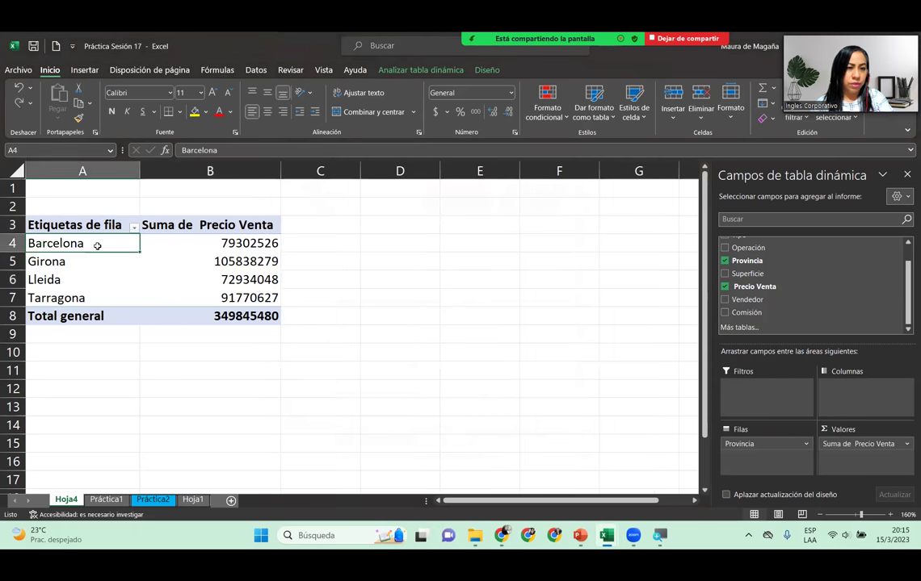
# - Set the Precio Venta value field's number format to Contabilidad with the $ Español (El Salvador) symbol
pyautogui.click(197, 246)
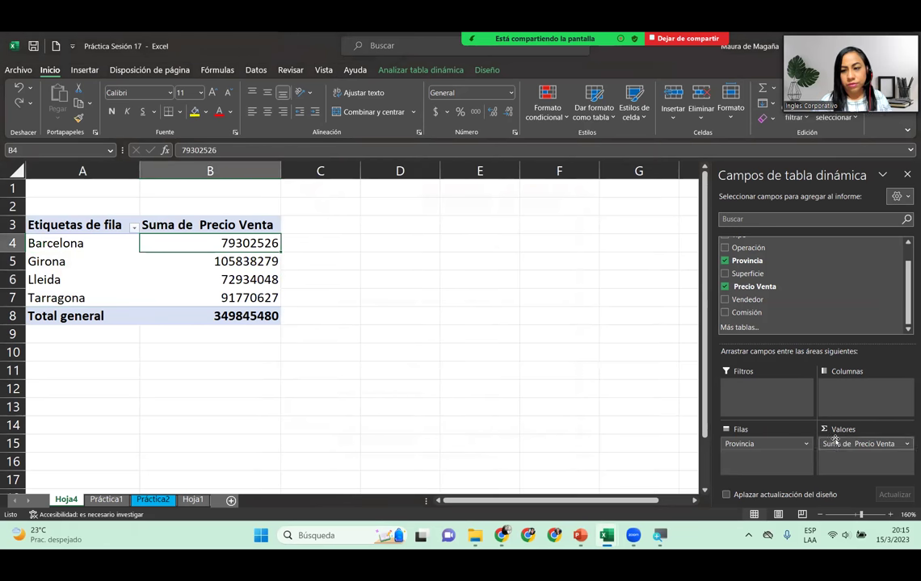
pyautogui.click(906, 445)
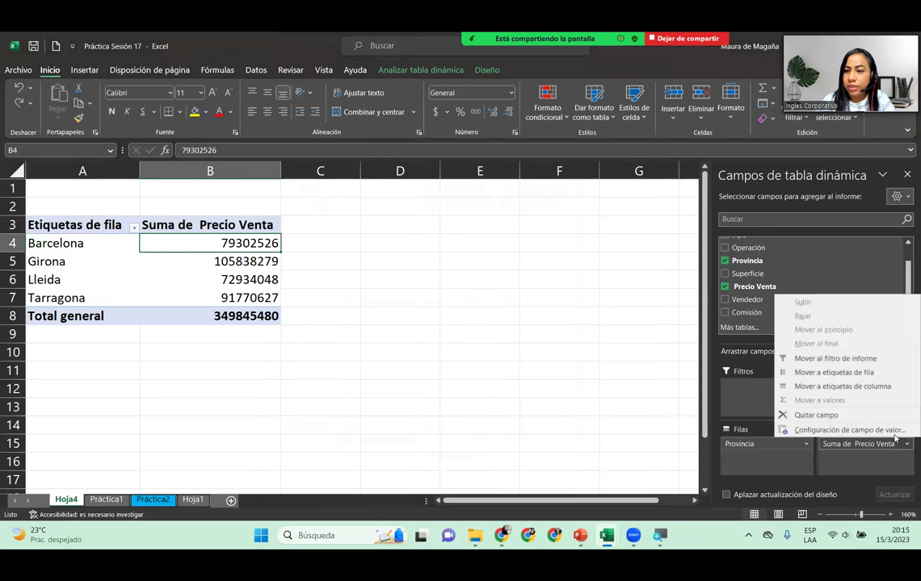
pyautogui.click(894, 433)
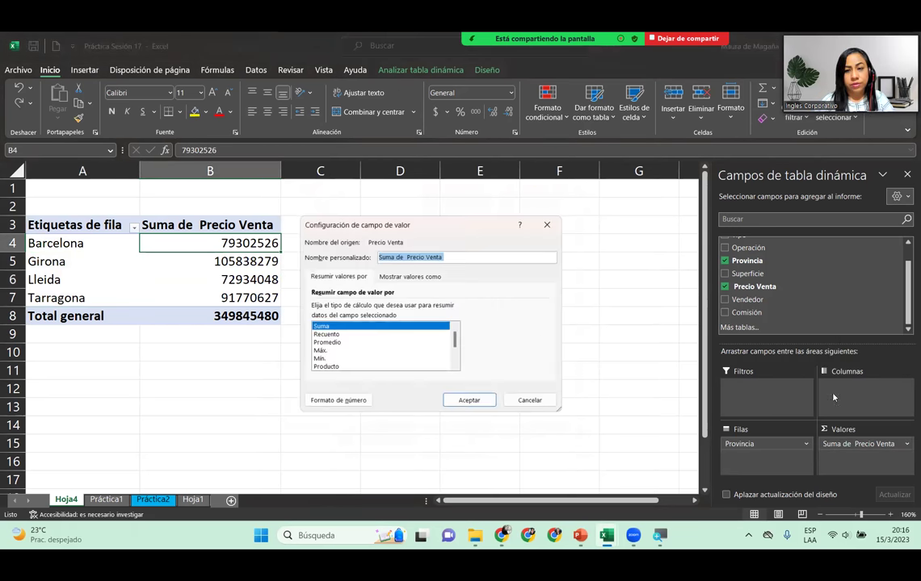
pyautogui.click(348, 401)
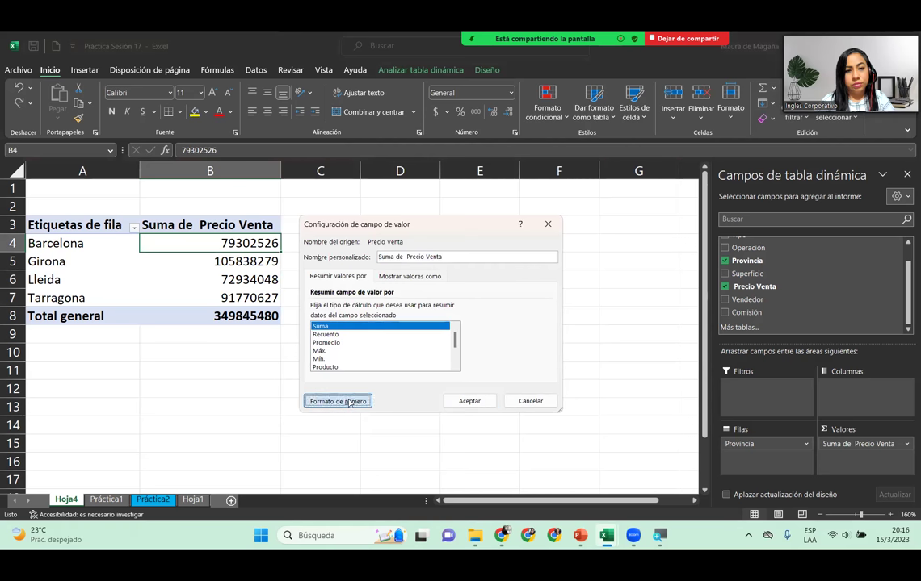
pyautogui.click(298, 245)
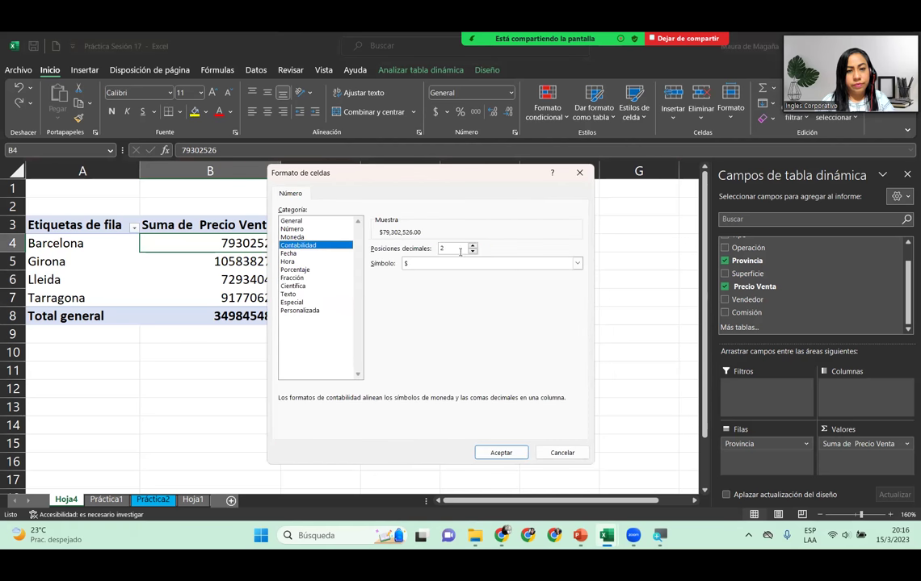
pyautogui.click(465, 264)
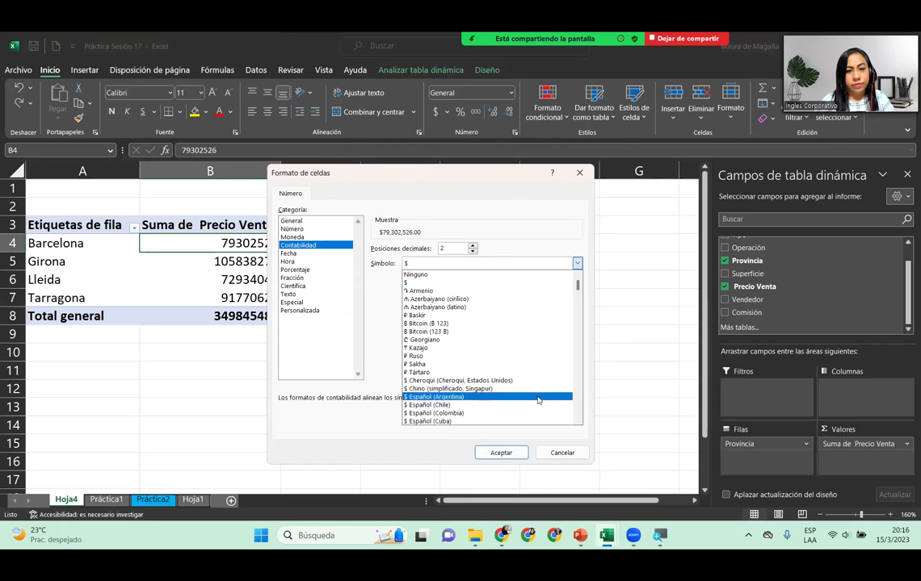
pyautogui.click(579, 420)
pyautogui.scroll(-2, 485, 387)
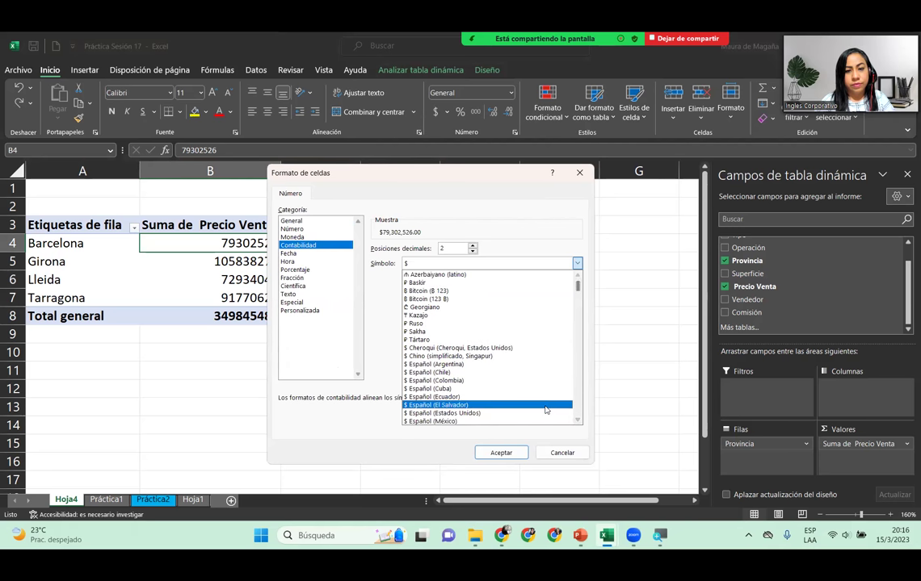
pyautogui.click(436, 399)
pyautogui.click(501, 453)
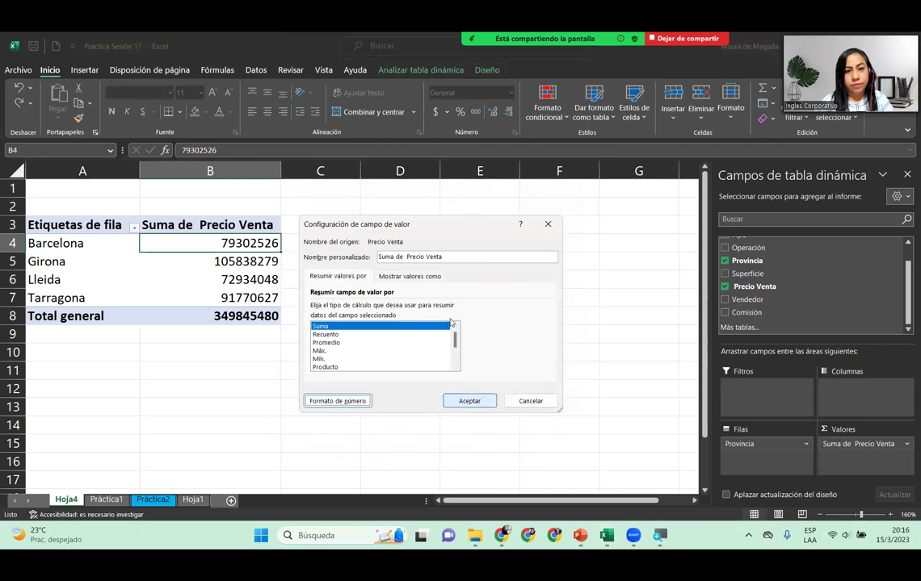
# - Change the value field's custom name to "Total Precio Venta" and apply the field settings
pyautogui.moveTo(403, 259); pyautogui.dragTo(354, 262)
pyautogui.write('Total')
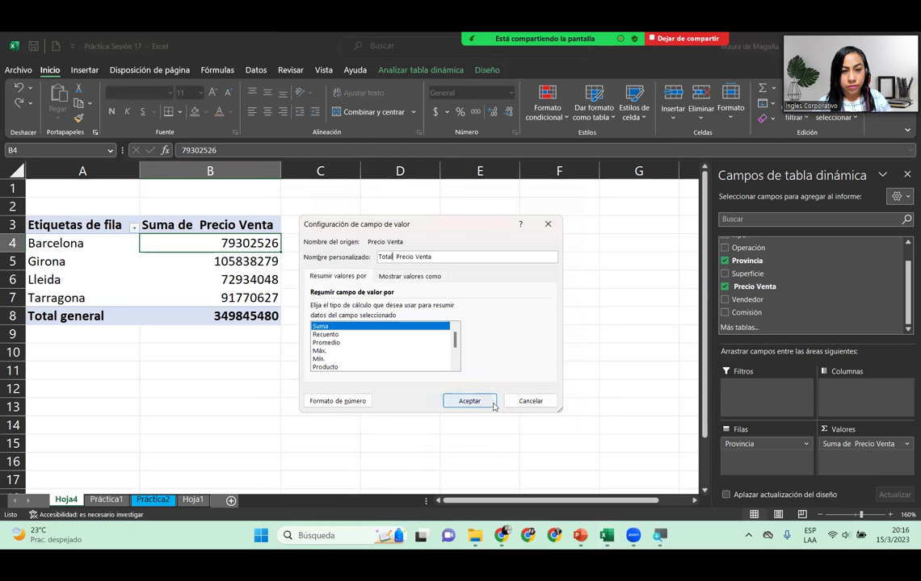
pyautogui.click(492, 404)
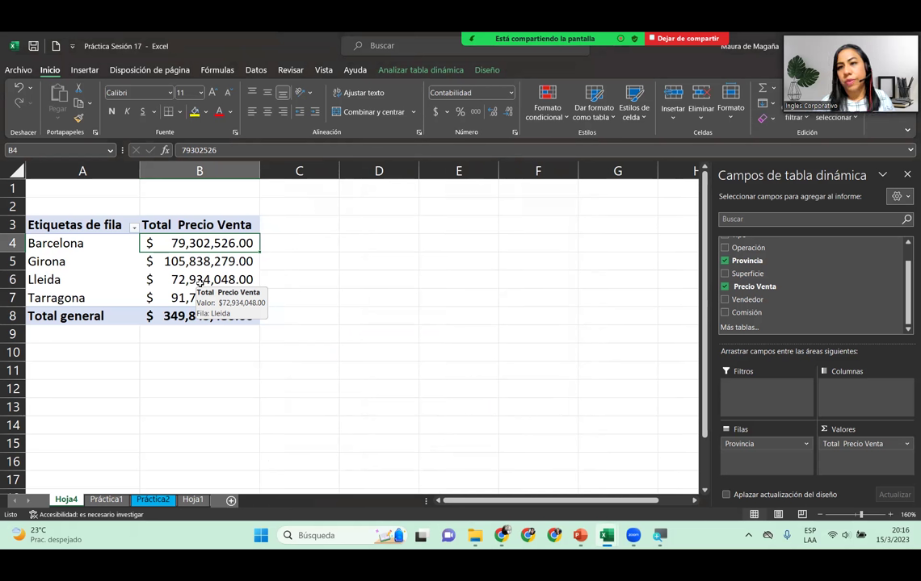
# - Select a cell outside the pivot table and Girona's value inside it, and examine the pivot table analysis and design commands
pyautogui.click(104, 360)
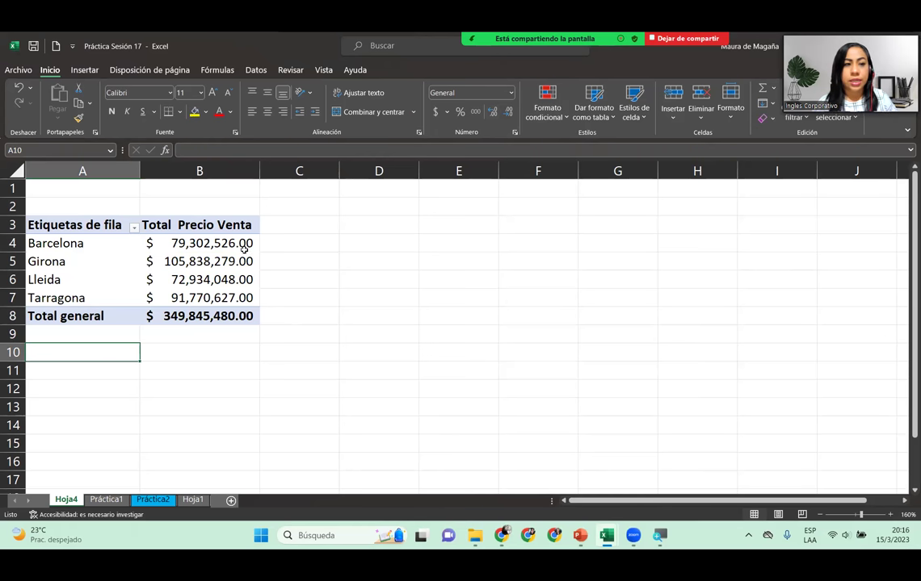
pyautogui.click(193, 256)
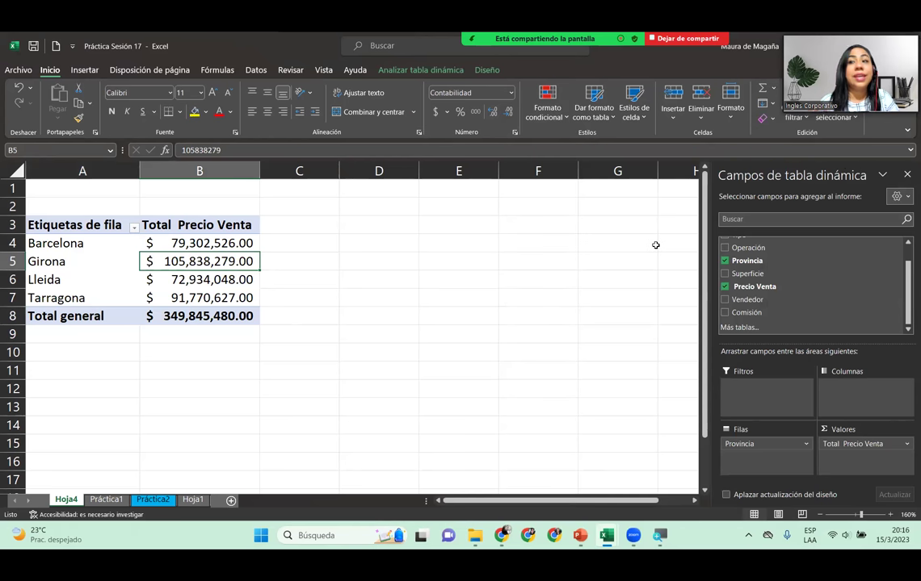
pyautogui.click(427, 71)
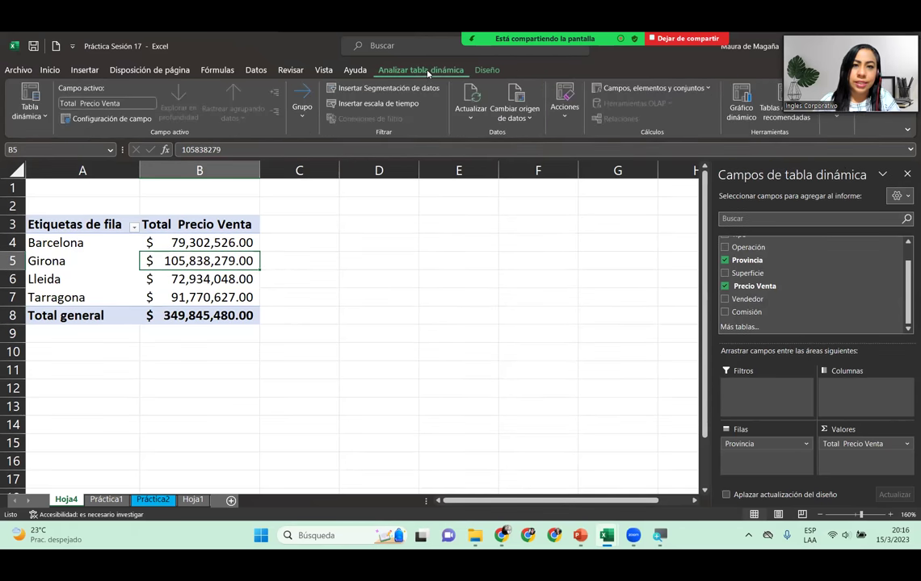
pyautogui.click(487, 71)
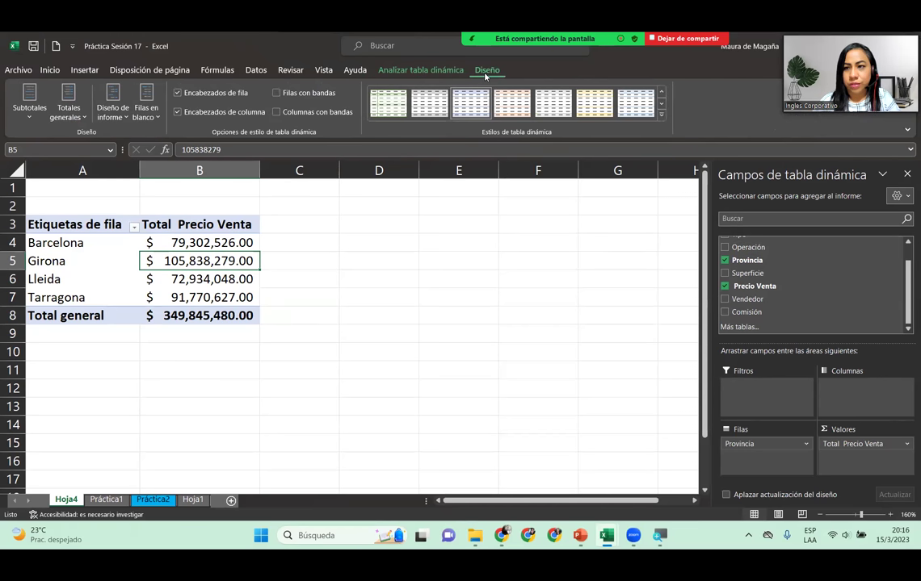
pyautogui.click(415, 70)
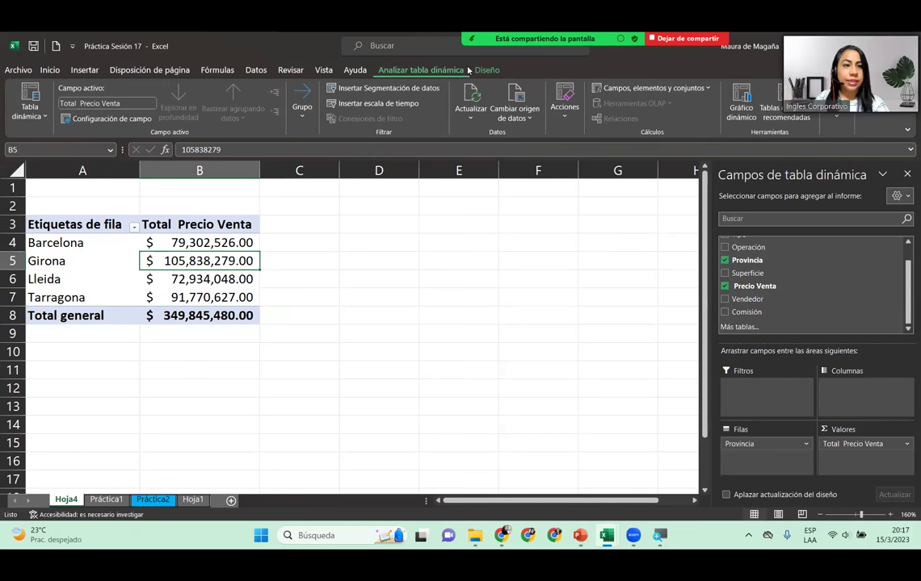
pyautogui.moveTo(467, 70)
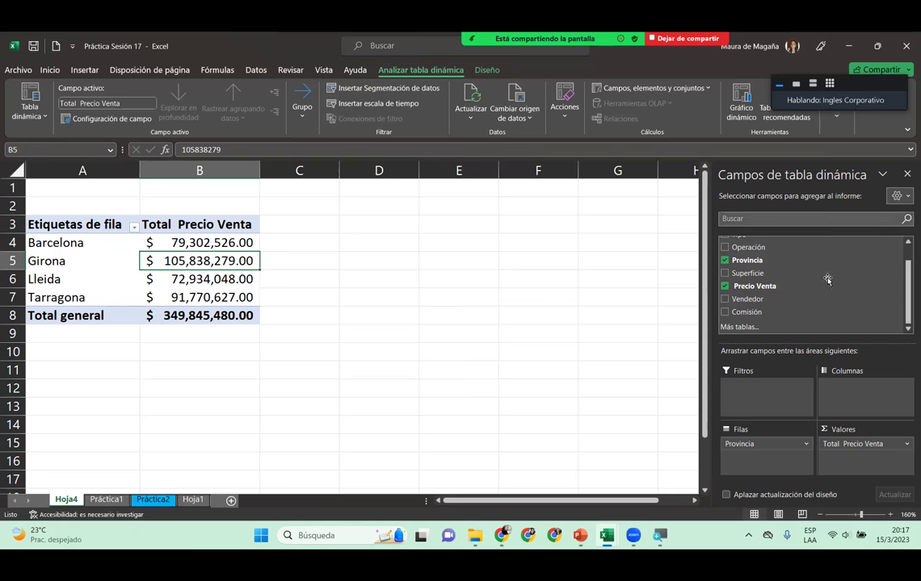
# - Review the Total Precio Venta field's value settings and its Contabilidad number format with the $ Español (El Salvador) symbol
pyautogui.click(906, 444)
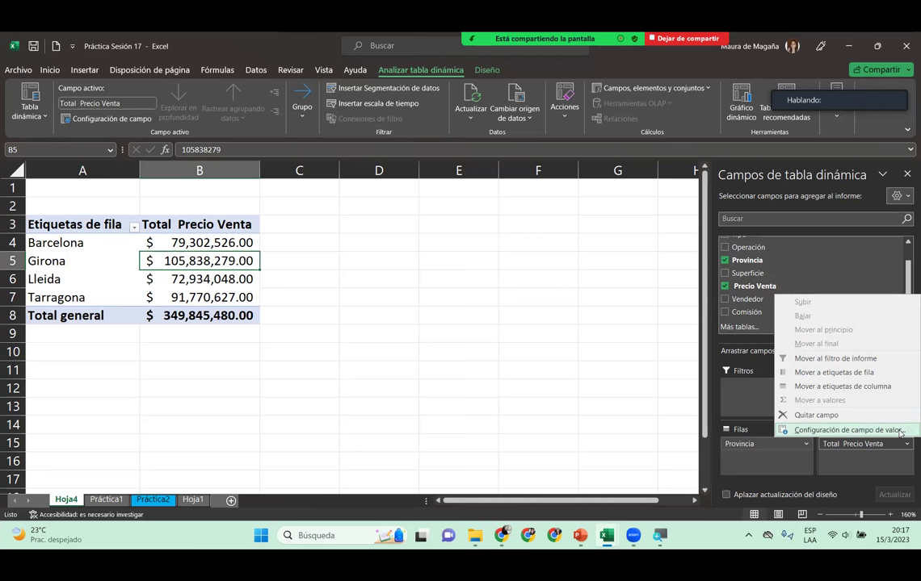
pyautogui.click(900, 431)
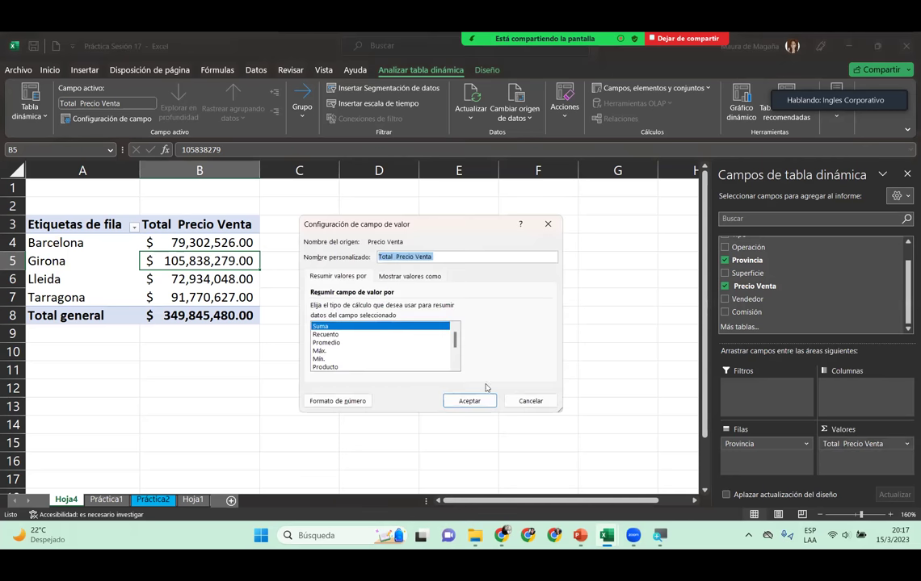
pyautogui.click(342, 401)
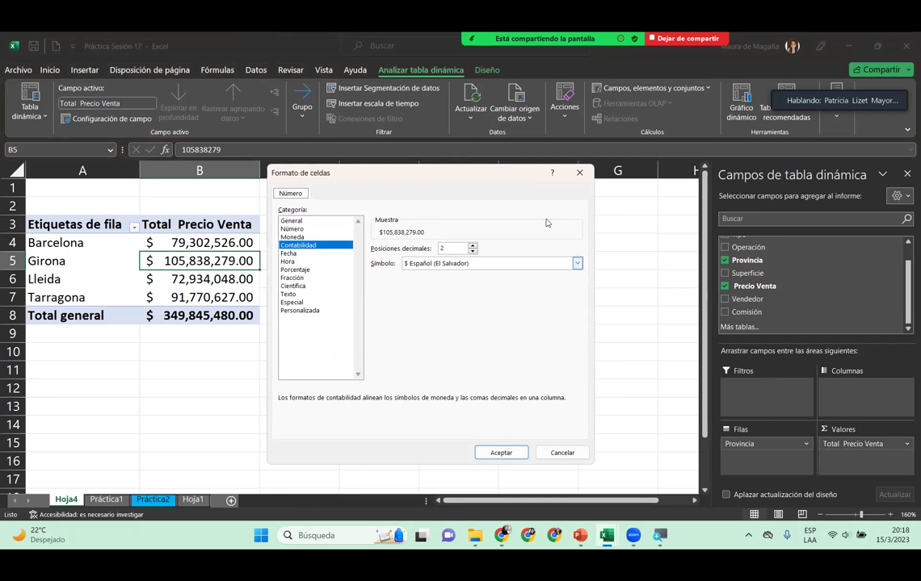
pyautogui.click(581, 176)
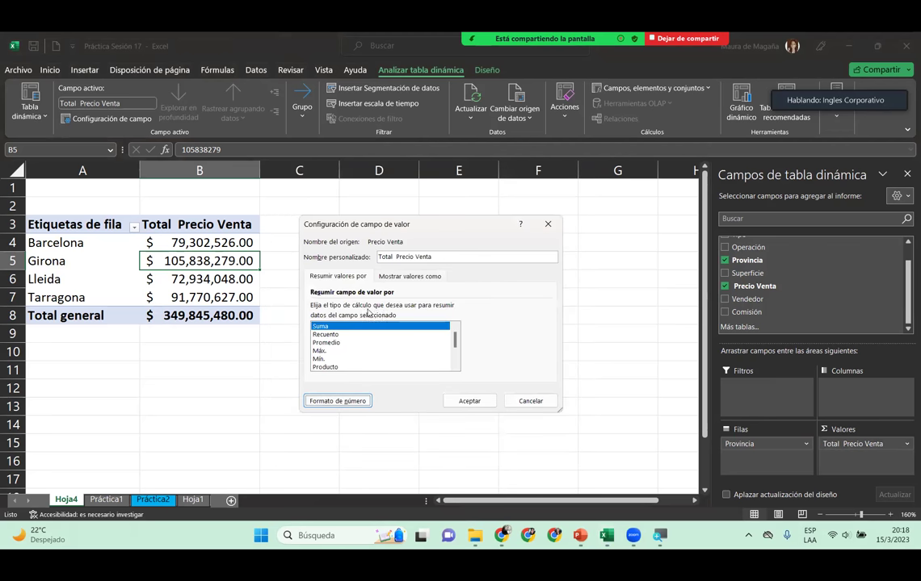
pyautogui.click(342, 402)
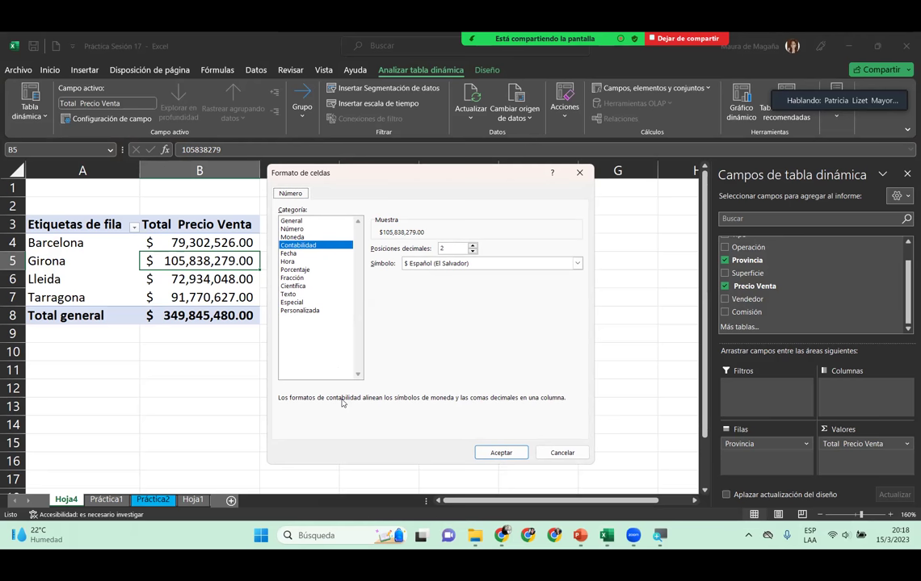
pyautogui.click(479, 453)
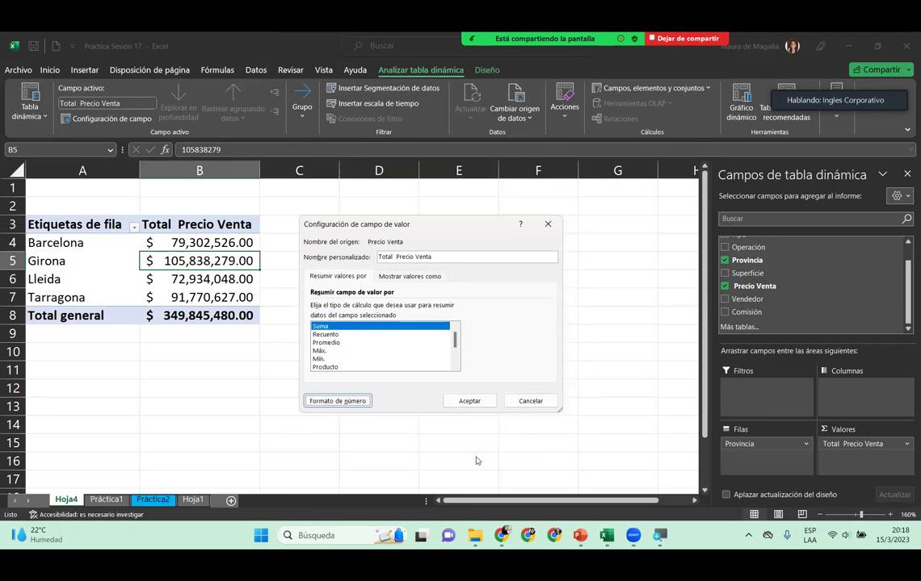
pyautogui.click(469, 403)
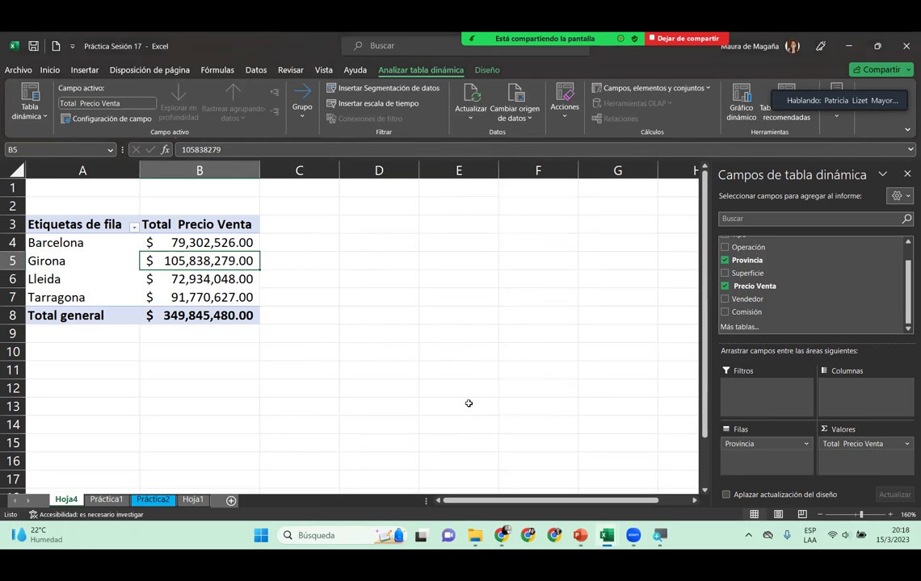
# - Try turning off the system separators in the advanced program options to expose the decimal and thousands separators, and discard the change
pyautogui.moveTo(152, 258)
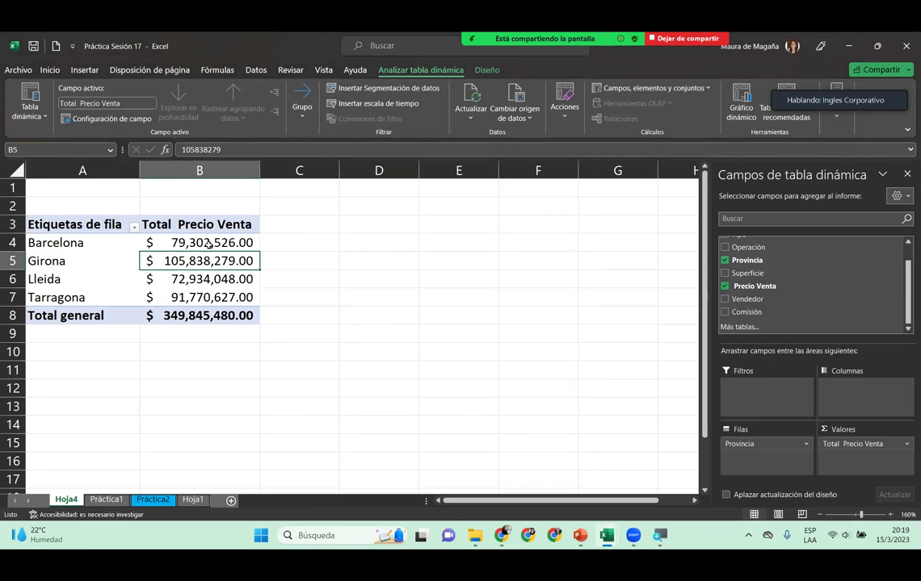
pyautogui.click(176, 243)
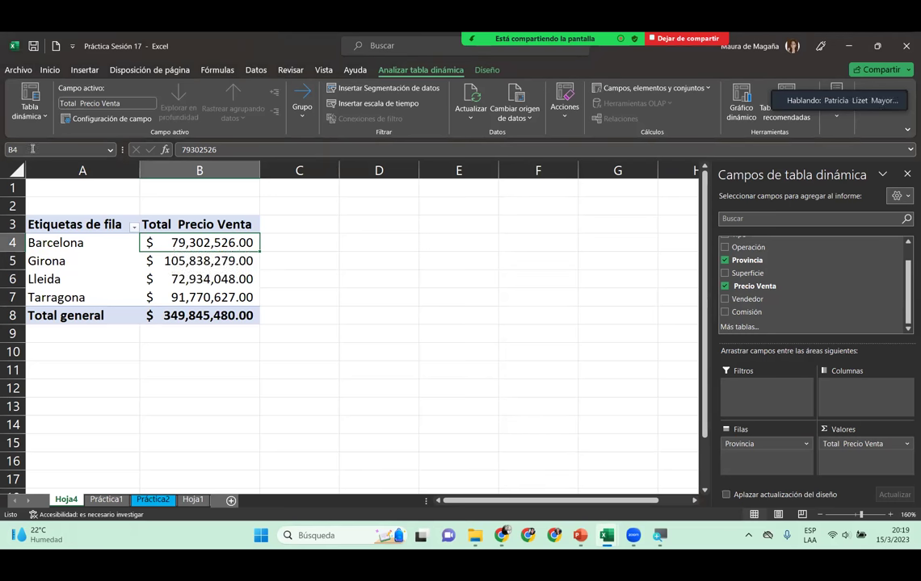
pyautogui.click(16, 70)
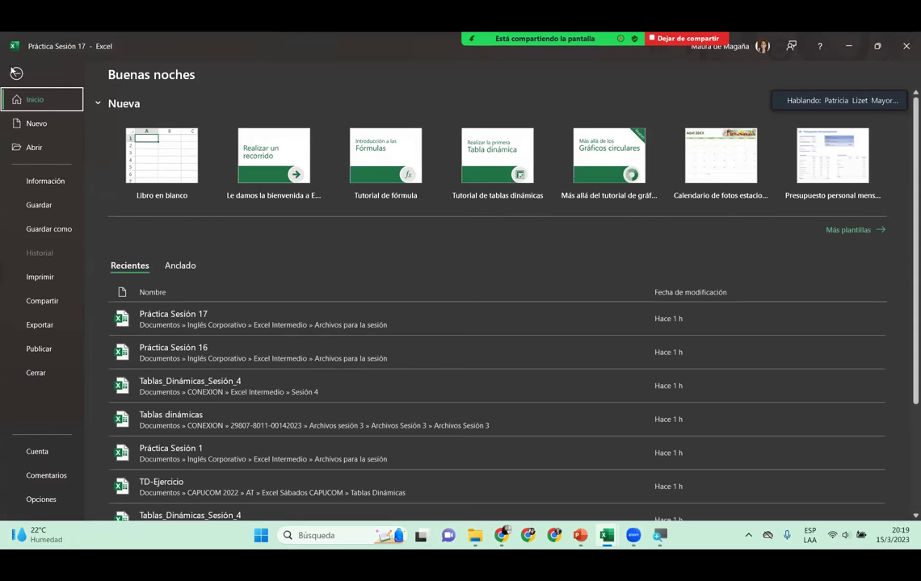
pyautogui.click(44, 506)
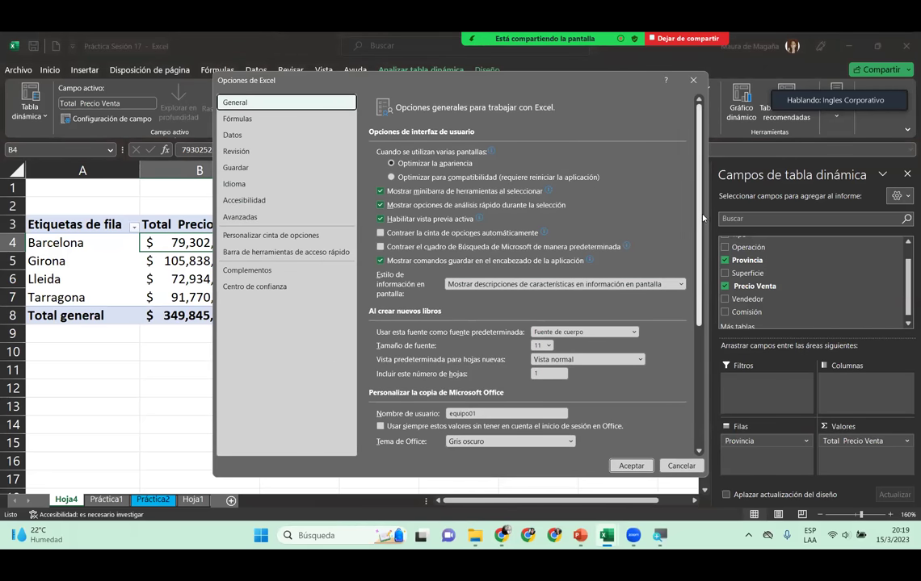
pyautogui.scroll(-5, 702, 219)
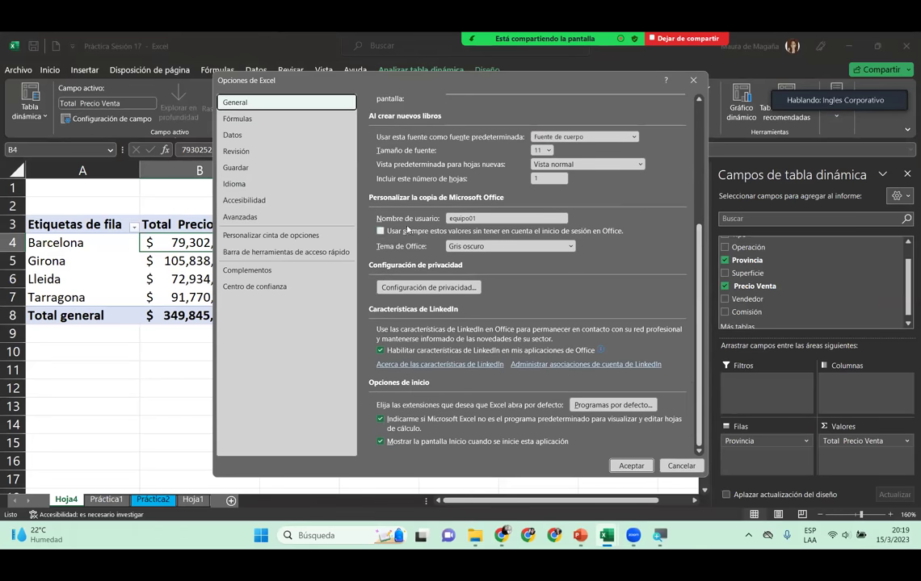
pyautogui.click(265, 216)
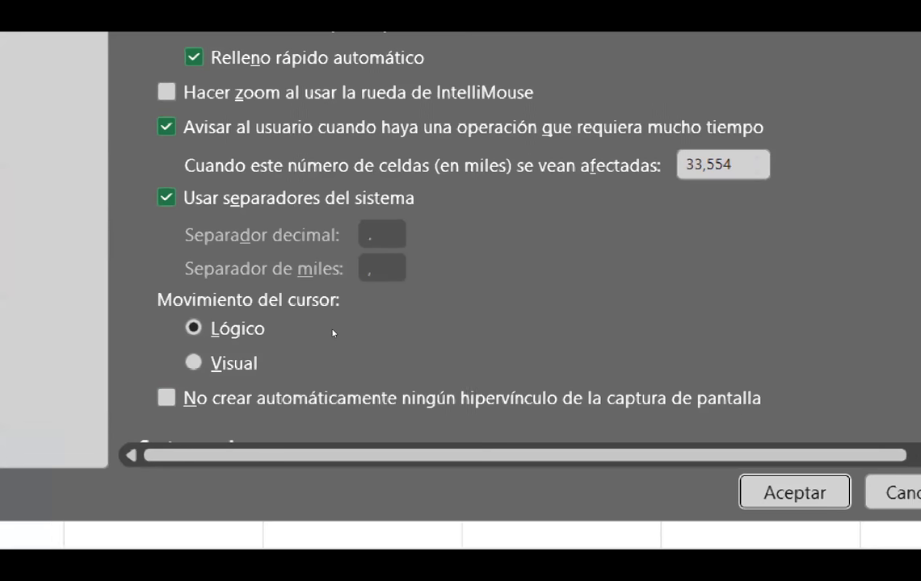
pyautogui.press('Tab')
pyautogui.press('space')
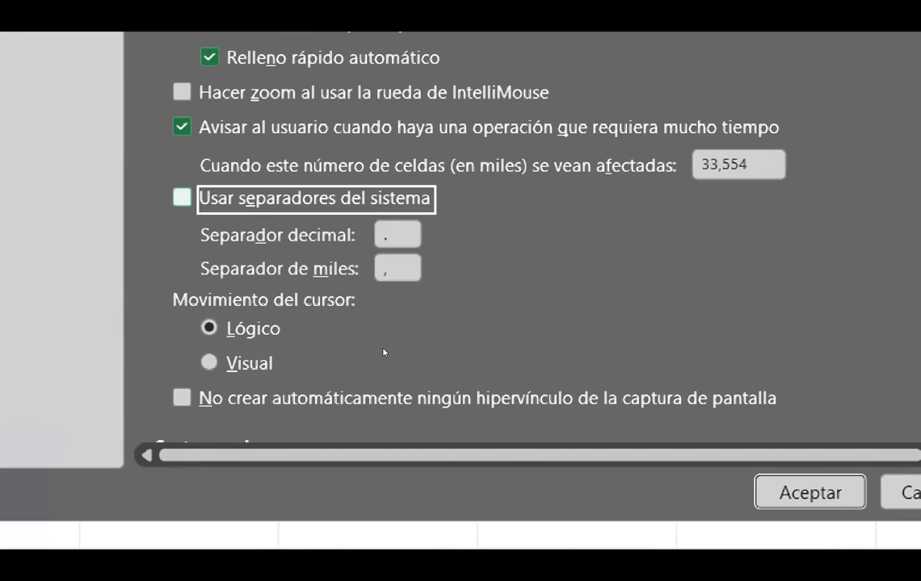
pyautogui.press('Tab')
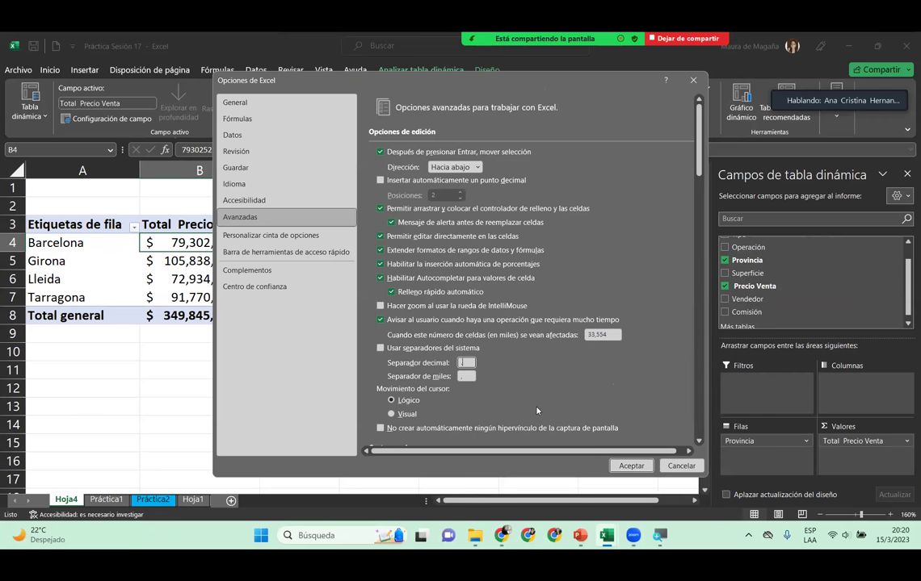
pyautogui.click(675, 467)
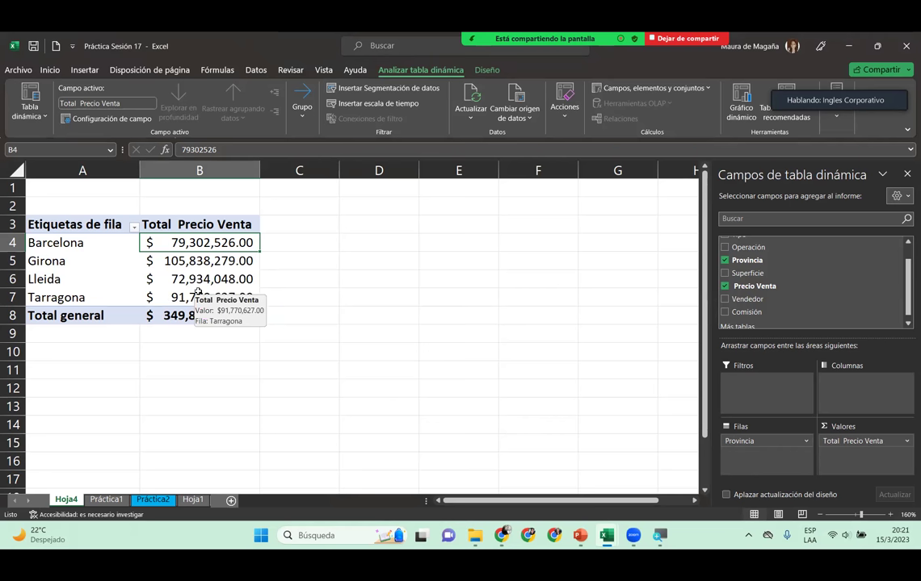
# - Compare the province labels in the Hoja4 pivot table with the source data on the Práctica1 sheet
pyautogui.click(98, 242)
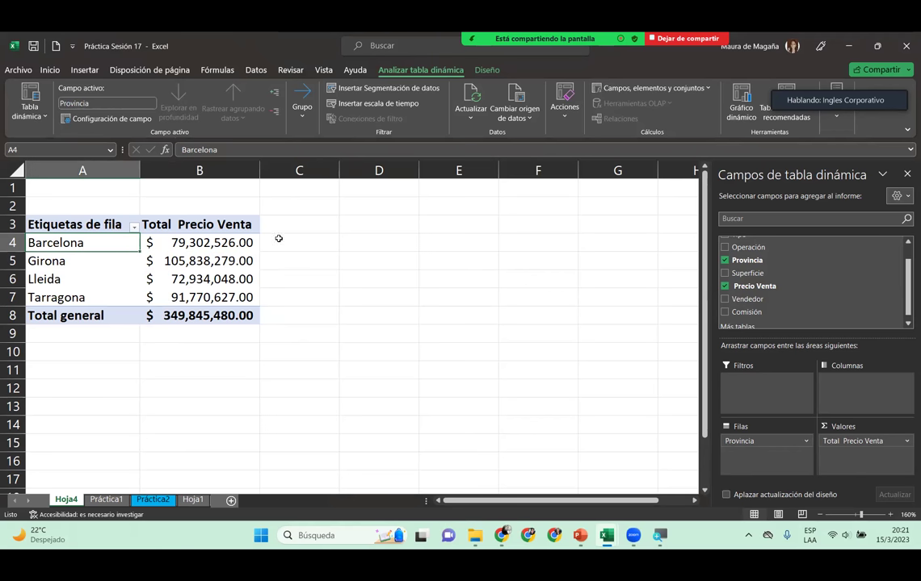
pyautogui.click(106, 500)
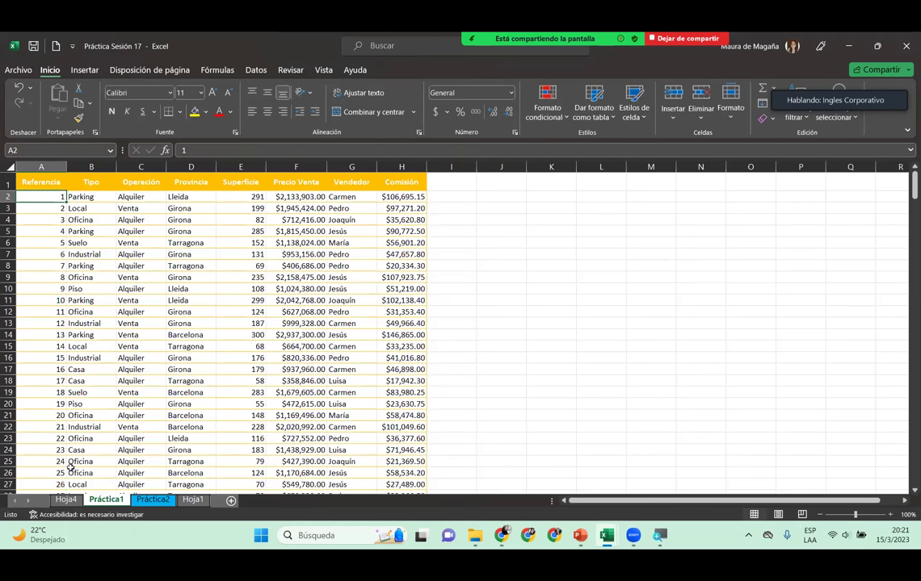
pyautogui.click(66, 500)
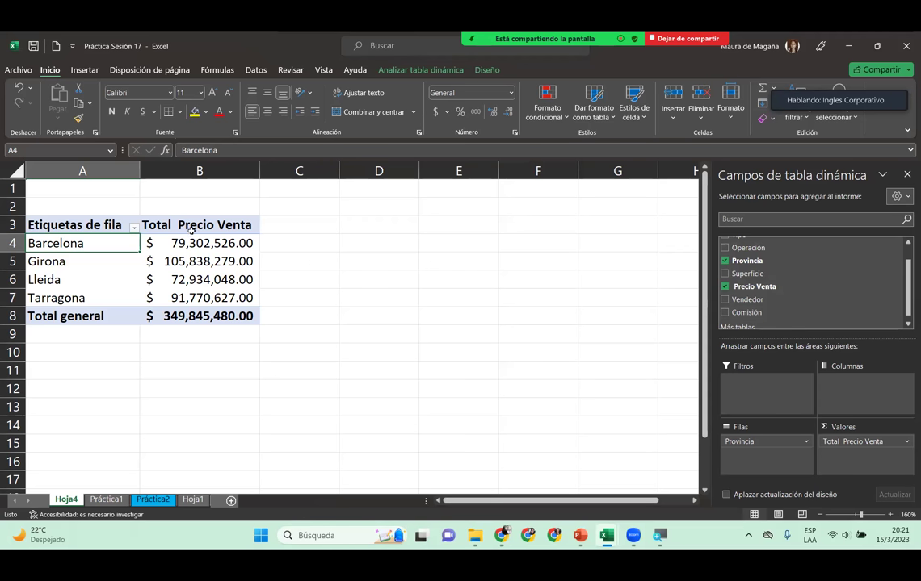
pyautogui.click(73, 299)
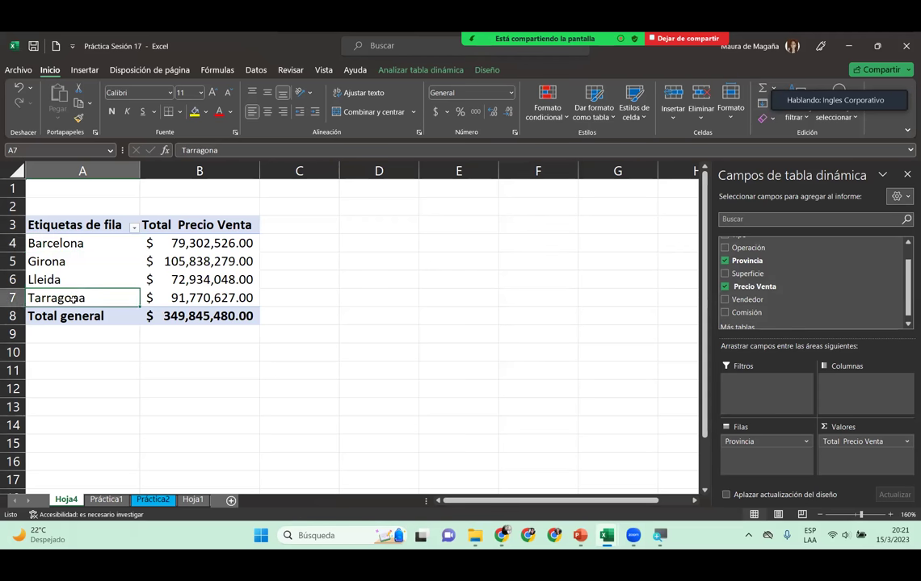
# - Insert a second pivot table from the range Práctica1!$A$1:$H$301 on the existing sheet Hoja4 at cell A15
pyautogui.click(105, 500)
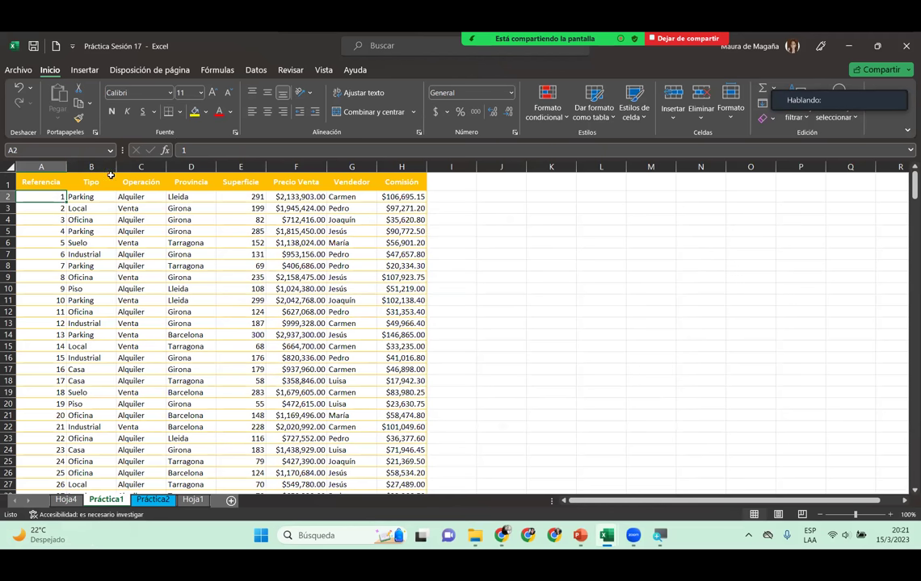
pyautogui.click(84, 70)
pyautogui.click(31, 97)
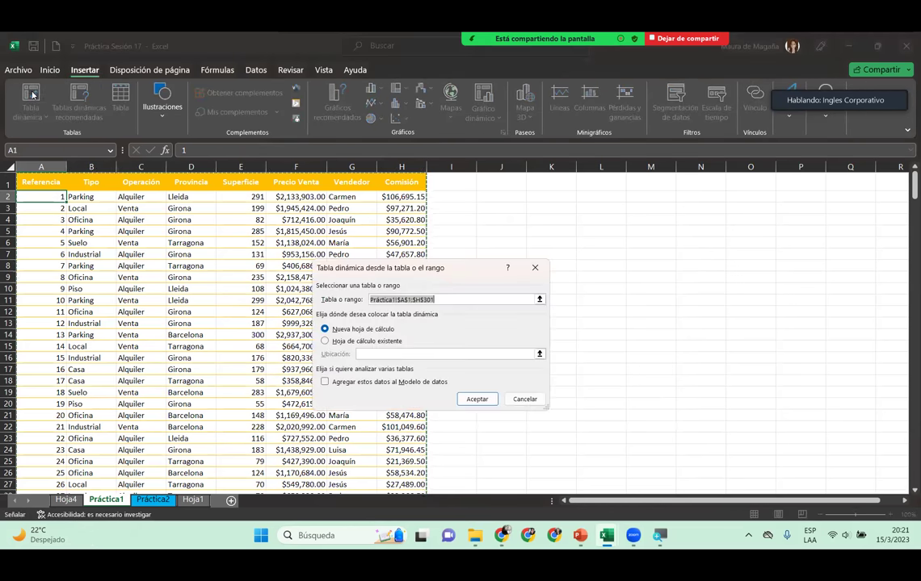
pyautogui.click(364, 342)
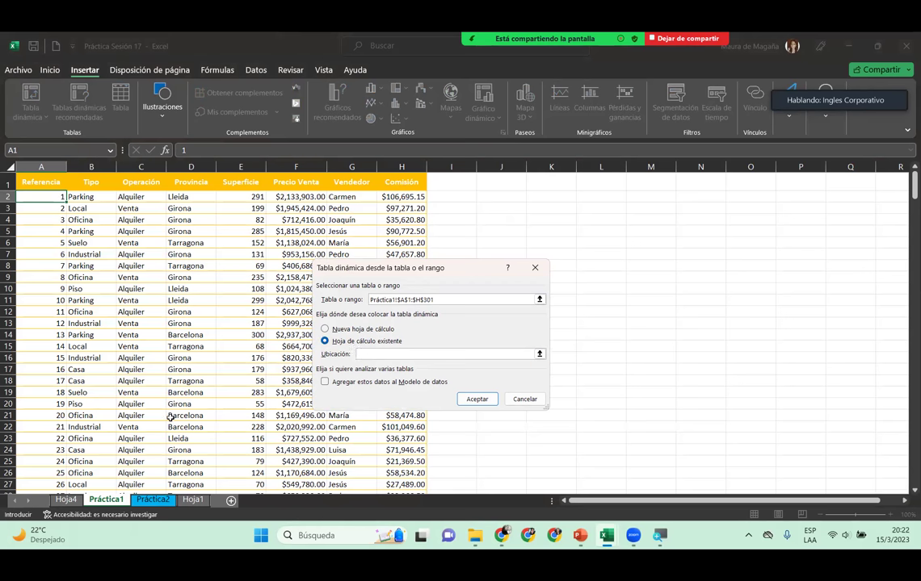
pyautogui.click(72, 501)
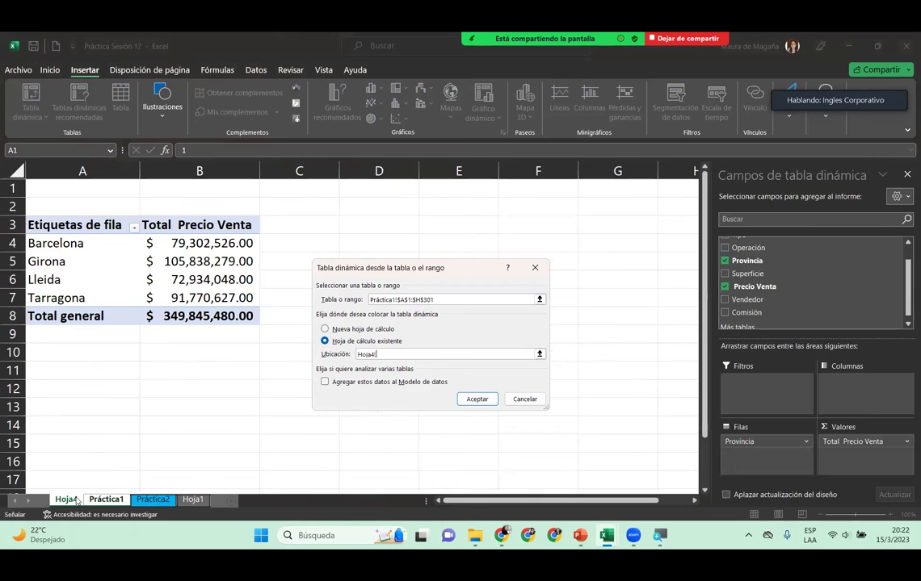
pyautogui.click(63, 446)
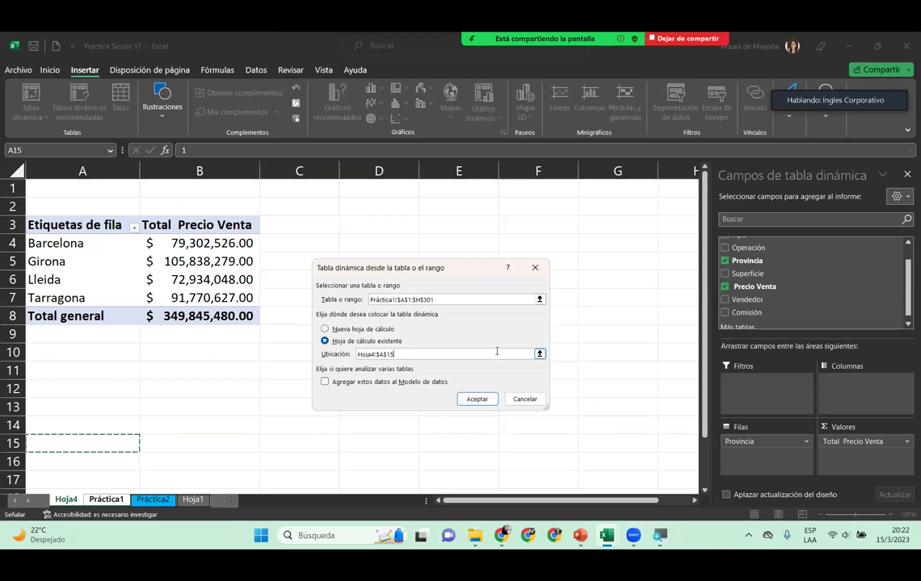
pyautogui.click(477, 400)
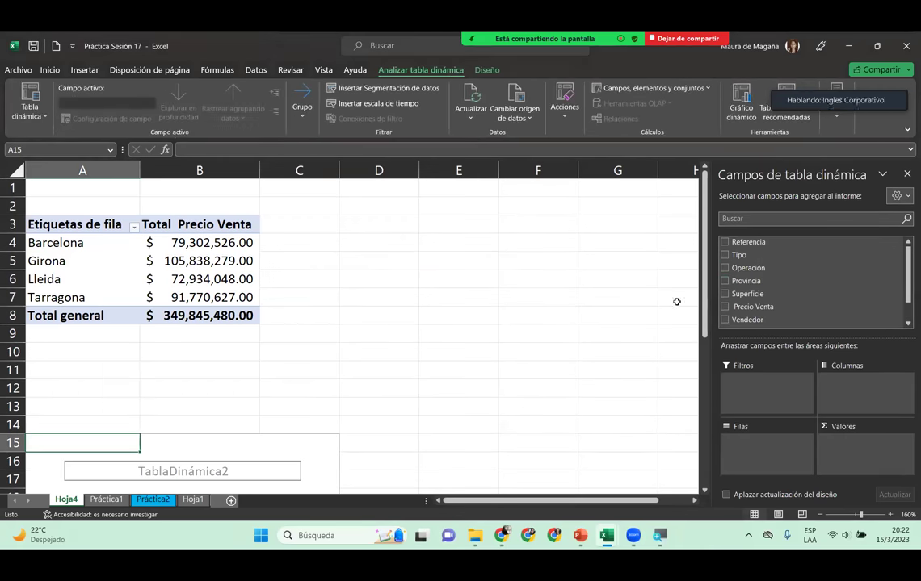
# - Place Vendedor in the new pivot table's rows and add Precio Venta and Comisión as its summed values
pyautogui.moveTo(703, 317); pyautogui.dragTo(711, 436)
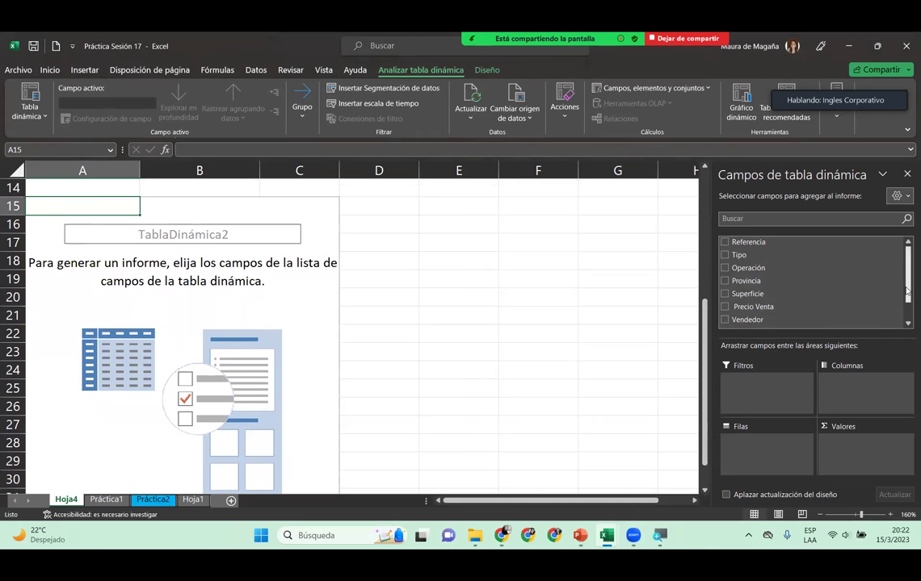
pyautogui.scroll(-1, 907, 291)
pyautogui.moveTo(762, 294); pyautogui.dragTo(765, 452)
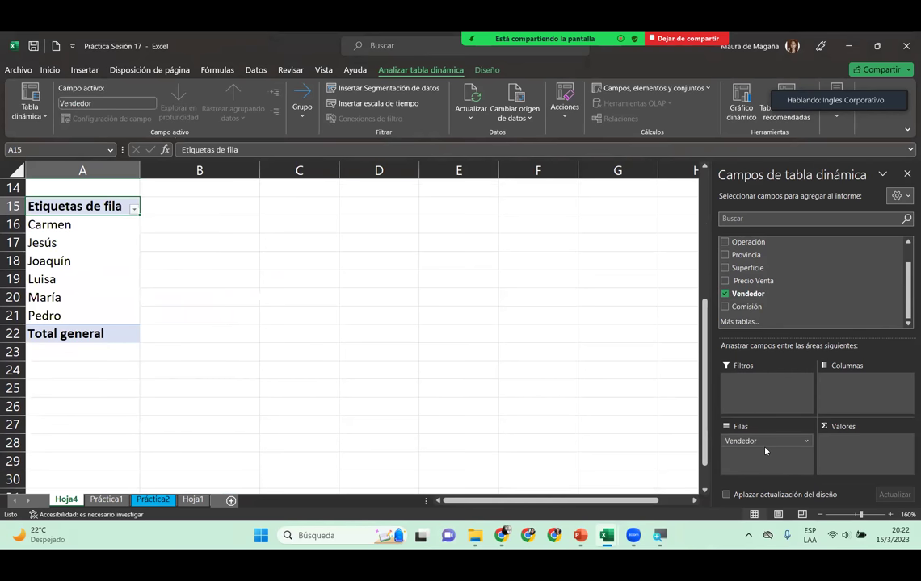
pyautogui.moveTo(787, 282); pyautogui.dragTo(844, 444)
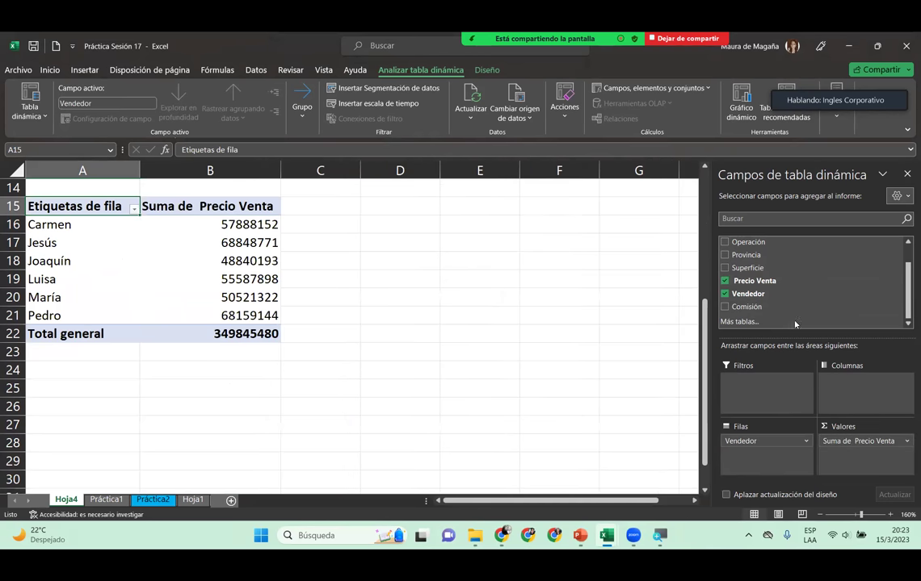
pyautogui.moveTo(761, 308); pyautogui.dragTo(850, 456)
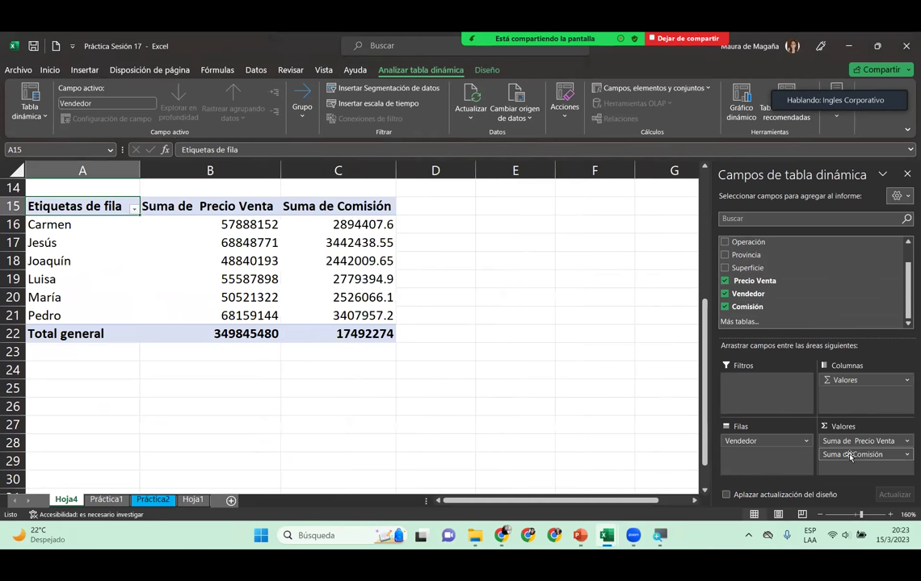
# - Remove Comisión, Precio Venta and Vendedor from the second pivot table
pyautogui.moveTo(881, 459); pyautogui.dragTo(751, 278)
pyautogui.moveTo(858, 440); pyautogui.dragTo(792, 274)
pyautogui.moveTo(739, 441); pyautogui.dragTo(758, 265)
# - Rebuild the second pivot table with Vendedor as rows and the sums of Precio Venta and Comisión as values
pyautogui.moveTo(747, 329); pyautogui.dragTo(751, 446)
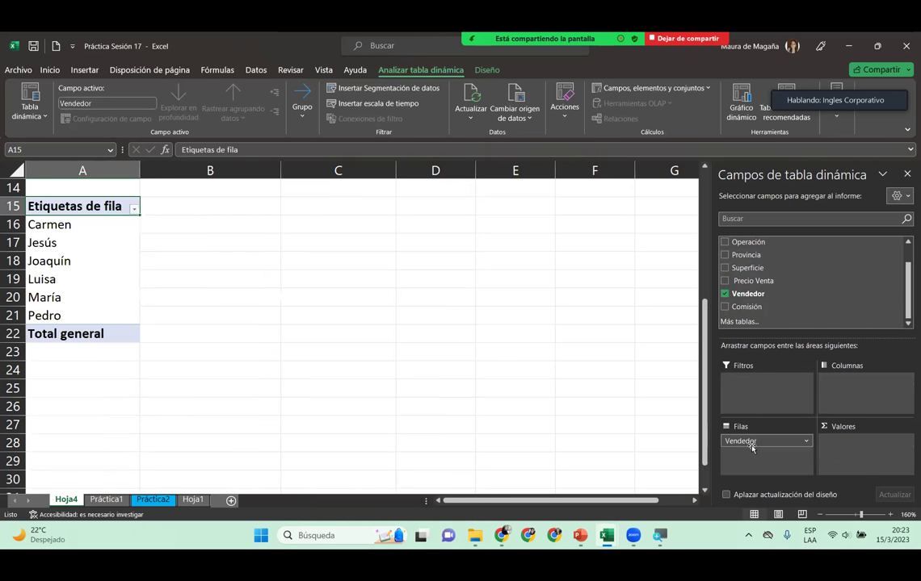
pyautogui.moveTo(769, 281); pyautogui.dragTo(871, 441)
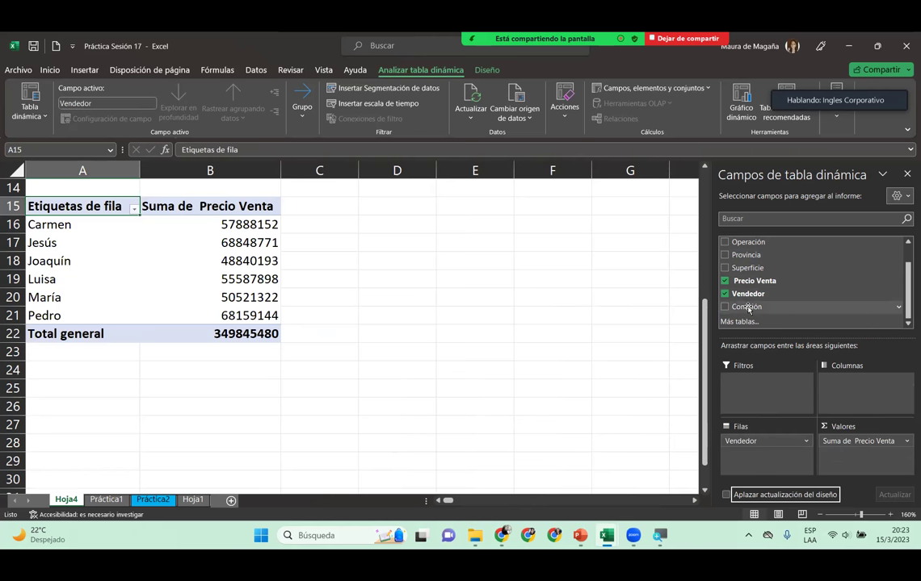
pyautogui.moveTo(752, 315); pyautogui.dragTo(843, 468)
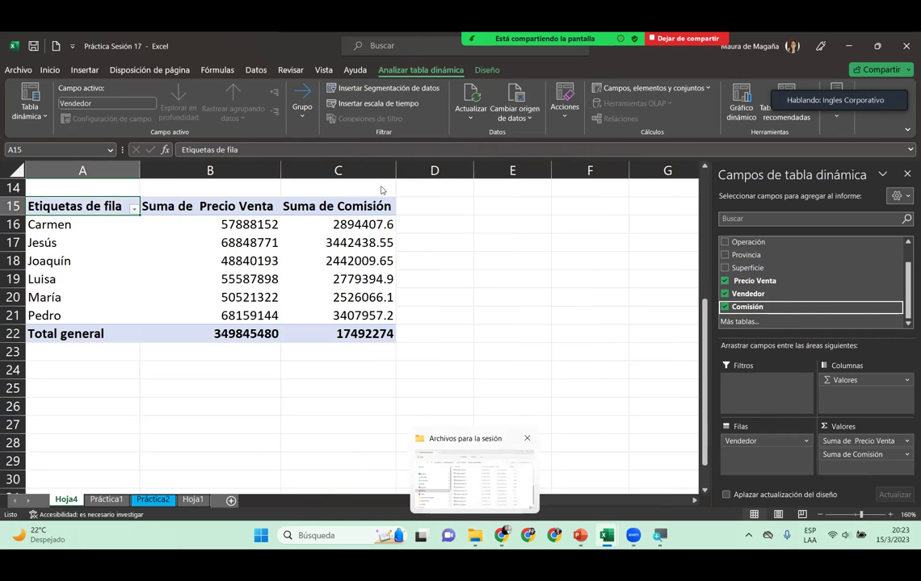
pyautogui.hotkey('alt', 'shift', 's')
pyautogui.press('Return')
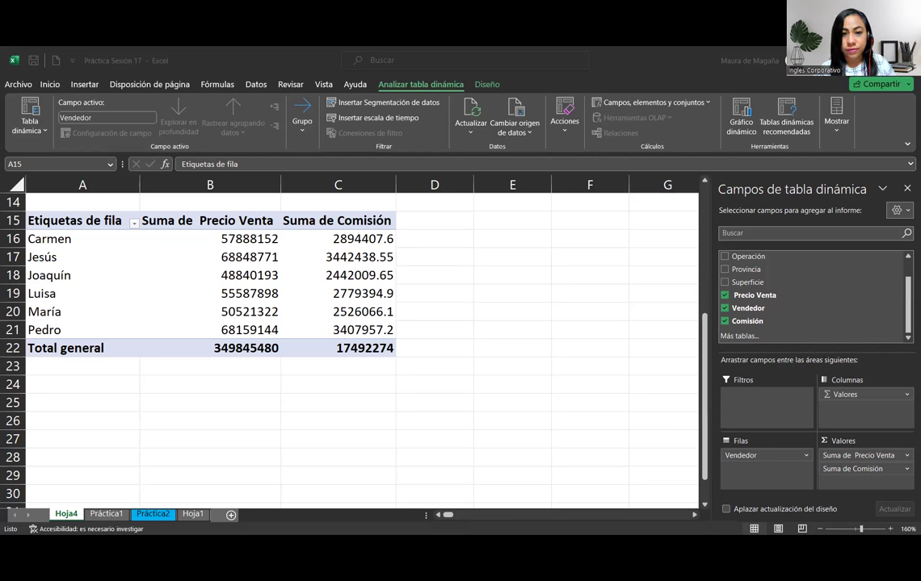
pyautogui.click(558, 178)
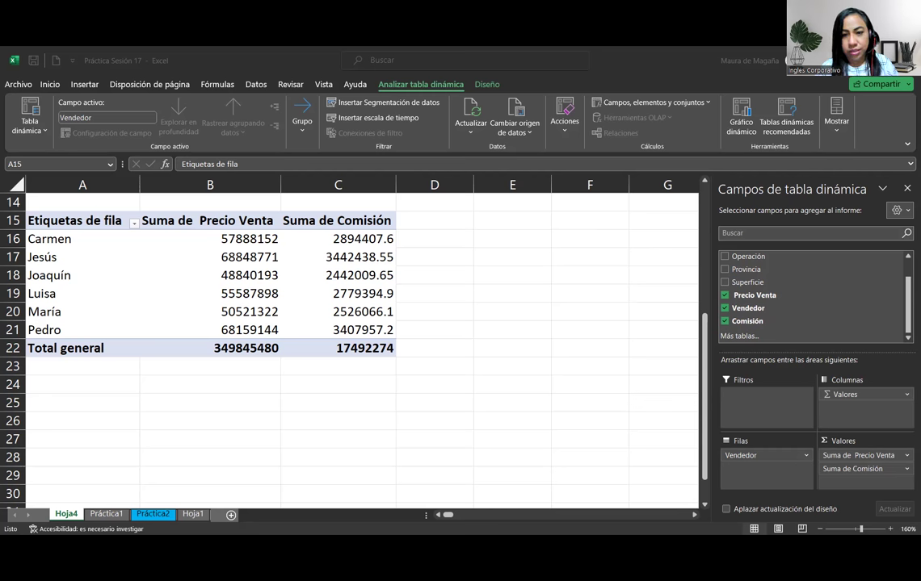
# - Format the seller pivot table's Precio Venta sum as Contabilidad with two decimals and the $ symbol
pyautogui.click(591, 184)
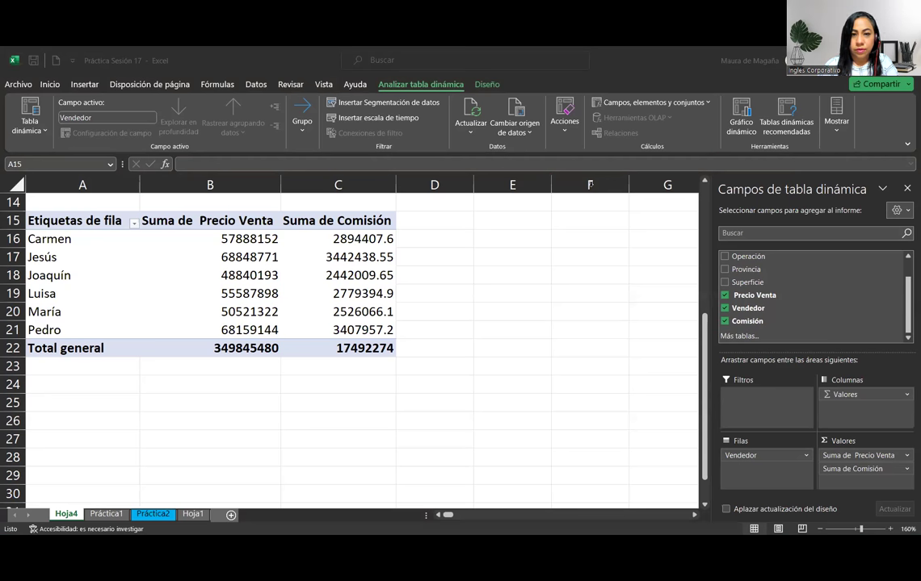
pyautogui.click(171, 235)
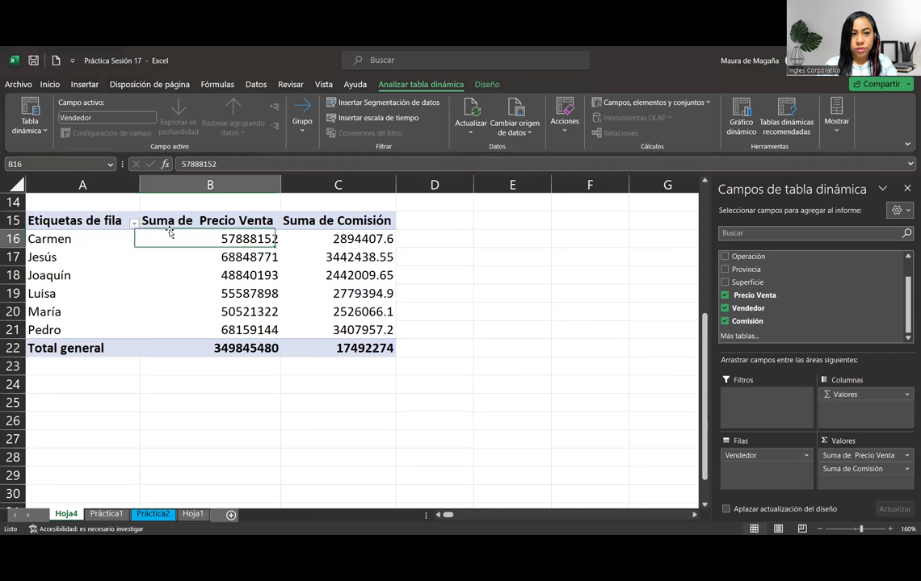
pyautogui.click(906, 456)
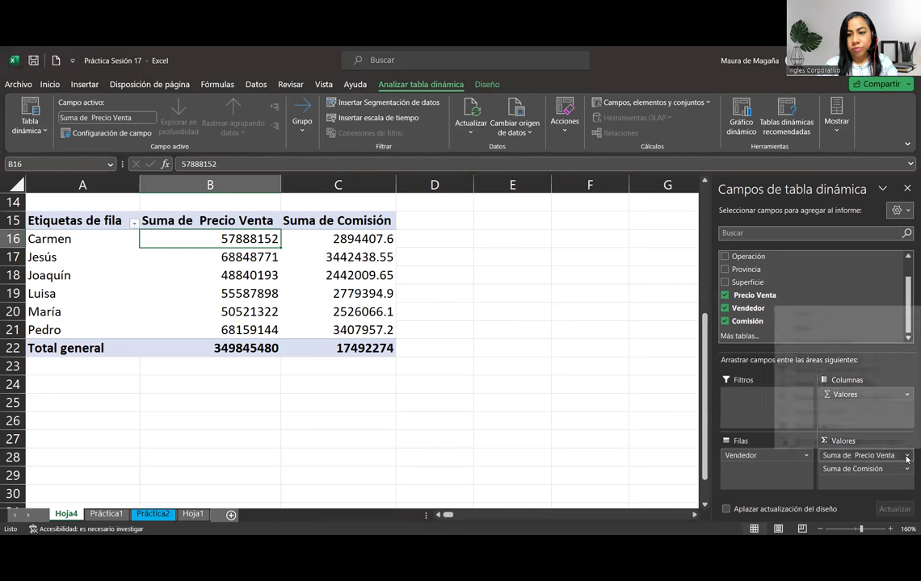
pyautogui.click(832, 438)
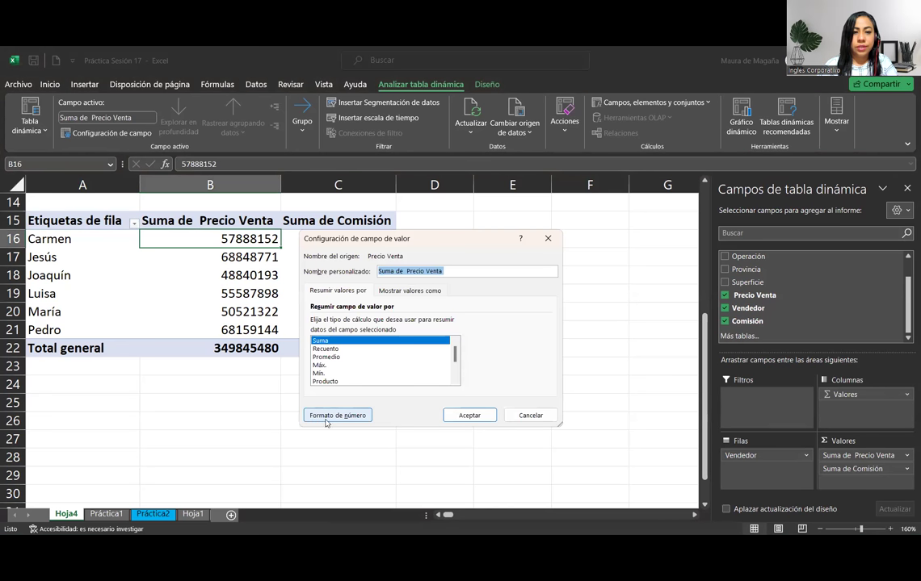
pyautogui.click(331, 416)
pyautogui.click(298, 259)
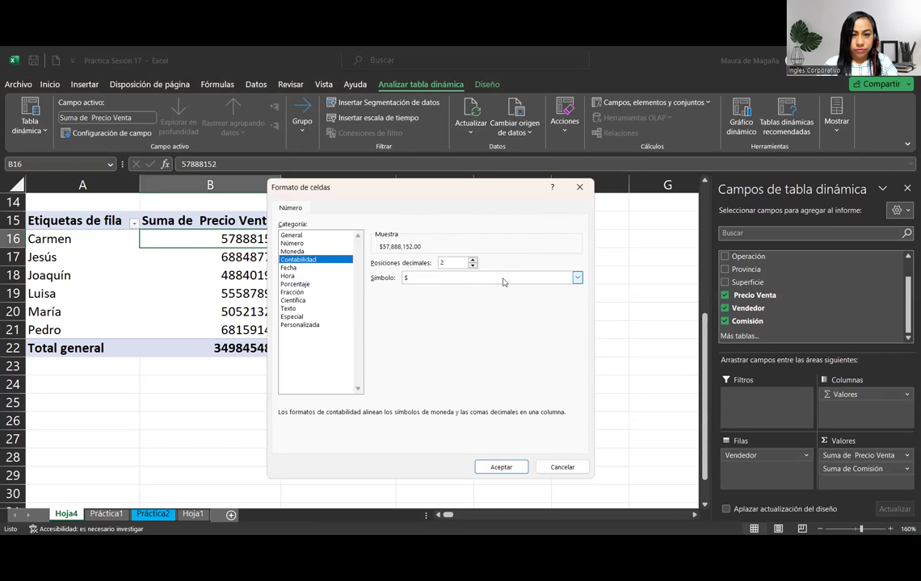
pyautogui.click(512, 279)
pyautogui.scroll(-2, 558, 440)
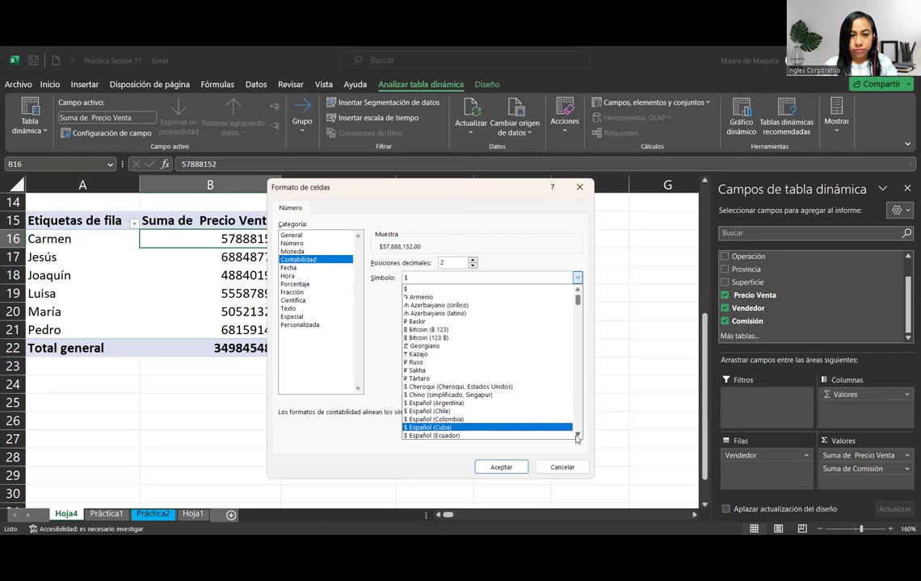
pyautogui.click(507, 472)
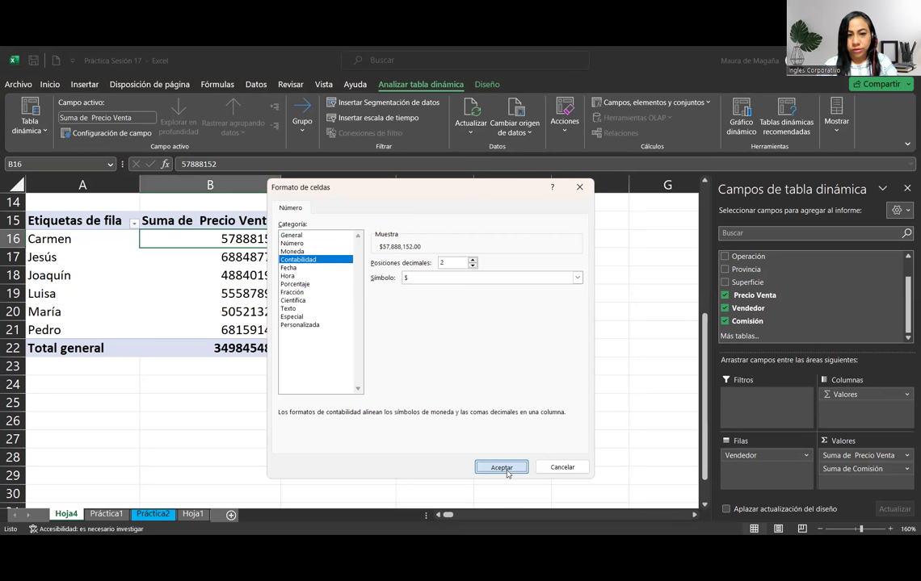
pyautogui.click(502, 468)
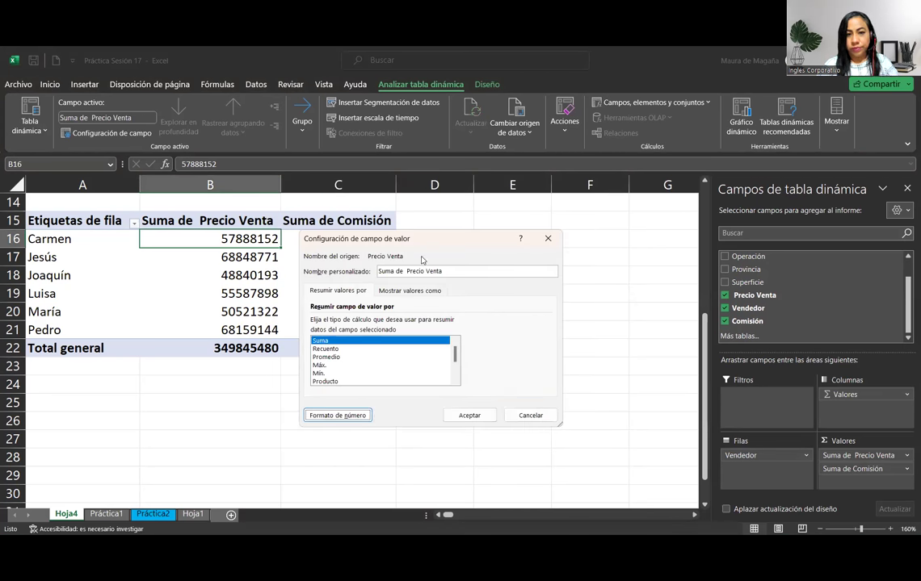
# - Rename the seller pivot table's Precio Venta value field as Total Precio Venta and apply the field settings
pyautogui.moveTo(404, 272); pyautogui.dragTo(342, 272)
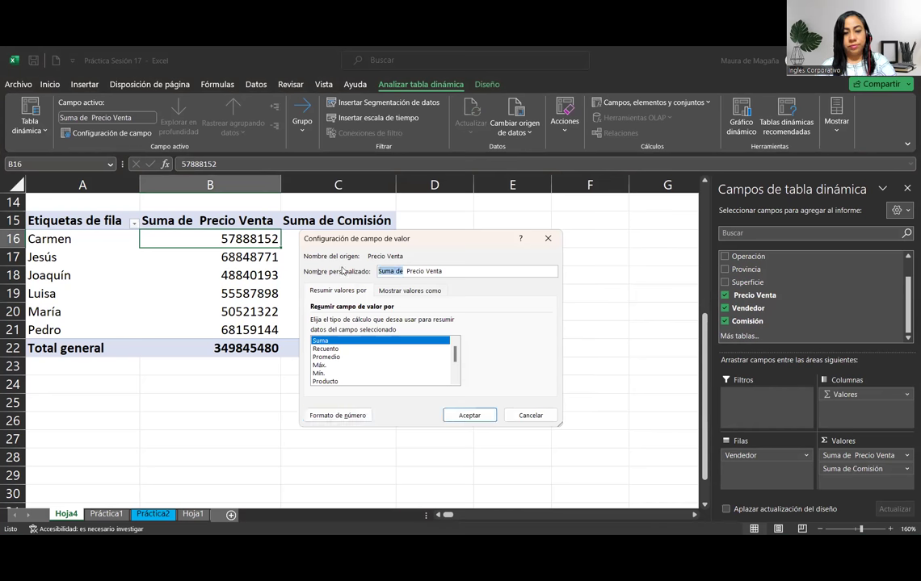
pyautogui.write('Total')
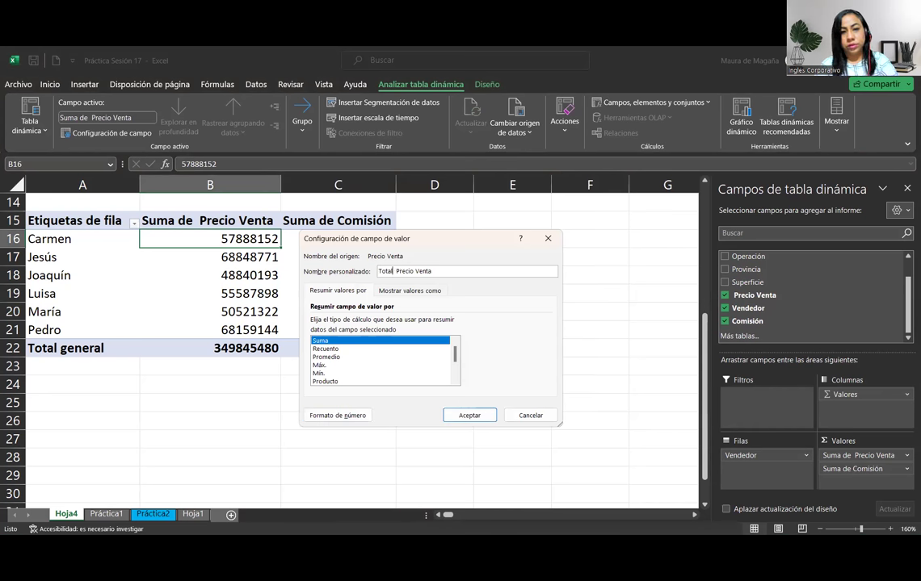
pyautogui.press('Return')
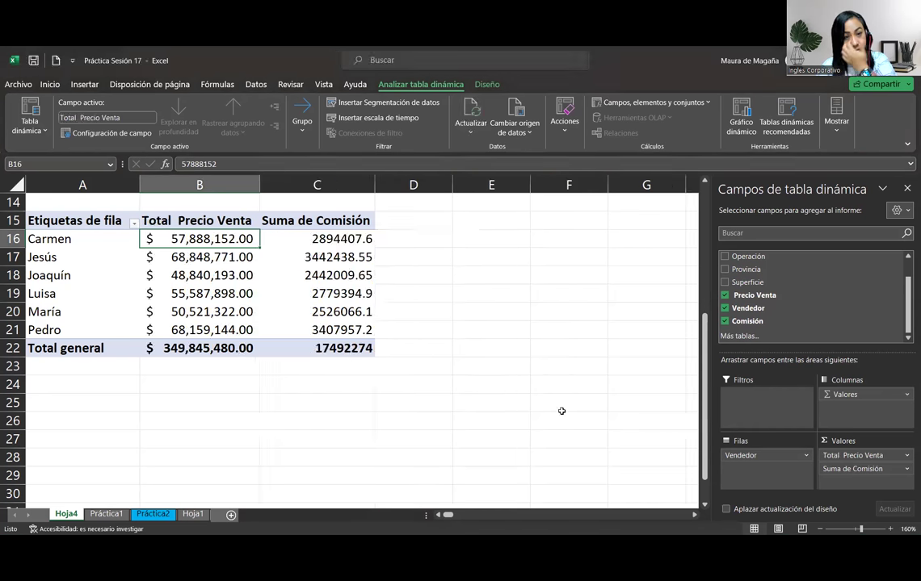
# - Format the seller pivot table's Comisión sum as Contabilidad with two decimals and the symbol $ Español (El Salvador)
pyautogui.click(895, 469)
pyautogui.click(843, 455)
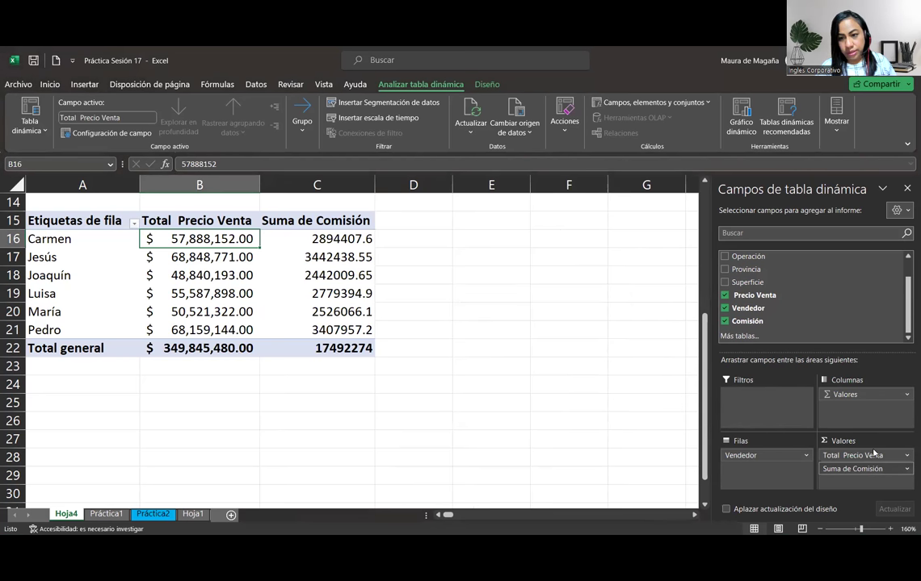
pyautogui.click(314, 417)
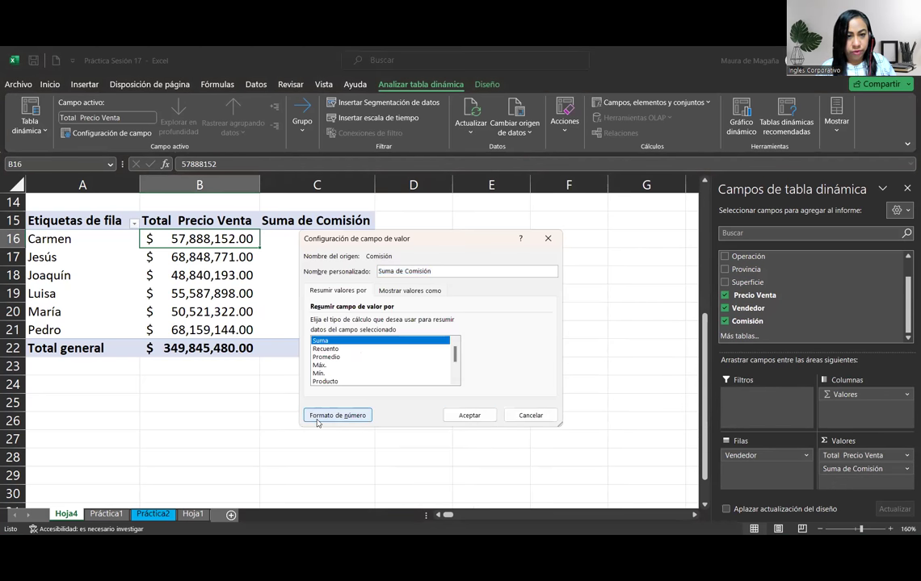
pyautogui.click(298, 259)
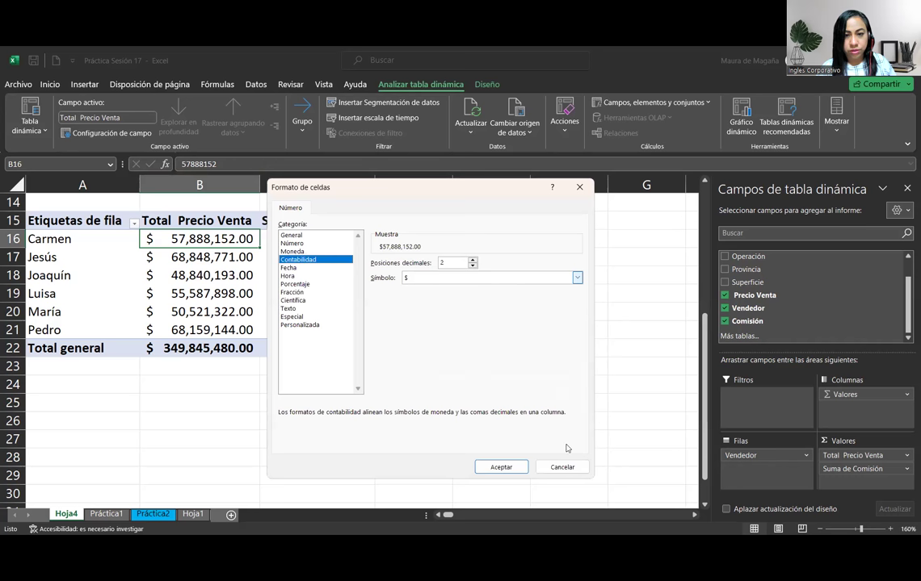
pyautogui.click(577, 277)
pyautogui.click(580, 437)
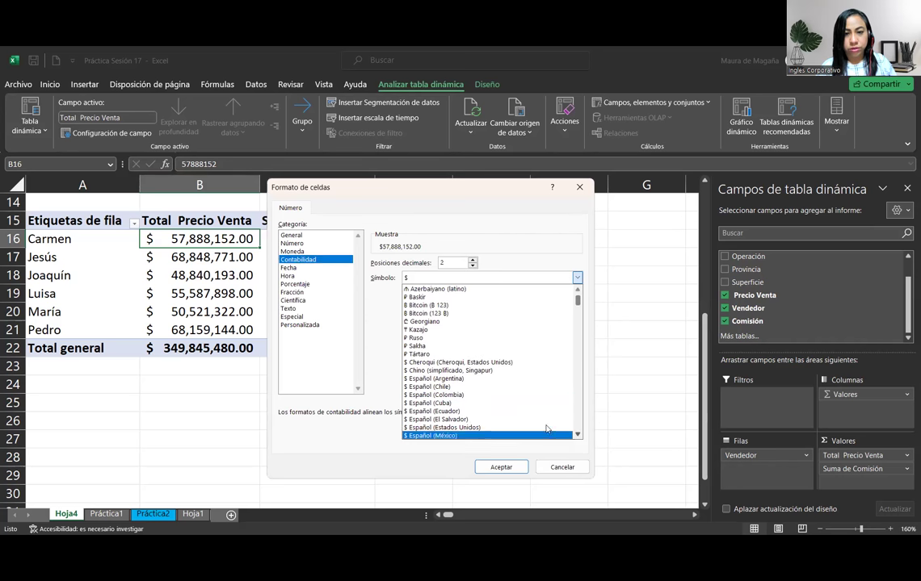
pyautogui.click(453, 419)
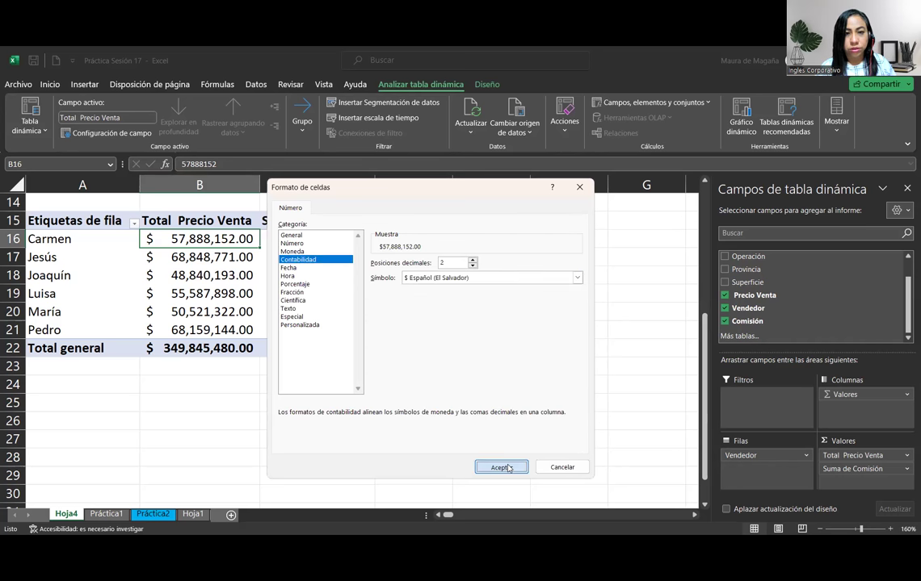
pyautogui.click(508, 468)
# - Rename the Comisión value field as Total Comisión and apply the field settings
pyautogui.moveTo(410, 272); pyautogui.dragTo(337, 275)
pyautogui.write('Total Comisión')
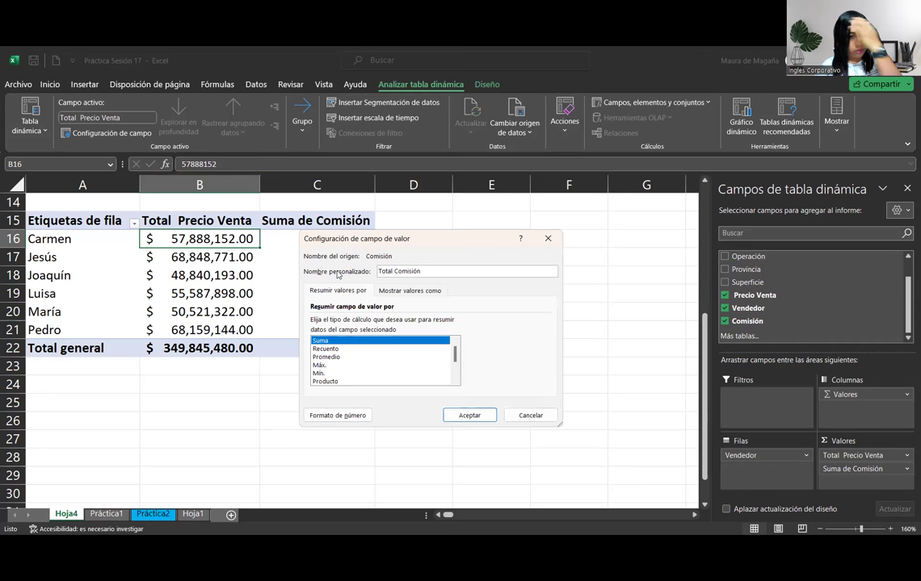
pyautogui.press('Return')
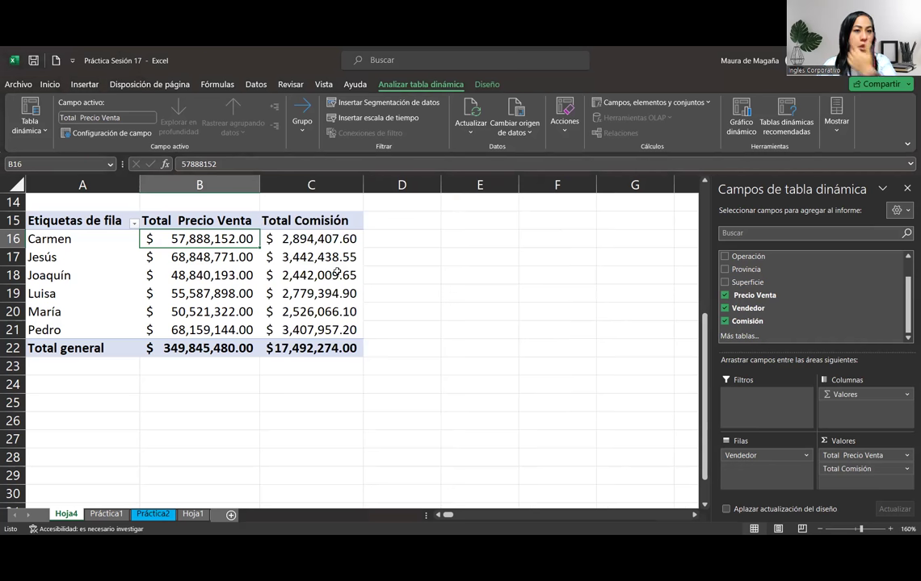
# - Review the sale price and commission totals per seller against the Vendedor column of the Práctica1 source data
pyautogui.click(152, 257)
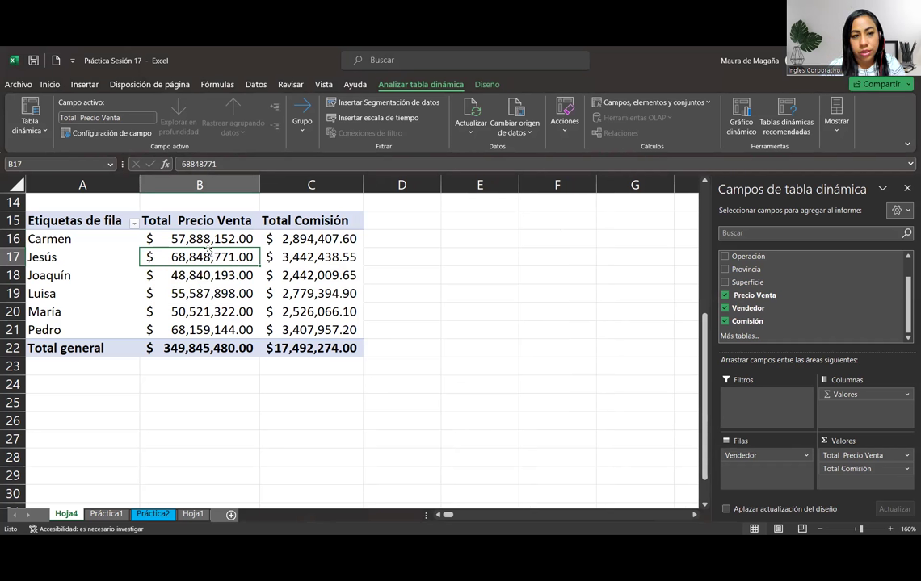
pyautogui.click(316, 237)
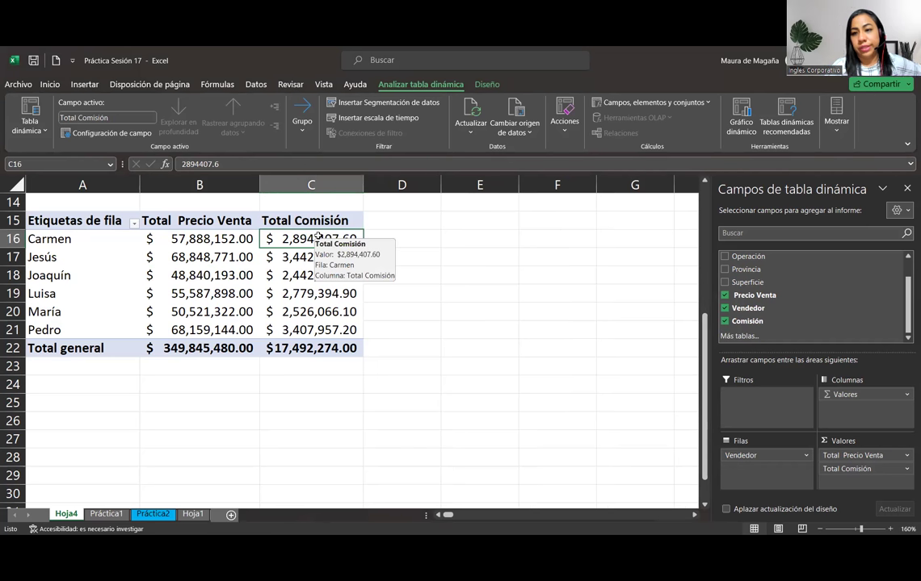
pyautogui.click(216, 233)
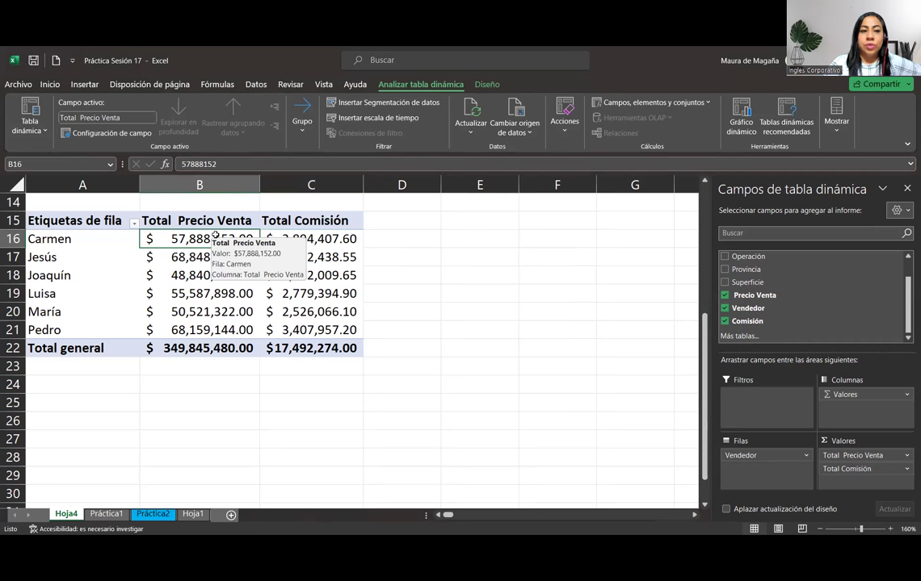
pyautogui.click(106, 514)
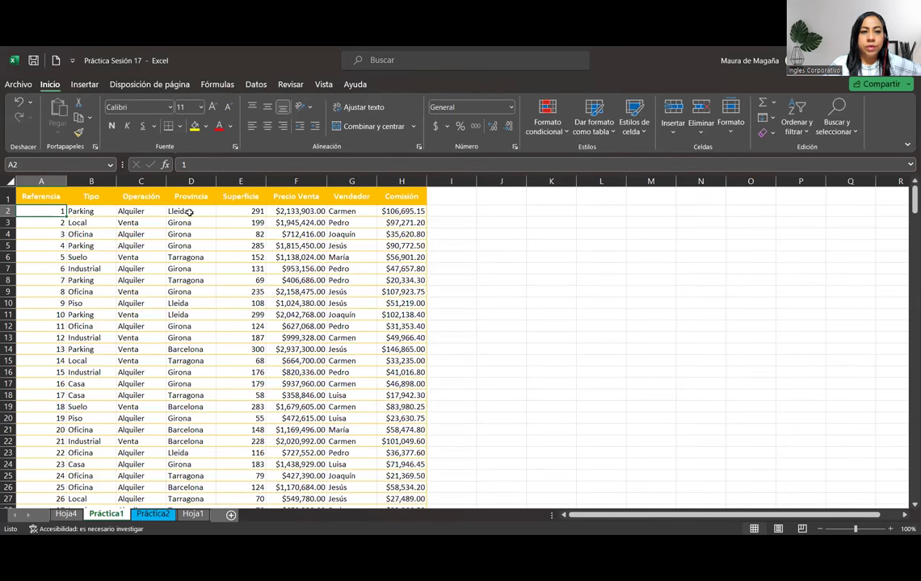
pyautogui.click(347, 212)
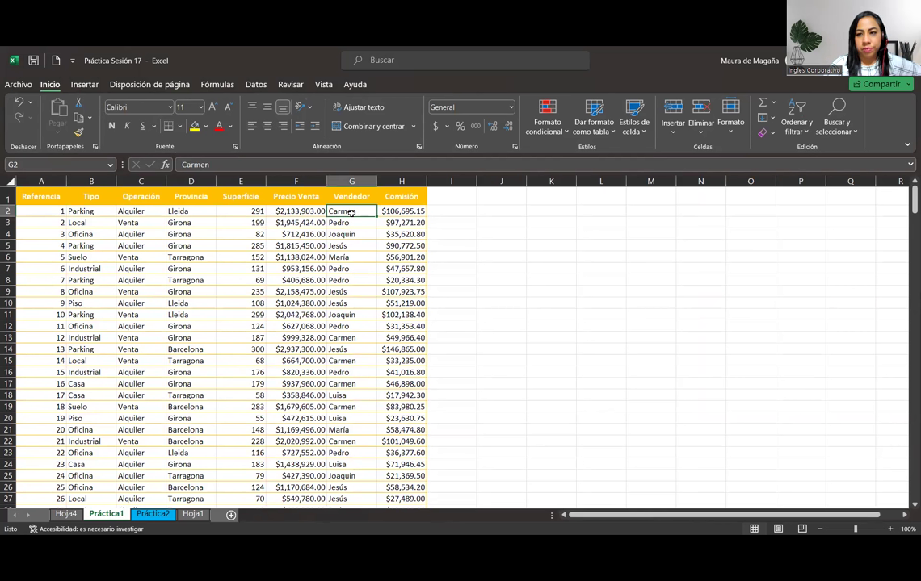
# - Rename the sheet Hoja4 as Tablas Dinámicas
pyautogui.click(66, 514)
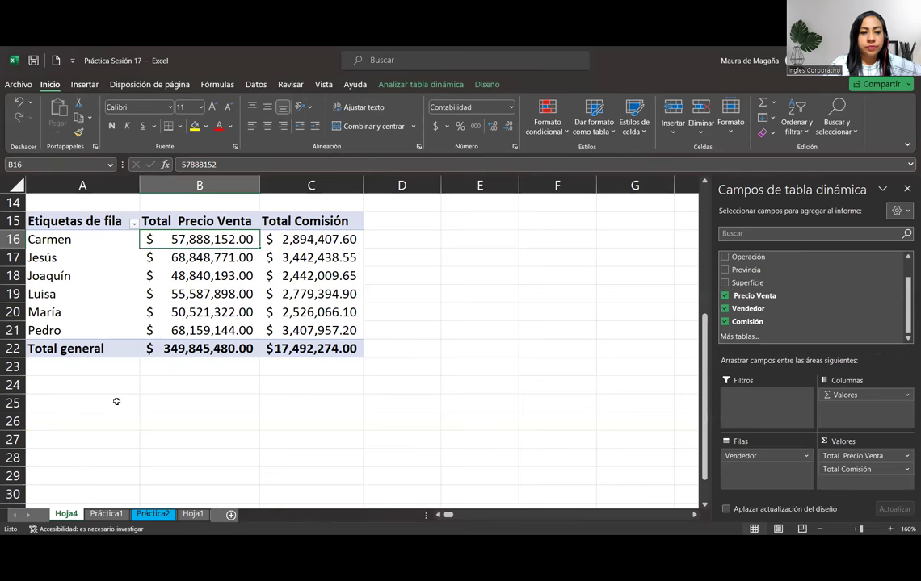
pyautogui.doubleClick(67, 514)
pyautogui.write('Tab')
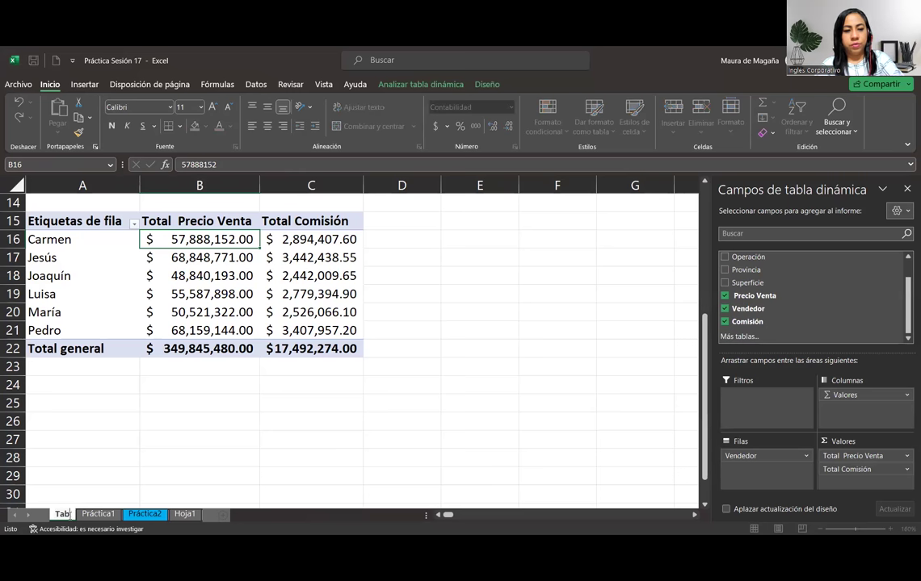
pyautogui.write('las Dinámicas')
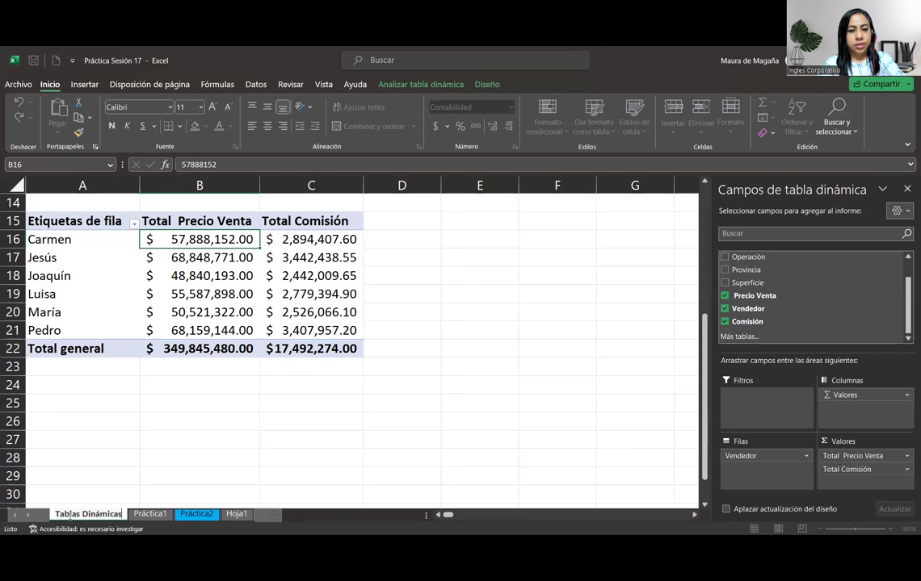
pyautogui.press('Return')
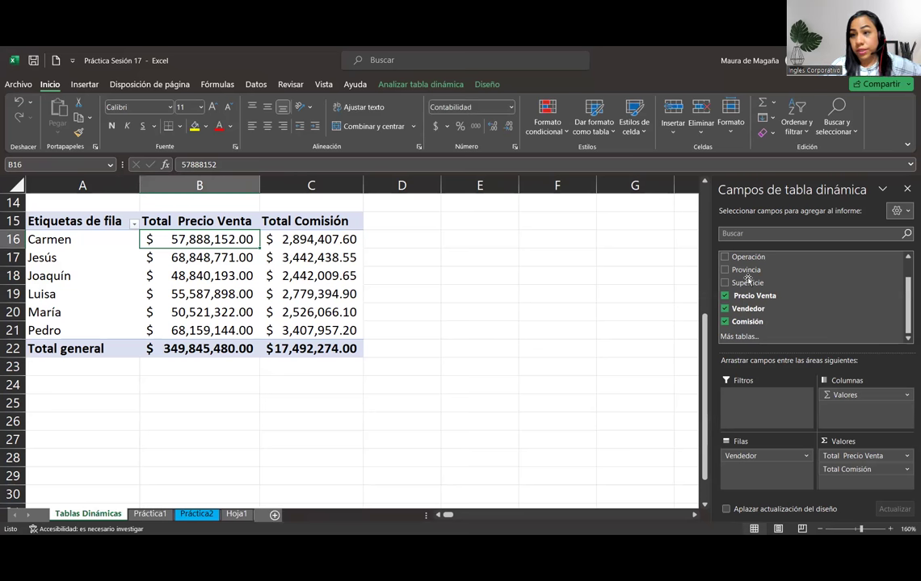
# - Examine the province and seller pivot tables together and compare which fields each one uses for rows and values
pyautogui.moveTo(703, 339); pyautogui.dragTo(710, 198)
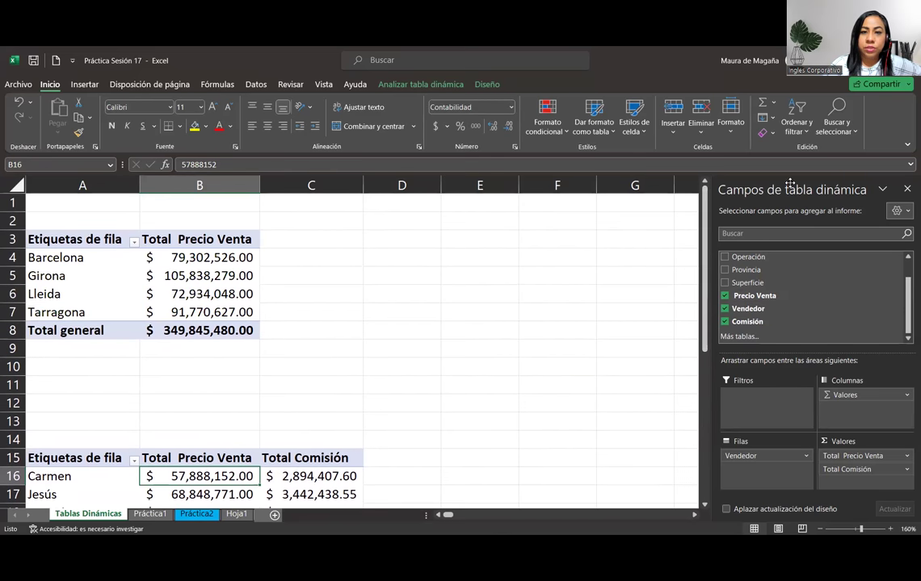
pyautogui.click(819, 529)
pyautogui.click(819, 529)
pyautogui.click(819, 529)
pyautogui.click(819, 529)
pyautogui.click(818, 529)
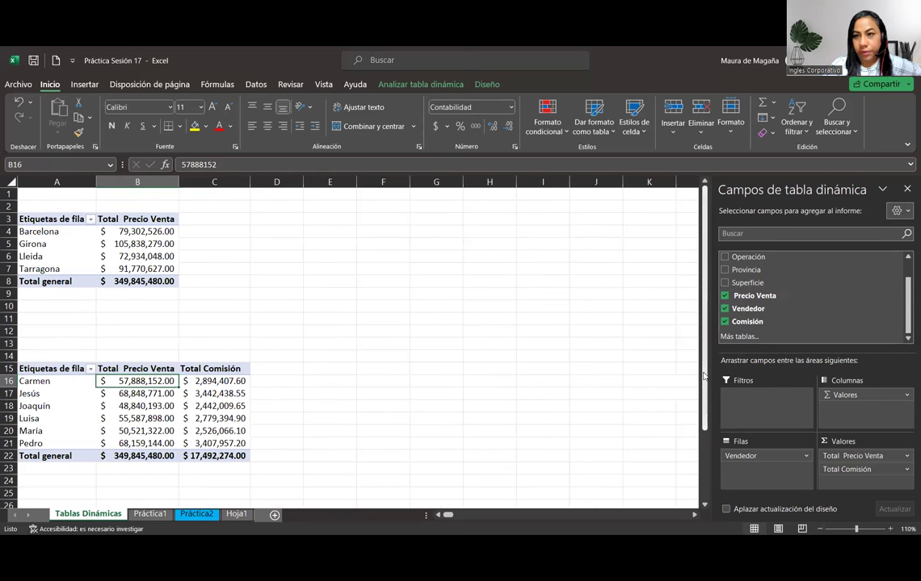
pyautogui.click(131, 246)
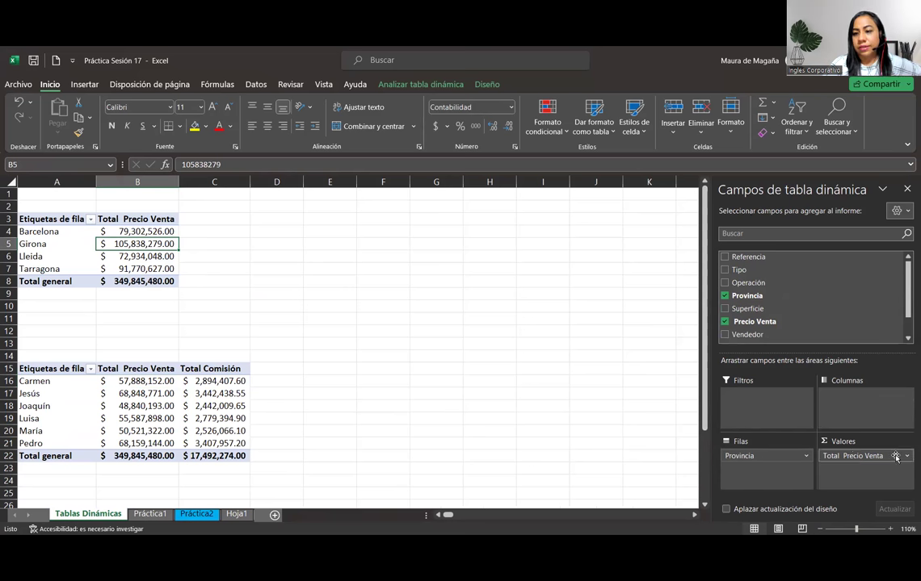
pyautogui.click(56, 411)
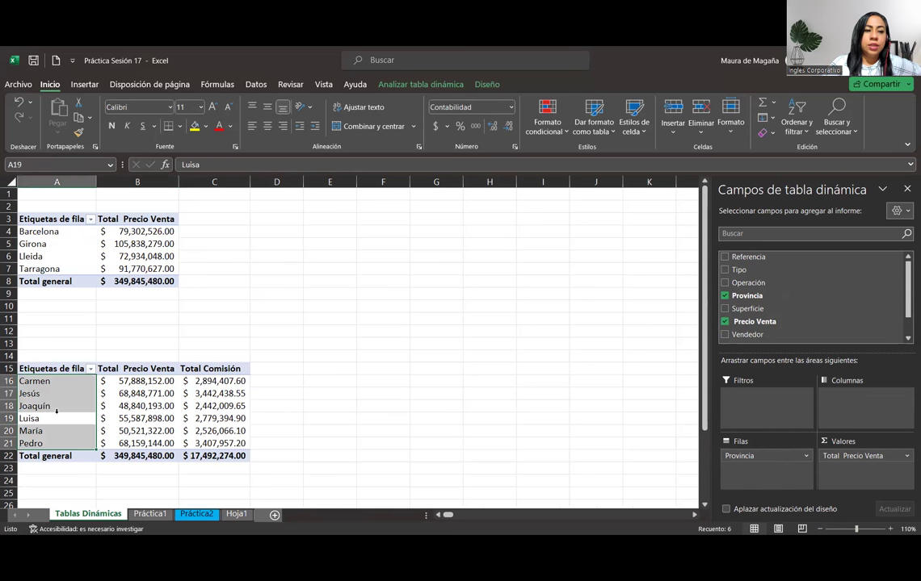
pyautogui.click(58, 412)
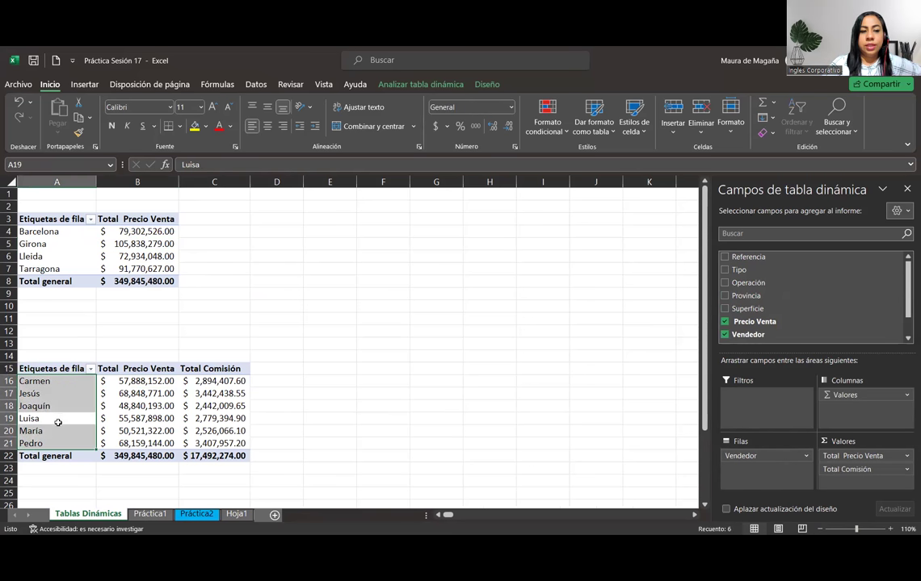
pyautogui.click(55, 418)
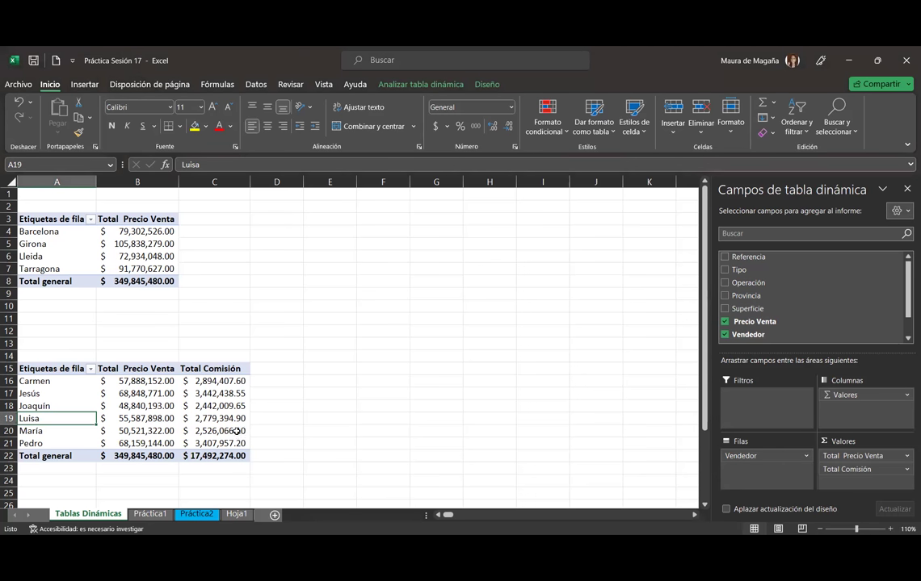
# - Review the column headers A1:H1 of the Práctica1 source data and return to the Tablas Dinámicas sheet
pyautogui.moveTo(236, 431)
pyautogui.click(150, 514)
pyautogui.moveTo(44, 197); pyautogui.dragTo(411, 176)
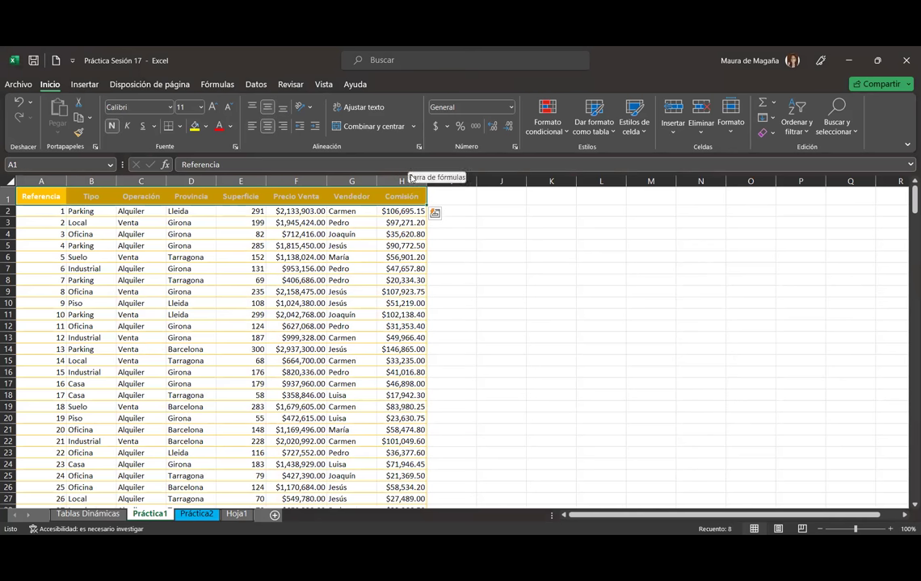
pyautogui.click(103, 515)
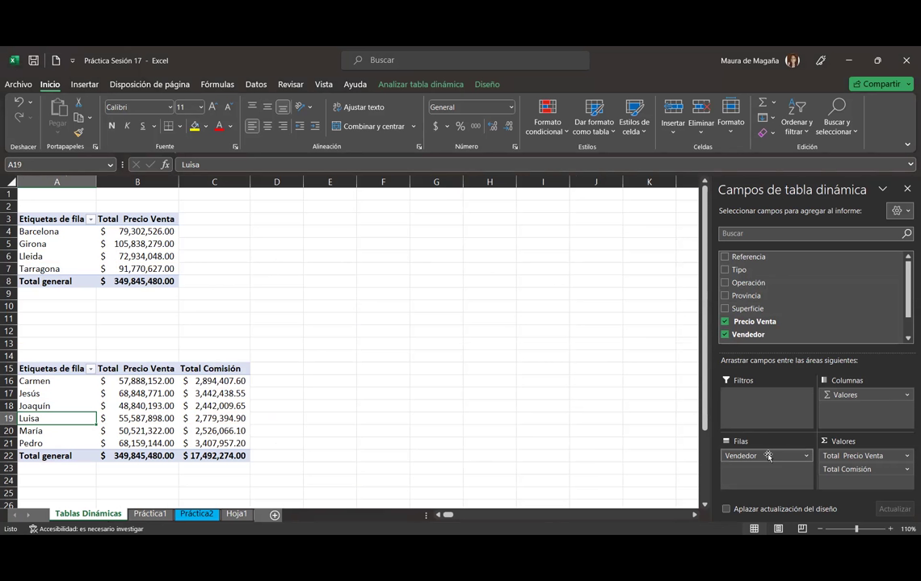
# - Copy the whole Práctica1 data table, headers included, and paste it into Hoja1 starting at cell A1
pyautogui.click(149, 514)
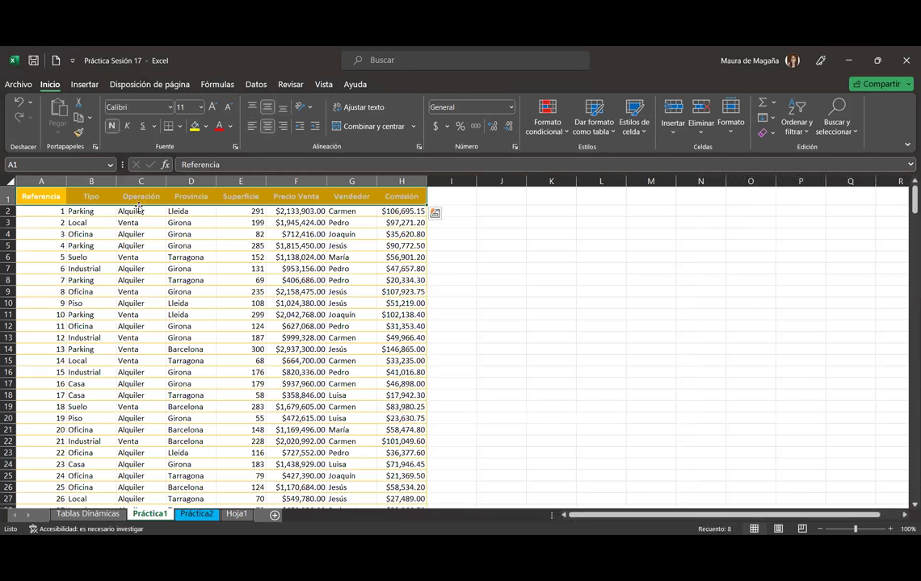
pyautogui.hotkey('ctrl', 'shift', 'End')
pyautogui.hotkey('ctrl', 'c')
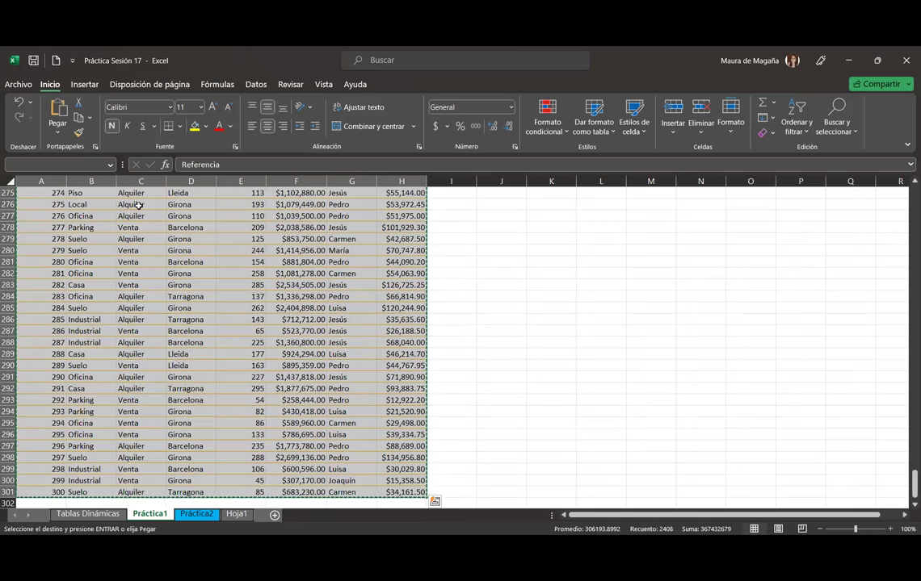
pyautogui.click(237, 514)
pyautogui.click(26, 192)
pyautogui.press('Return')
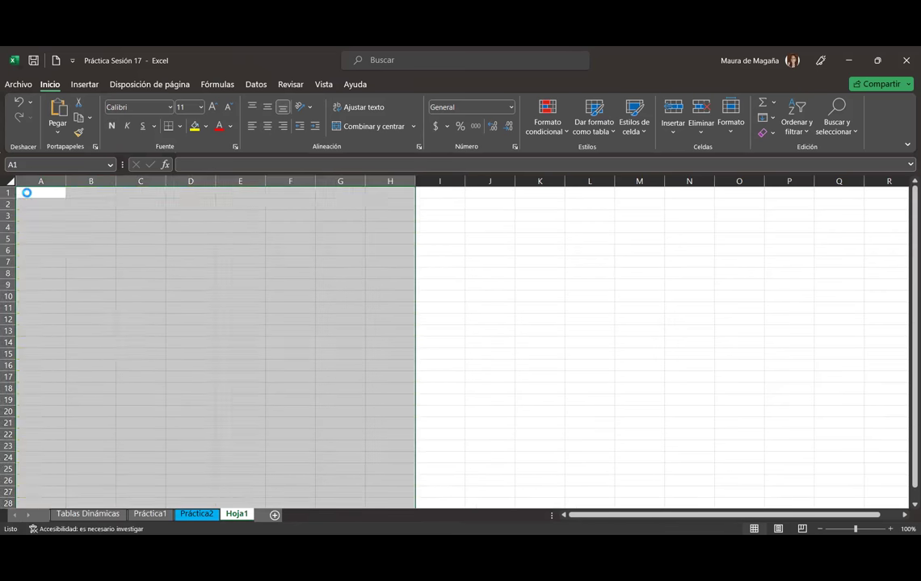
# - Autofit all column widths in Hoja1 to their contents
pyautogui.click(10, 180)
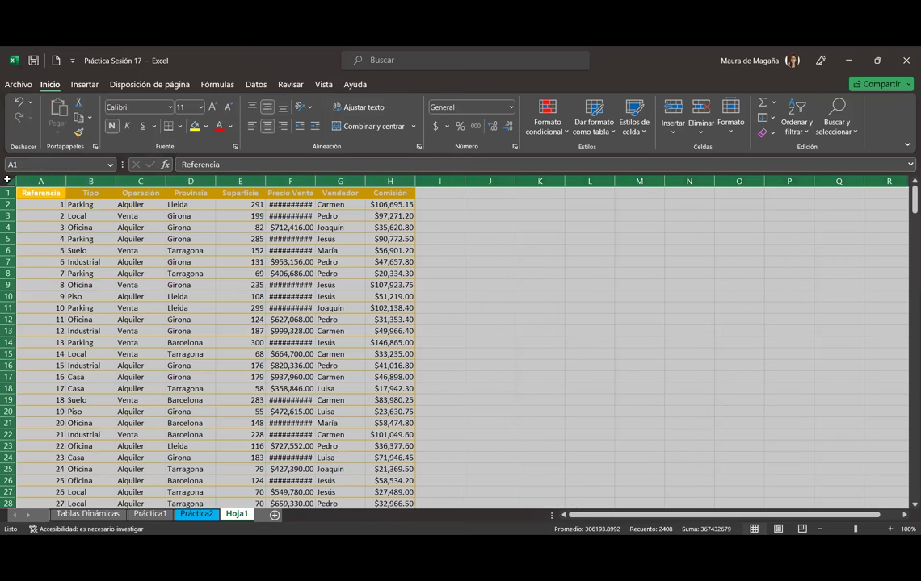
pyautogui.doubleClick(66, 181)
pyautogui.click(73, 215)
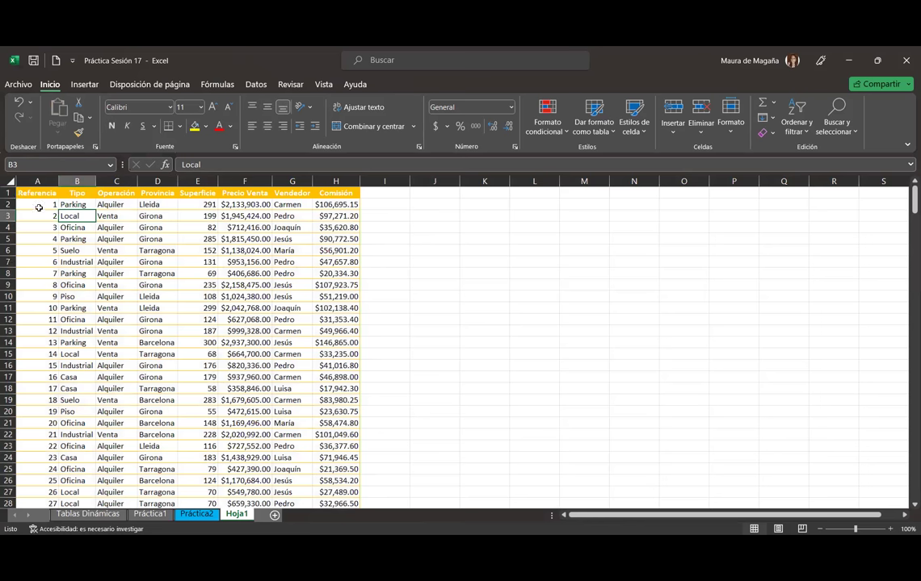
# - Delete the header row 1 from the copied table in Hoja1
pyautogui.click(12, 193)
pyautogui.rightClick(16, 196)
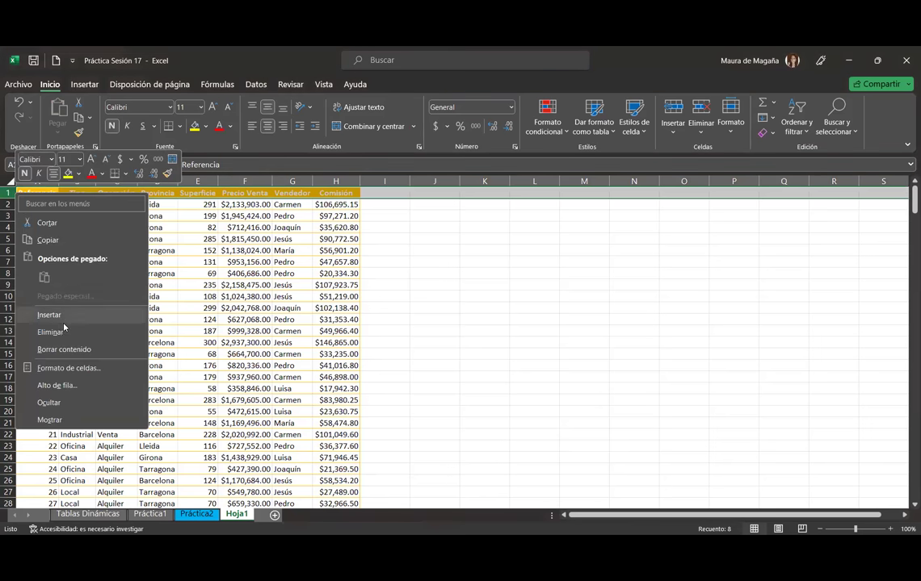
pyautogui.click(63, 332)
pyautogui.click(121, 239)
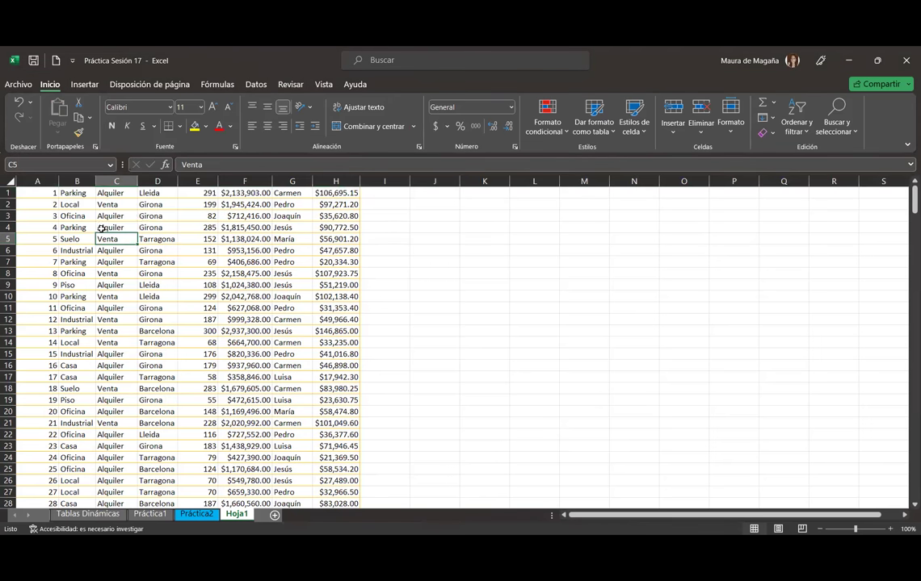
# - Try to create a pivot table from the headerless range Hoja1!$A$1:$H$300 on the existing sheet at cell J1
pyautogui.click(84, 84)
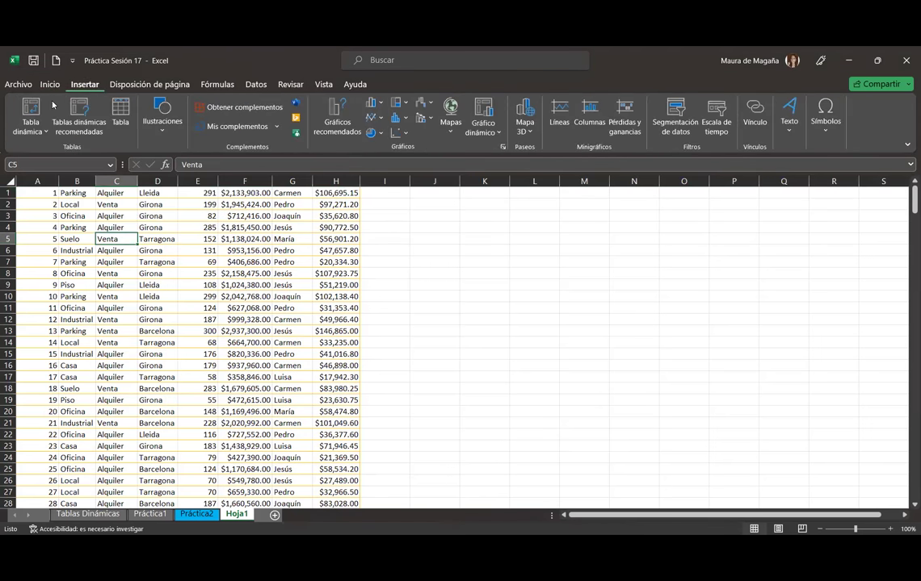
pyautogui.click(40, 107)
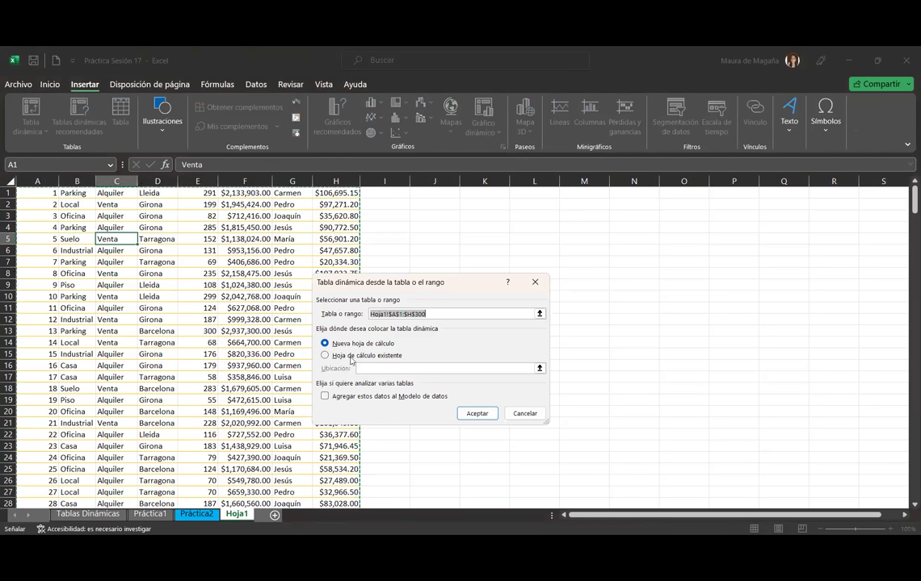
pyautogui.hotkey('alt', 'e')
pyautogui.click(436, 192)
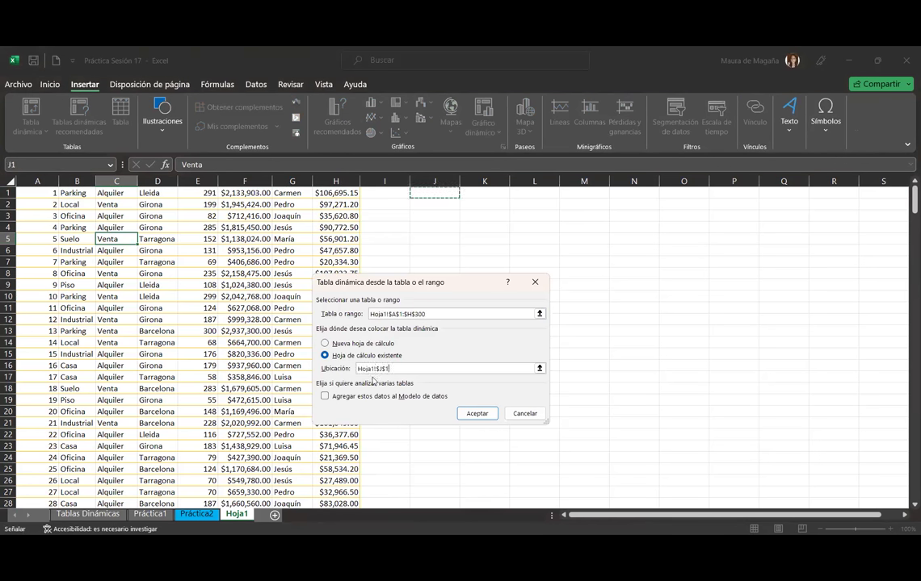
pyautogui.click(464, 415)
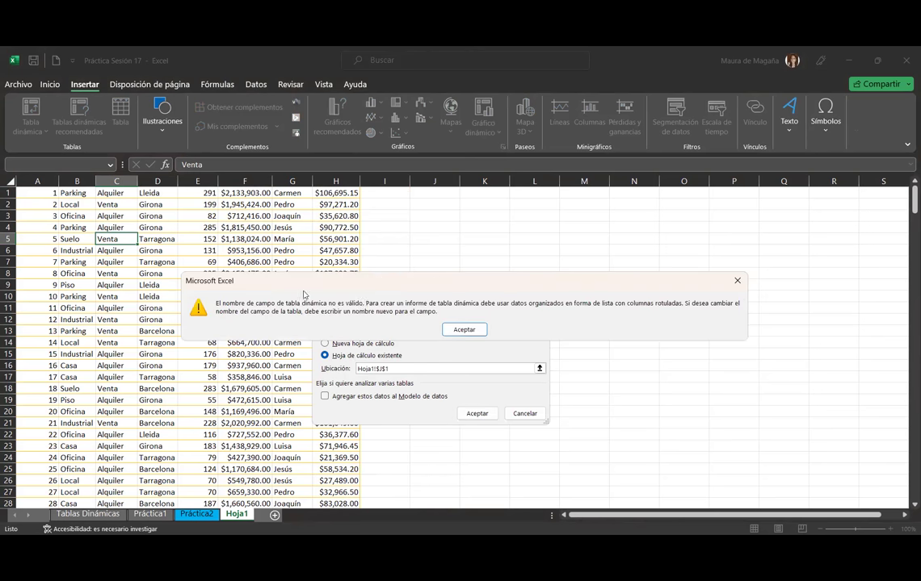
pyautogui.click(477, 330)
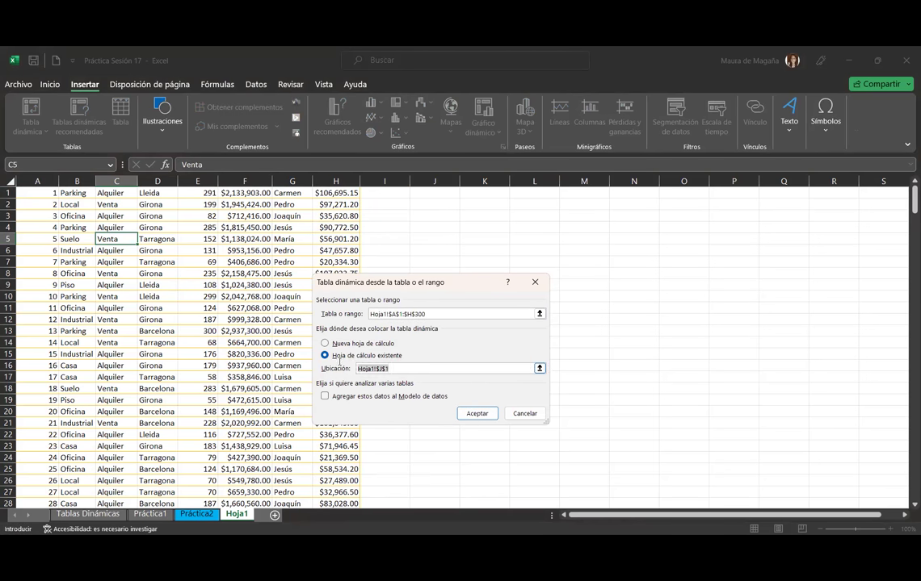
# - Try again to create the pivot table with its location at cell J2, and abandon the creation
pyautogui.click(446, 204)
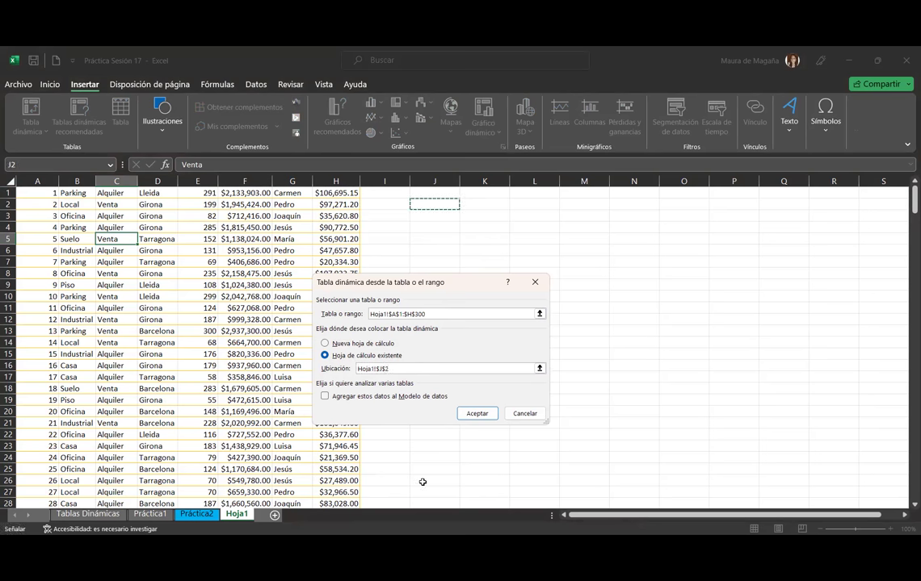
pyautogui.click(493, 415)
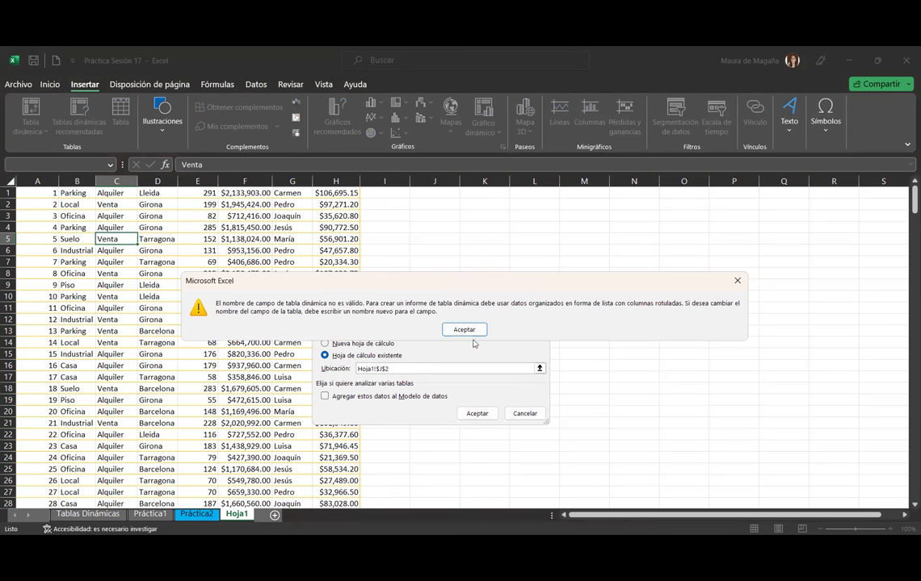
pyautogui.click(465, 329)
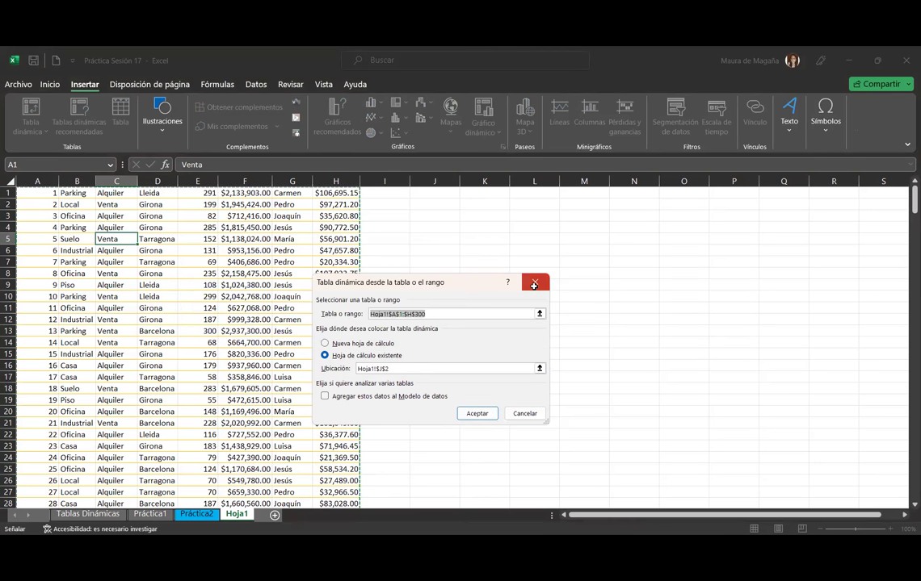
pyautogui.click(532, 282)
# - Undo the deletion of the header row in Hoja1
pyautogui.click(299, 296)
pyautogui.hotkey('ctrl', 'z')
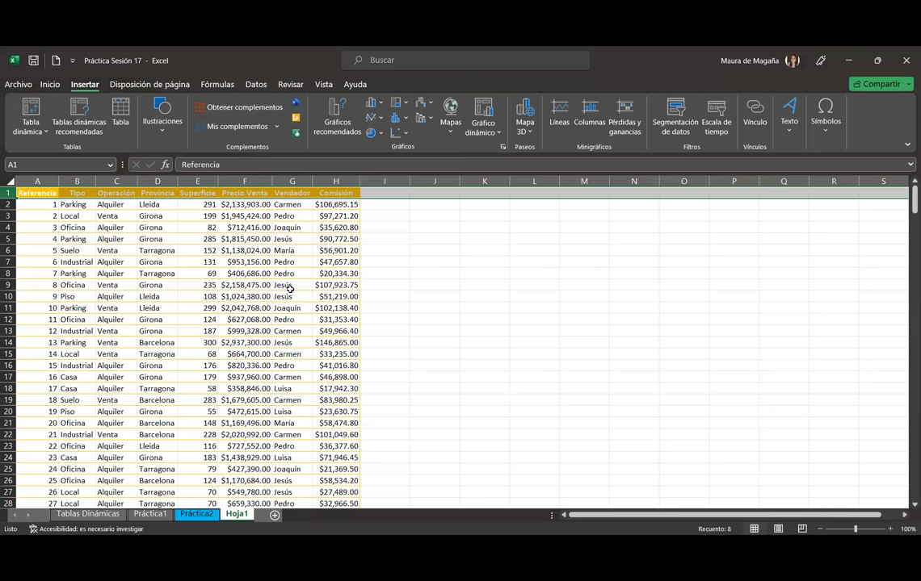
pyautogui.click(291, 285)
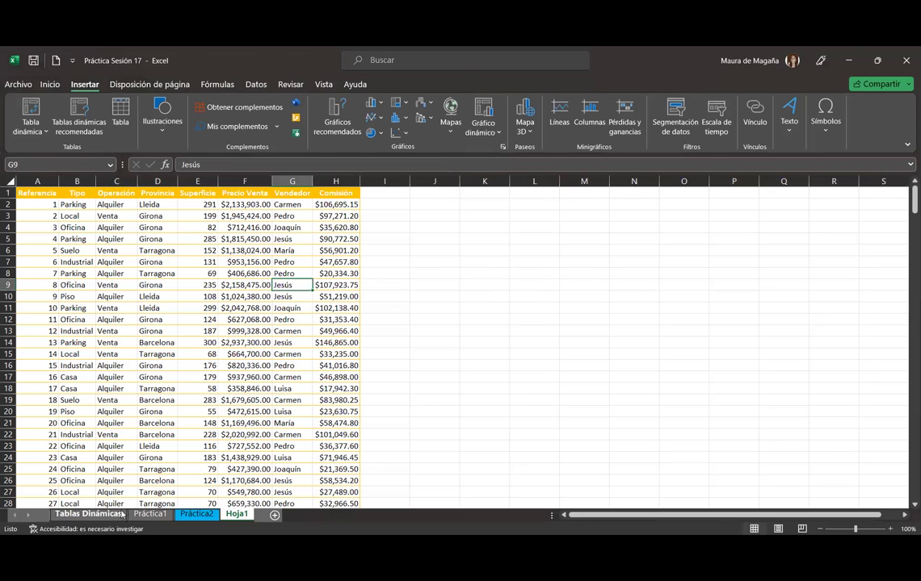
# - Return to the Tablas Dinámicas sheet and review the sale price totals in the seller pivot table
pyautogui.hotkey('ctrl', 'pageup')
pyautogui.hotkey('ctrl', 'pageup')
pyautogui.hotkey('ctrl', 'pageup')
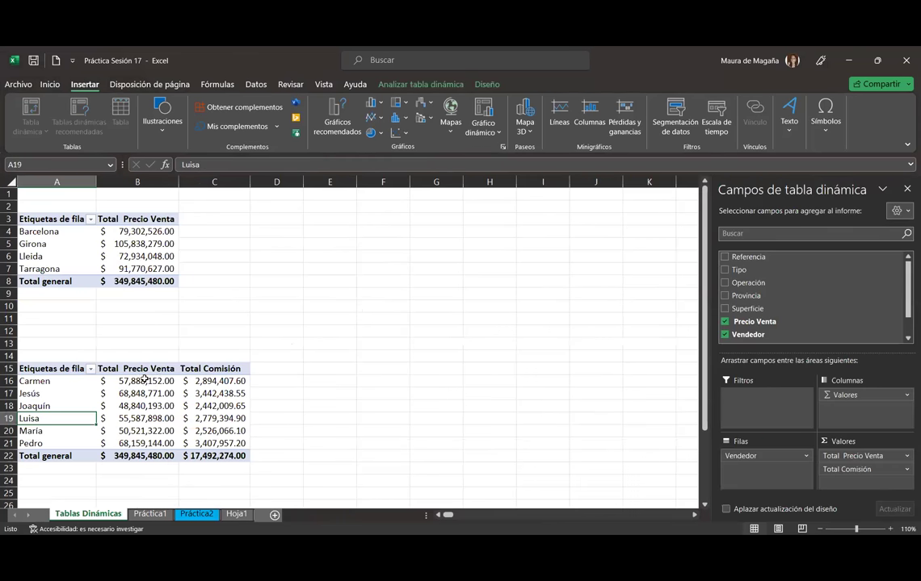
pyautogui.moveTo(126, 386)
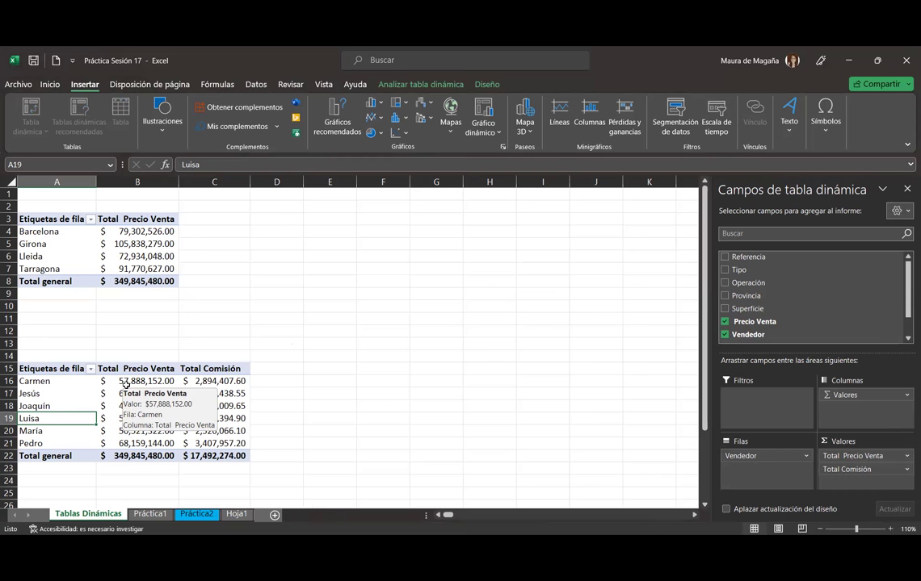
# - Insert an empty column before Superficie in the Práctica1 data and delete it again
pyautogui.click(146, 515)
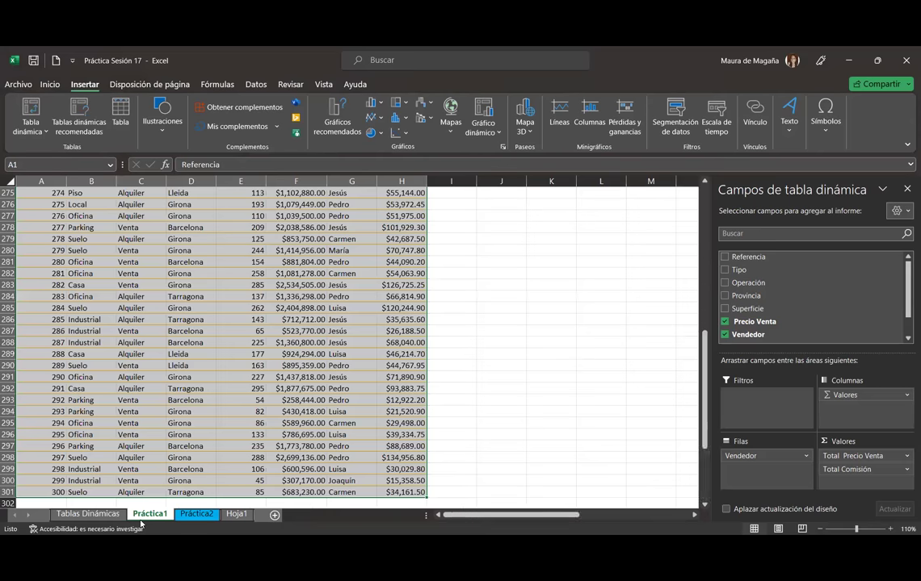
pyautogui.click(190, 331)
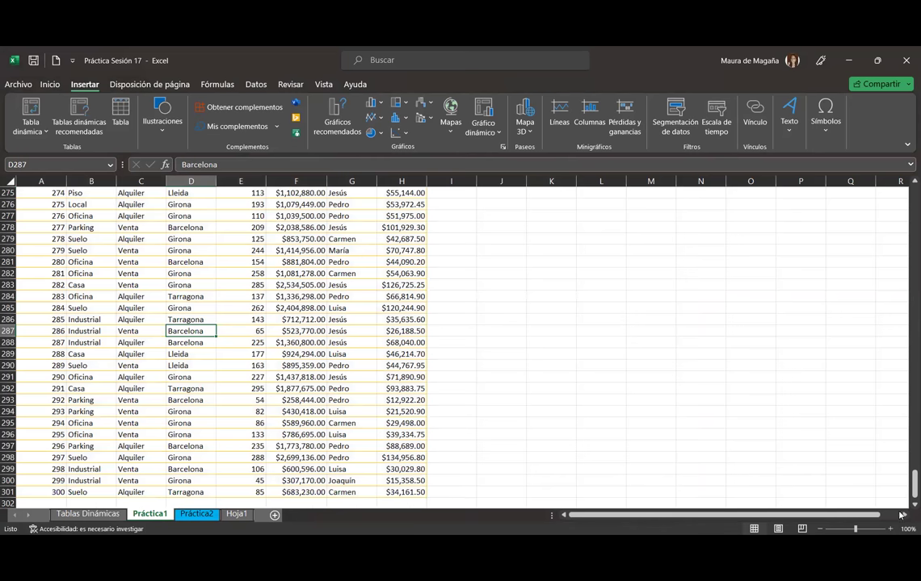
pyautogui.scroll(20, 906, 262)
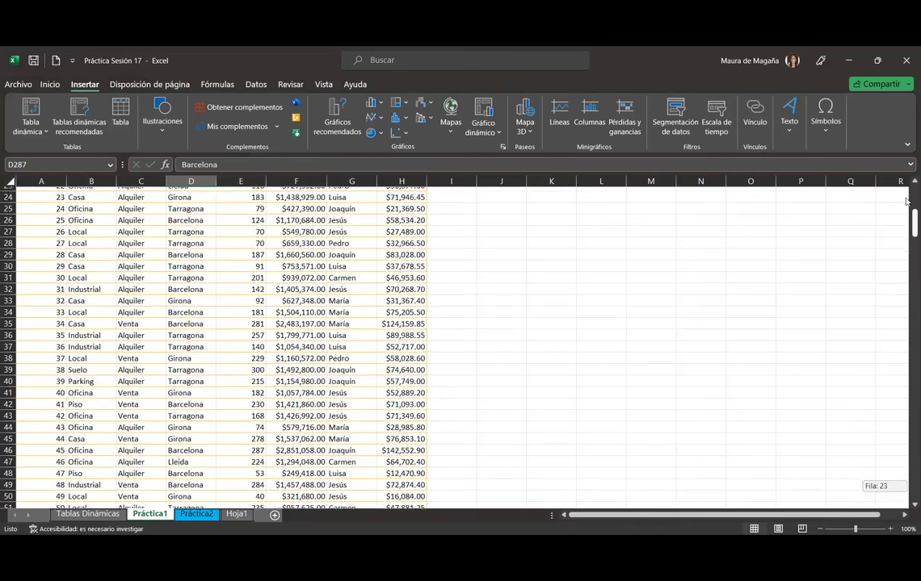
pyautogui.click(224, 180)
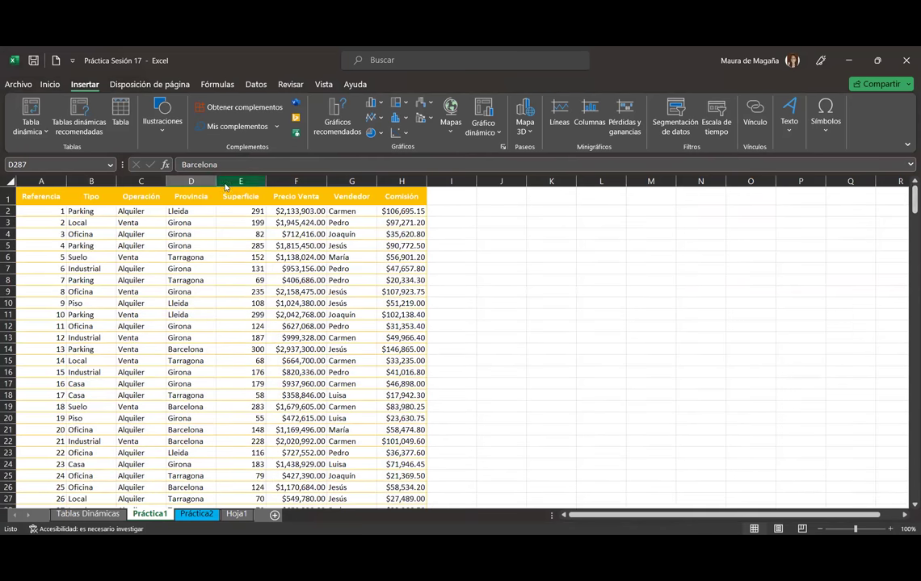
pyautogui.rightClick(225, 182)
pyautogui.click(276, 306)
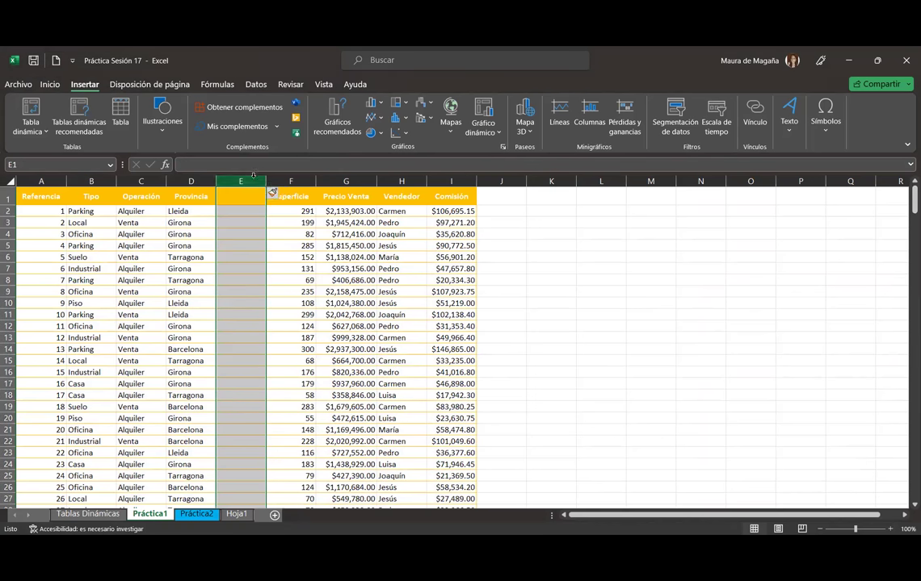
pyautogui.rightClick(254, 181)
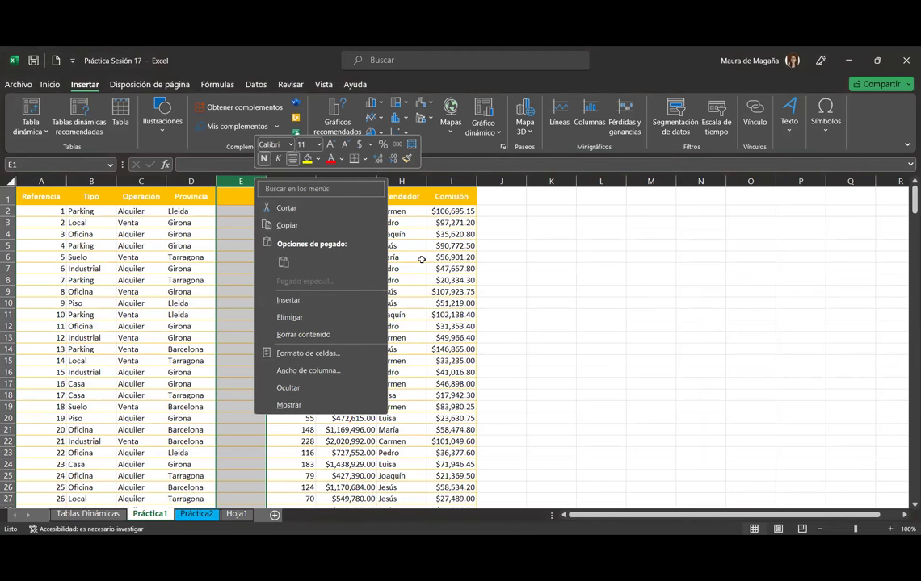
pyautogui.click(363, 316)
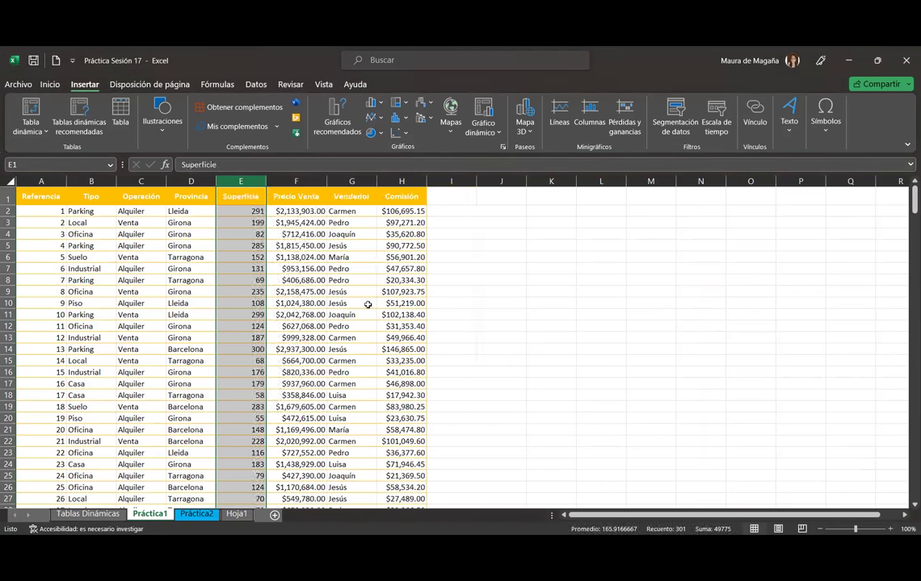
# - Insert an empty column before Superficie in the Hoja1 table and hide that column
pyautogui.click(236, 514)
pyautogui.click(198, 204)
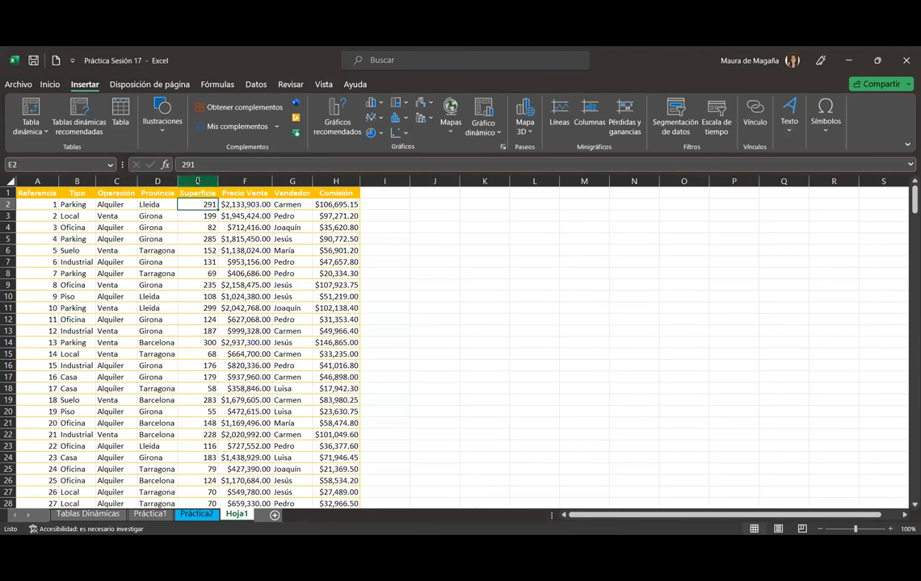
pyautogui.rightClick(198, 185)
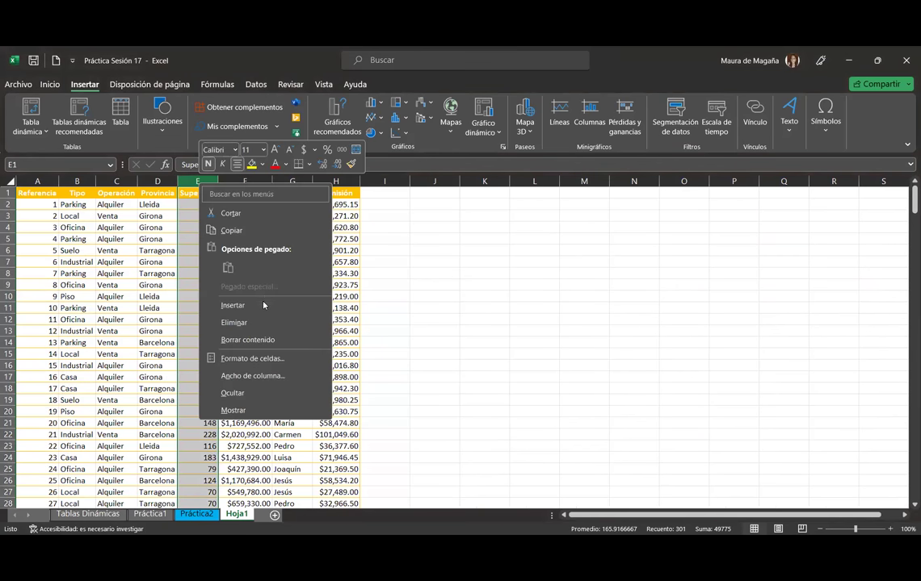
pyautogui.click(262, 305)
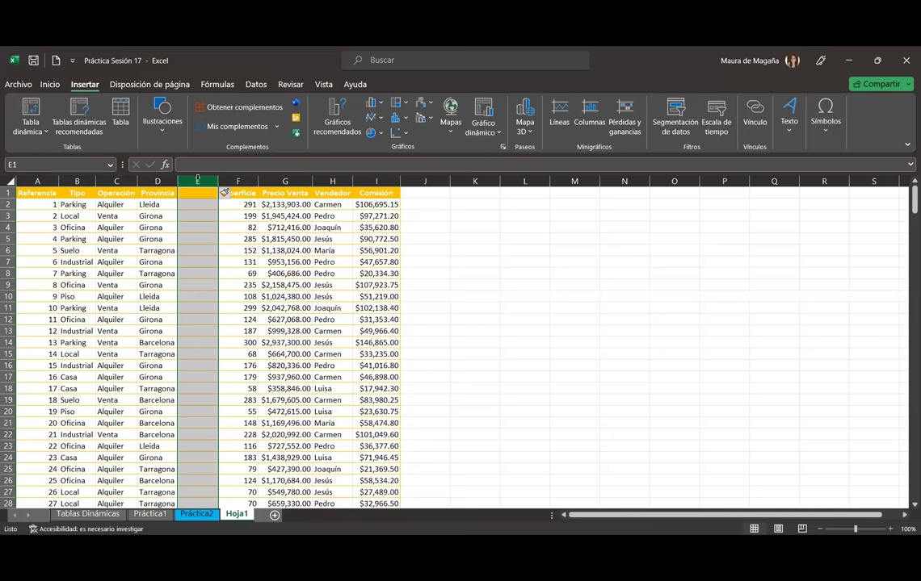
pyautogui.rightClick(198, 179)
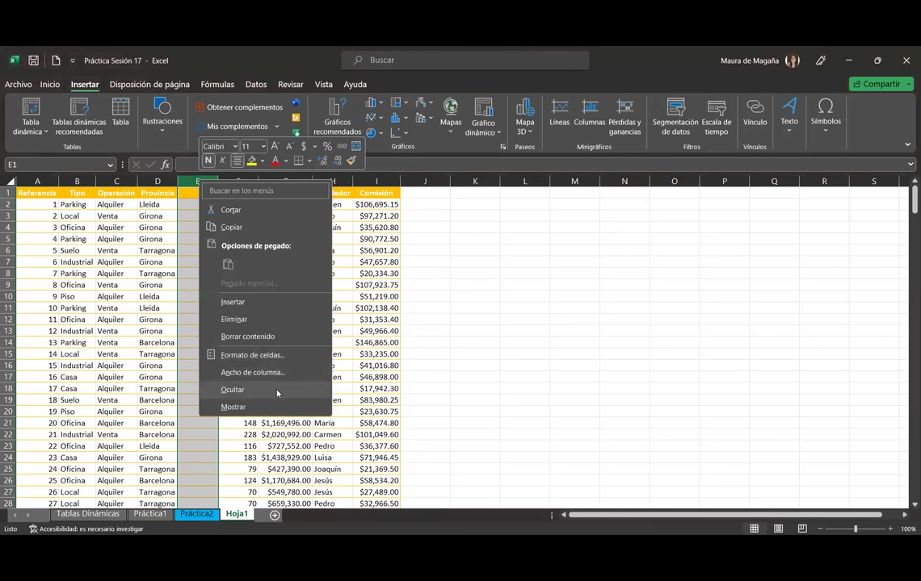
pyautogui.click(233, 390)
# - Create a pivot table from the range Hoja1!$A$1:$D$301 on the existing sheet at cell K2
pyautogui.click(37, 193)
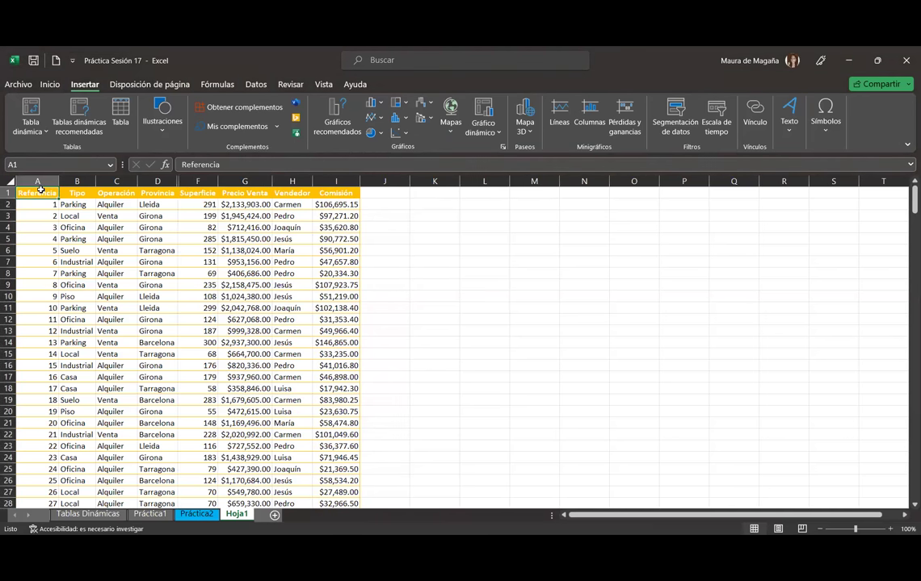
pyautogui.click(30, 113)
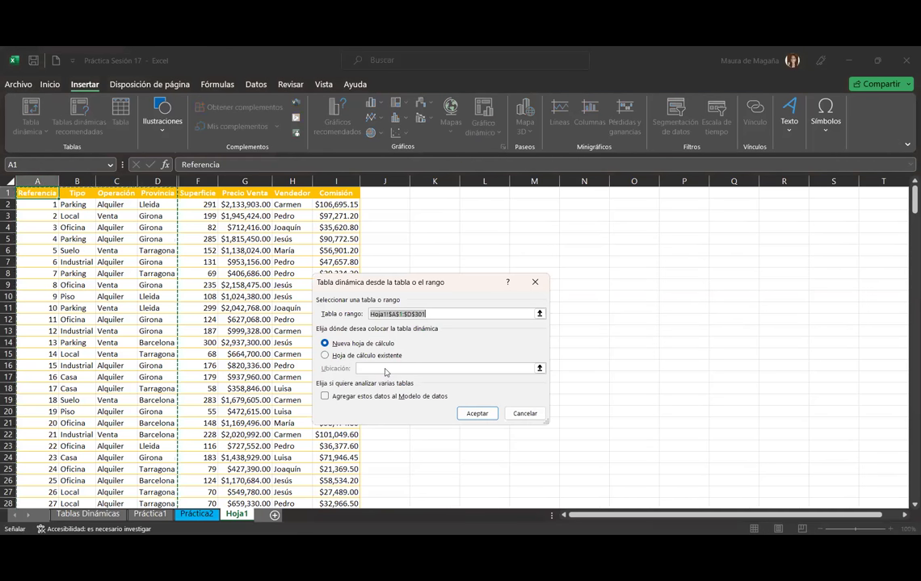
pyautogui.click(360, 356)
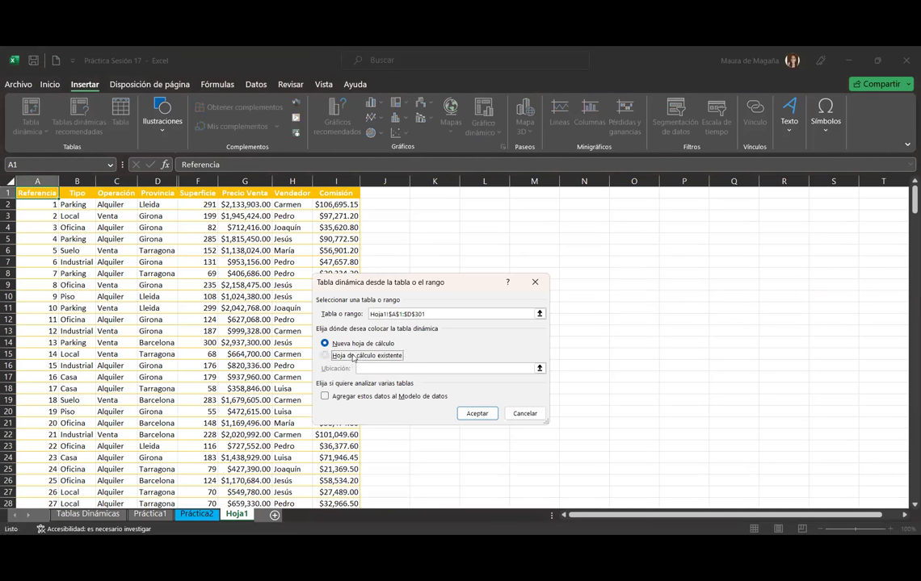
pyautogui.click(421, 203)
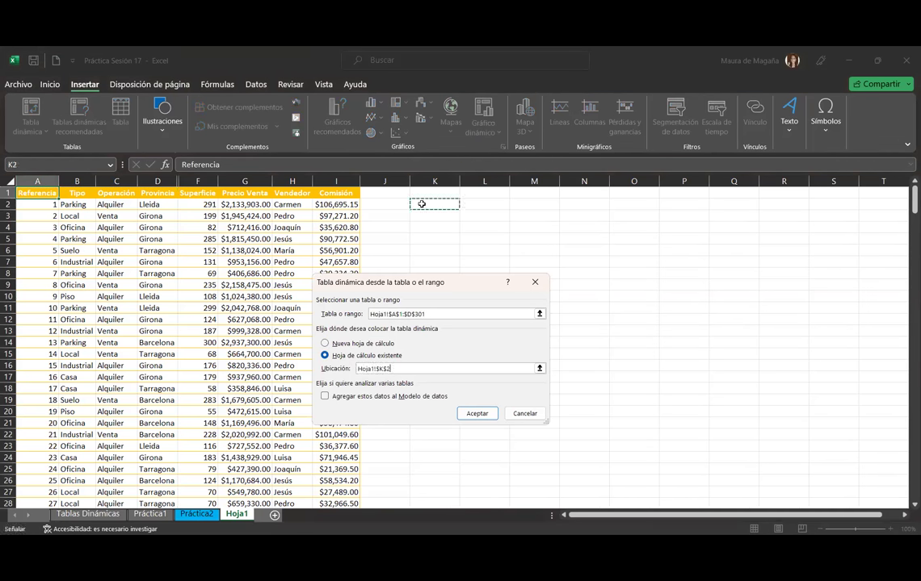
pyautogui.click(475, 412)
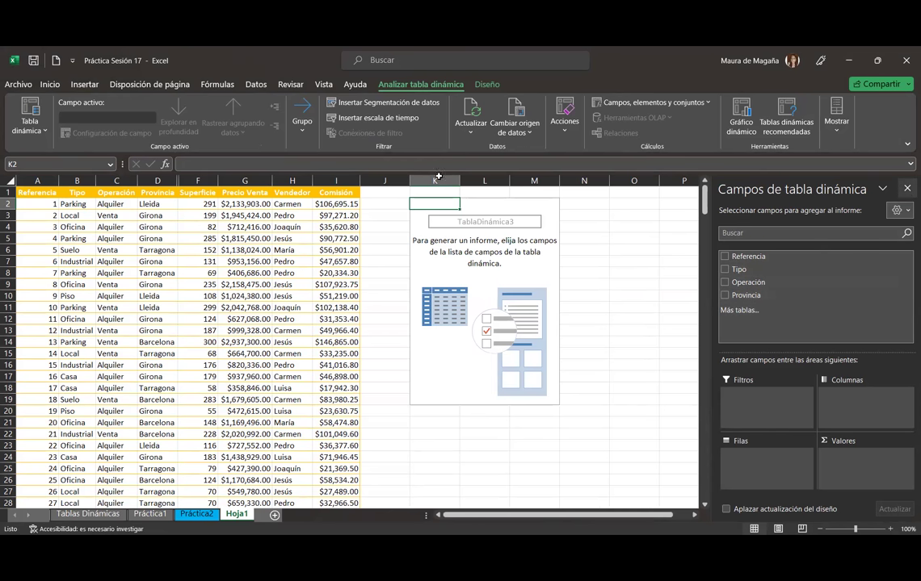
# - Delete columns K to N in Hoja1 to remove the empty pivot table built from the incomplete range
pyautogui.moveTo(439, 177); pyautogui.dragTo(583, 187)
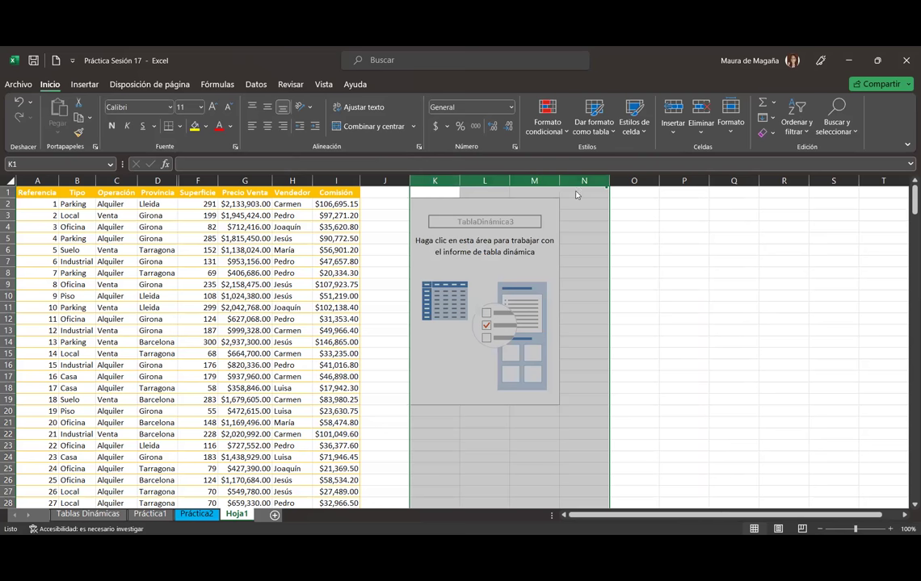
pyautogui.rightClick(576, 194)
pyautogui.click(638, 331)
pyautogui.click(257, 214)
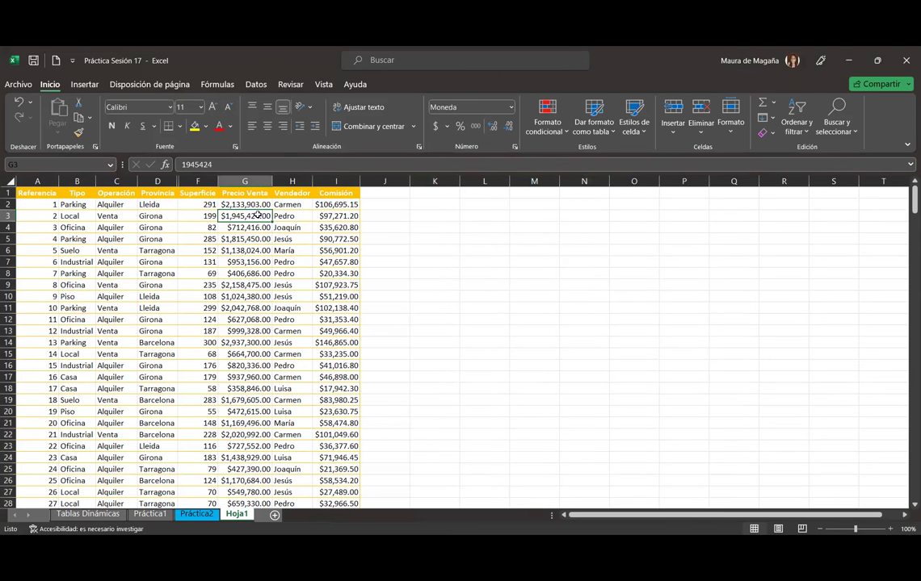
# - Unhide the empty column between Provincia and Superficie, give it the header Campo Oculto, and hide it again
pyautogui.moveTo(195, 181); pyautogui.dragTo(172, 181)
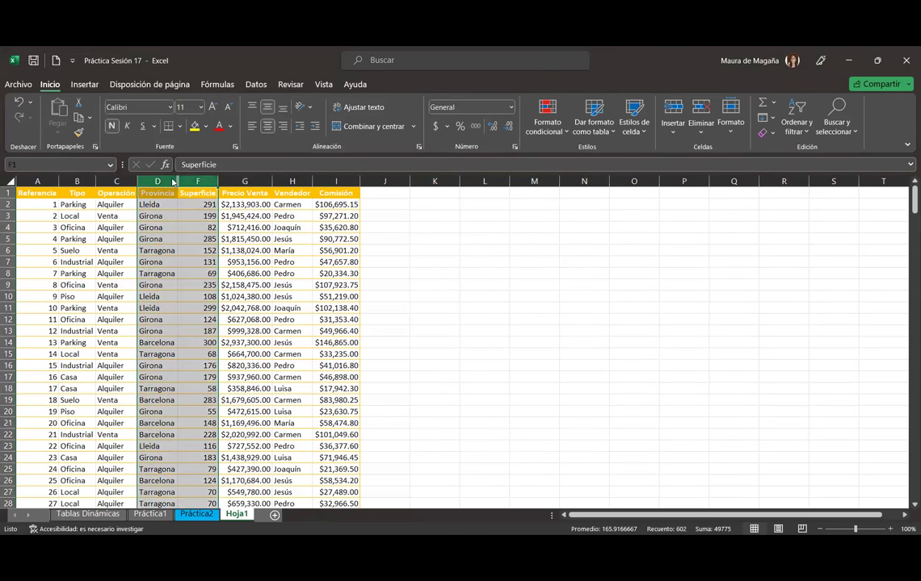
pyautogui.rightClick(173, 182)
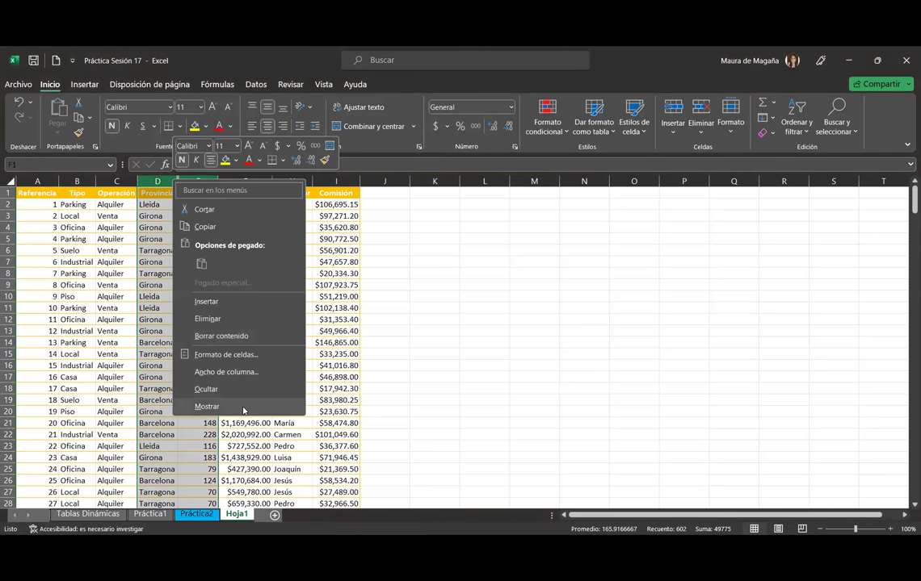
pyautogui.click(207, 406)
pyautogui.click(198, 189)
pyautogui.write('Cam')
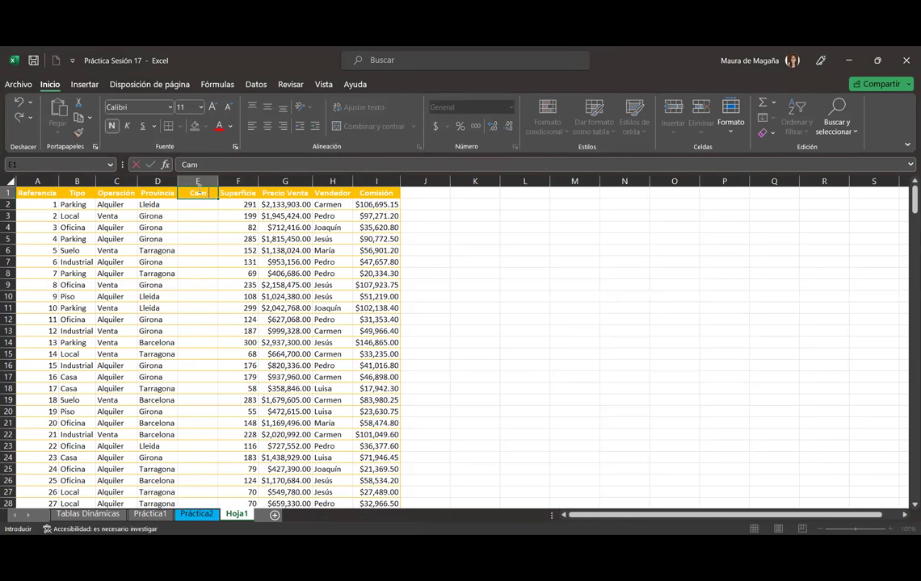
pyautogui.write('po Oculto')
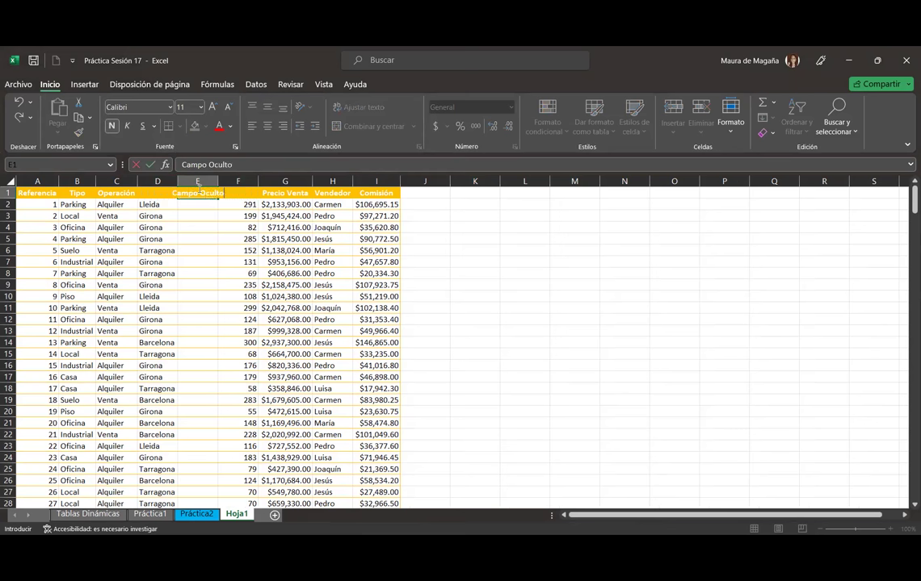
pyautogui.press('Return')
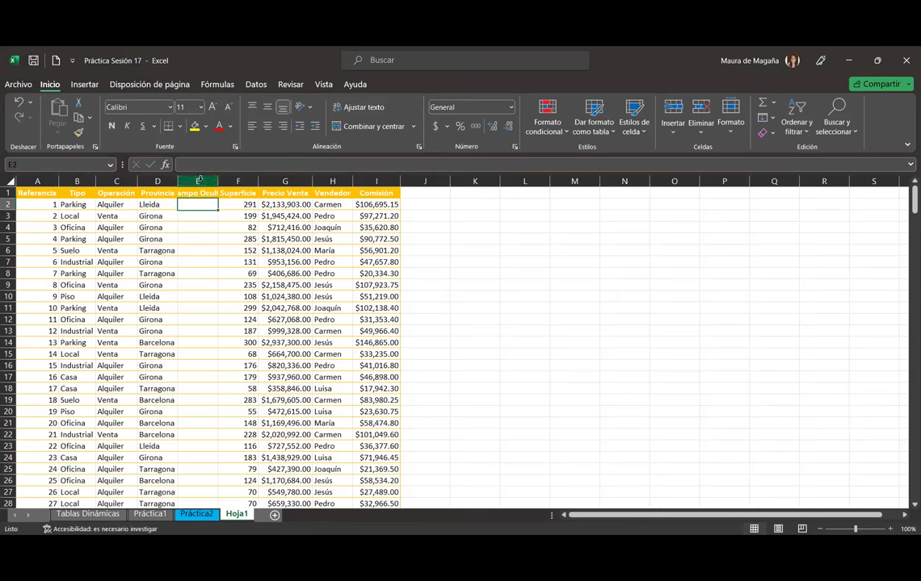
pyautogui.rightClick(199, 180)
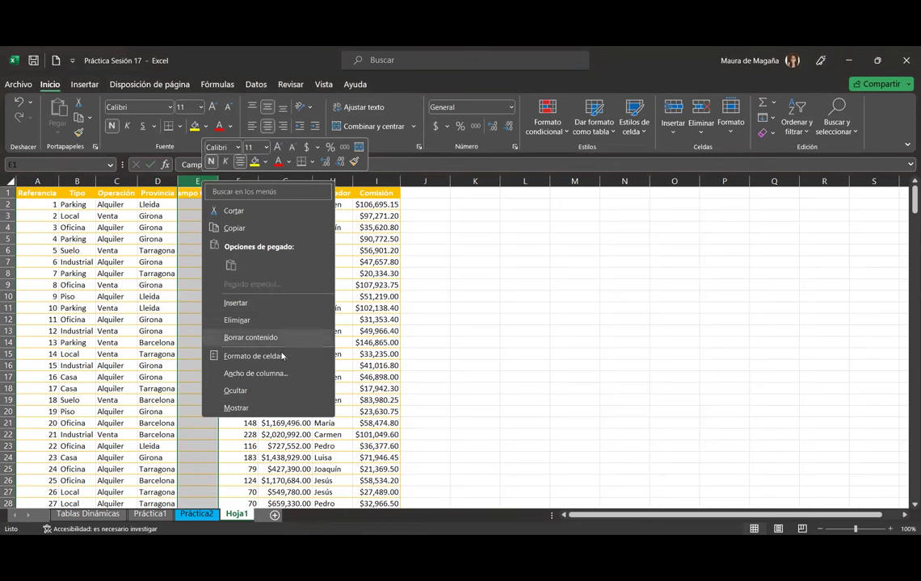
pyautogui.click(273, 397)
# - Create a pivot table from Hoja1!$A$1:$I$301 on the existing sheet at K3, with Campo Oculto as its row field
pyautogui.click(77, 193)
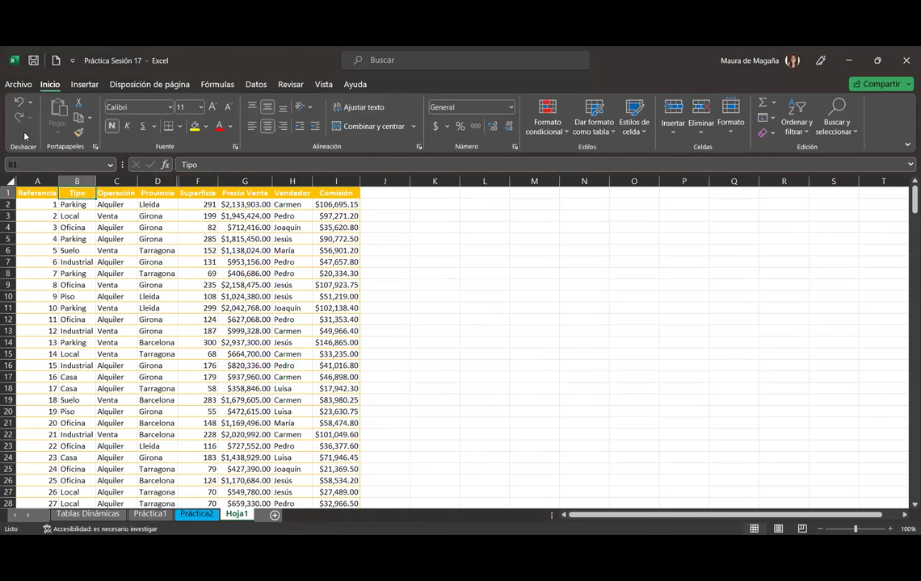
pyautogui.click(93, 85)
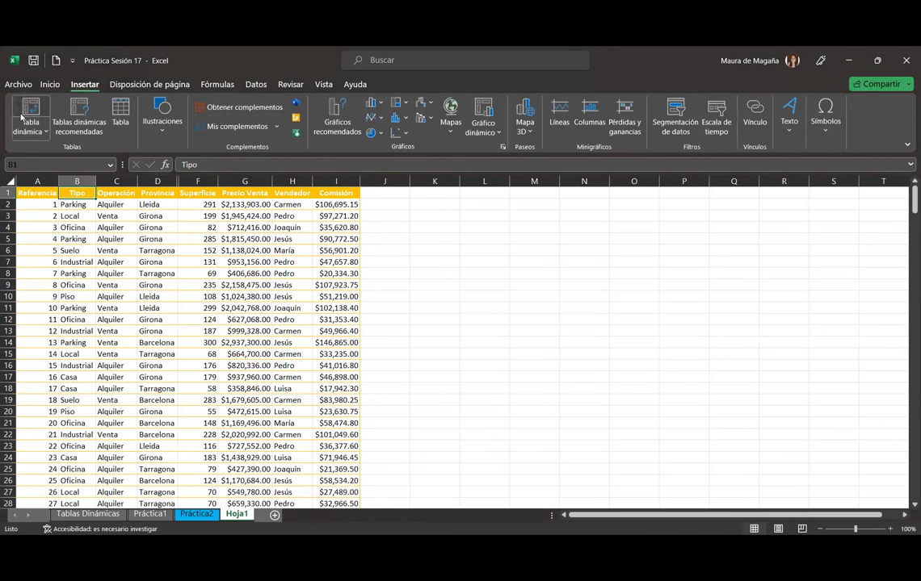
pyautogui.click(29, 118)
pyautogui.click(355, 355)
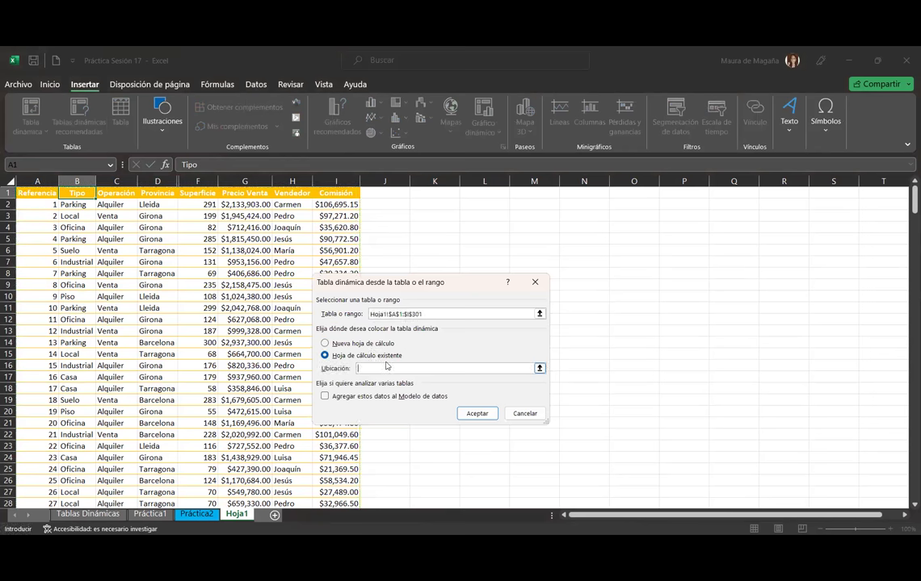
pyautogui.click(444, 216)
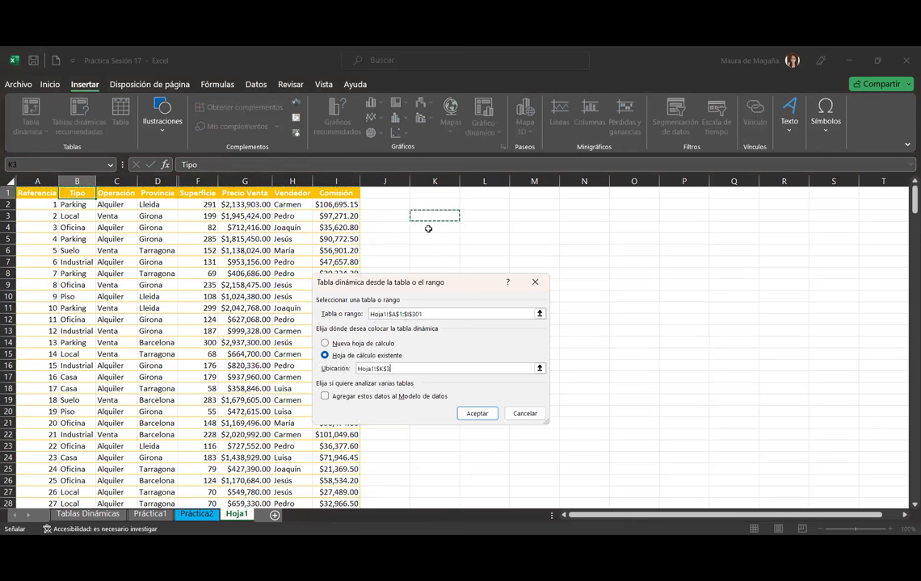
pyautogui.click(473, 413)
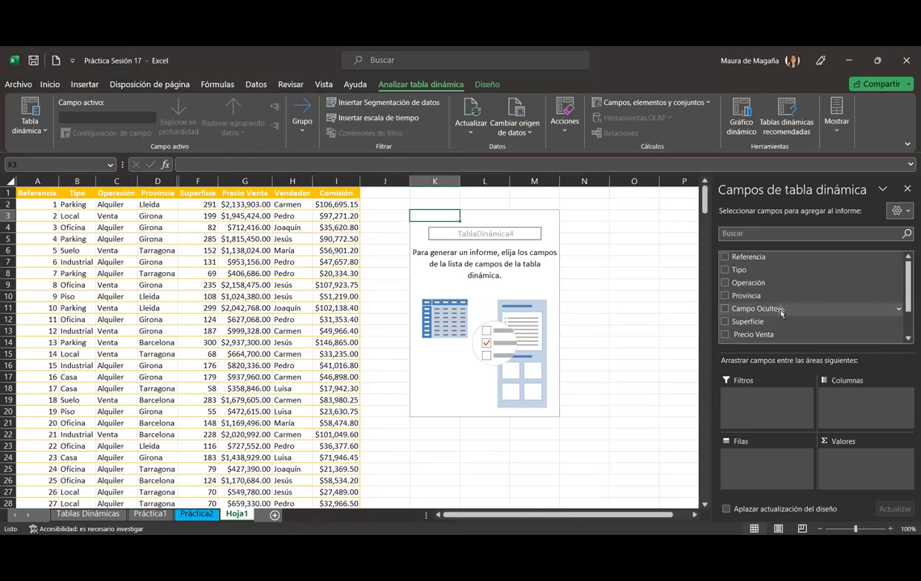
pyautogui.moveTo(779, 311); pyautogui.dragTo(759, 476)
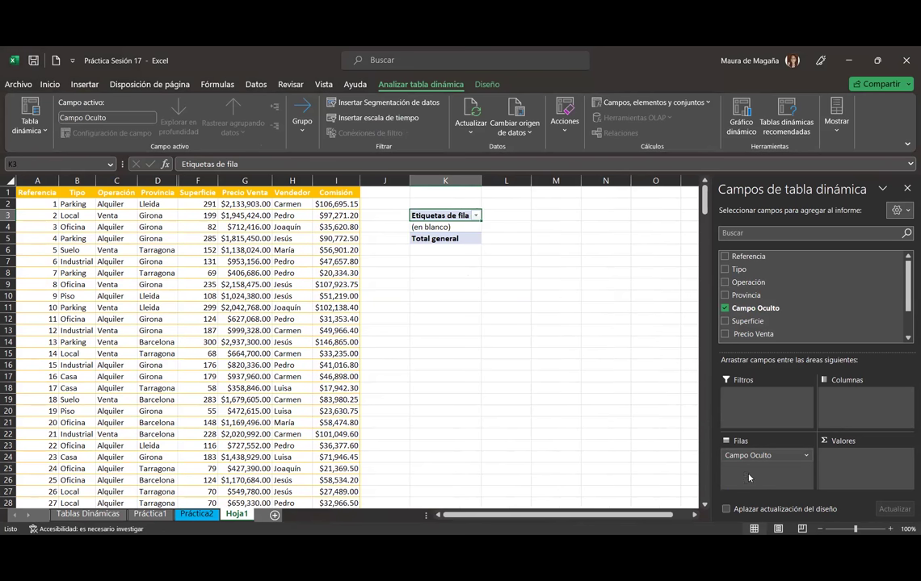
# - Remove Campo Oculto from the pivot table's rows and delete columns K to N that hold the pivot table
pyautogui.moveTo(763, 455); pyautogui.dragTo(816, 306)
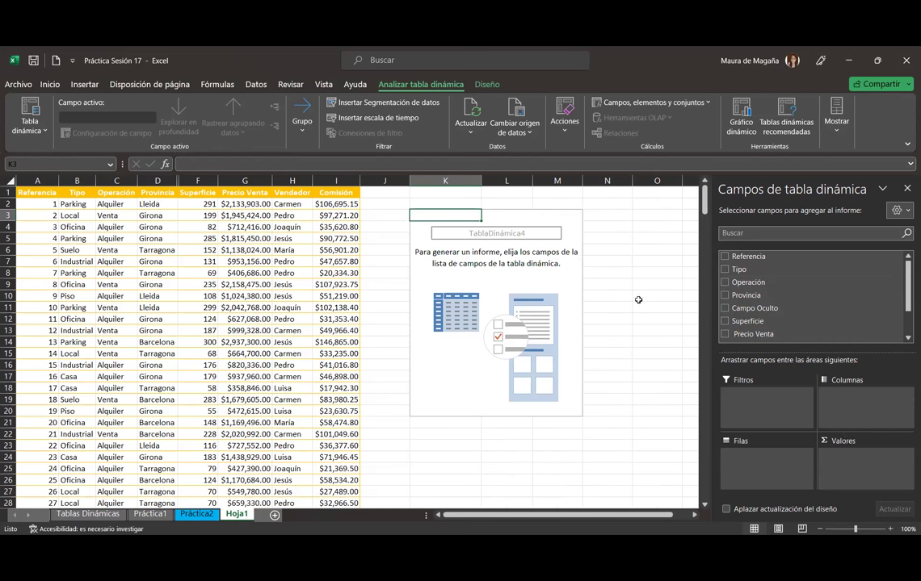
pyautogui.click(432, 180)
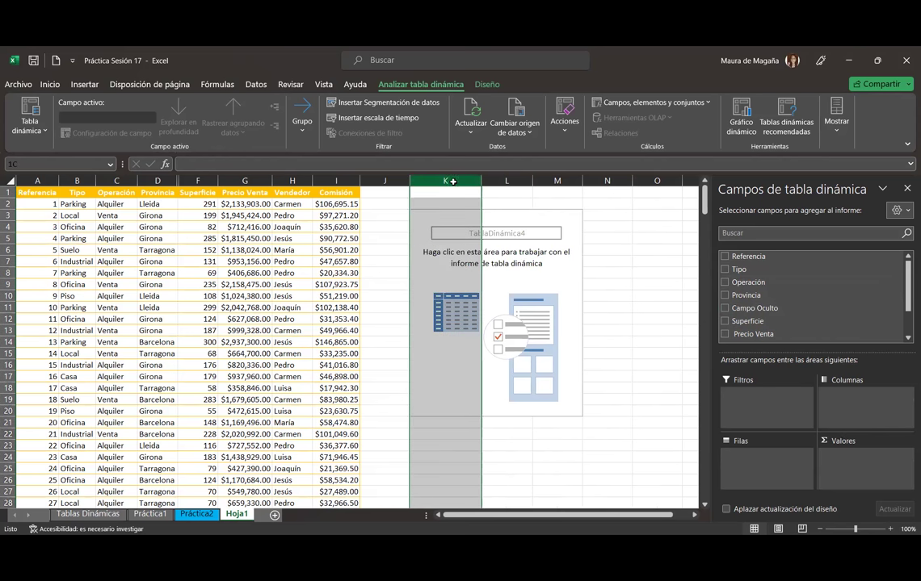
pyautogui.keyDown('shift'); pyautogui.click(605, 180); pyautogui.keyUp('shift')
pyautogui.rightClick(606, 180)
pyautogui.click(658, 345)
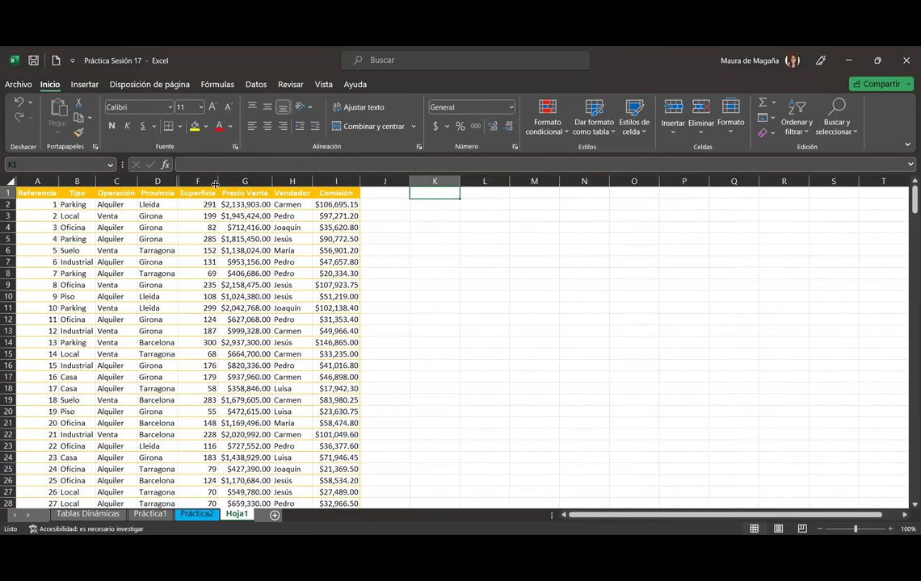
# - Unhide the Campo Oculto column by selecting its neighbours Provincia and Superficie, and hide it again
pyautogui.moveTo(198, 180); pyautogui.dragTo(159, 180)
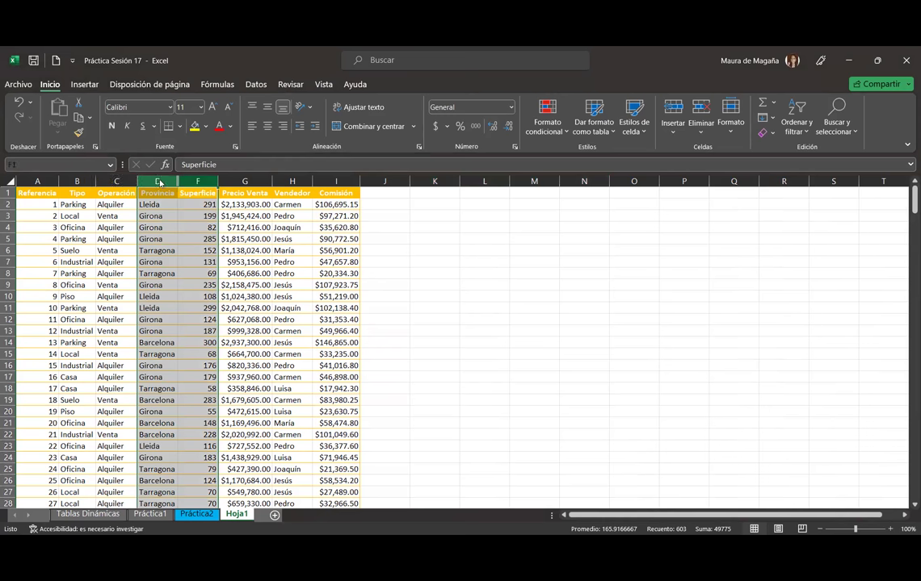
pyautogui.rightClick(159, 182)
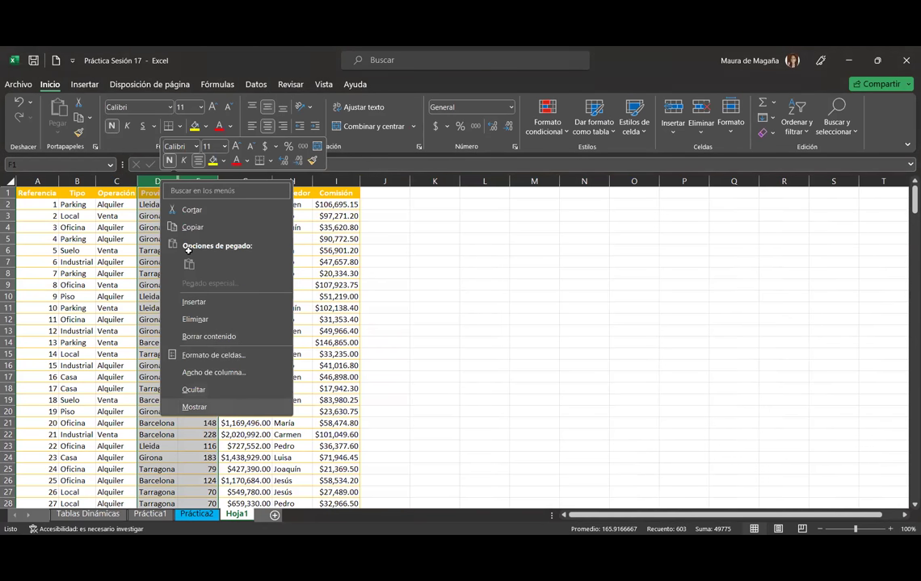
pyautogui.click(243, 408)
pyautogui.click(196, 226)
pyautogui.click(196, 193)
pyautogui.click(197, 180)
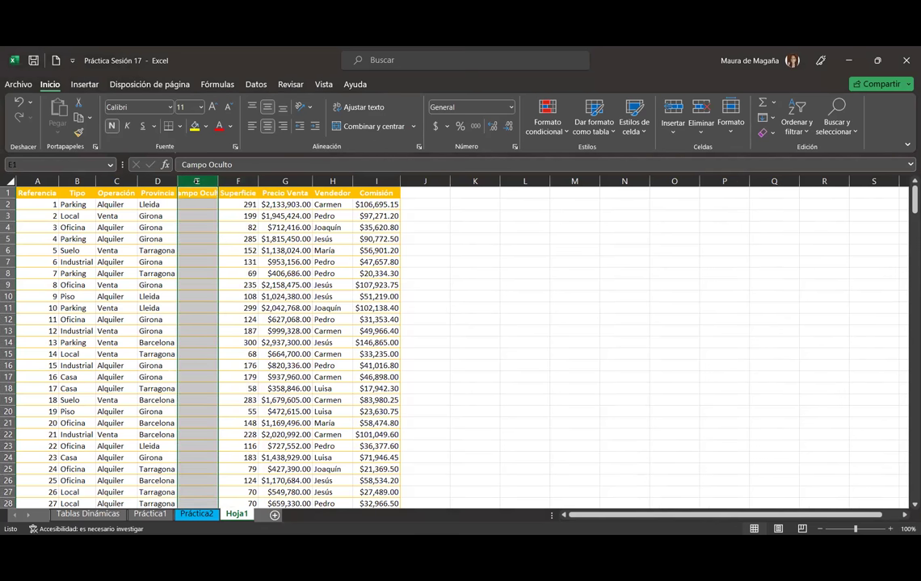
pyautogui.rightClick(197, 184)
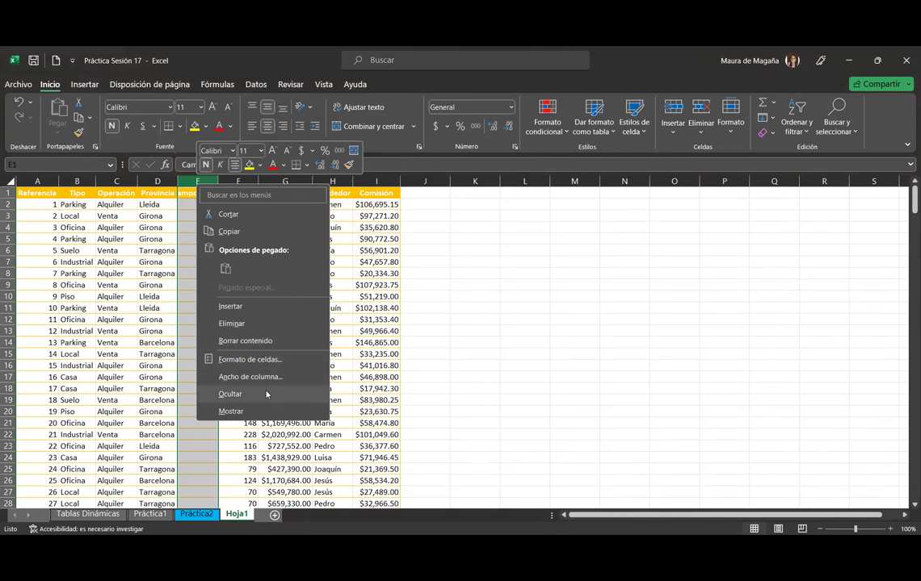
pyautogui.click(230, 394)
# - Hide the empty columns N and U in Hoja1 as further examples of scattered hidden columns
pyautogui.rightClick(581, 183)
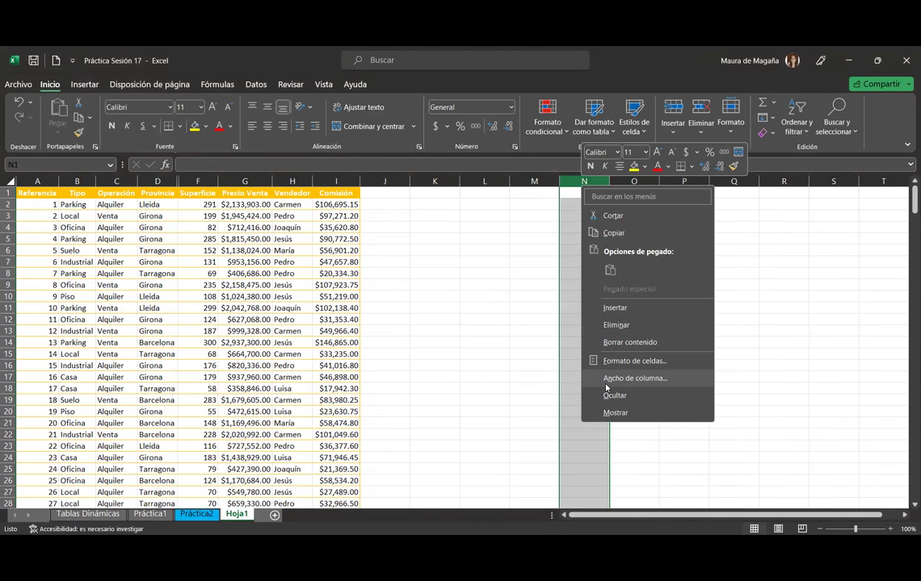
pyautogui.click(606, 397)
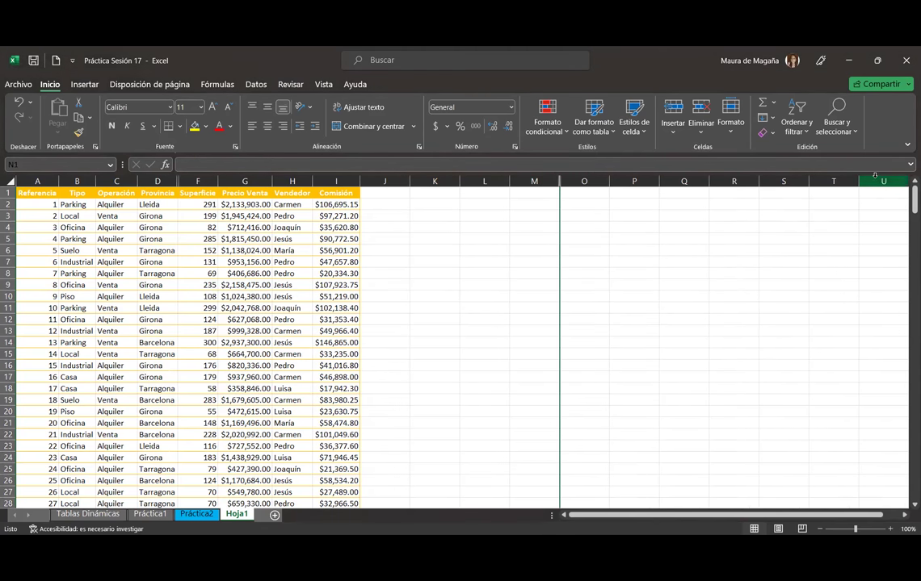
pyautogui.rightClick(876, 181)
pyautogui.click(782, 388)
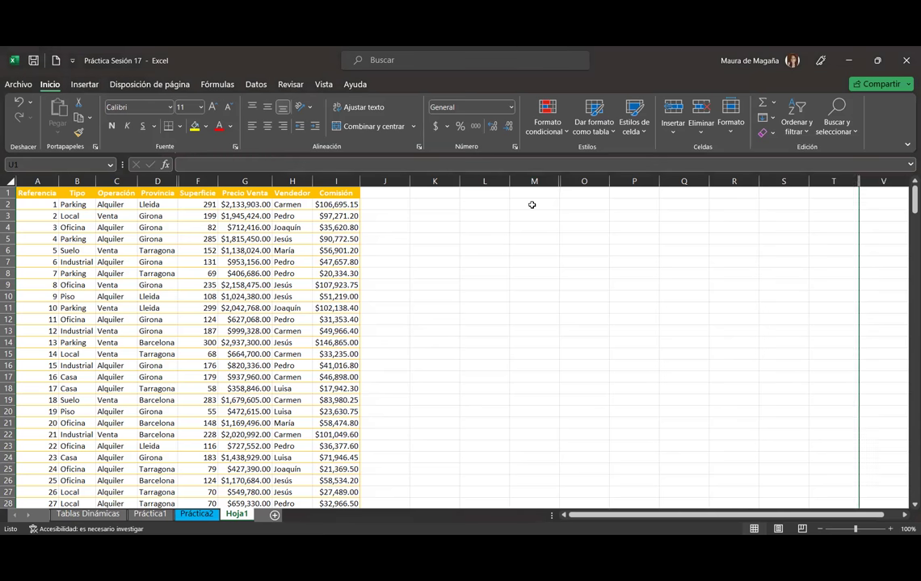
pyautogui.click(532, 203)
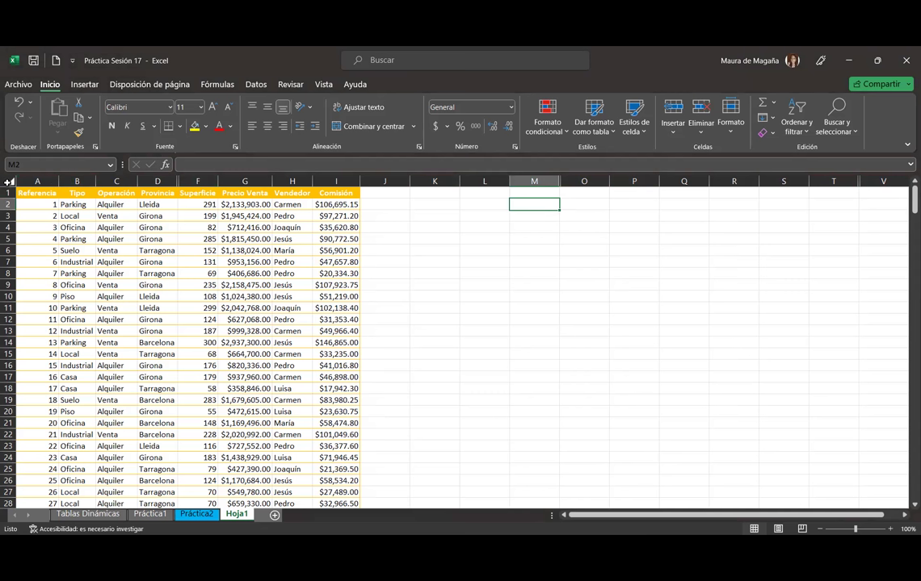
# - Select the whole Hoja1 sheet and unhide all of its hidden columns at once
pyautogui.hotkey('ctrl', 'a')
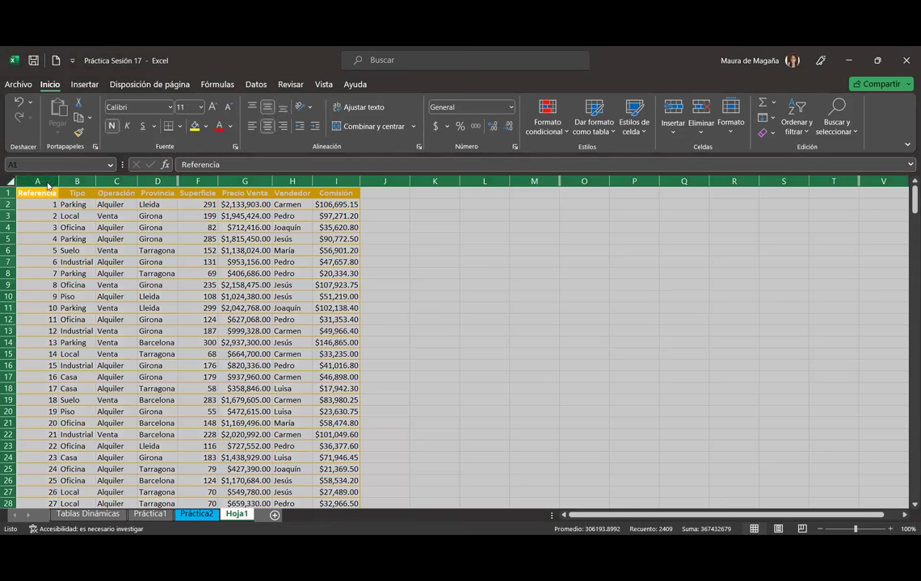
pyautogui.rightClick(47, 185)
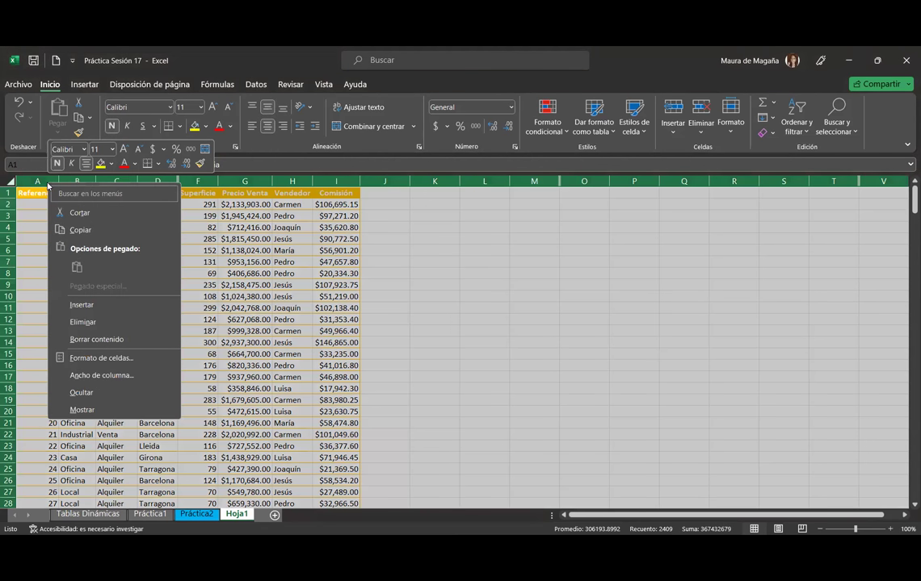
pyautogui.click(81, 411)
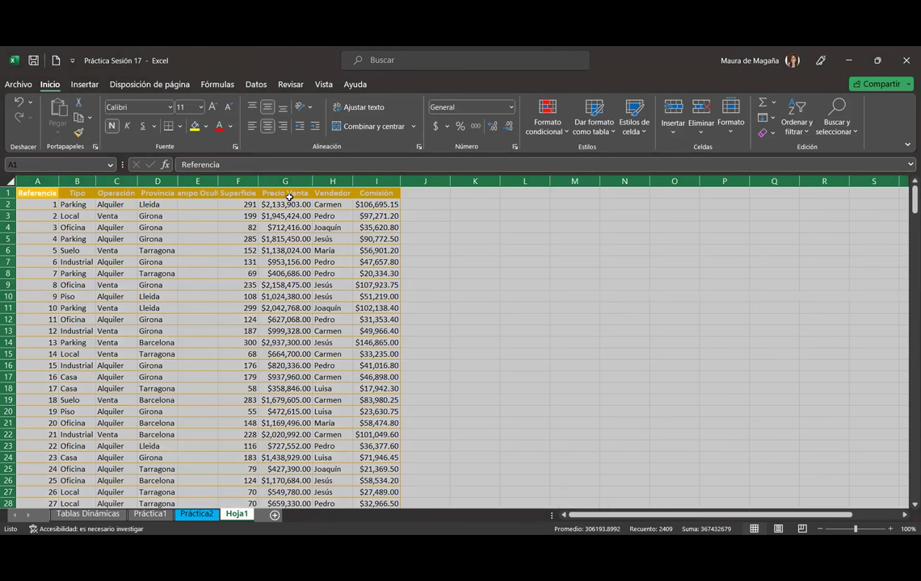
# - Delete the Campo Oculto column from the Hoja1 table
pyautogui.click(198, 199)
pyautogui.click(198, 181)
pyautogui.rightClick(199, 184)
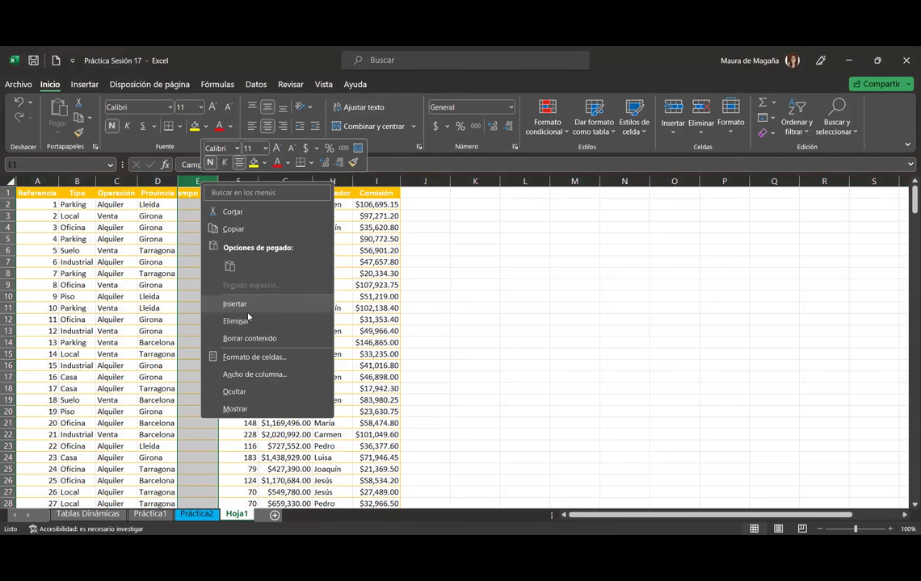
pyautogui.click(247, 318)
pyautogui.click(196, 256)
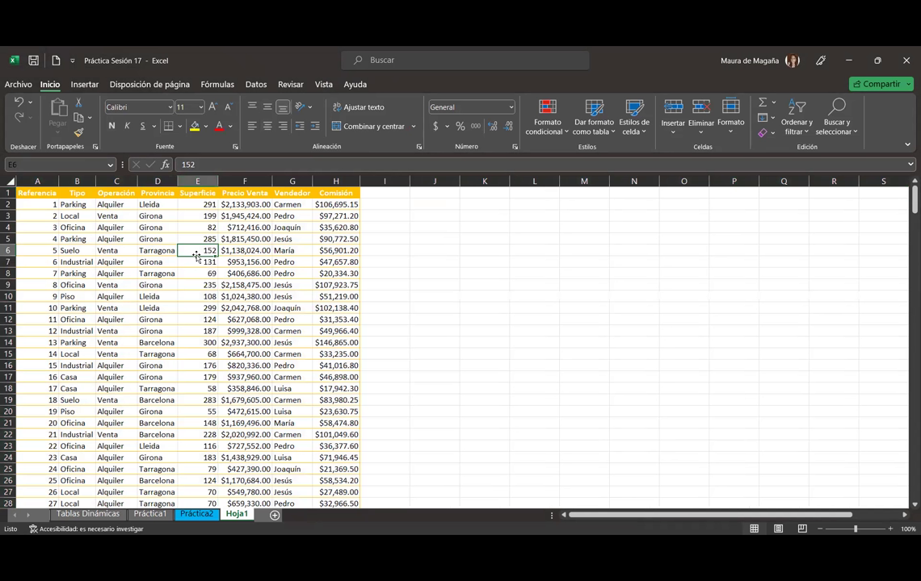
# - Switch to the Tablas Dinámicas sheet and review the fields and totals of the province and seller pivot tables
pyautogui.click(118, 514)
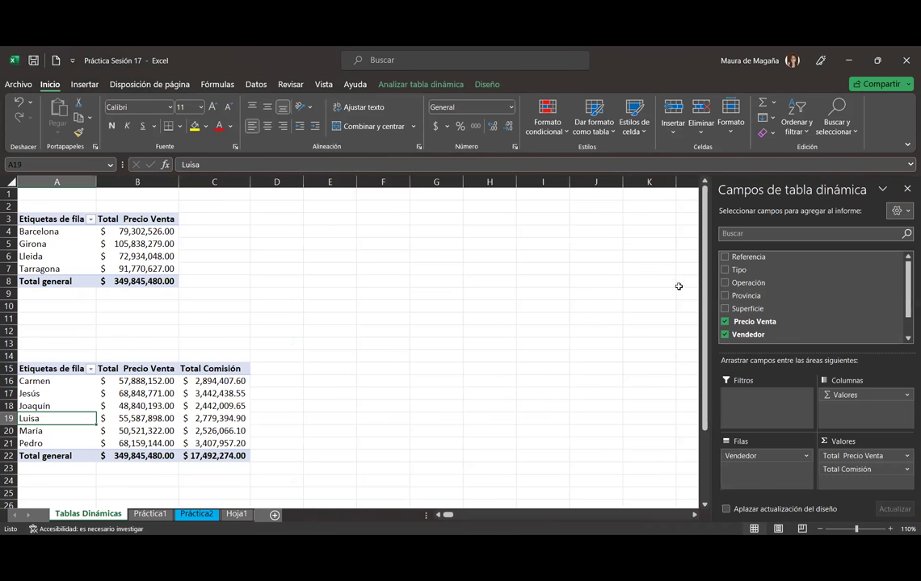
pyautogui.moveTo(141, 420)
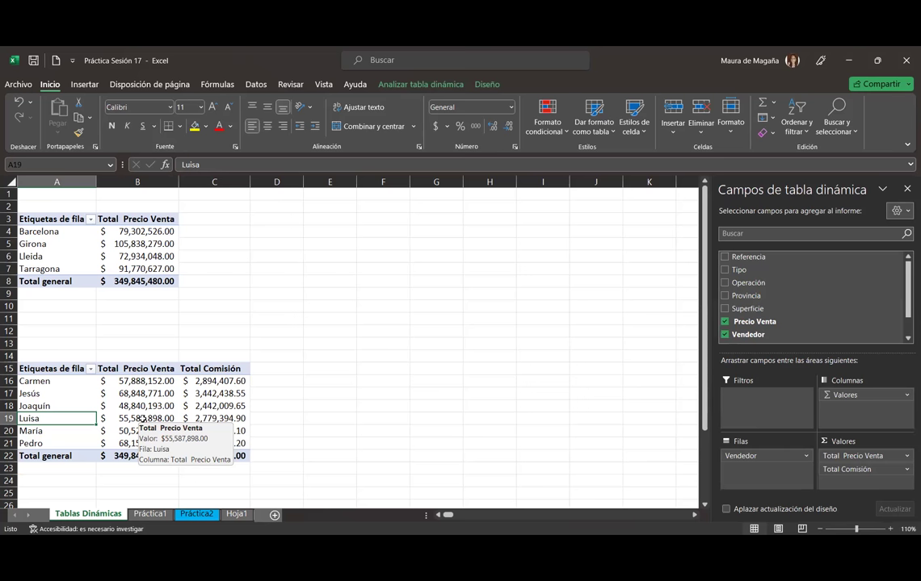
pyautogui.click(61, 233)
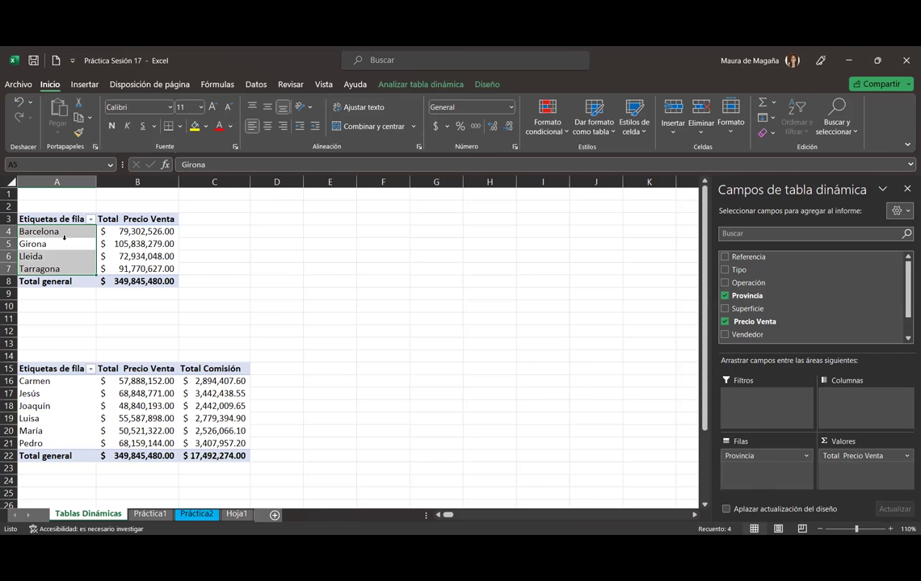
pyautogui.click(64, 240)
pyautogui.click(63, 245)
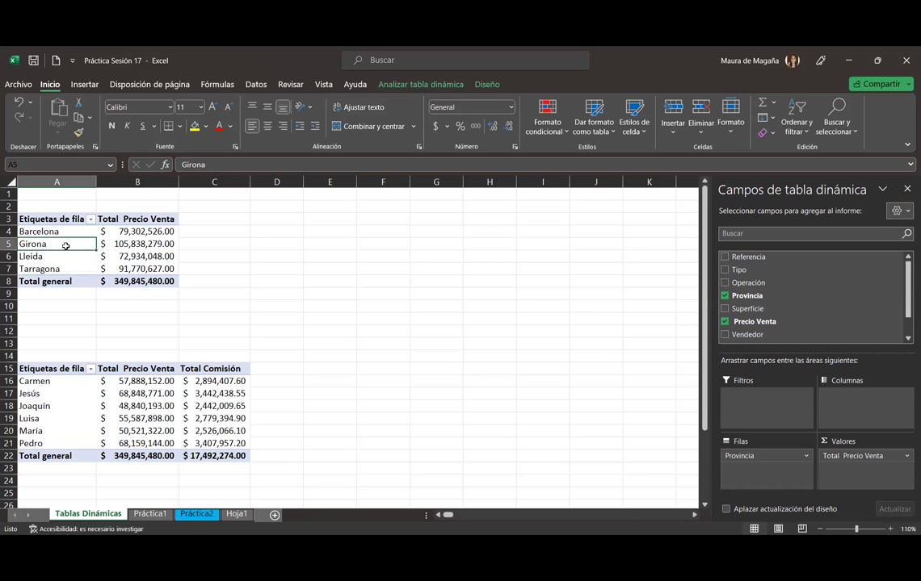
pyautogui.click(75, 395)
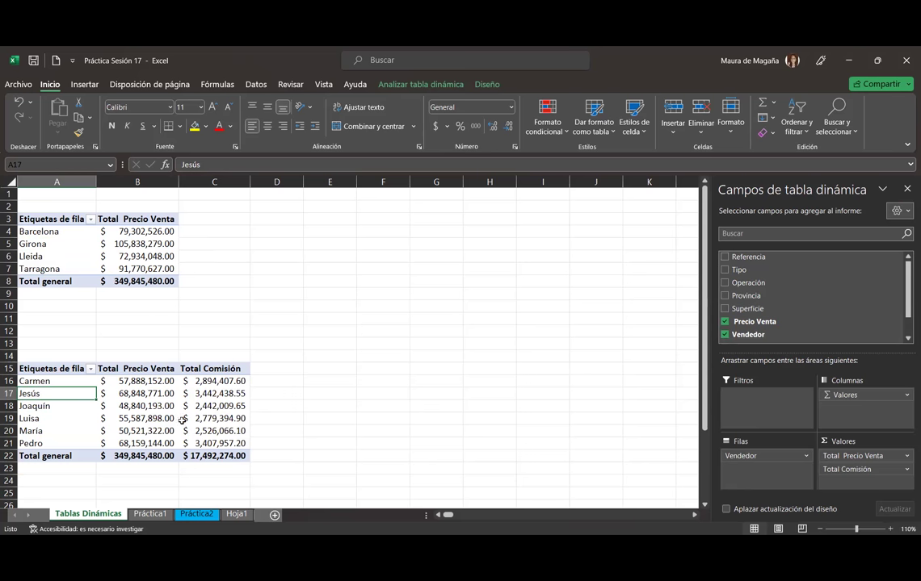
# - Apply the grey style from the first row of the Oscuro group to the seller pivot table
pyautogui.click(488, 85)
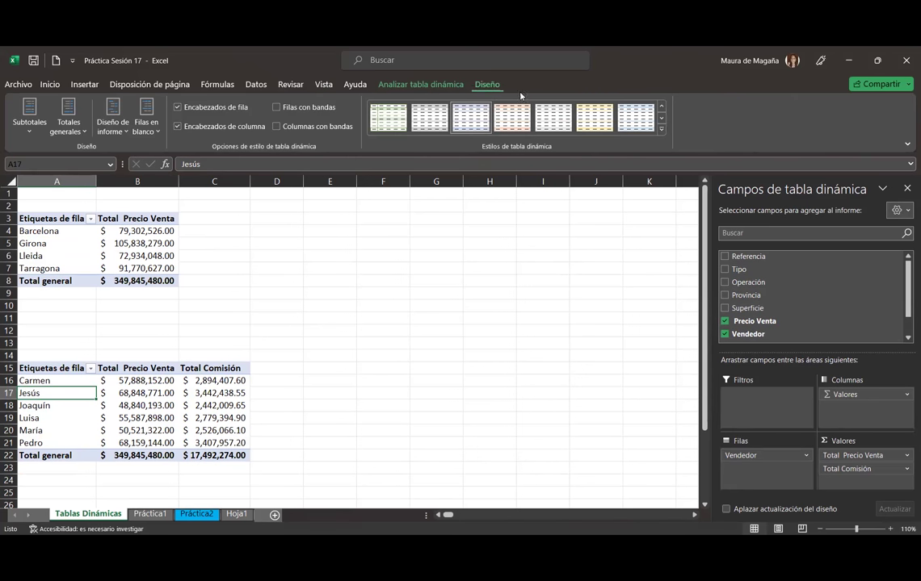
pyautogui.click(450, 86)
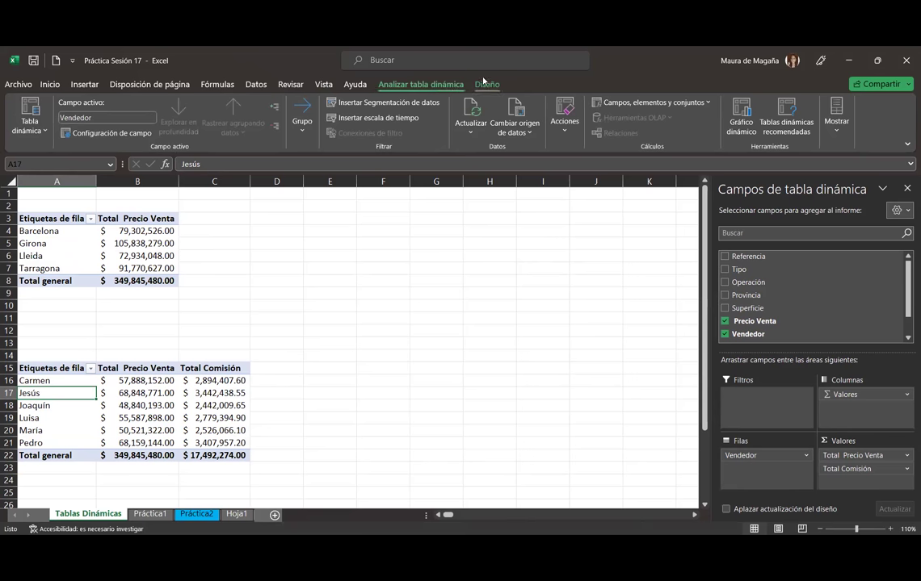
pyautogui.click(483, 84)
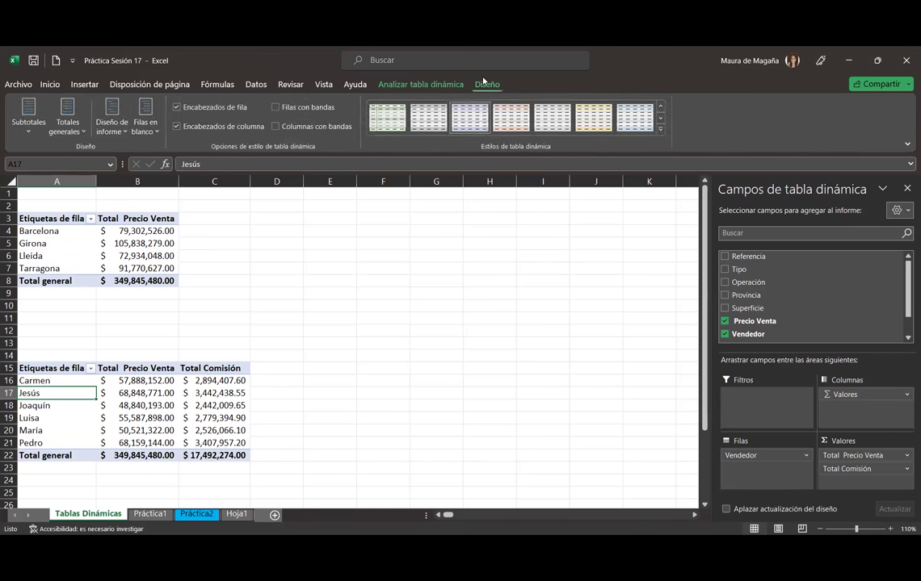
pyautogui.click(663, 131)
pyautogui.scroll(-5, 556, 402)
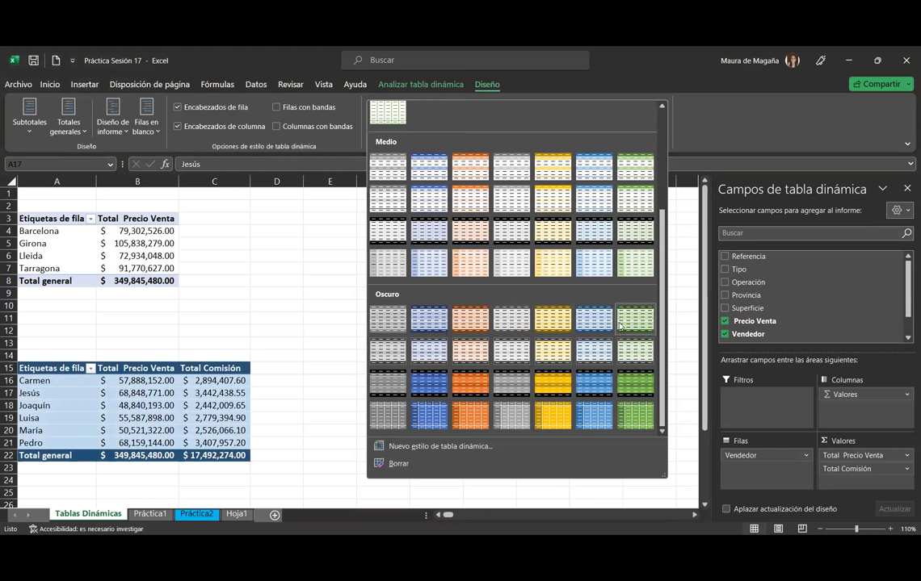
pyautogui.click(509, 321)
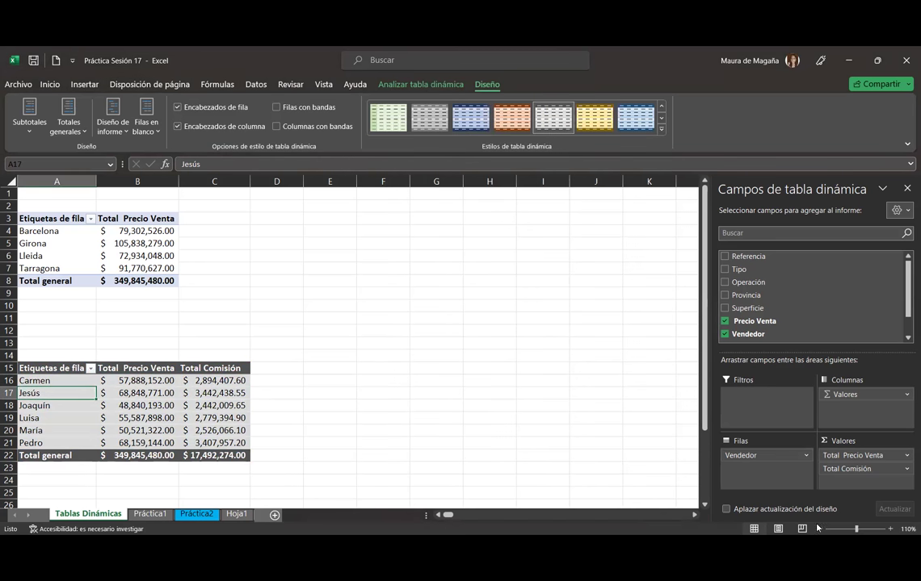
# - Preview other pivot table styles on the seller table, such as the light blue outlined one in the light group
pyautogui.click(889, 530)
pyautogui.click(889, 530)
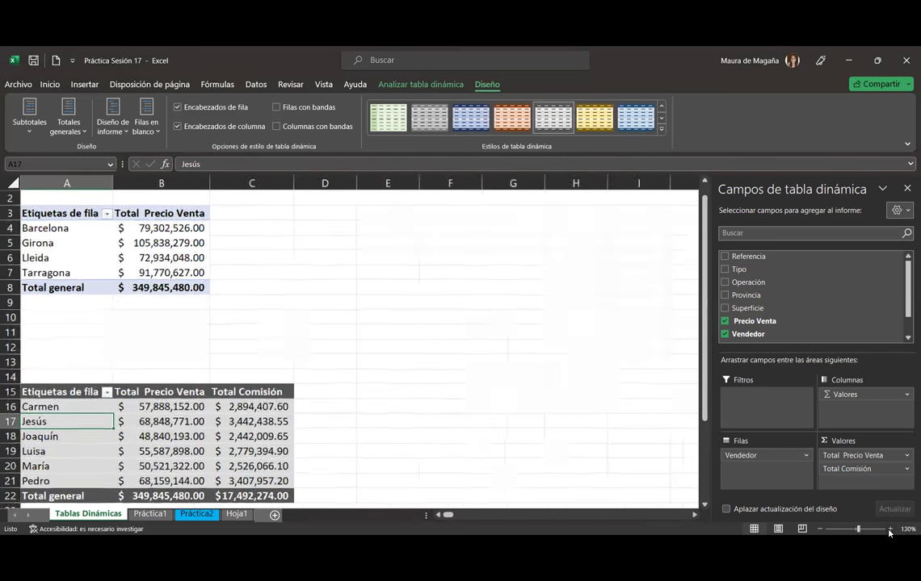
pyautogui.moveTo(707, 354); pyautogui.dragTo(706, 382)
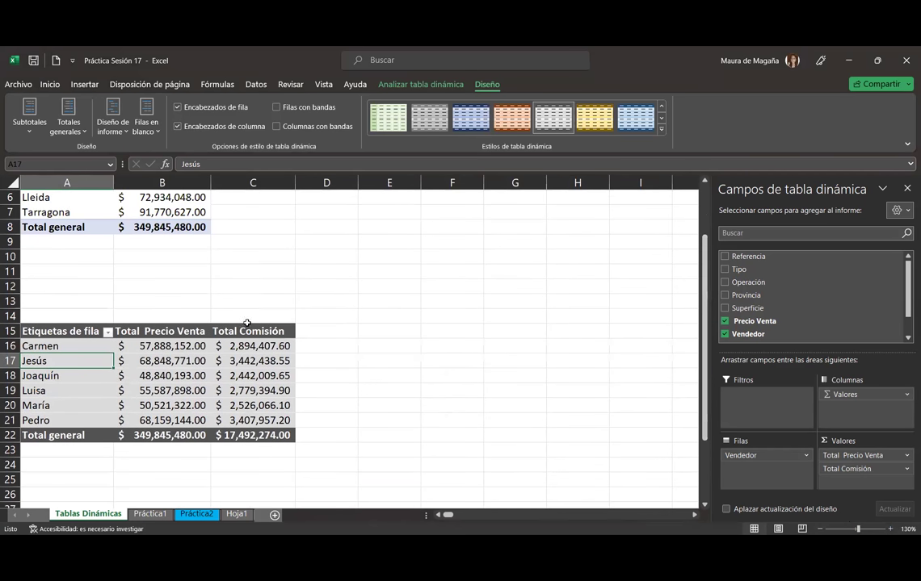
pyautogui.click(662, 130)
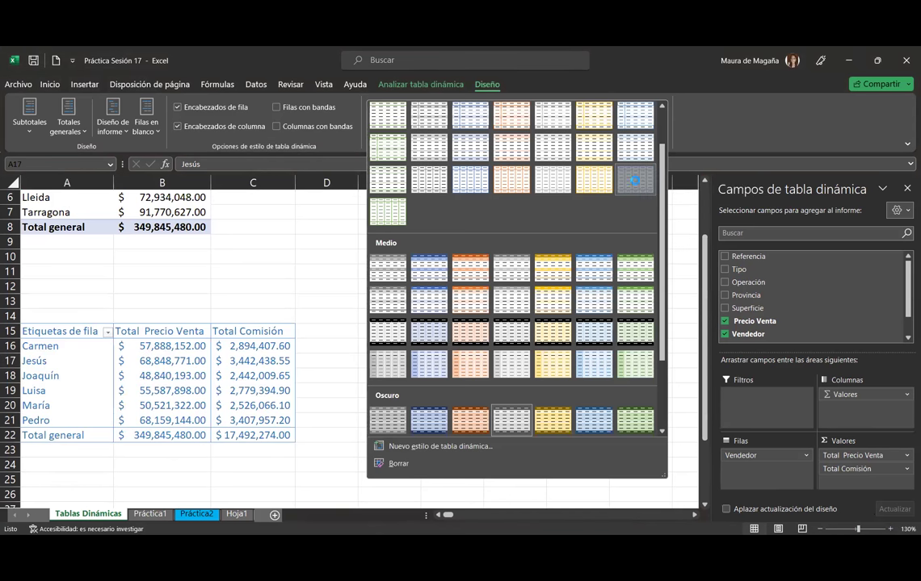
# - Apply the light blue Claro style with shaded header and total rows to the Vendedor pivot table
pyautogui.click(164, 363)
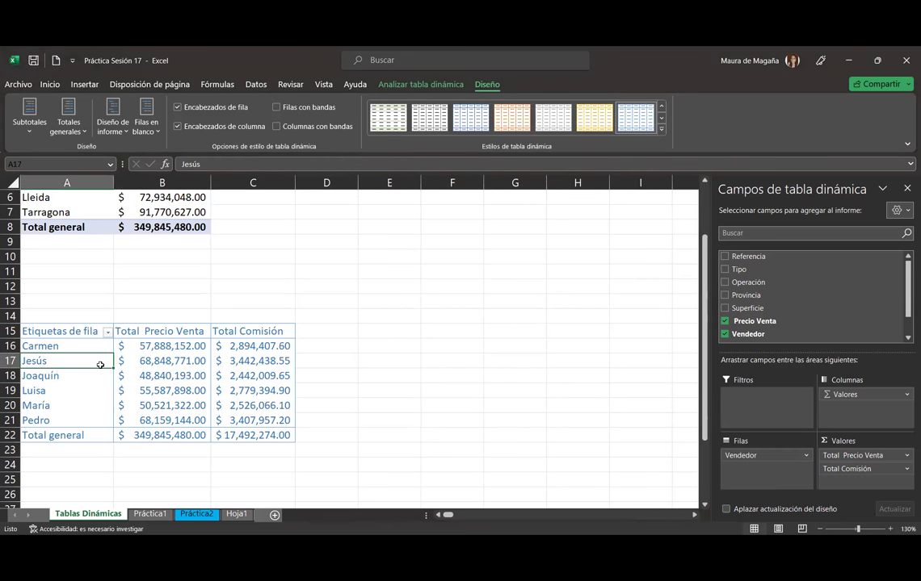
pyautogui.click(129, 361)
pyautogui.click(240, 360)
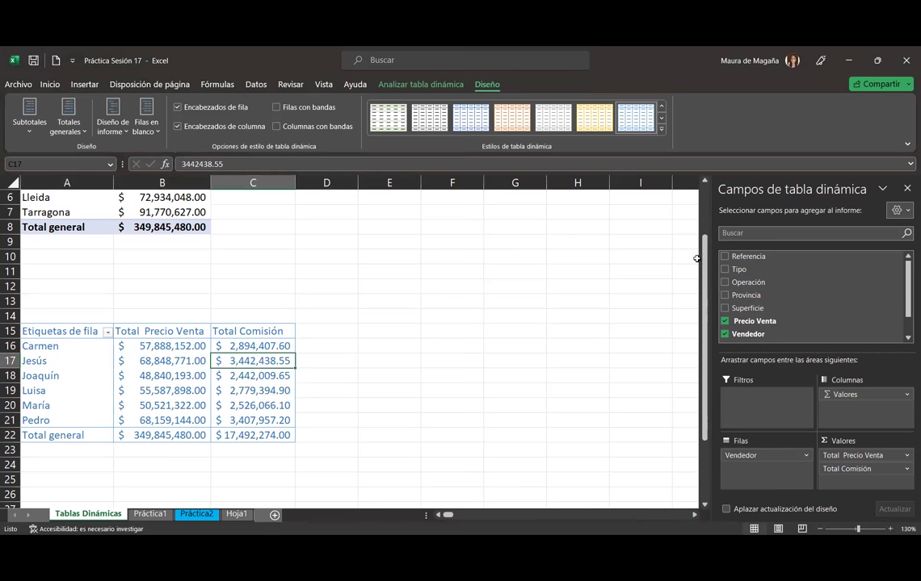
pyautogui.moveTo(704, 243); pyautogui.dragTo(588, 236)
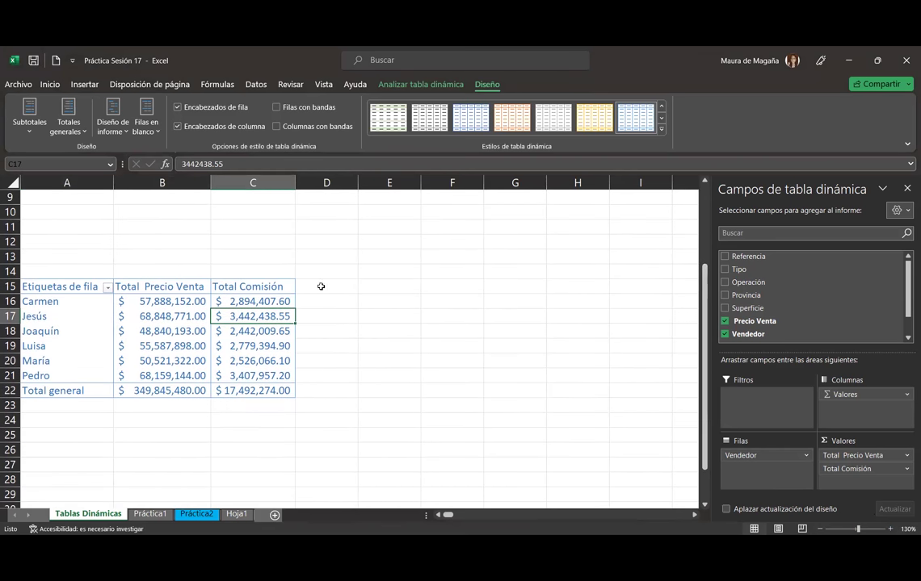
pyautogui.click(661, 128)
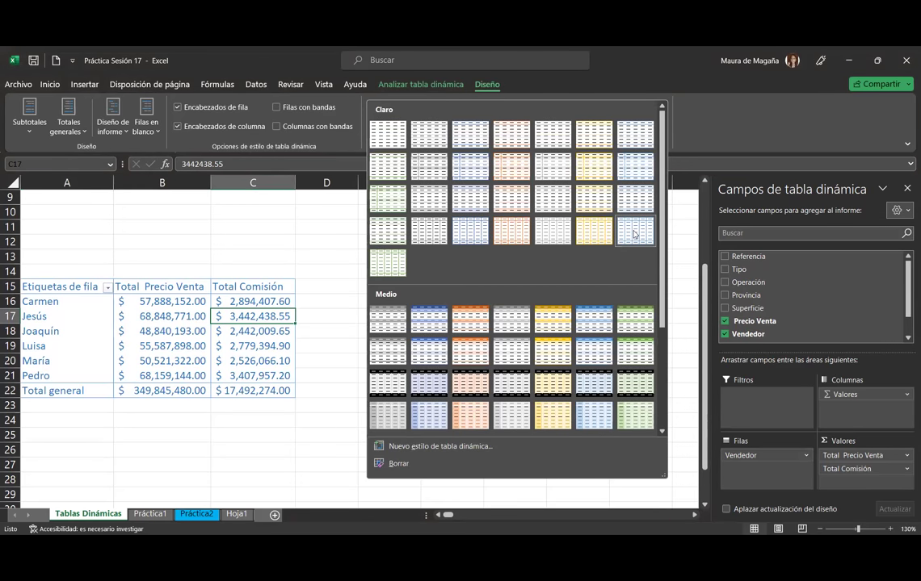
pyautogui.click(638, 200)
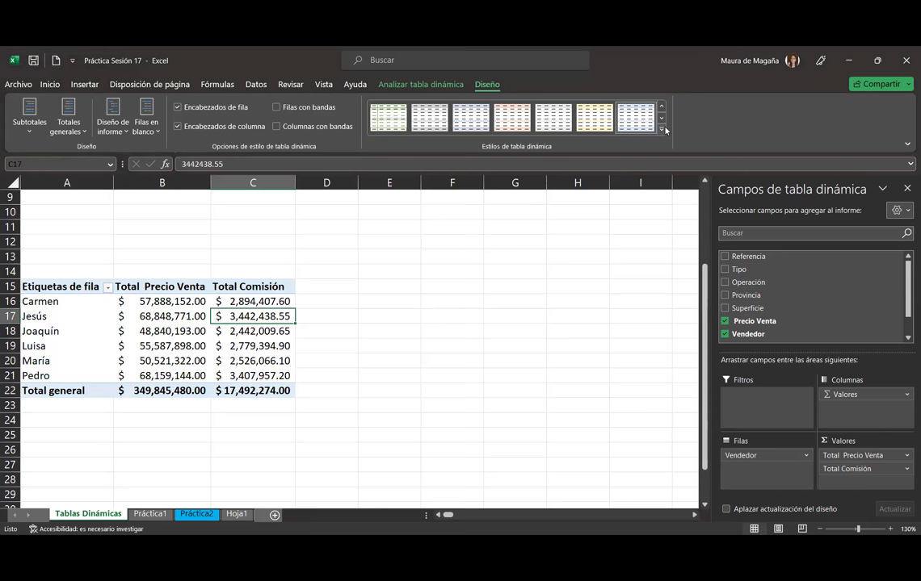
pyautogui.click(663, 130)
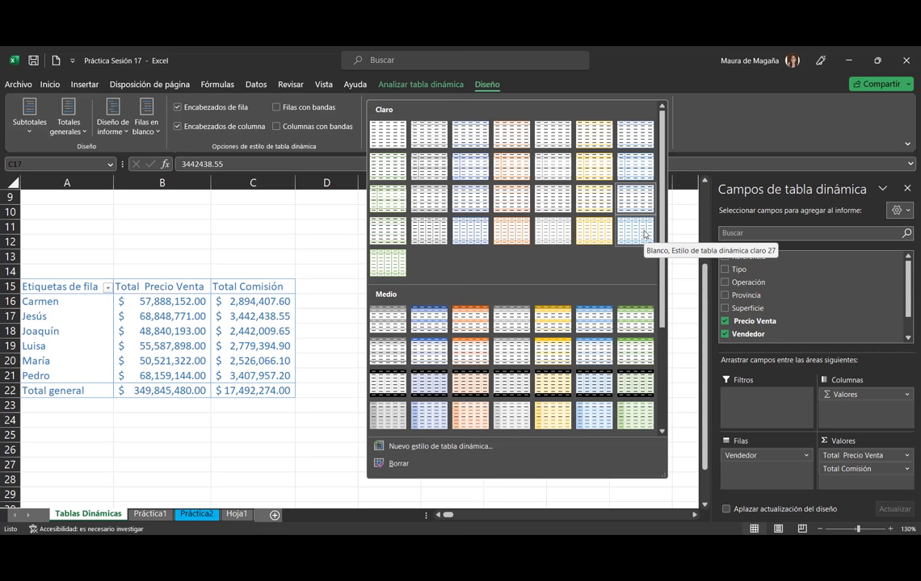
pyautogui.click(711, 154)
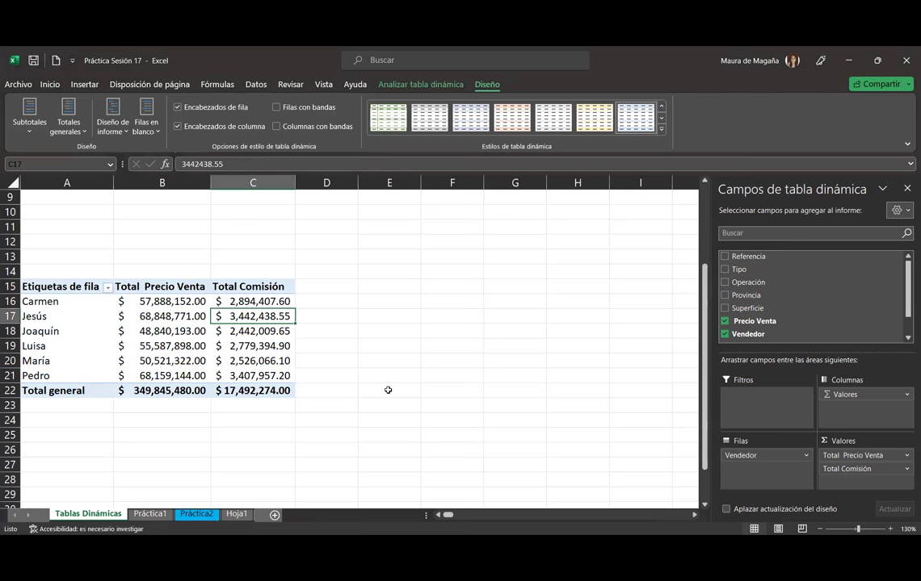
# - Examine the Tipo and Operación columns of the source data on the Práctica1 sheet
pyautogui.click(149, 514)
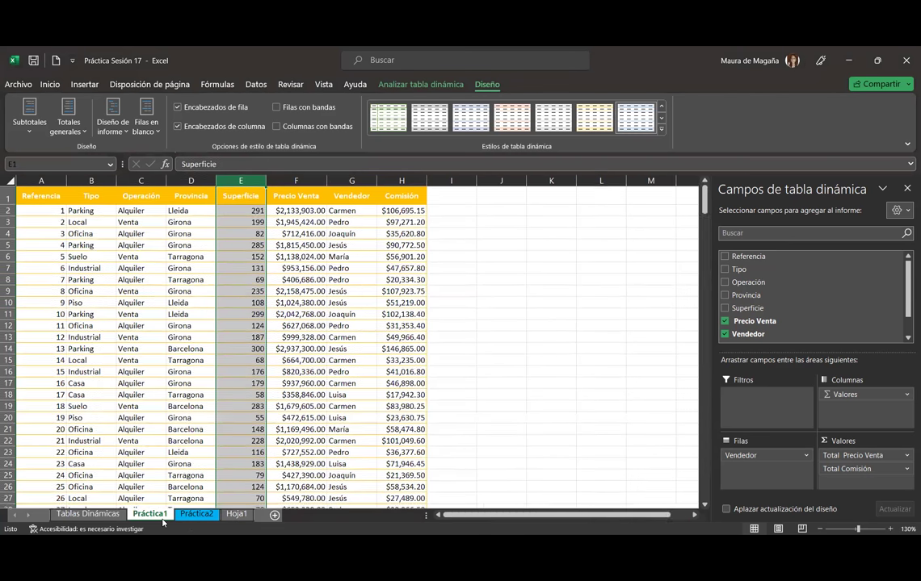
pyautogui.click(232, 242)
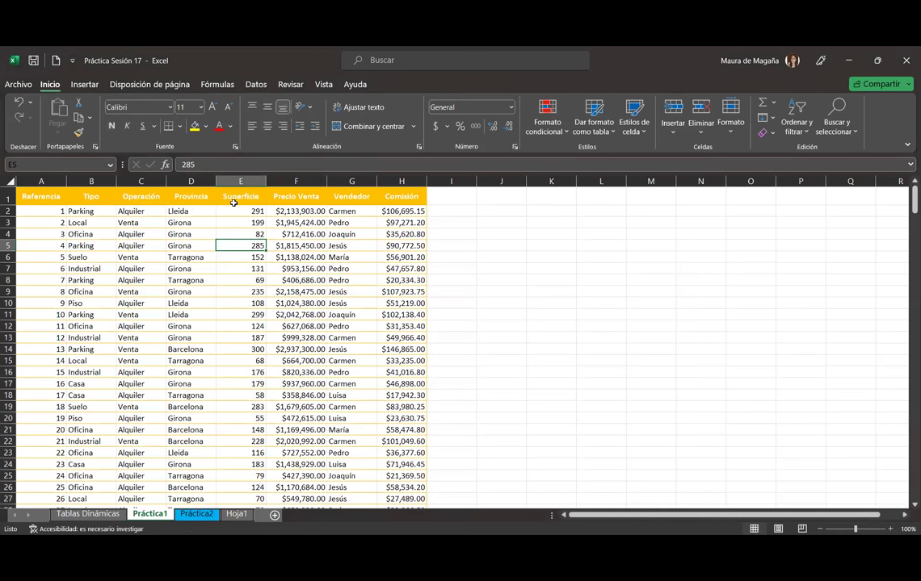
pyautogui.click(92, 182)
pyautogui.click(141, 180)
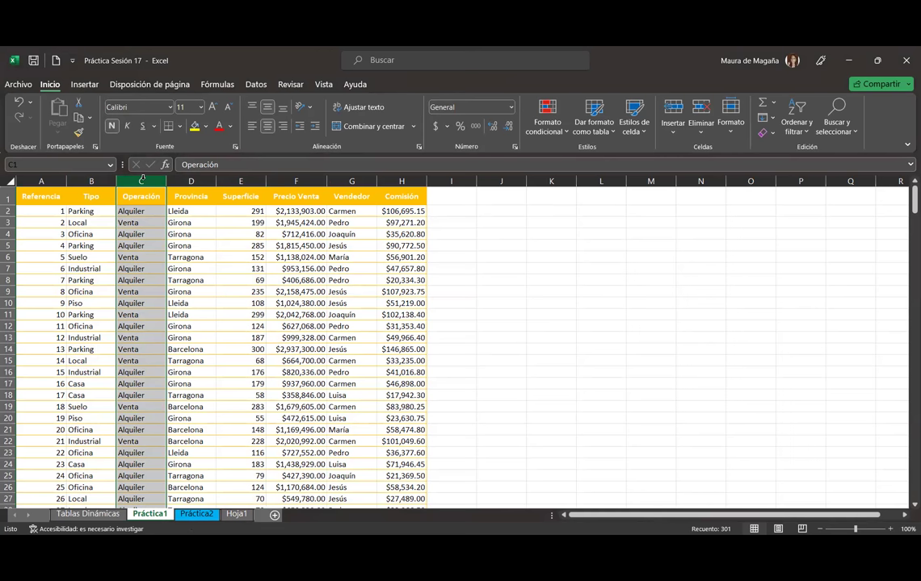
# - Insert a pivot table from the range Práctica1!$A$1:$H$301 at cell A30 of the existing Tablas Dinámicas sheet
pyautogui.click(69, 196)
pyautogui.click(48, 196)
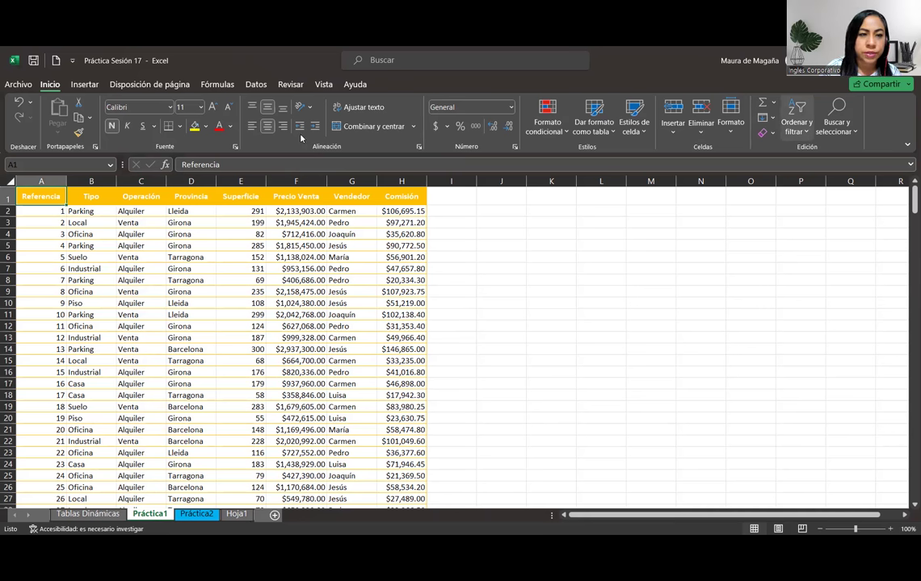
pyautogui.click(84, 84)
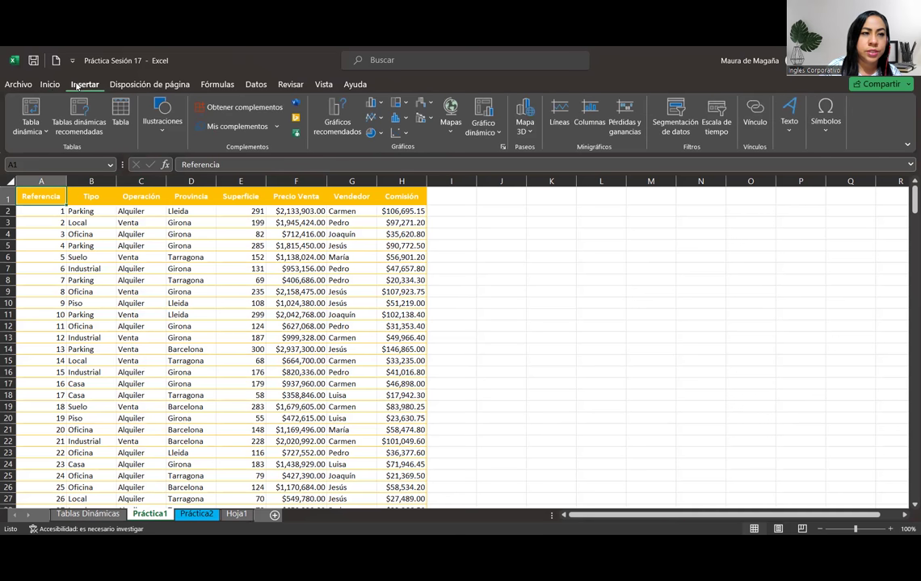
pyautogui.click(20, 112)
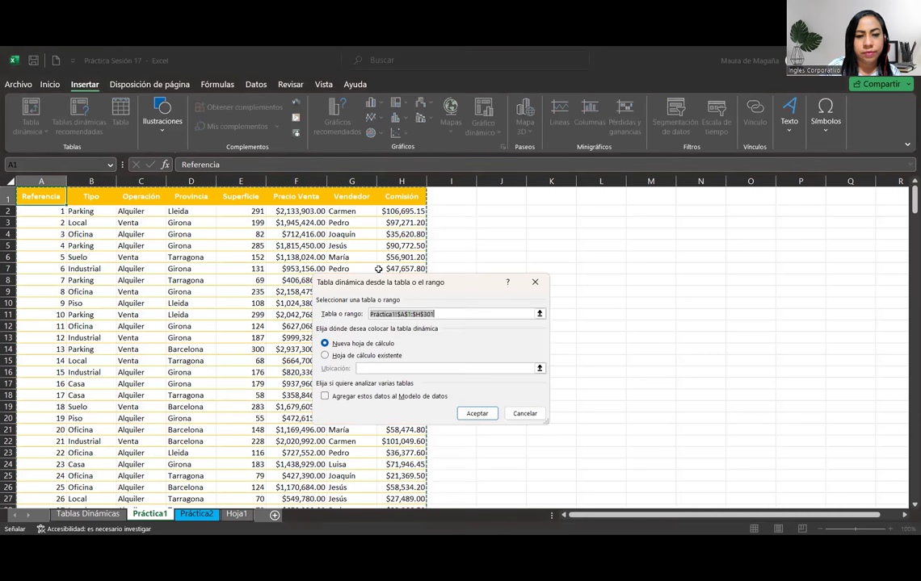
pyautogui.click(325, 356)
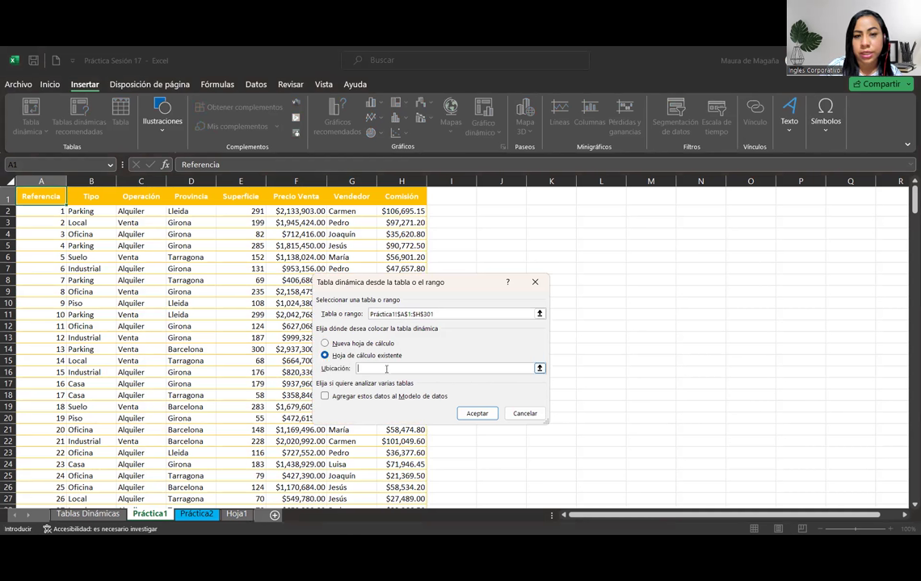
pyautogui.click(88, 514)
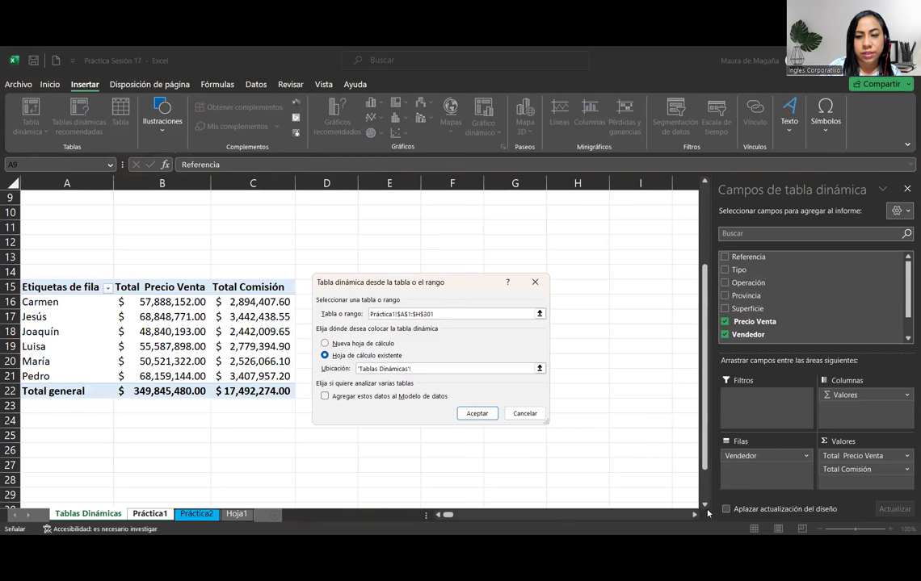
pyautogui.scroll(-2, 97, 412)
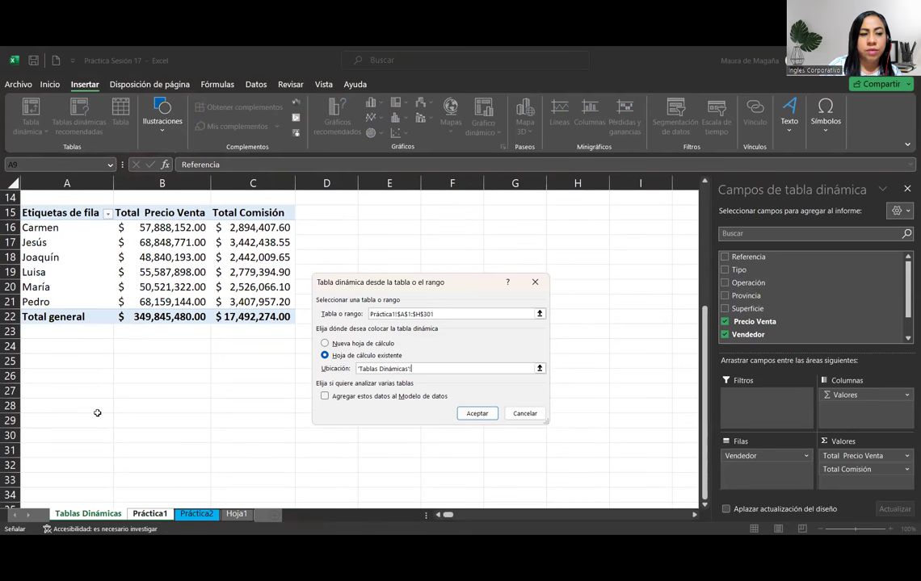
pyautogui.click(69, 424)
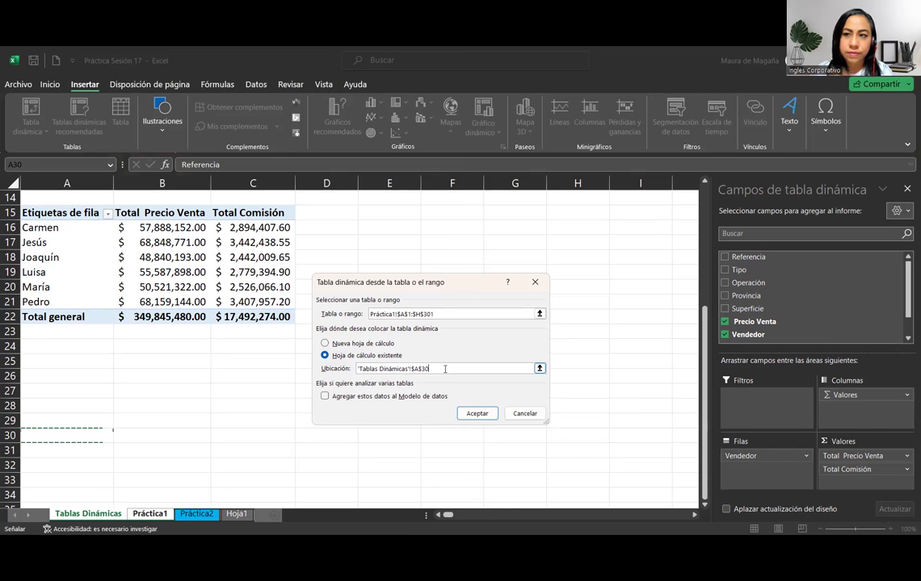
pyautogui.click(474, 413)
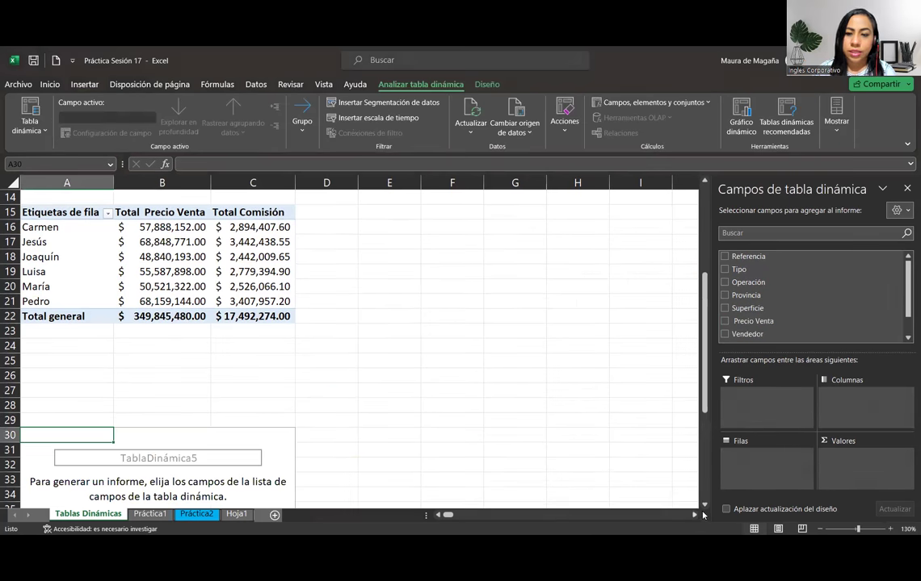
# - Add Tipo and Operación as row fields of the new pivot table, with Operación nested under Tipo
pyautogui.click(705, 507)
pyautogui.moveTo(704, 507); pyautogui.dragTo(704, 507)
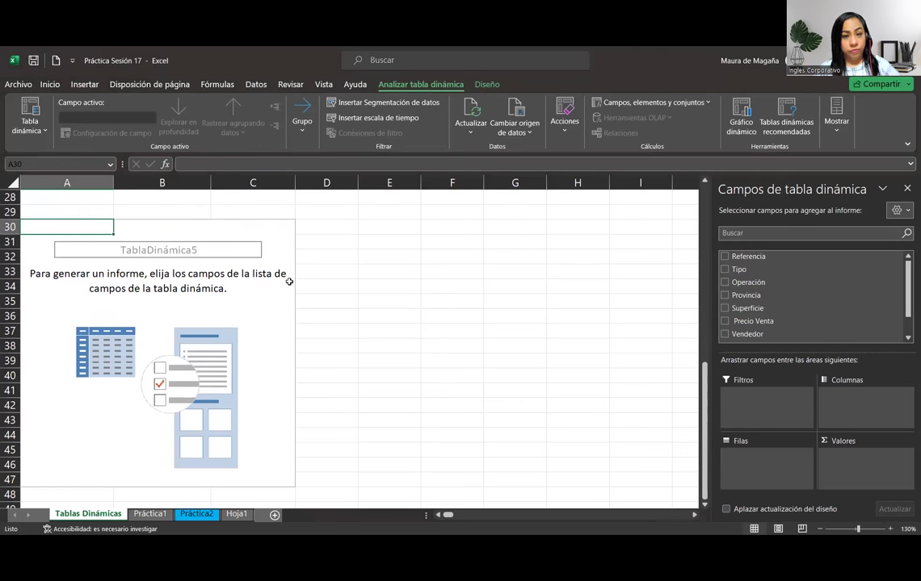
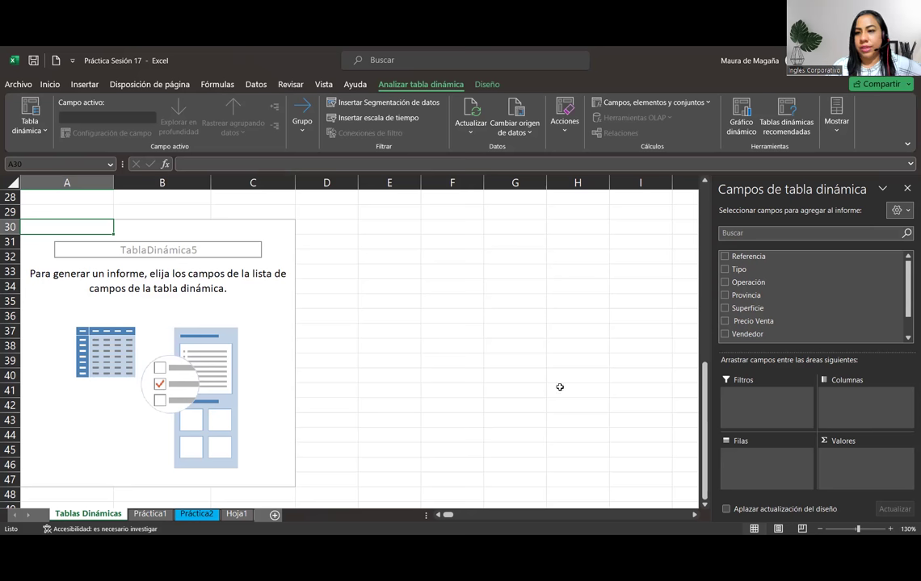
pyautogui.moveTo(752, 269); pyautogui.dragTo(746, 478)
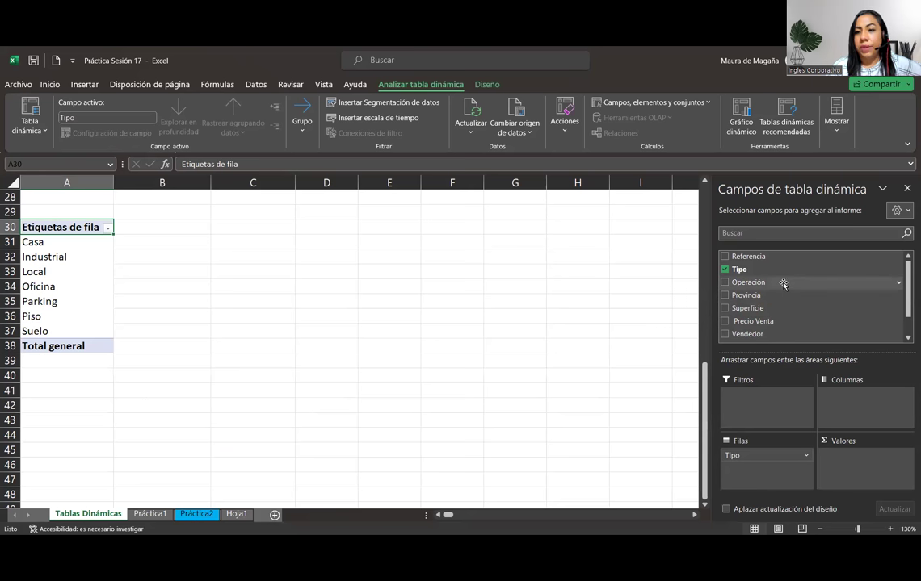
pyautogui.moveTo(782, 284); pyautogui.dragTo(760, 485)
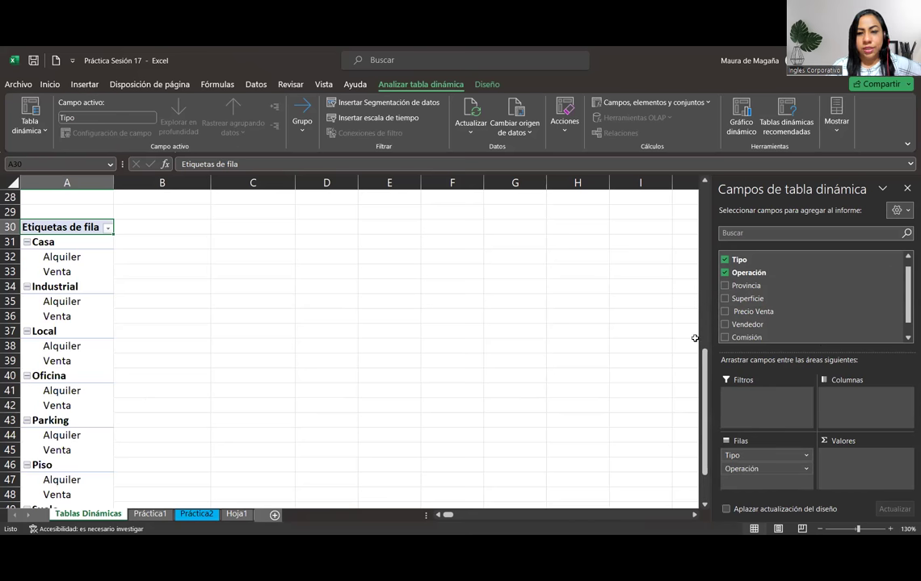
# - Try Operación as the outer row field above Tipo, and restore Tipo as the outer field
pyautogui.moveTo(706, 395); pyautogui.dragTo(718, 374)
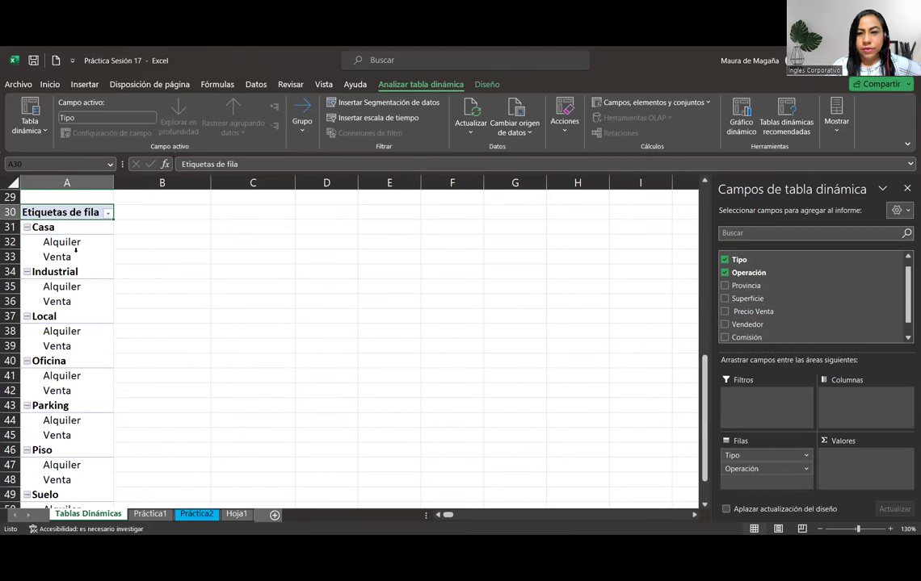
pyautogui.moveTo(756, 474); pyautogui.dragTo(753, 450)
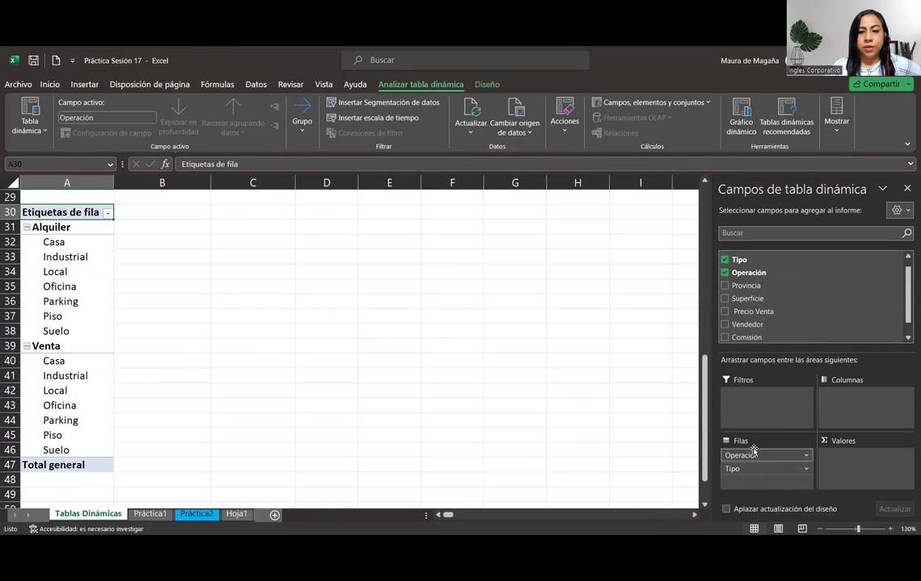
pyautogui.moveTo(708, 475)
pyautogui.mouseDown()
pyautogui.moveTo(708, 486)
pyautogui.moveTo(715, 458)
pyautogui.moveTo(718, 468)
pyautogui.mouseUp()
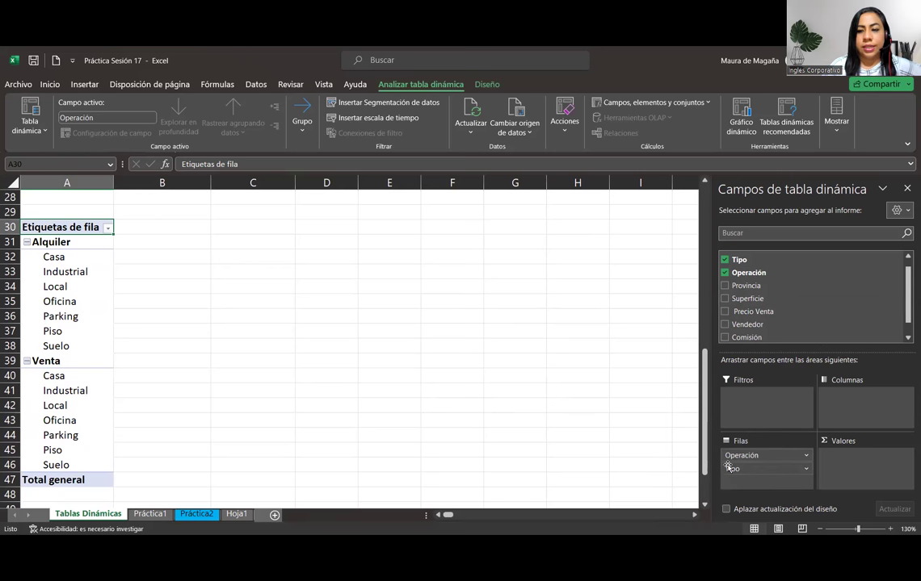
pyautogui.moveTo(764, 456)
pyautogui.mouseDown()
pyautogui.moveTo(759, 483)
pyautogui.moveTo(771, 452)
pyautogui.mouseUp()
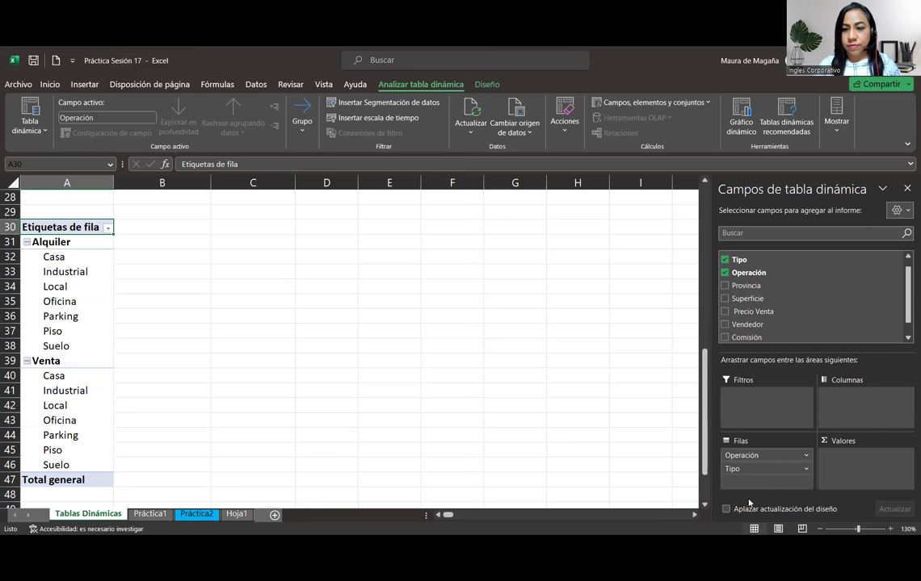
pyautogui.moveTo(771, 475); pyautogui.dragTo(773, 452)
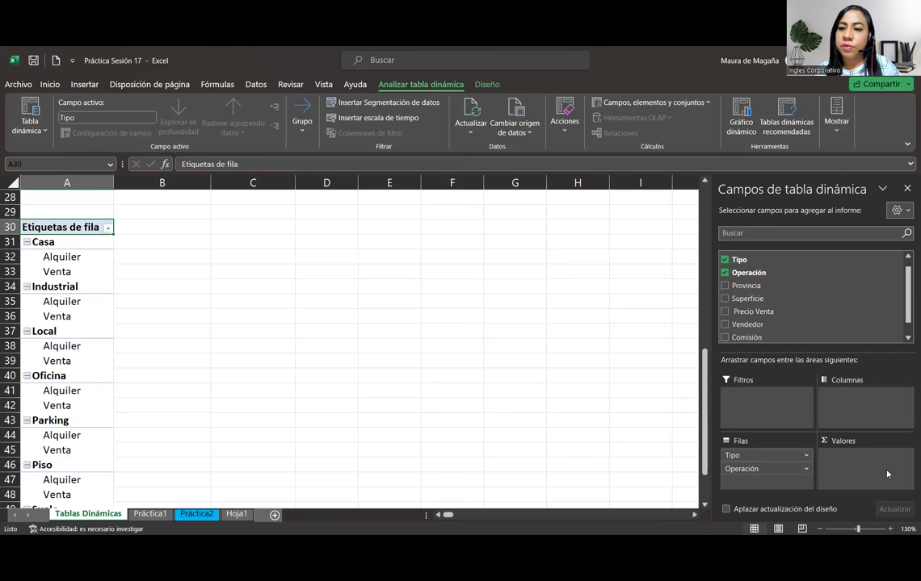
# - Add Precio Venta as a summed value field and format it as Contabilidad with 2 decimals and the $ Español (El Salvador) symbol
pyautogui.moveTo(832, 360); pyautogui.dragTo(893, 470)
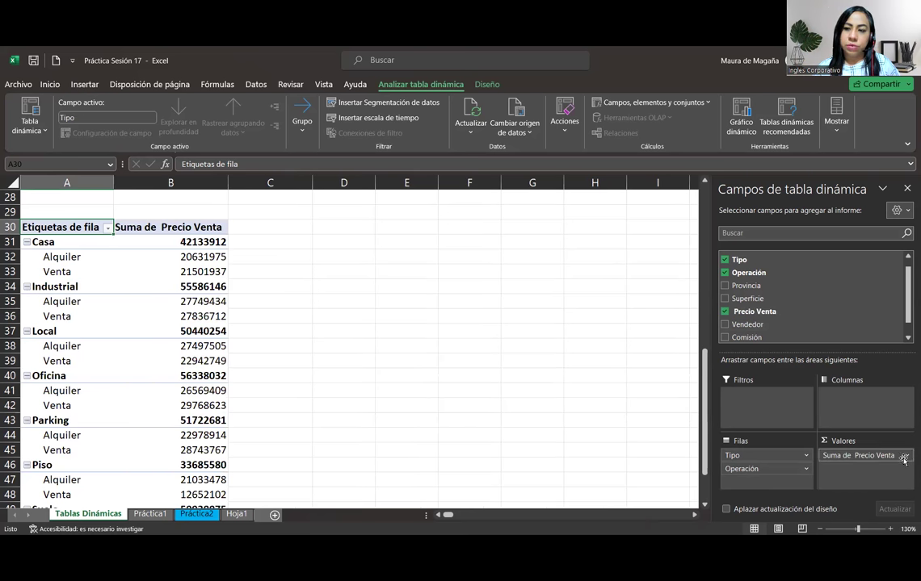
pyautogui.click(906, 457)
pyautogui.click(870, 441)
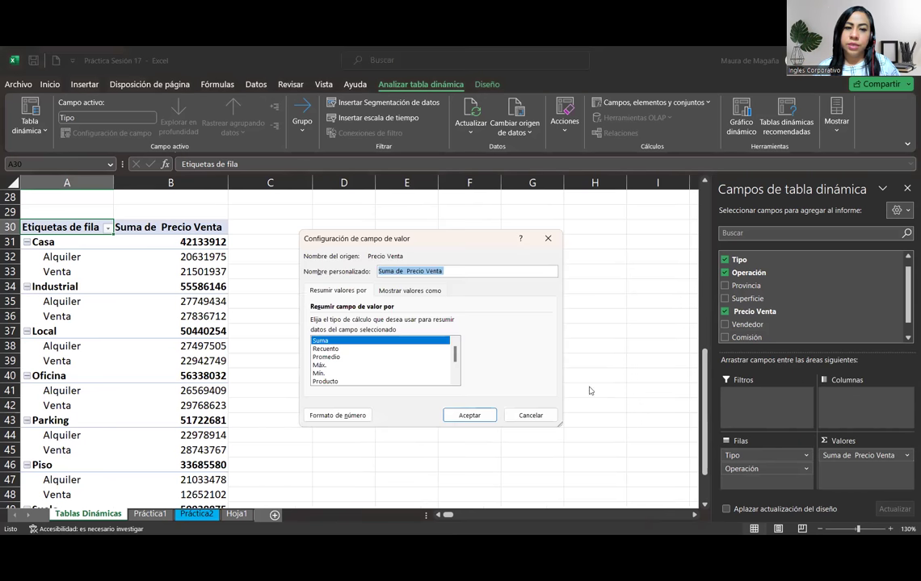
pyautogui.click(340, 417)
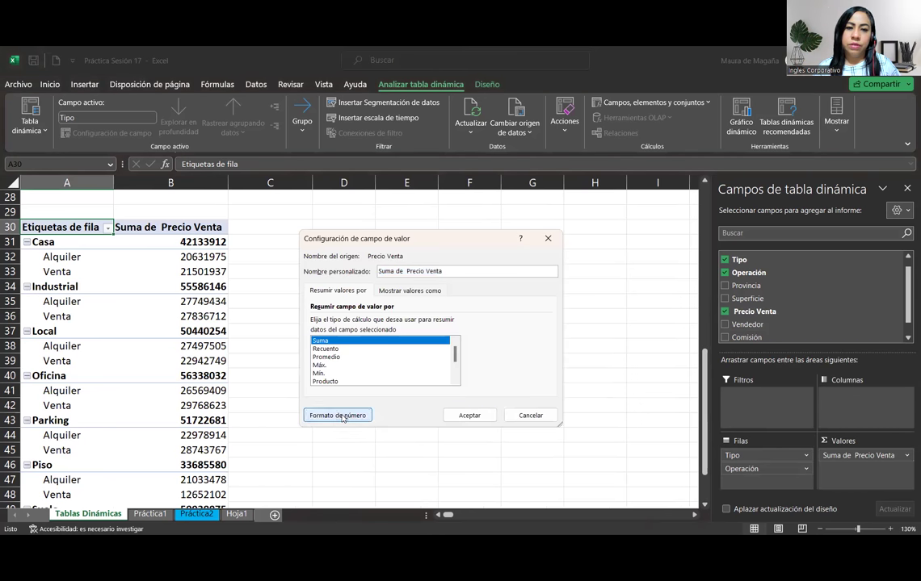
pyautogui.click(296, 325)
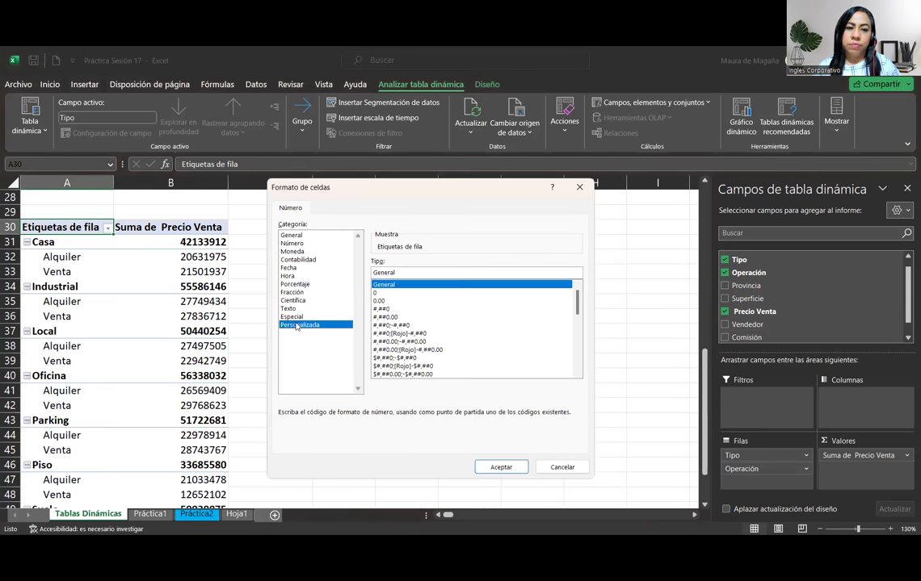
pyautogui.click(298, 259)
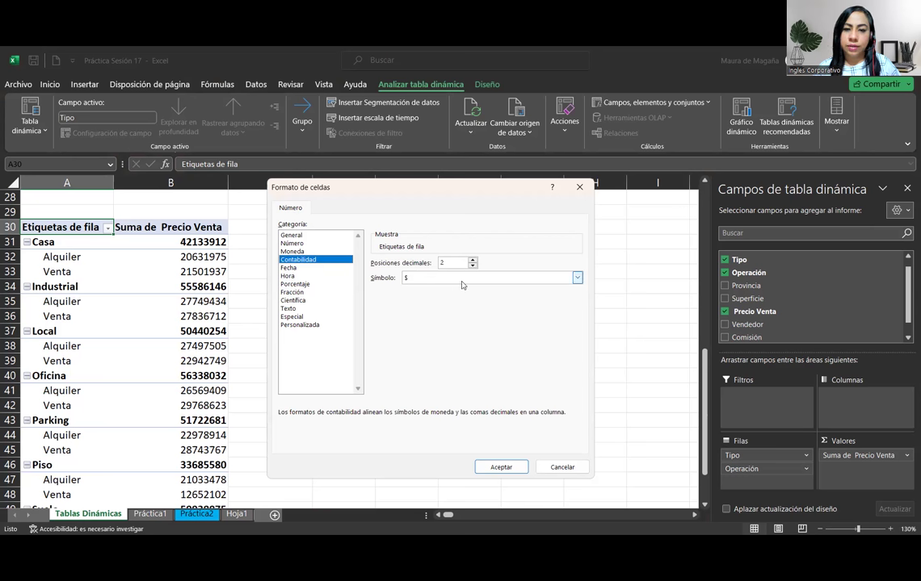
pyautogui.click(461, 281)
pyautogui.click(579, 436)
pyautogui.scroll(-3, 500, 363)
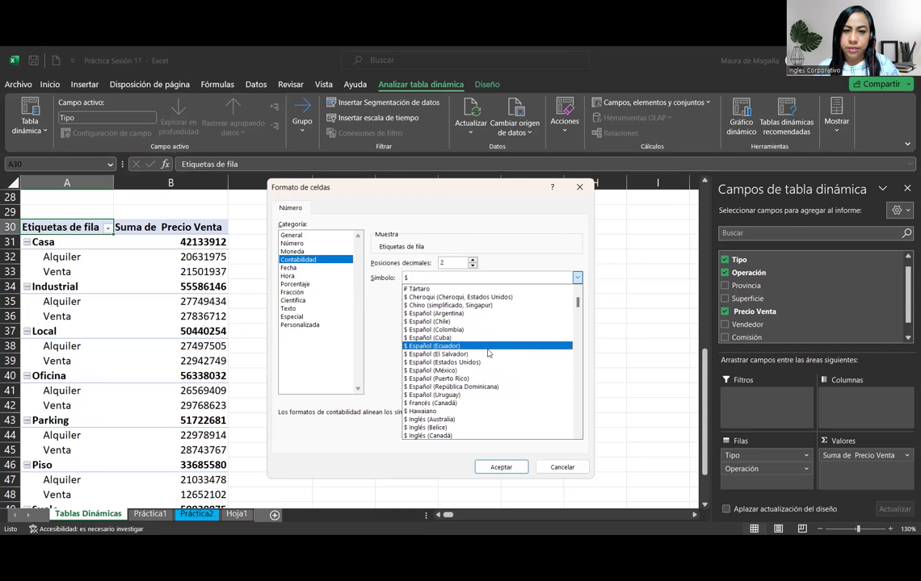
pyautogui.click(485, 345)
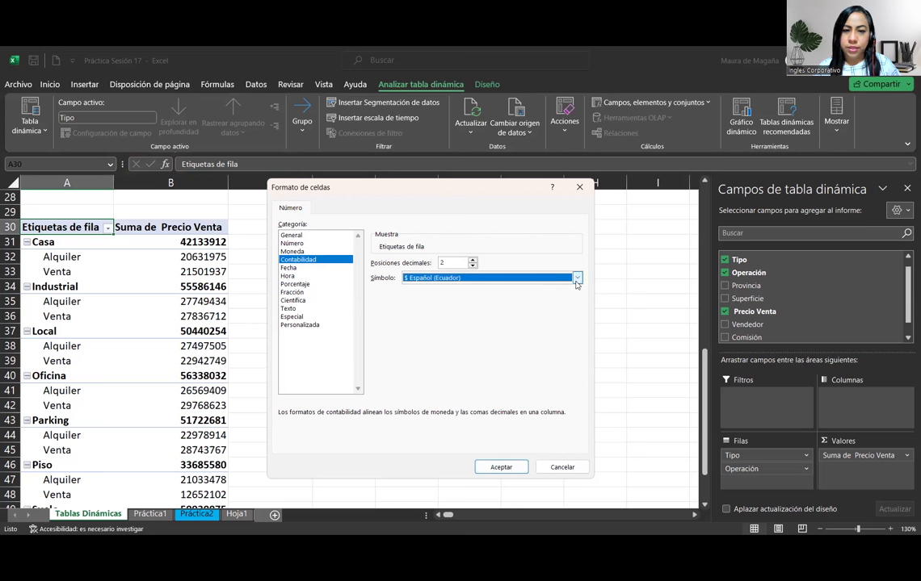
pyautogui.click(577, 278)
pyautogui.click(489, 354)
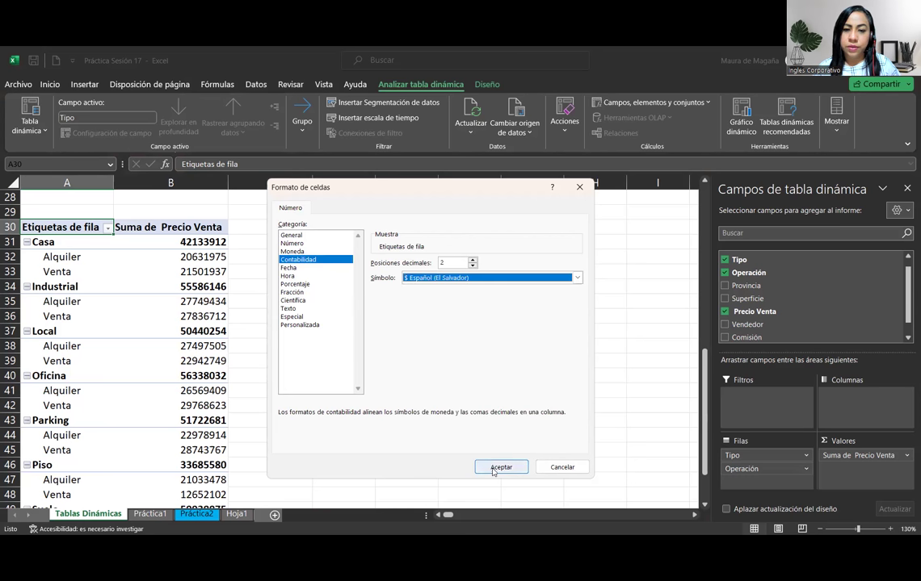
pyautogui.click(500, 467)
# - Rename the value field as Total Precio Venta and apply its settings
pyautogui.moveTo(406, 272); pyautogui.dragTo(377, 271)
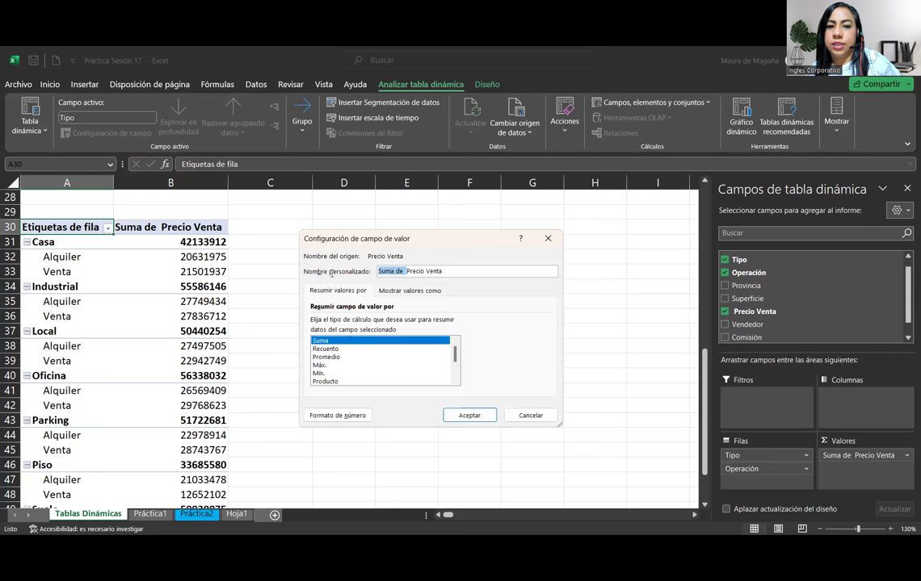
pyautogui.write('Total')
pyautogui.press('Return')
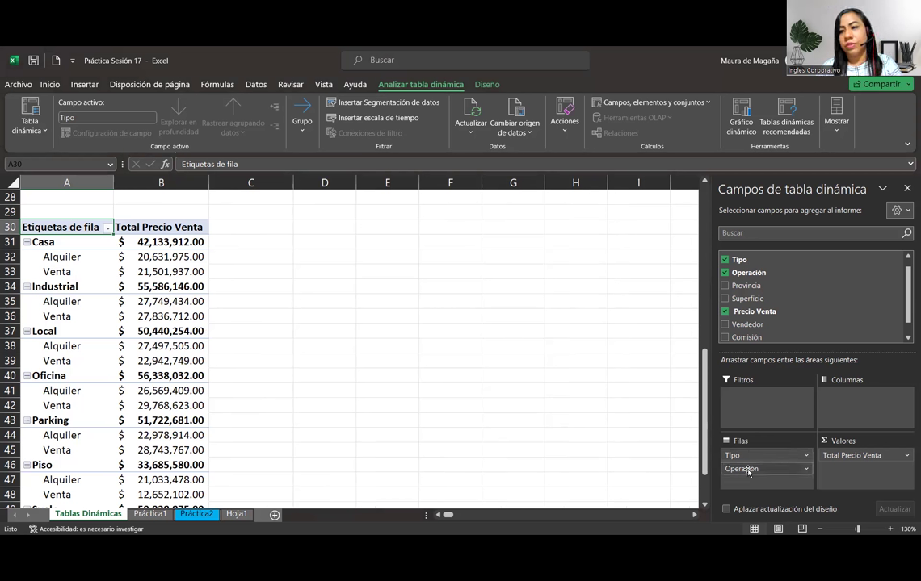
# - Move Operación from the rows to the columns of the pivot table and add Vendedor as a report filter
pyautogui.moveTo(747, 472); pyautogui.dragTo(877, 413)
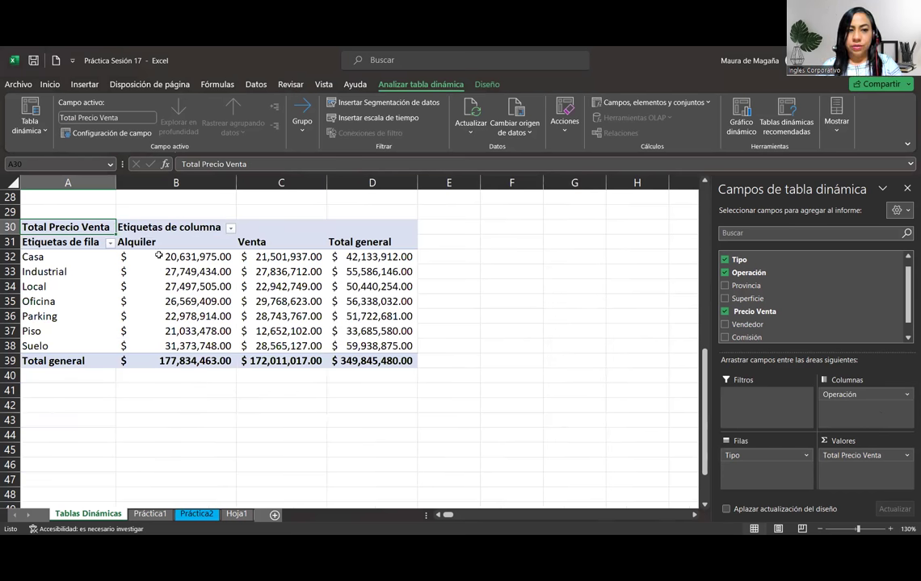
pyautogui.moveTo(159, 256)
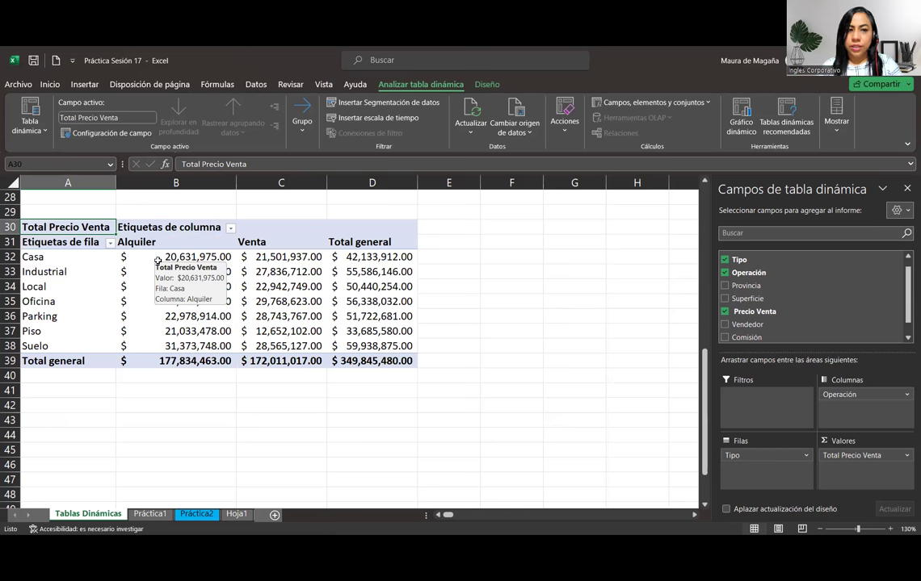
pyautogui.moveTo(306, 265)
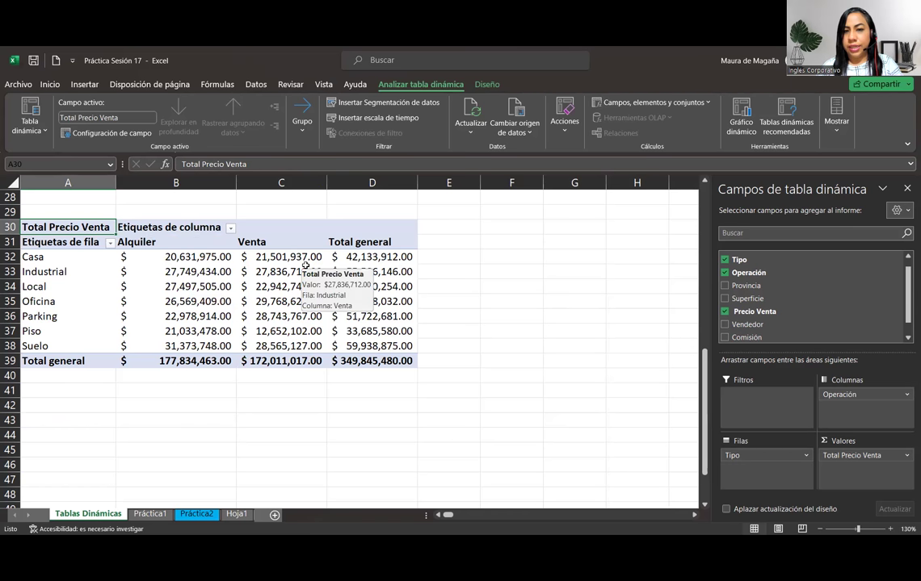
pyautogui.moveTo(389, 290)
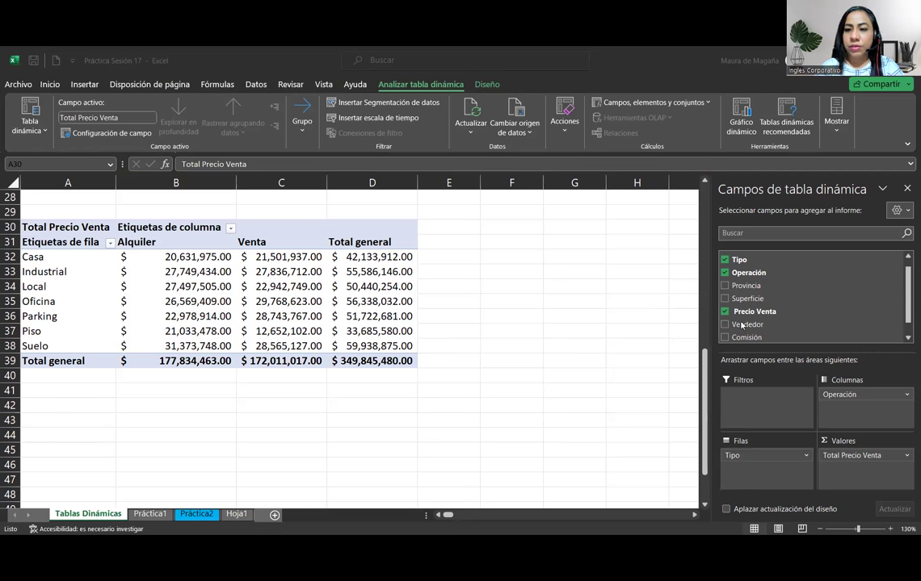
pyautogui.moveTo(748, 327); pyautogui.dragTo(766, 408)
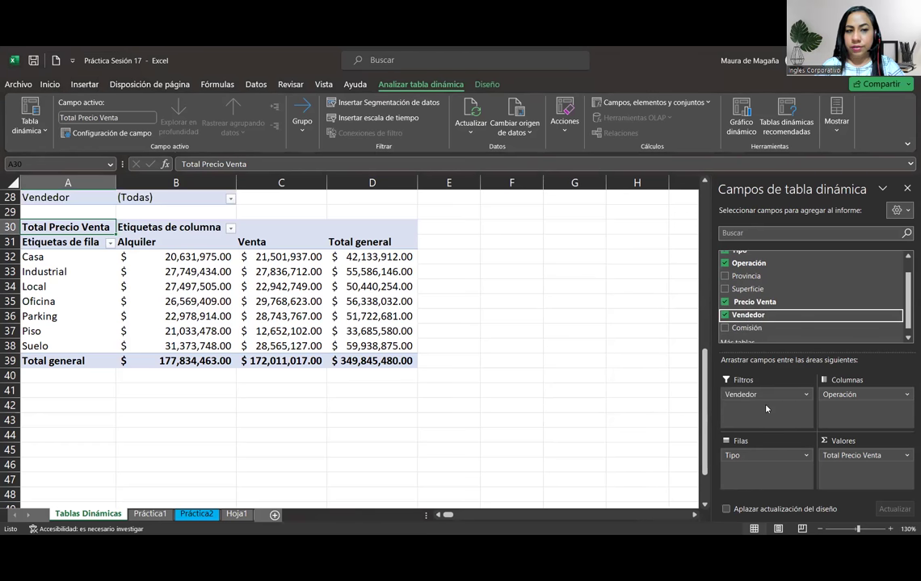
# - Filter the pivot table by Vendedor to show only the third seller listed
pyautogui.click(705, 183)
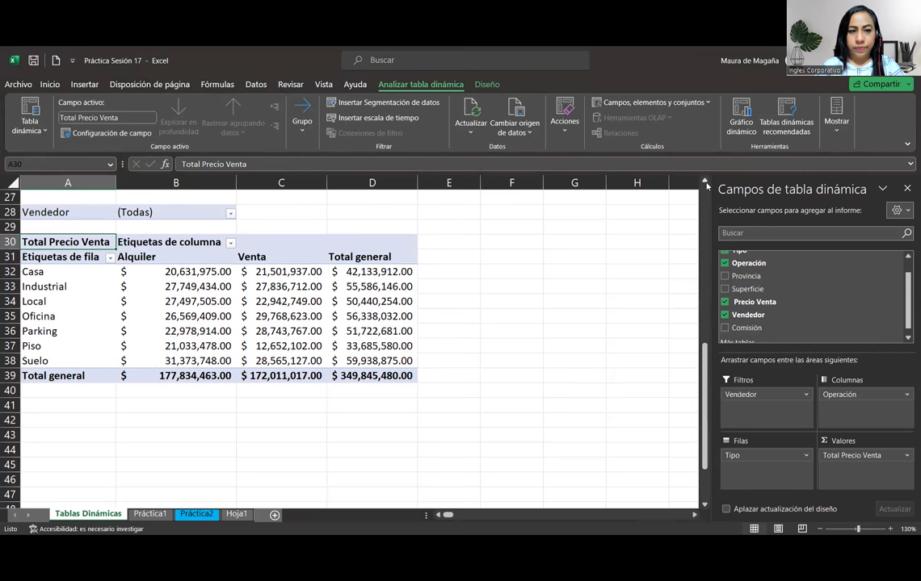
pyautogui.click(705, 182)
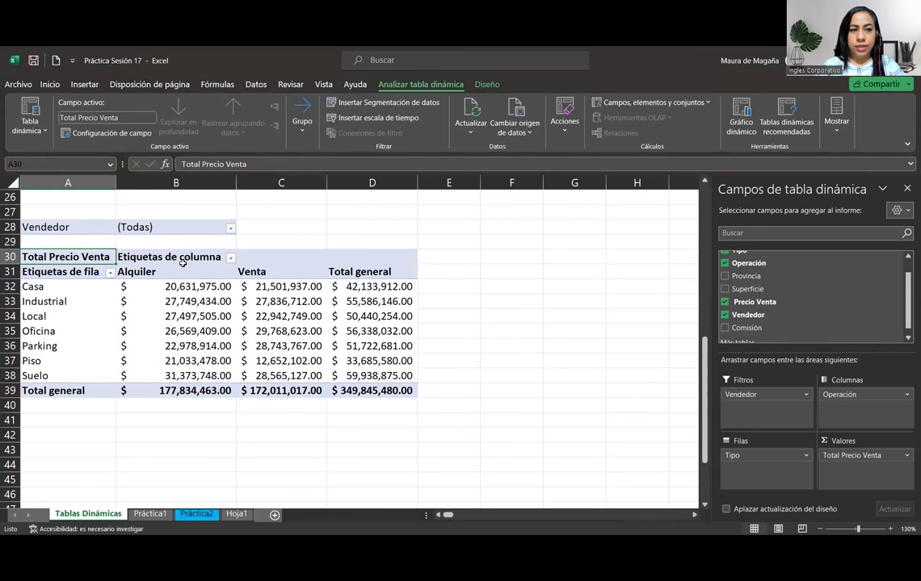
pyautogui.click(230, 229)
pyautogui.click(117, 287)
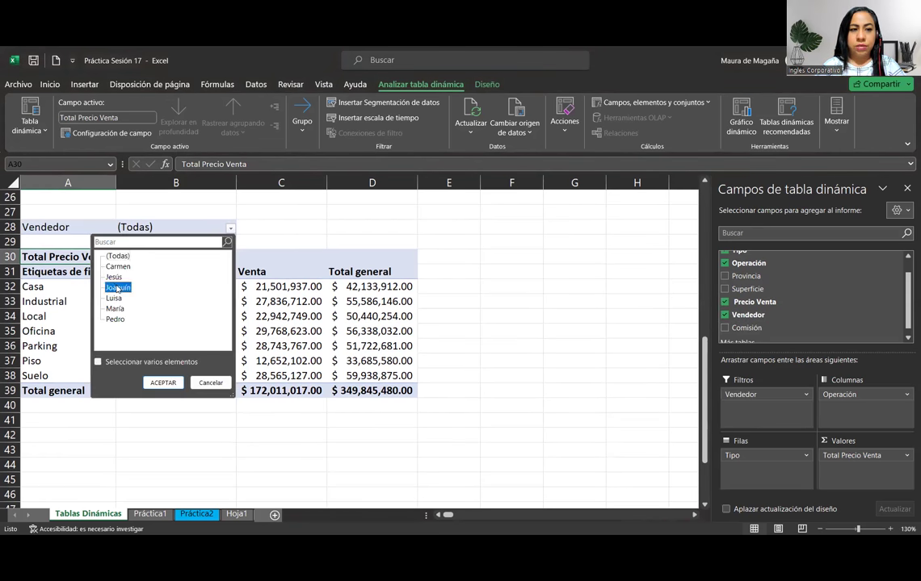
pyautogui.click(163, 382)
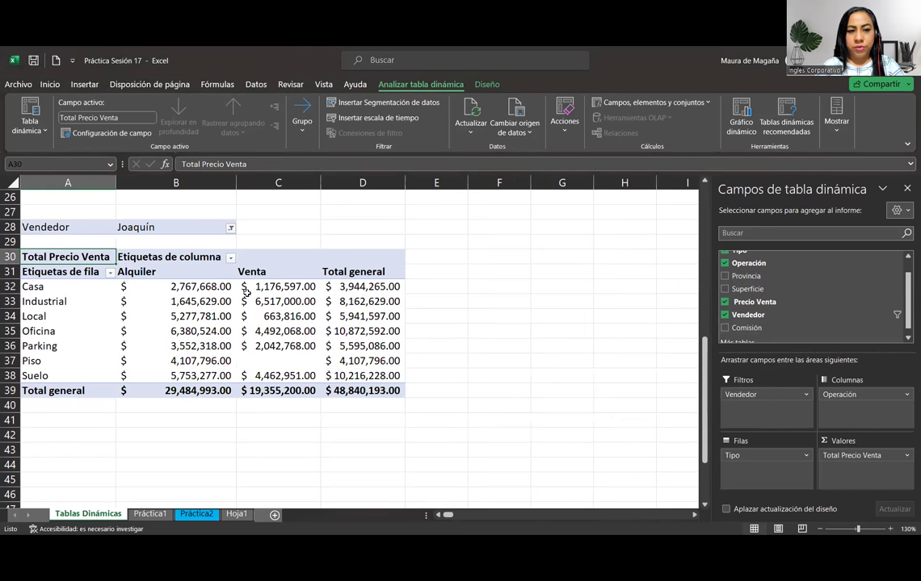
pyautogui.moveTo(307, 325)
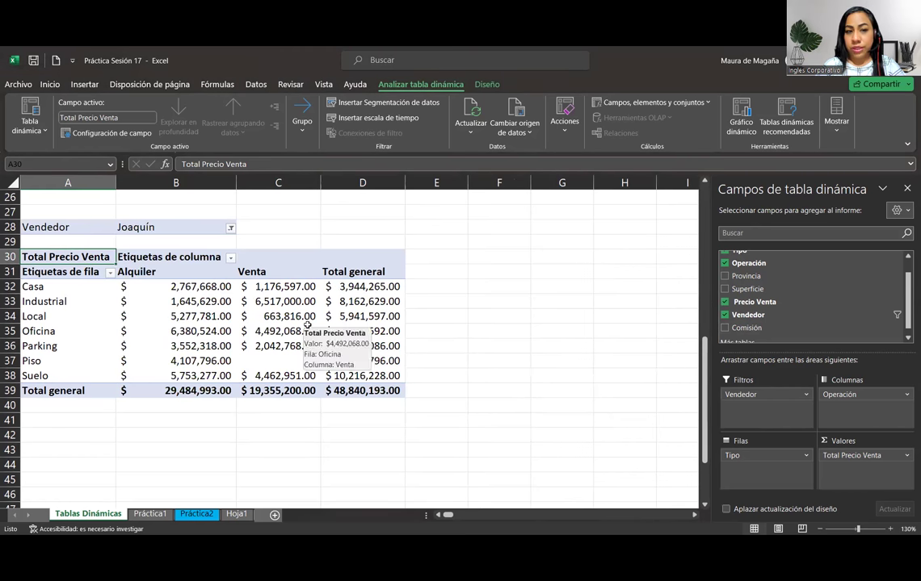
# - Switch the Vendedor filter to the fourth seller listed and check the Suelo–Venta and Parking–Alquiler cells
pyautogui.click(231, 229)
pyautogui.click(121, 298)
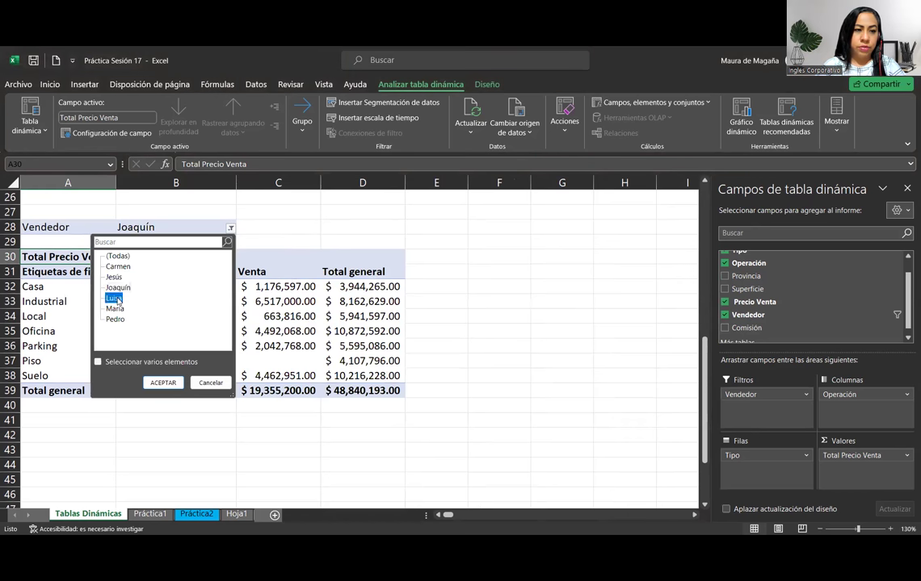
pyautogui.click(154, 382)
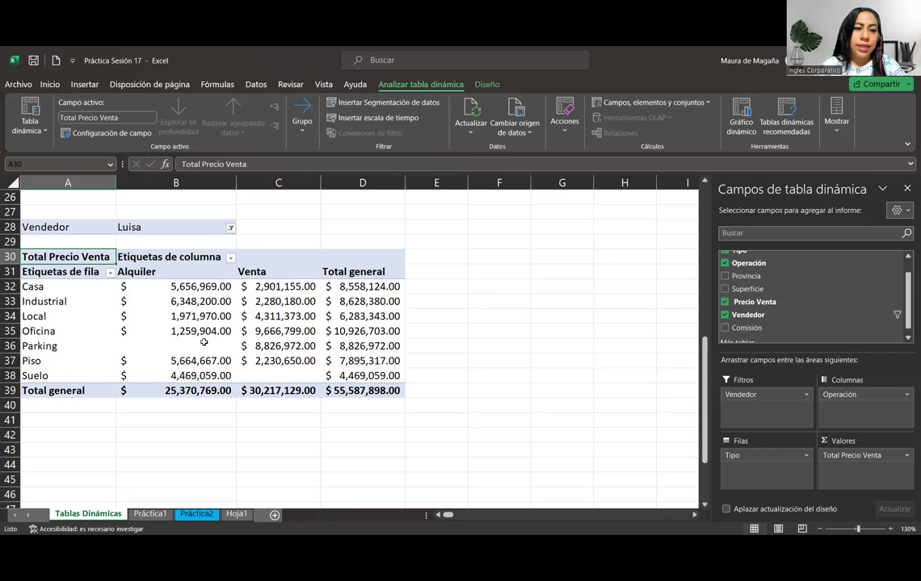
pyautogui.click(275, 374)
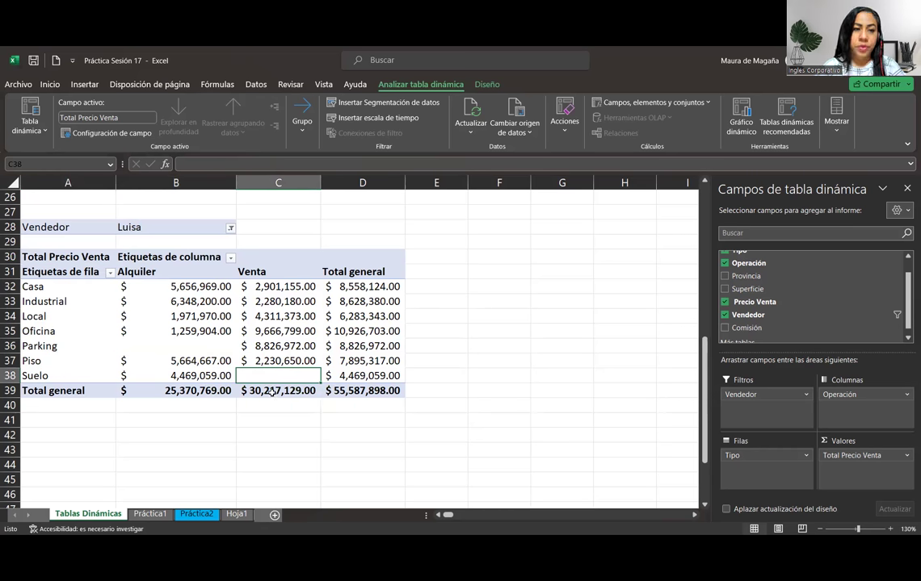
pyautogui.click(198, 344)
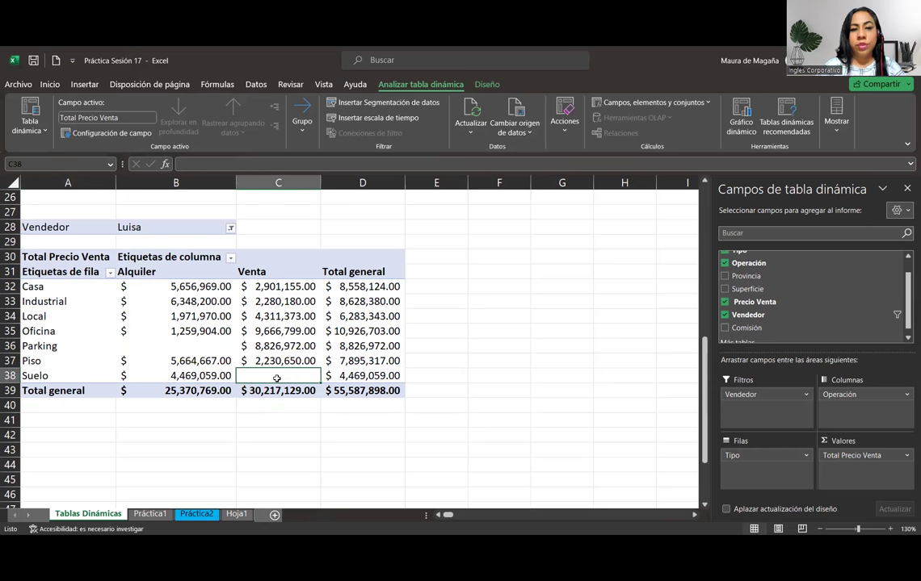
pyautogui.moveTo(276, 378)
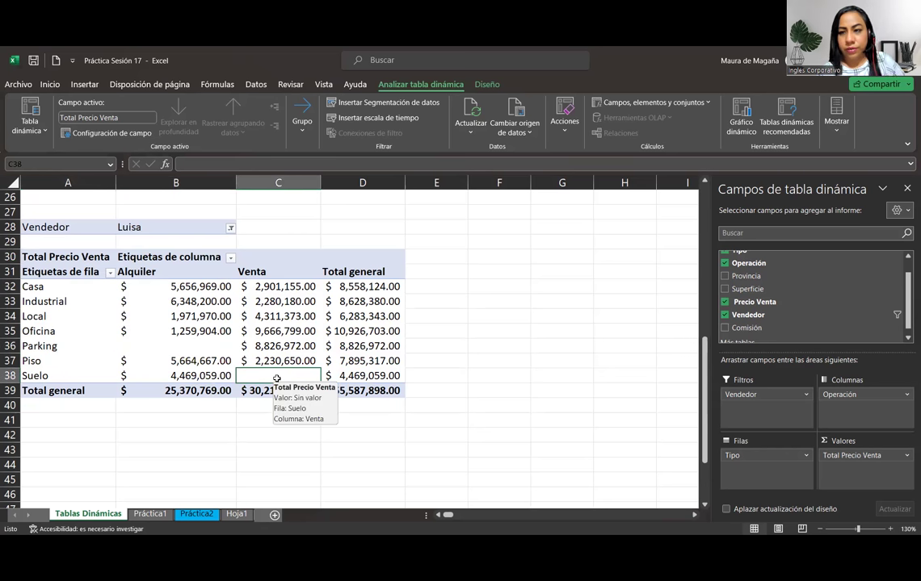
pyautogui.click(166, 346)
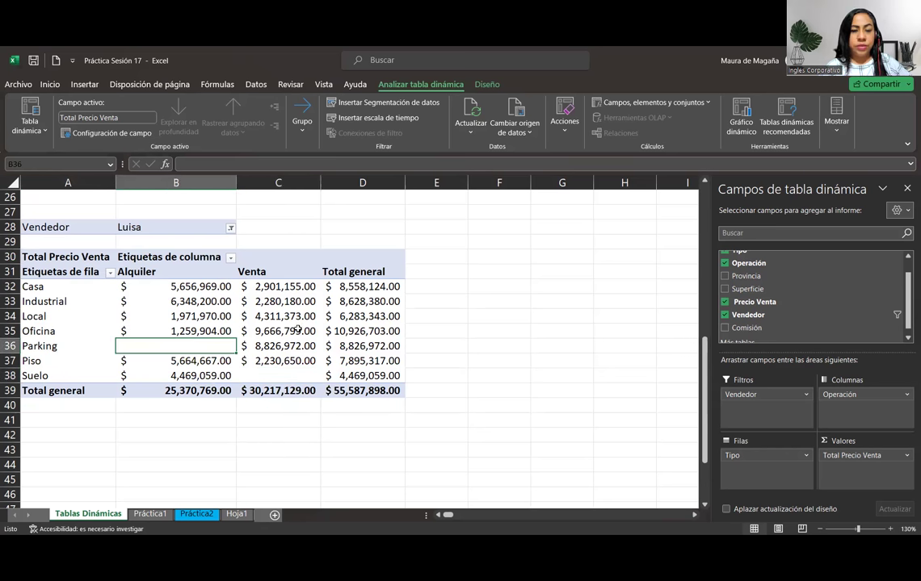
# - Reset the Vendedor filter to (Todas)
pyautogui.click(230, 229)
pyautogui.click(118, 256)
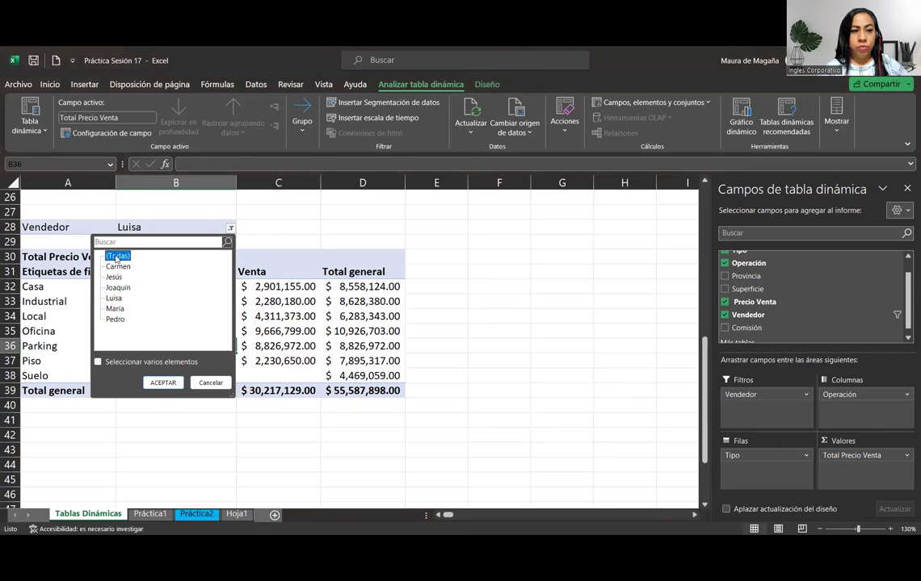
pyautogui.click(164, 383)
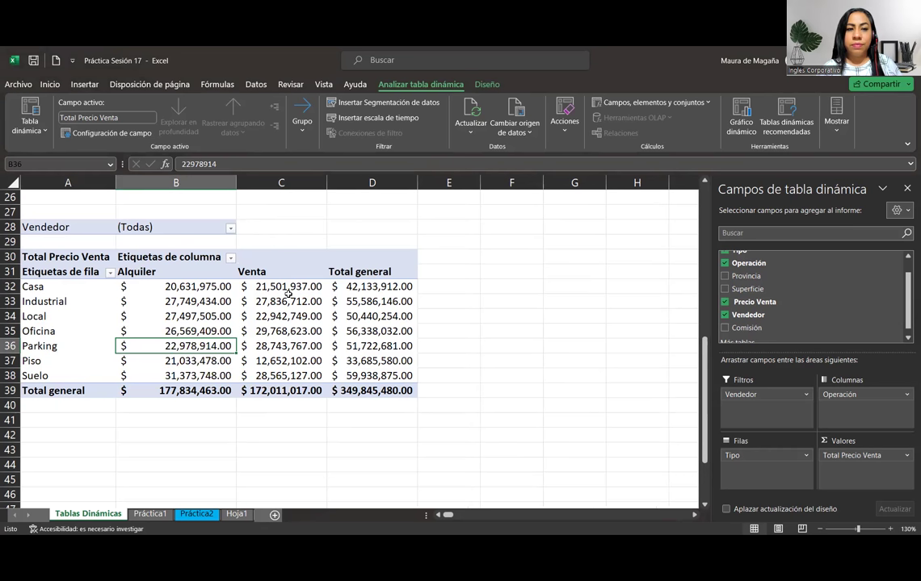
# - Examine the Total general column and the Total general row of the pivot table
pyautogui.click(379, 252)
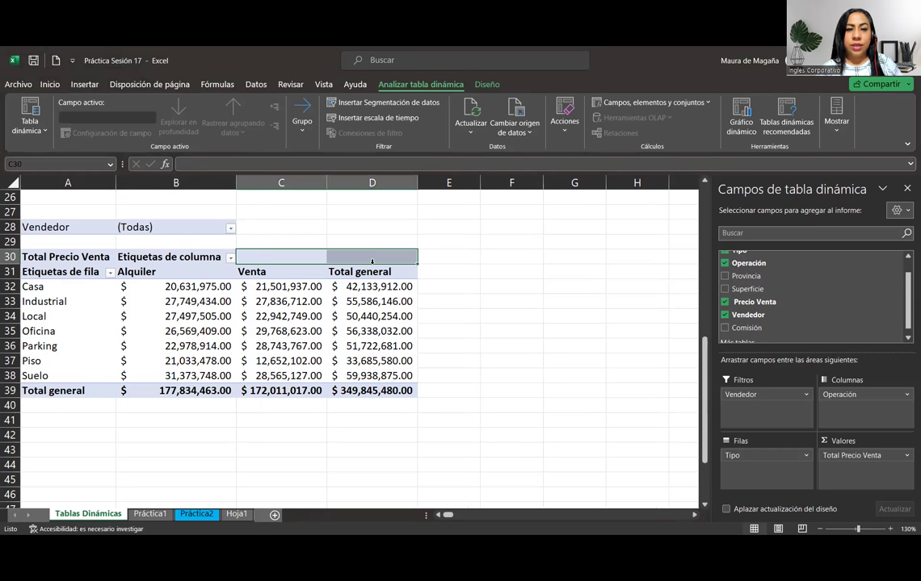
pyautogui.click(371, 261)
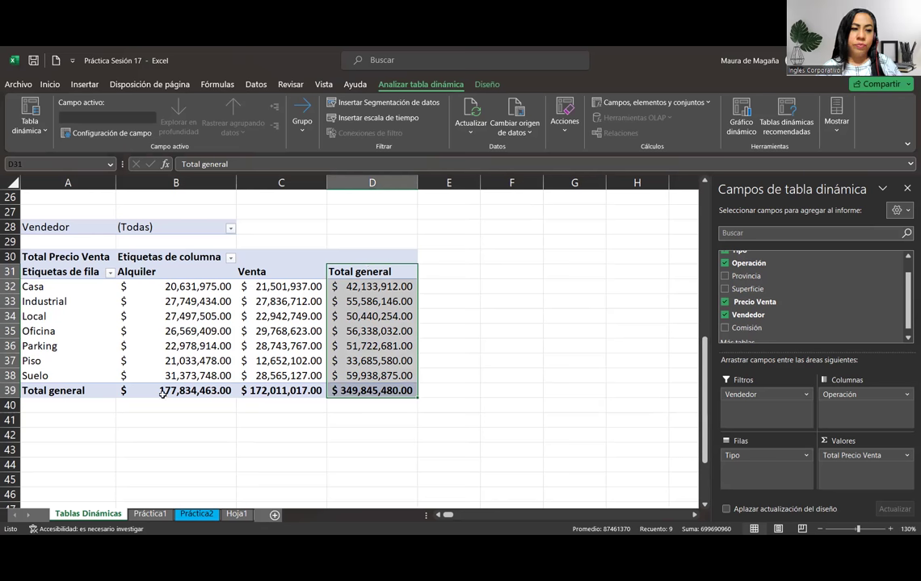
pyautogui.click(24, 390)
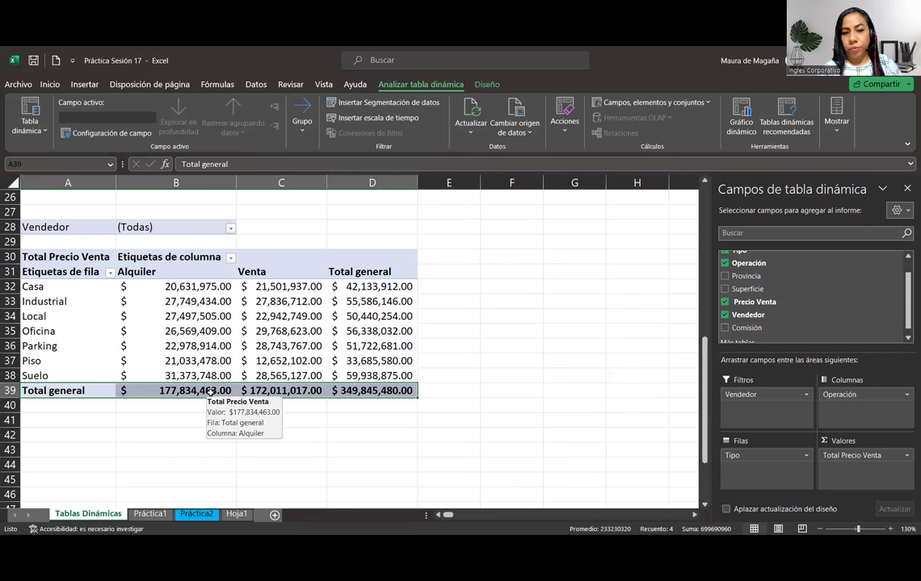
pyautogui.click(311, 317)
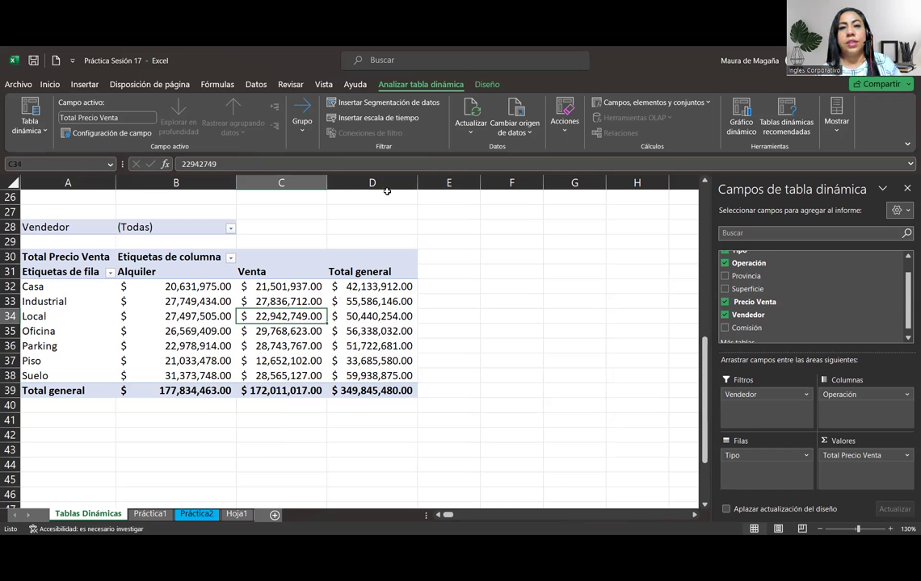
# - Set the pivot table's subtotals option to No mostrar subtotales
pyautogui.click(487, 85)
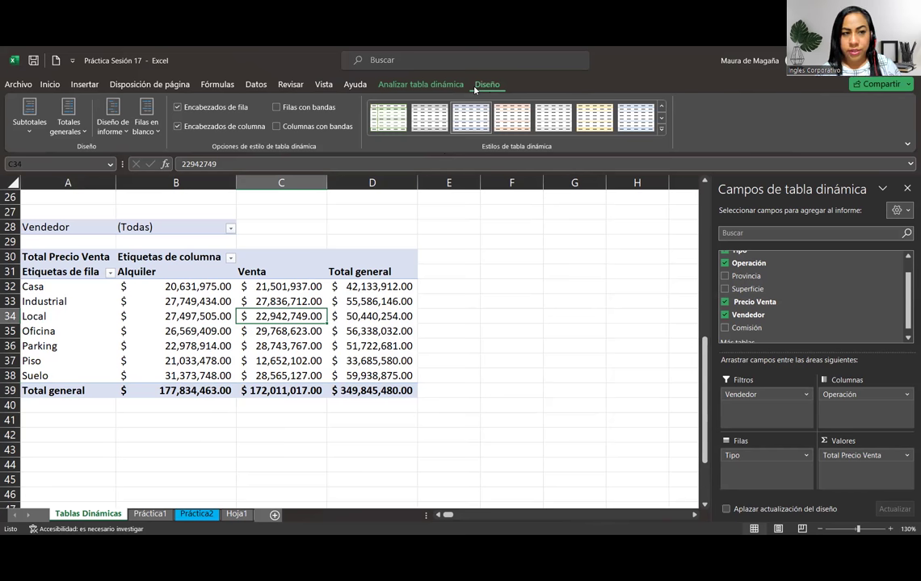
pyautogui.click(30, 133)
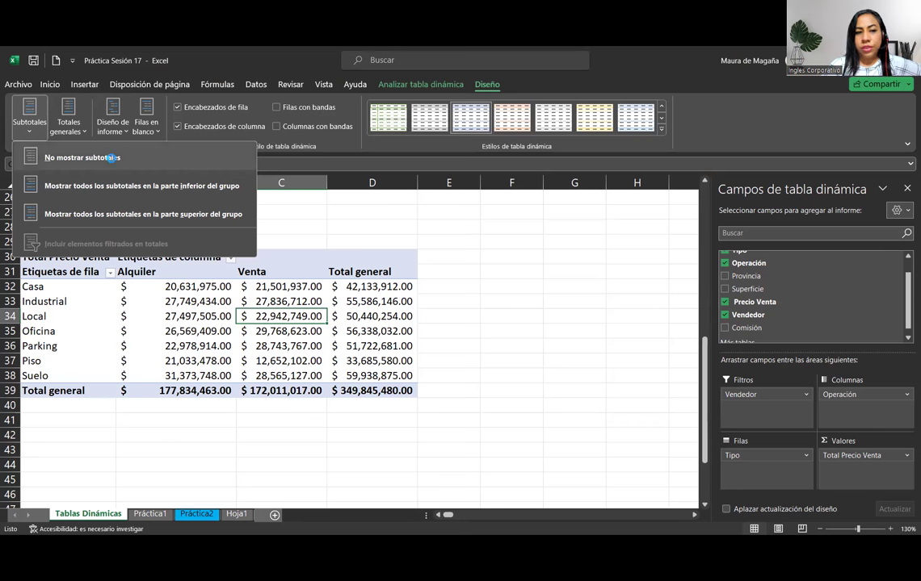
pyautogui.click(112, 159)
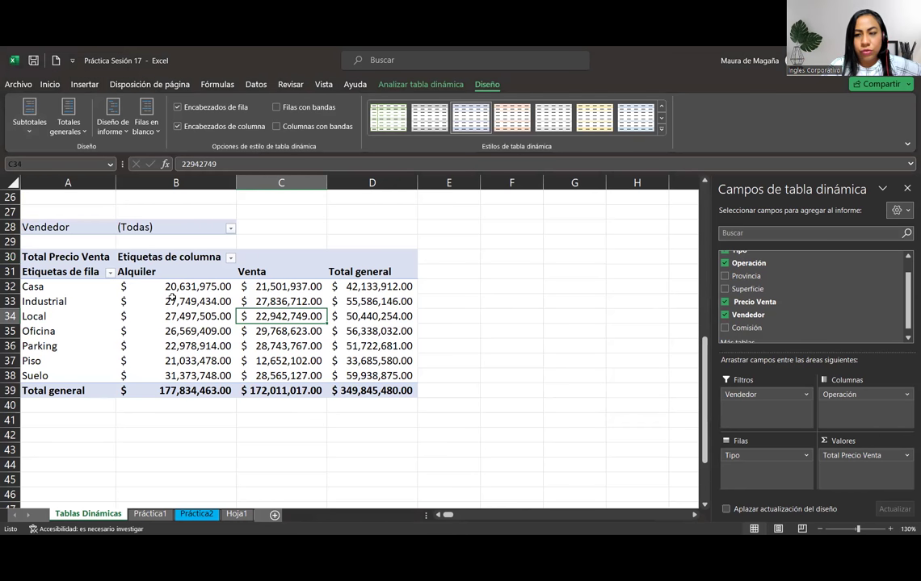
# - Move the Operación field below Tipo in the Filas area and show all subtotals at the bottom of each group
pyautogui.moveTo(860, 393); pyautogui.dragTo(774, 476)
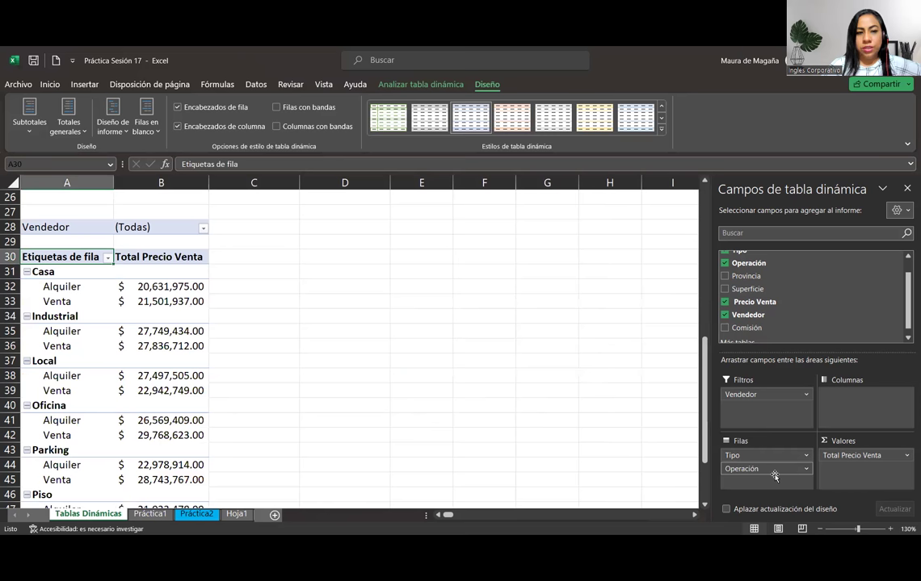
pyautogui.click(37, 135)
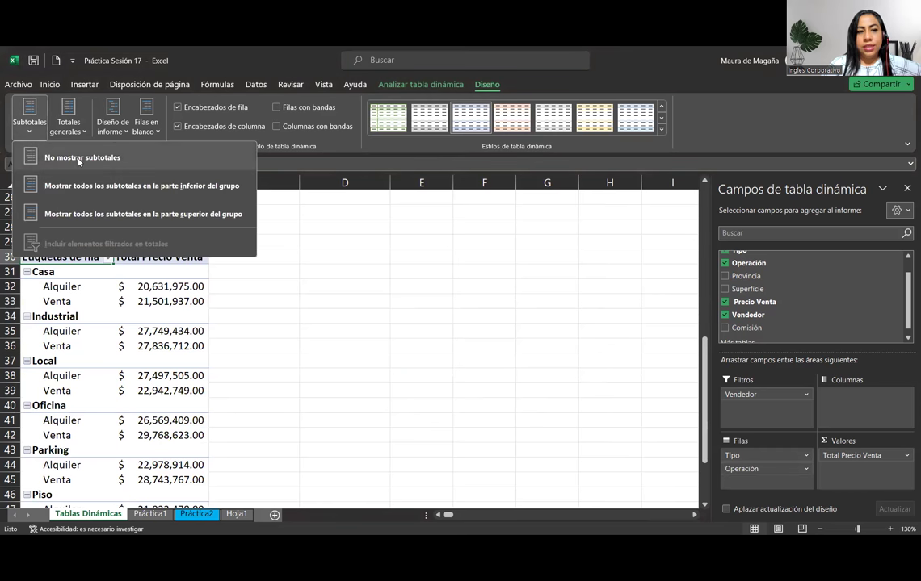
pyautogui.click(97, 250)
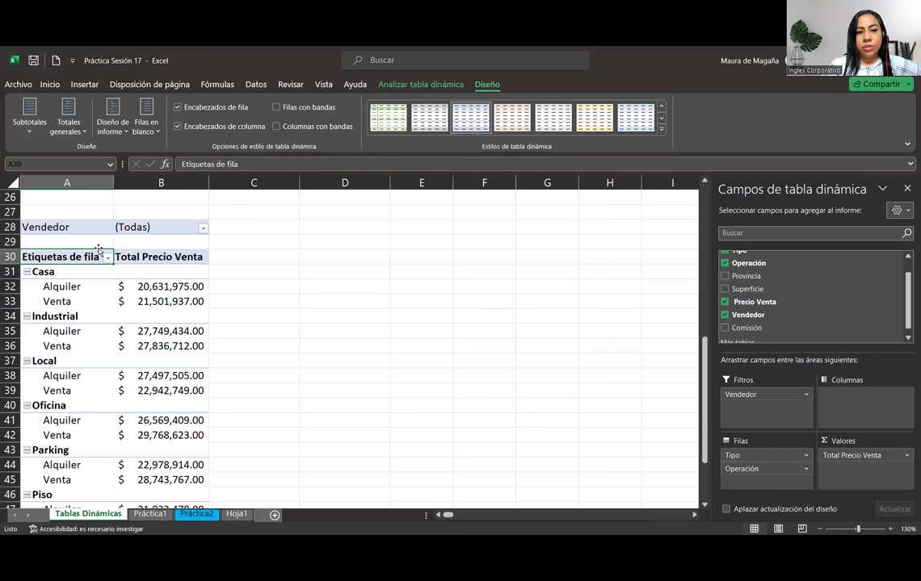
pyautogui.click(30, 129)
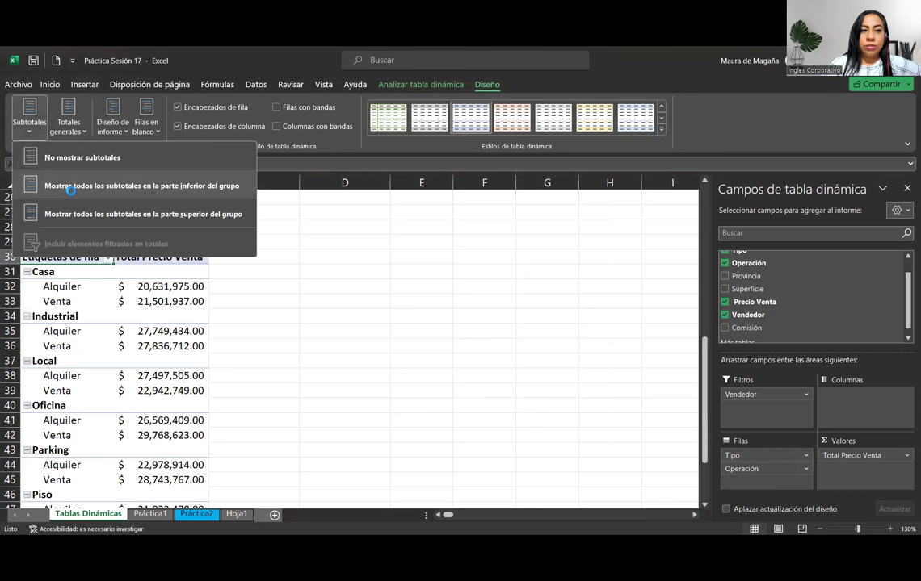
pyautogui.click(70, 187)
pyautogui.click(121, 317)
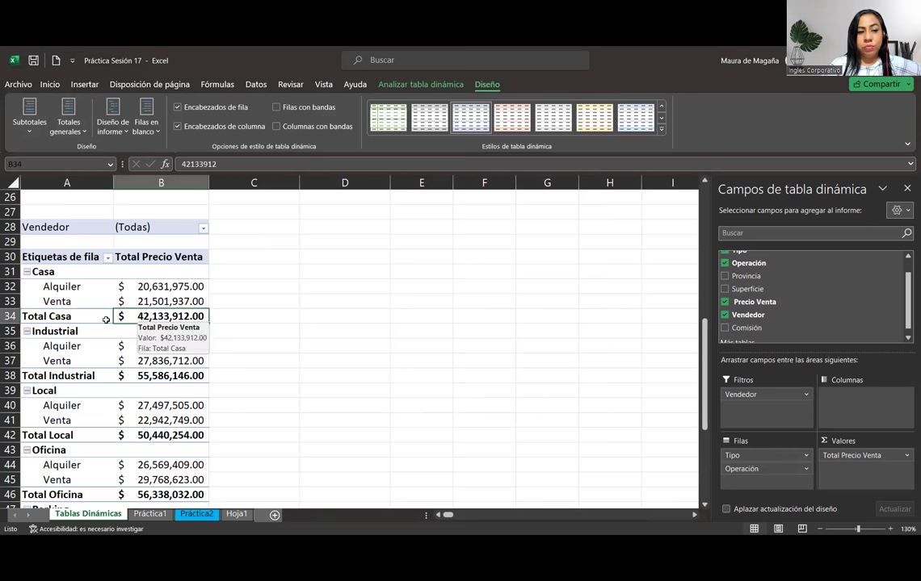
# - Show all of the pivot table's subtotals at the top of each group
pyautogui.click(29, 120)
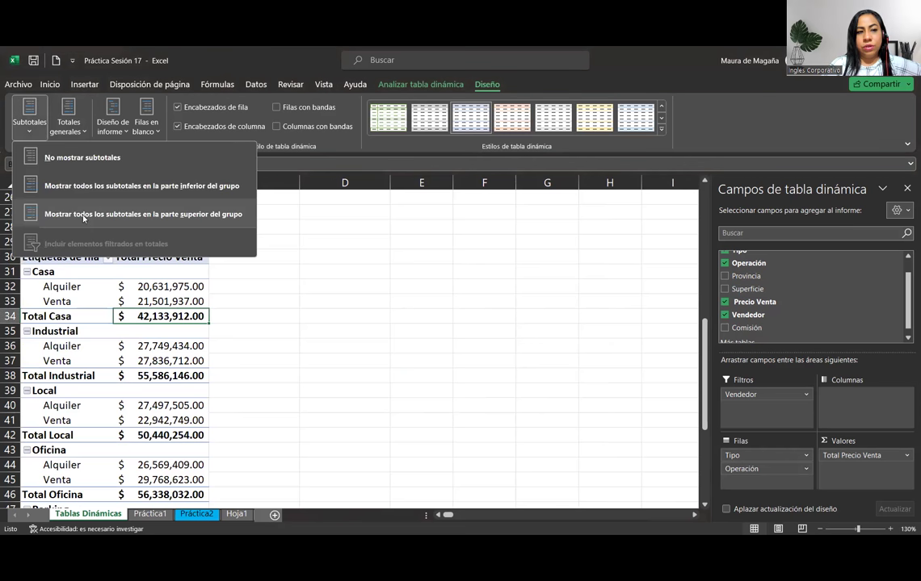
pyautogui.click(83, 215)
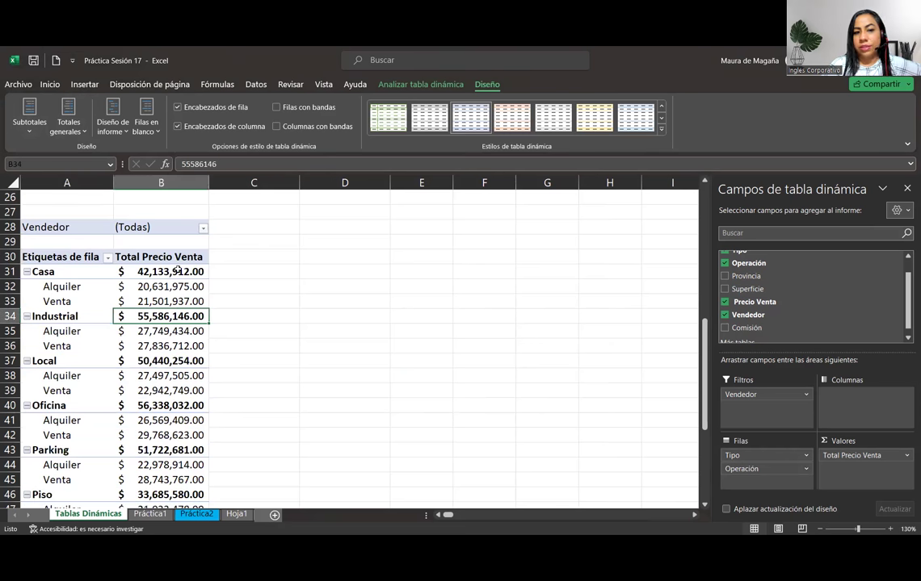
pyautogui.moveTo(177, 270)
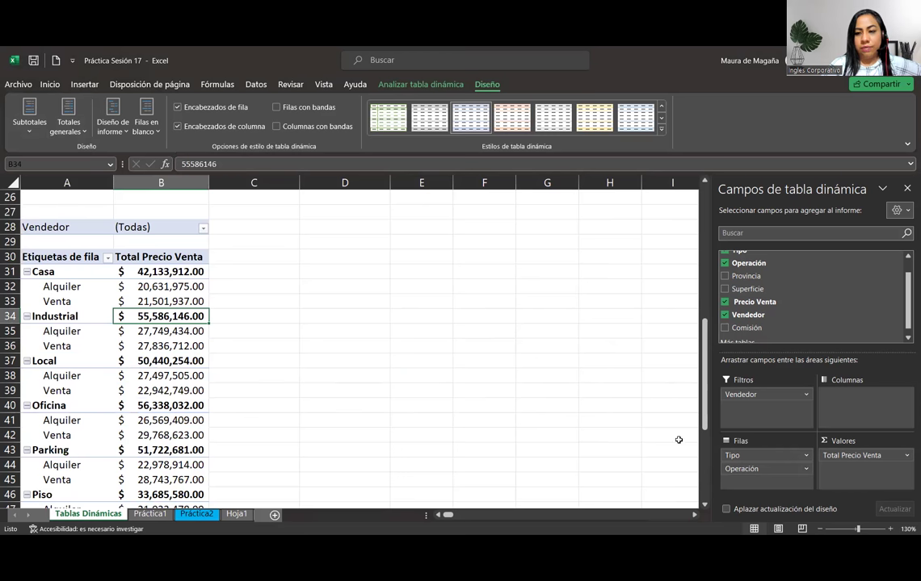
# - Return the Operación field to the Columnas area and set subtotals to No mostrar subtotales
pyautogui.moveTo(735, 474); pyautogui.dragTo(836, 404)
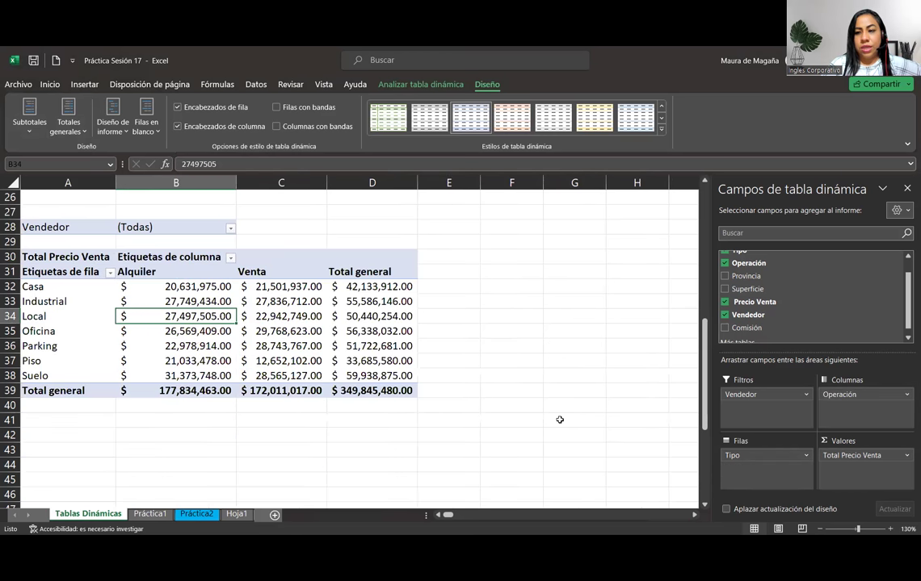
pyautogui.click(28, 122)
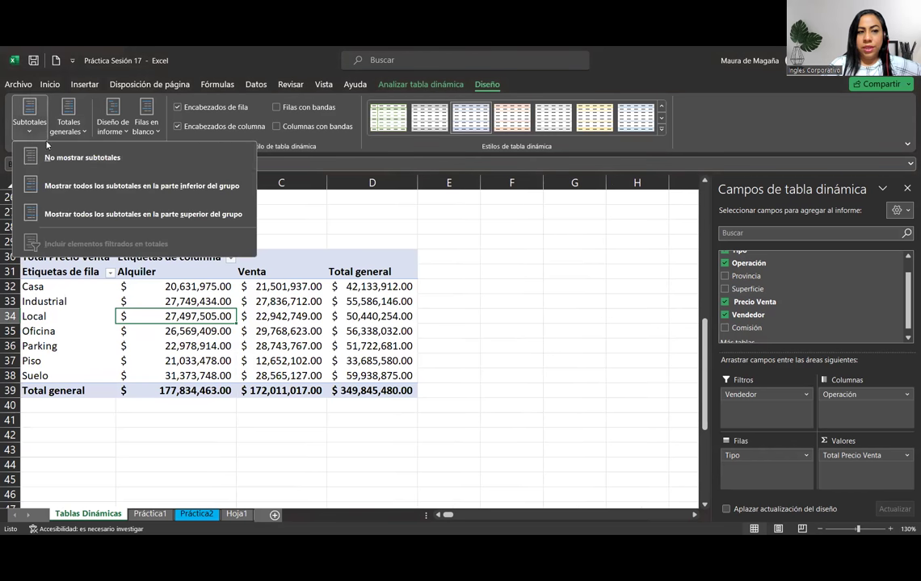
pyautogui.click(73, 158)
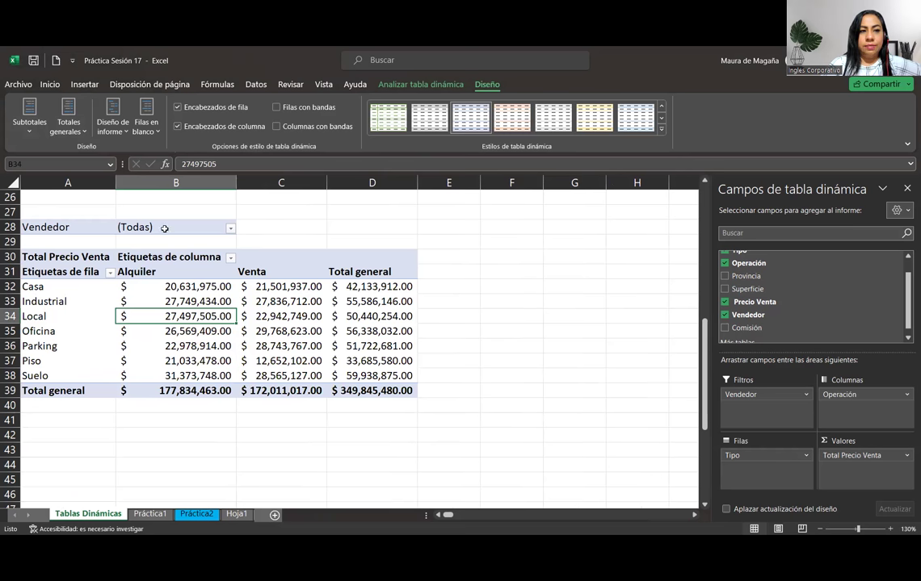
# - Turn off grand totals for rows and columns and check the remaining cells A32:C38
pyautogui.click(77, 132)
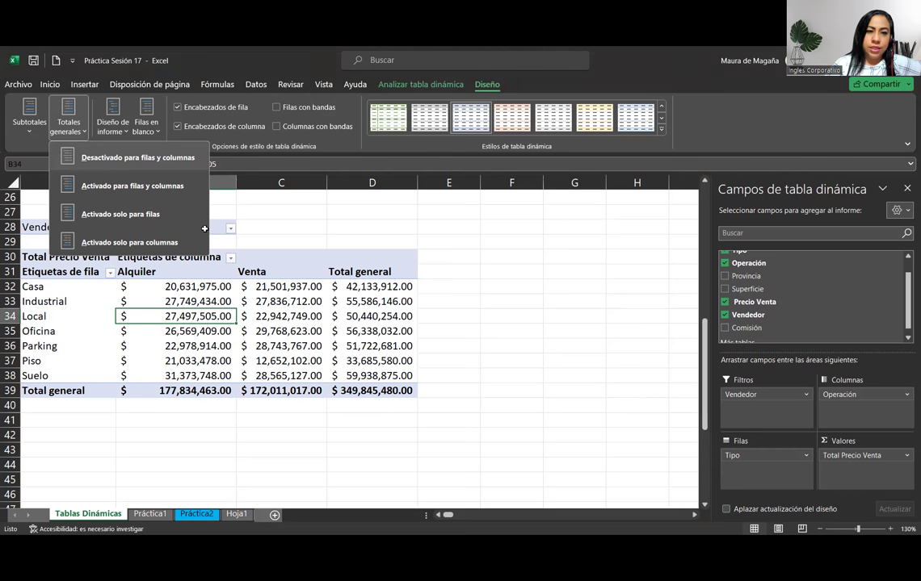
pyautogui.click(115, 160)
pyautogui.moveTo(74, 288); pyautogui.dragTo(265, 376)
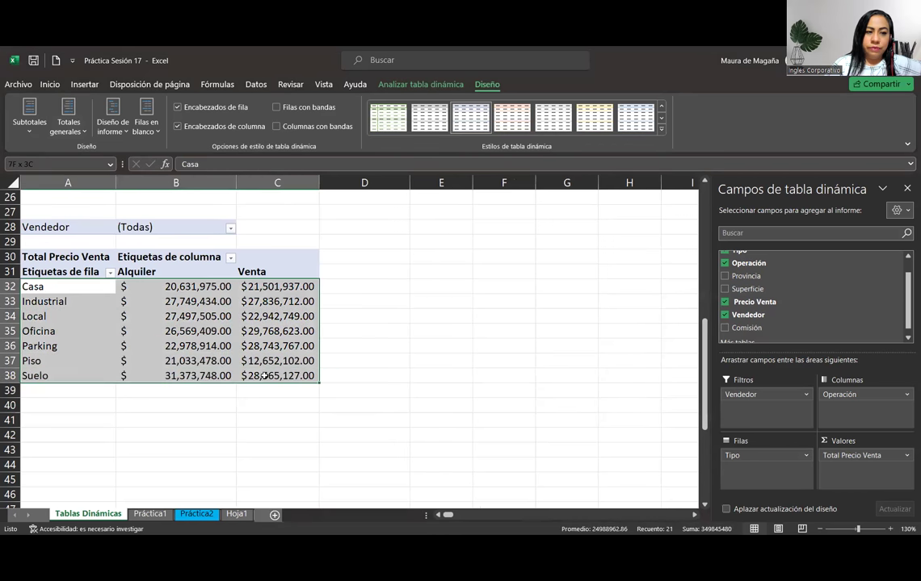
pyautogui.click(206, 315)
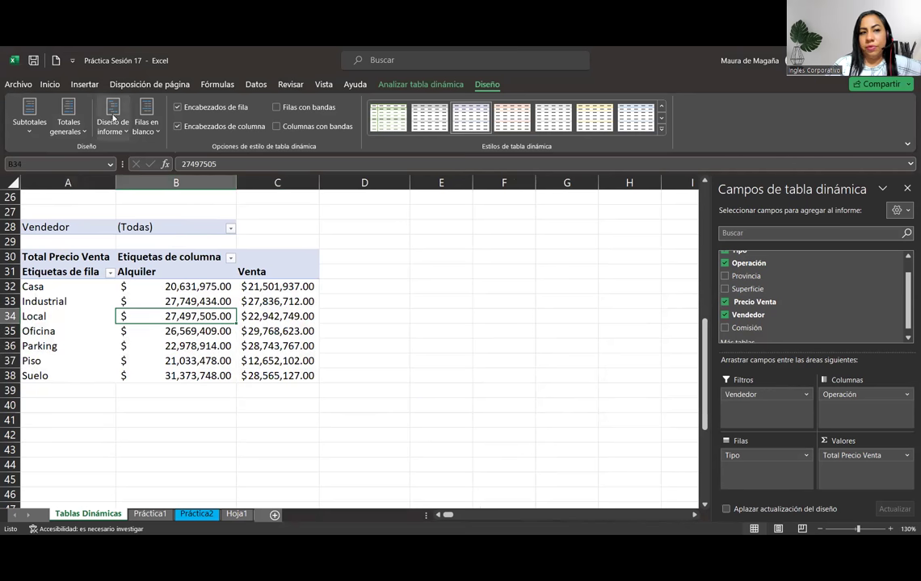
# - Try the grand totals for rows only (Activado solo para filas) and for columns only (Activado solo para columnas)
pyautogui.click(53, 130)
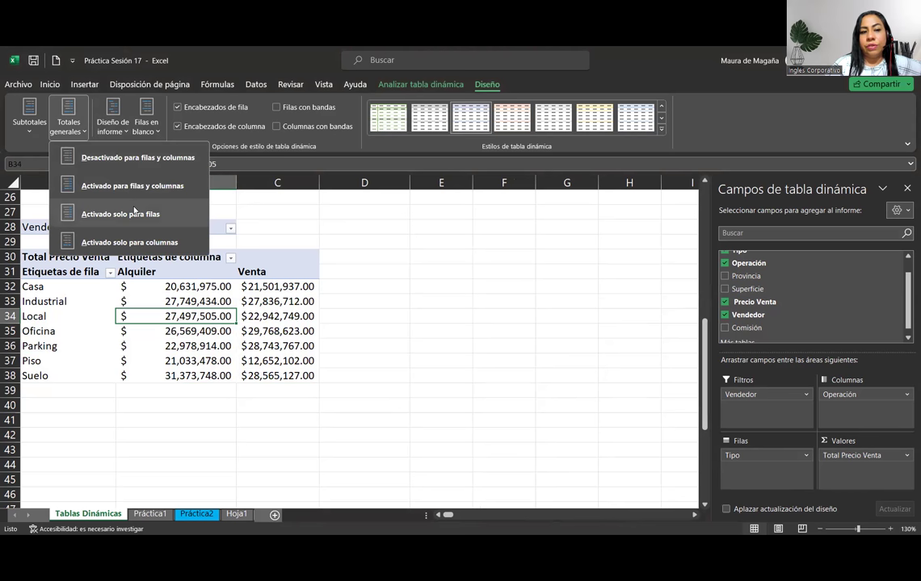
pyautogui.click(134, 213)
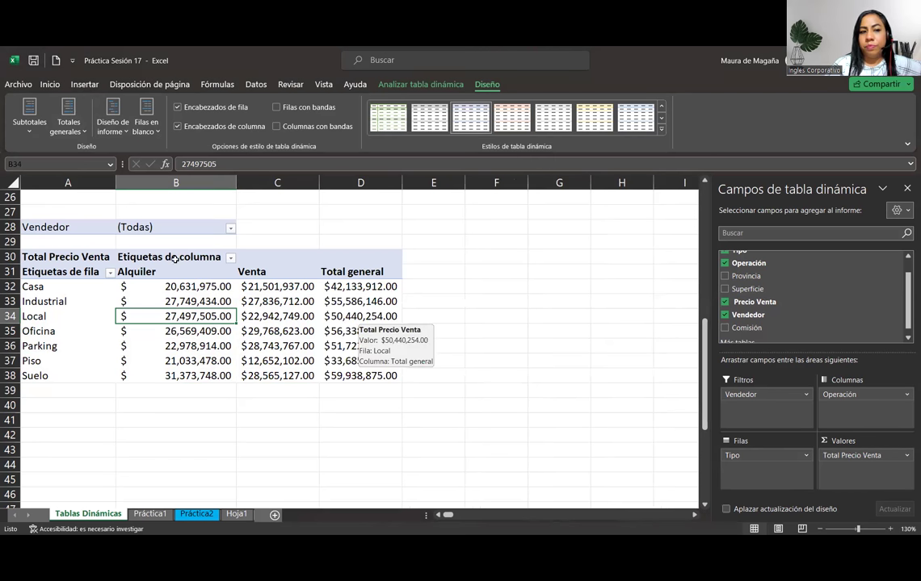
pyautogui.click(80, 132)
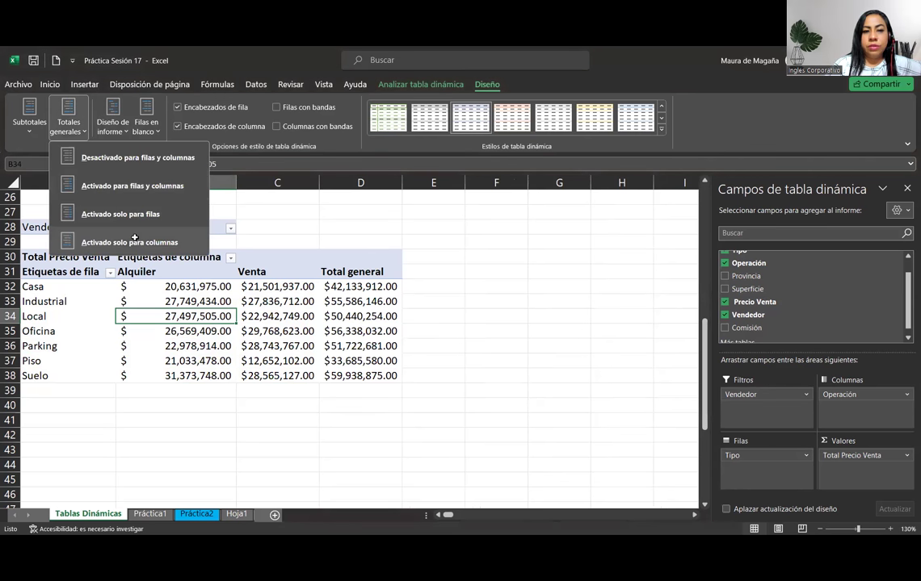
pyautogui.click(135, 241)
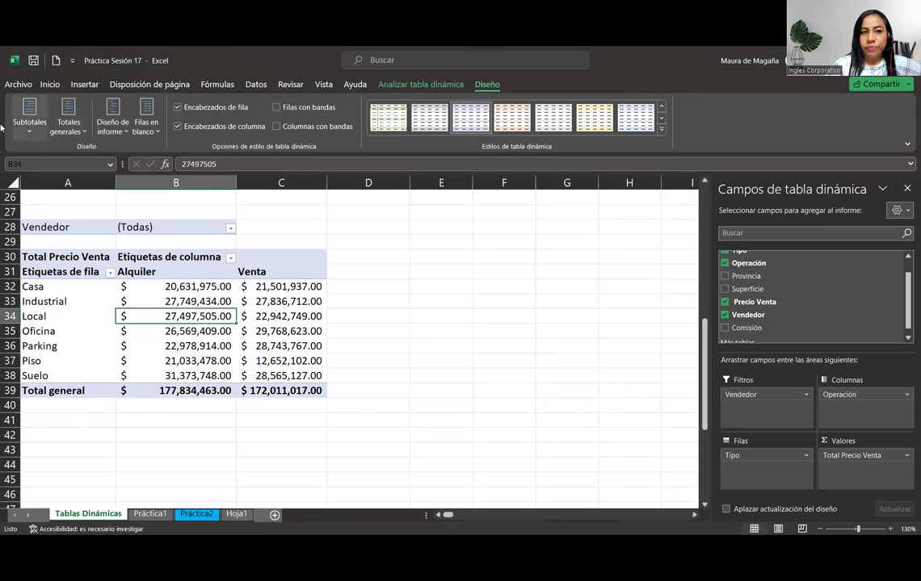
# - Try grand totals for both rows and columns, and finish with Activado solo para columnas
pyautogui.click(73, 123)
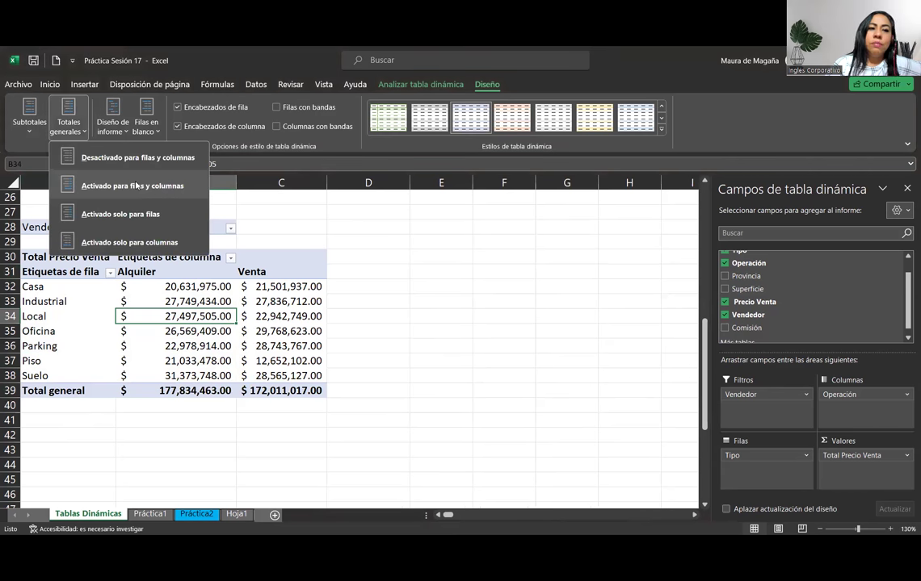
pyautogui.click(134, 186)
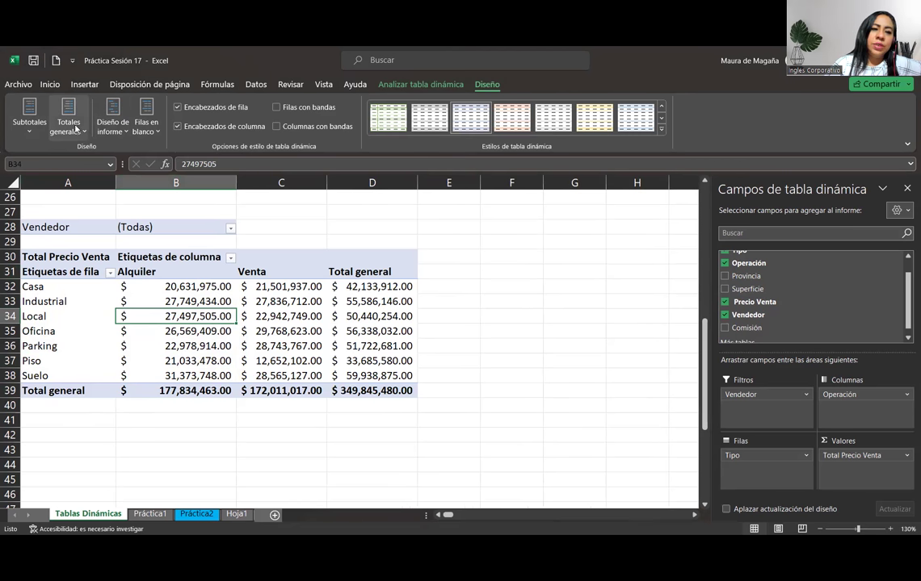
pyautogui.click(75, 128)
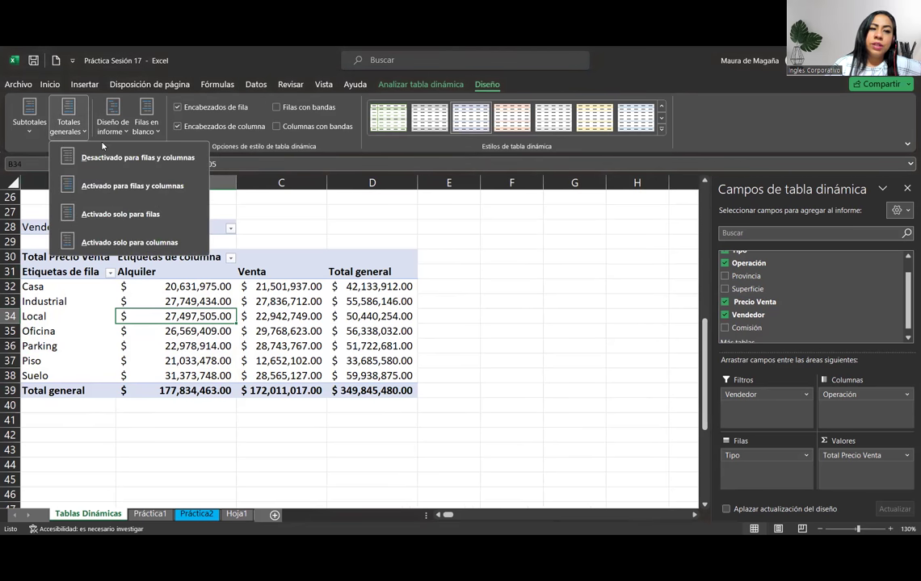
pyautogui.click(167, 243)
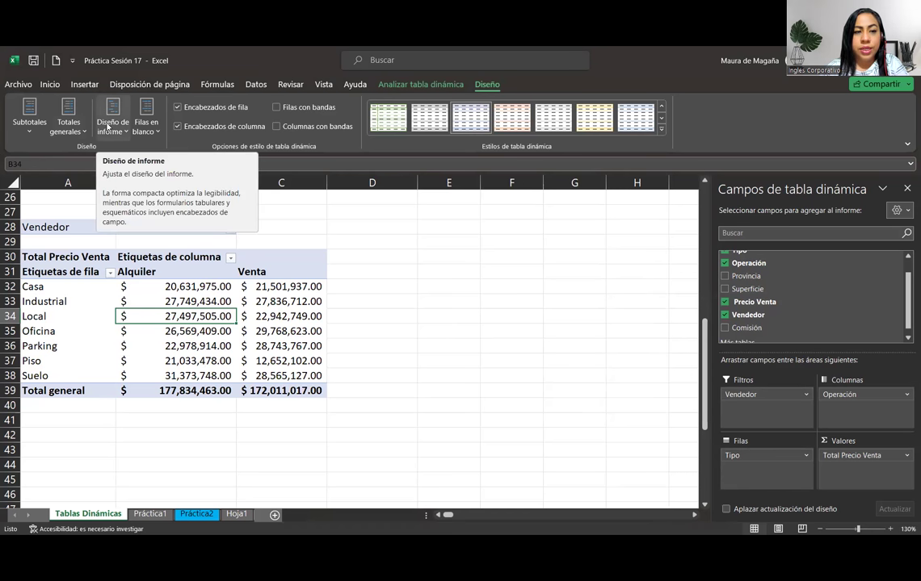
# - Try the compact report layout and the outline layout (formato de esquema) on the pivot table
pyautogui.click(107, 126)
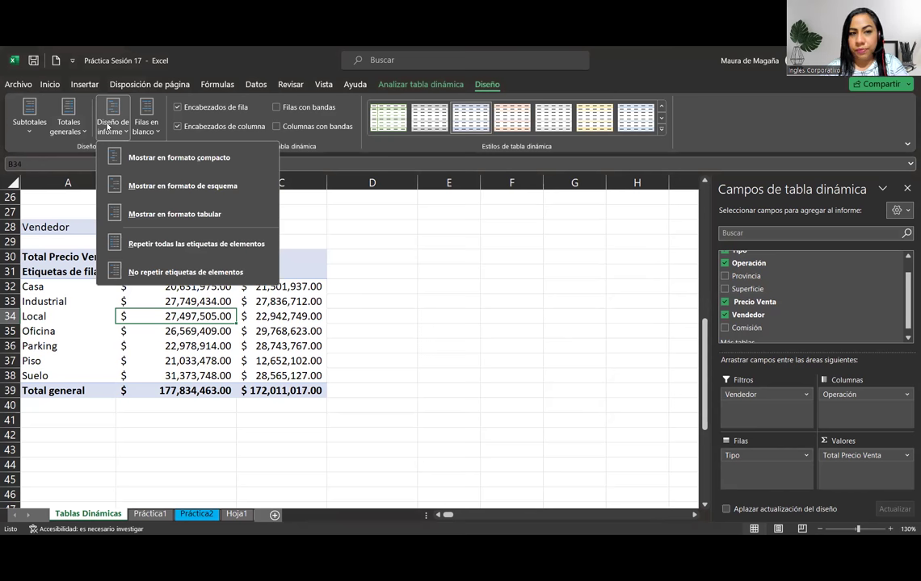
pyautogui.click(174, 159)
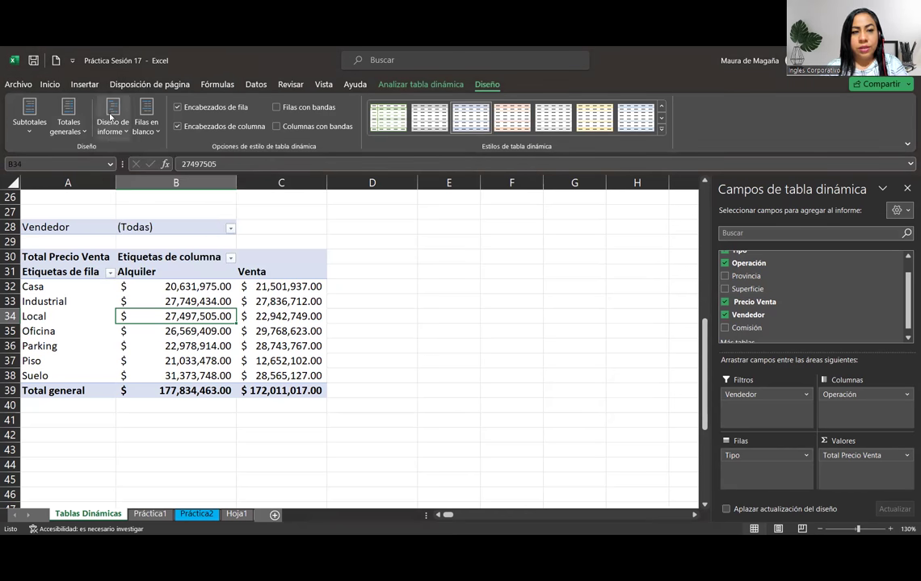
pyautogui.click(112, 121)
pyautogui.click(158, 186)
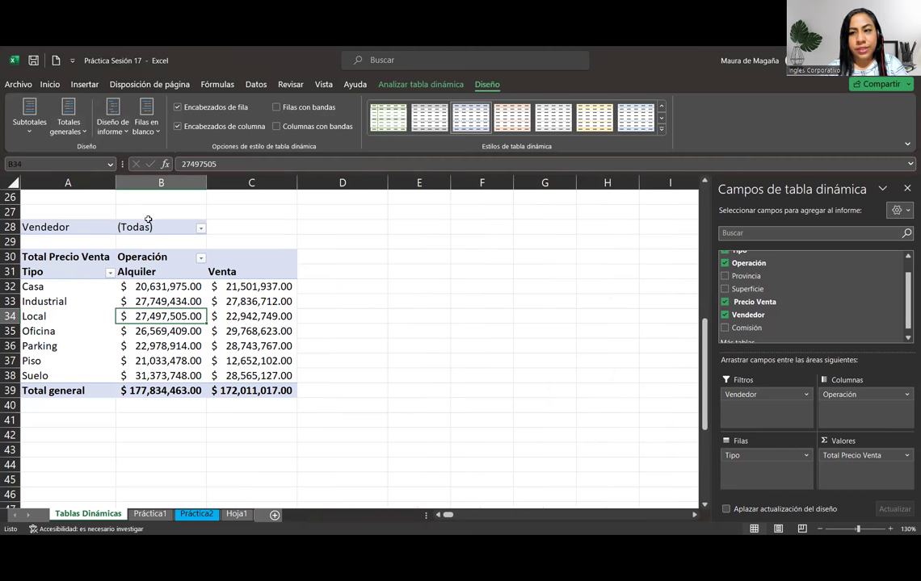
# - Set the report layout to tabular form and repeat all item labels
pyautogui.click(113, 120)
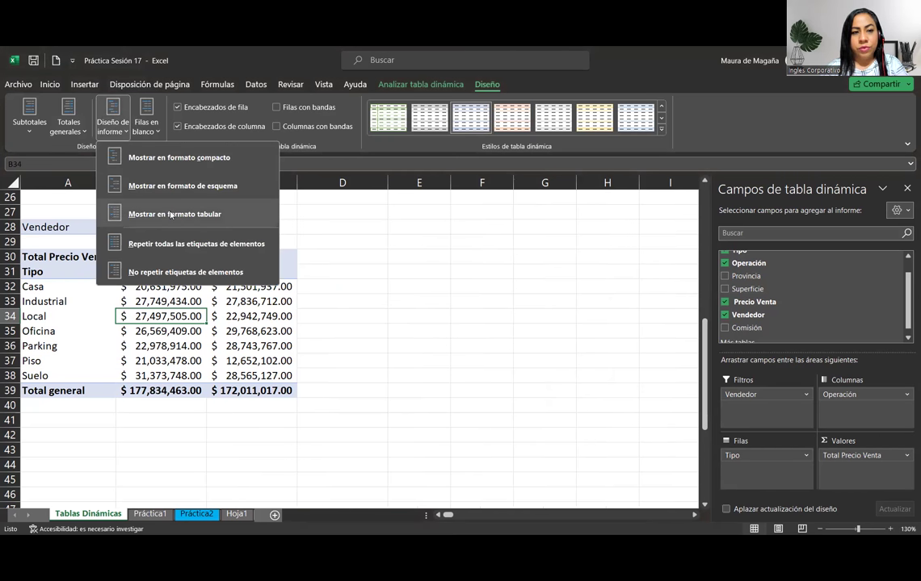
pyautogui.click(171, 214)
pyautogui.click(114, 120)
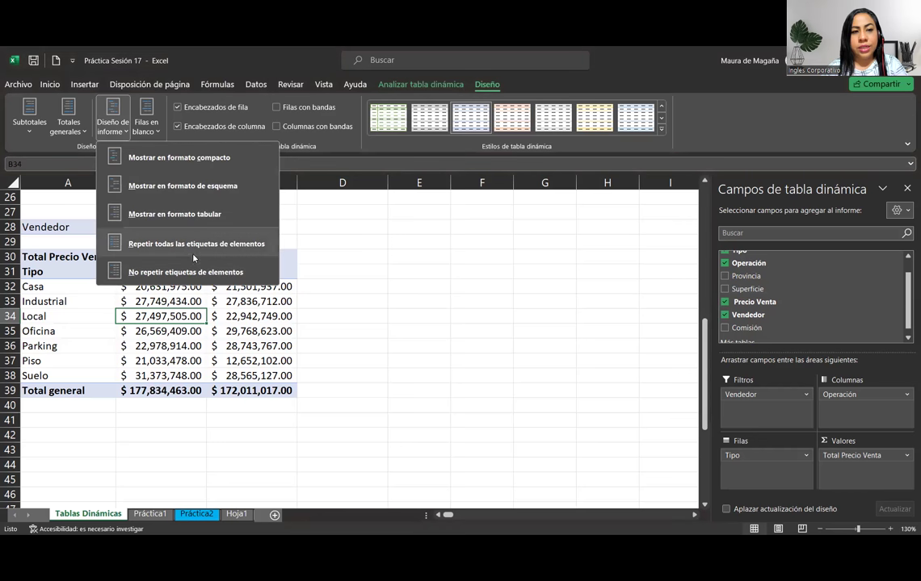
pyautogui.click(196, 245)
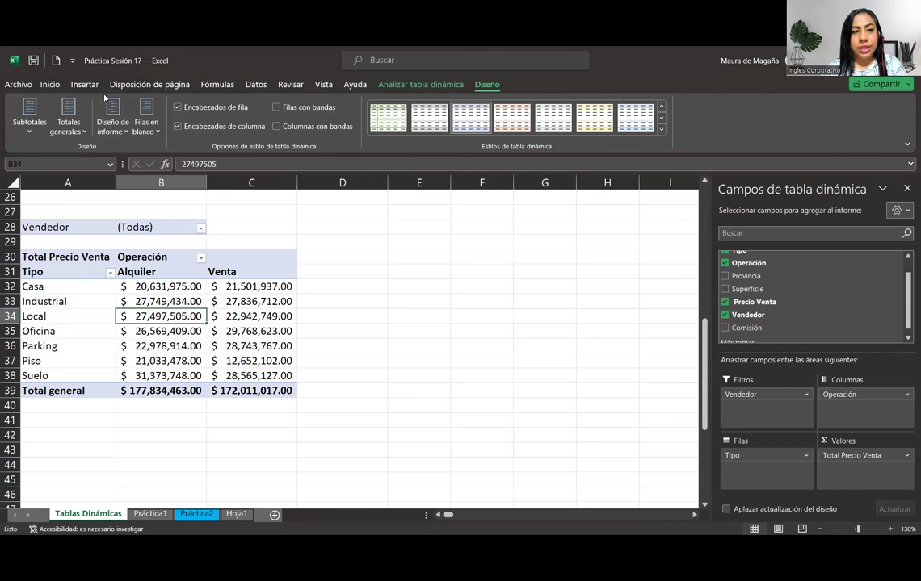
# - Set the item labels to not repeat and return the report layout to compact form
pyautogui.click(113, 120)
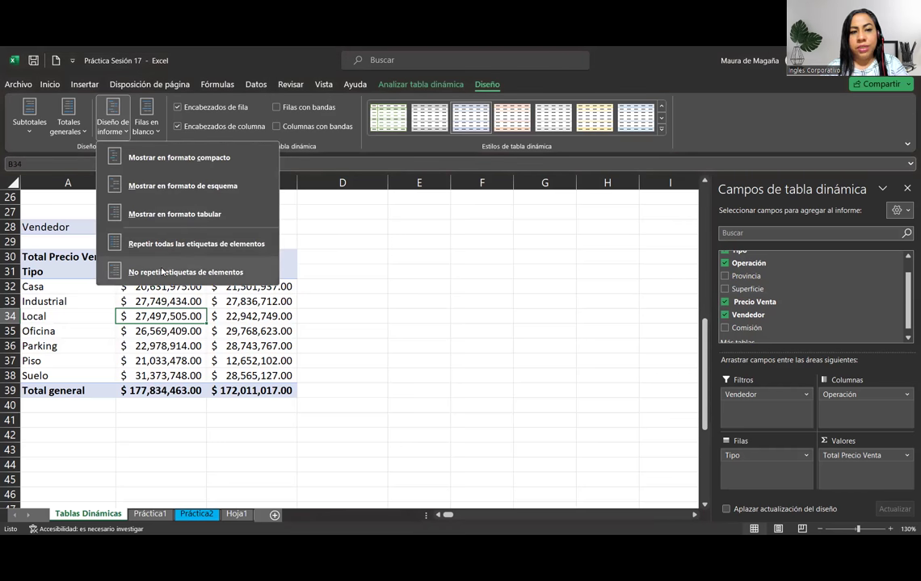
pyautogui.click(162, 271)
pyautogui.click(113, 119)
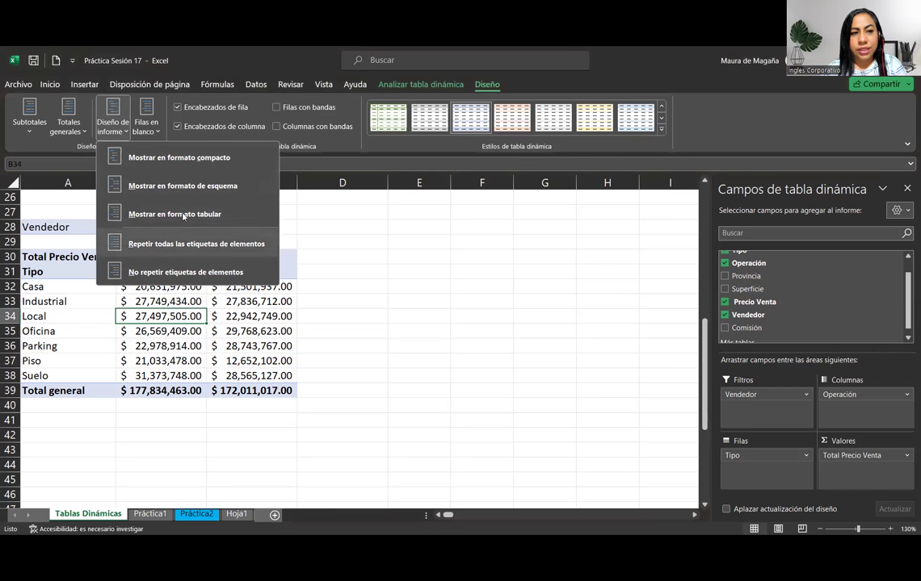
pyautogui.click(177, 160)
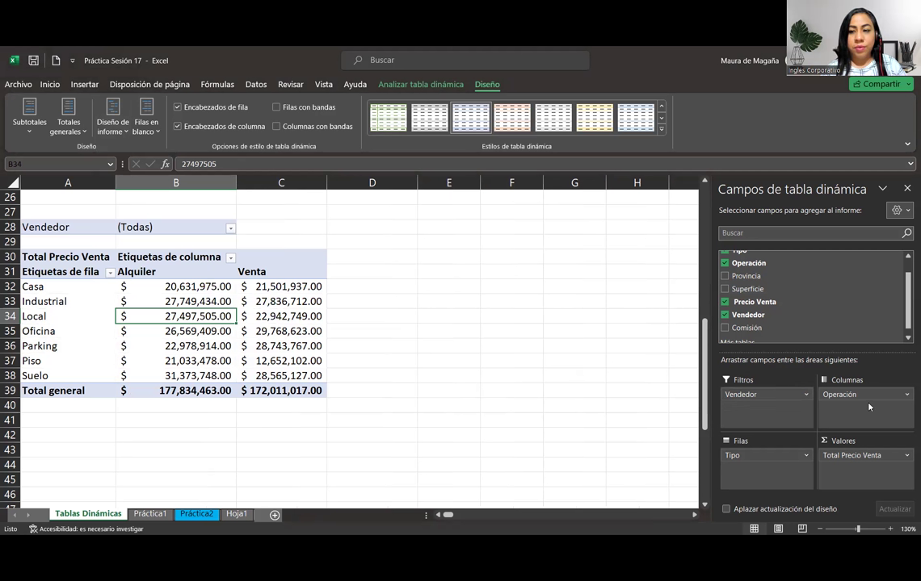
# - Move the Operación field above Tipo in the Filas area and reduce the sheet zoom to 110%
pyautogui.moveTo(873, 393); pyautogui.dragTo(762, 456)
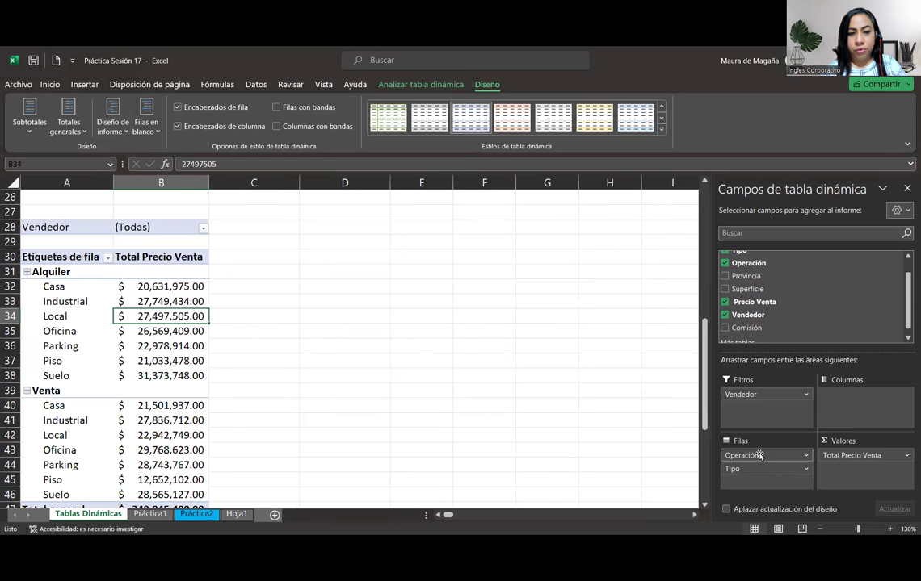
pyautogui.moveTo(706, 391)
pyautogui.mouseDown()
pyautogui.moveTo(709, 421)
pyautogui.moveTo(715, 399)
pyautogui.mouseUp()
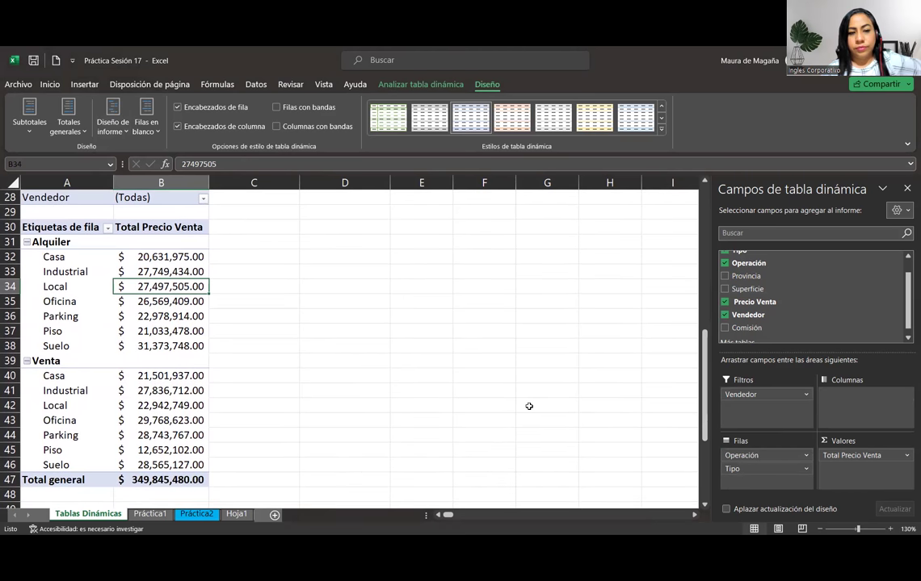
pyautogui.click(818, 530)
pyautogui.click(818, 529)
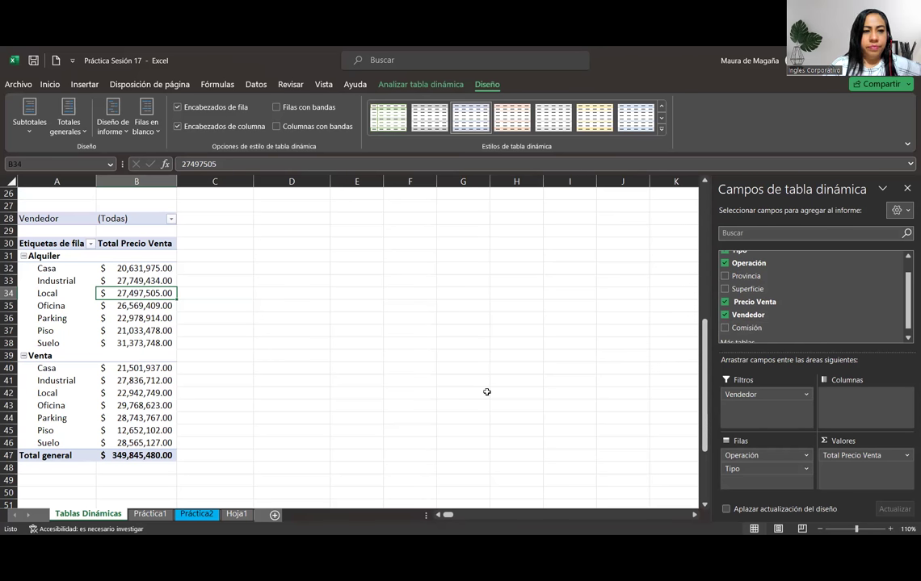
# - Try the outline report layout (formato de esquema) and the tabular layout on the pivot table
pyautogui.click(122, 132)
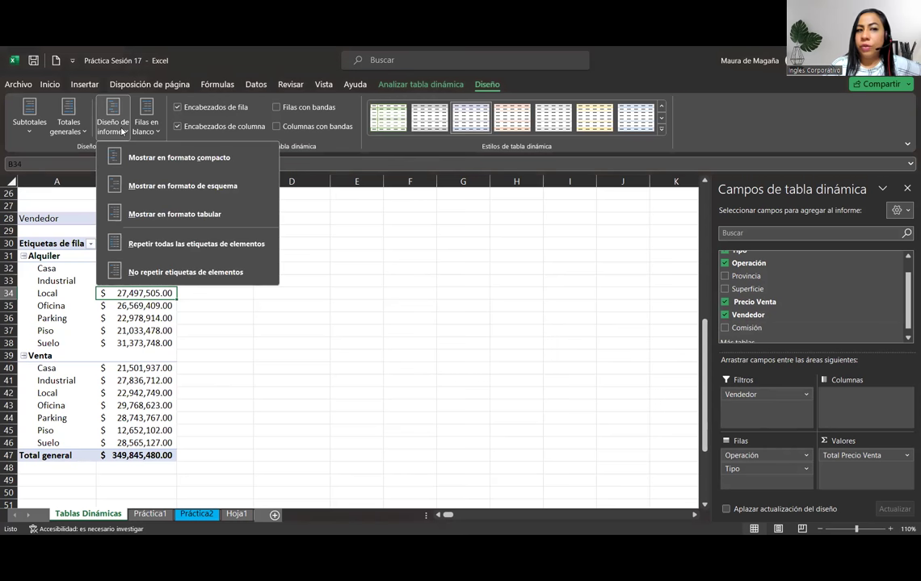
pyautogui.click(207, 185)
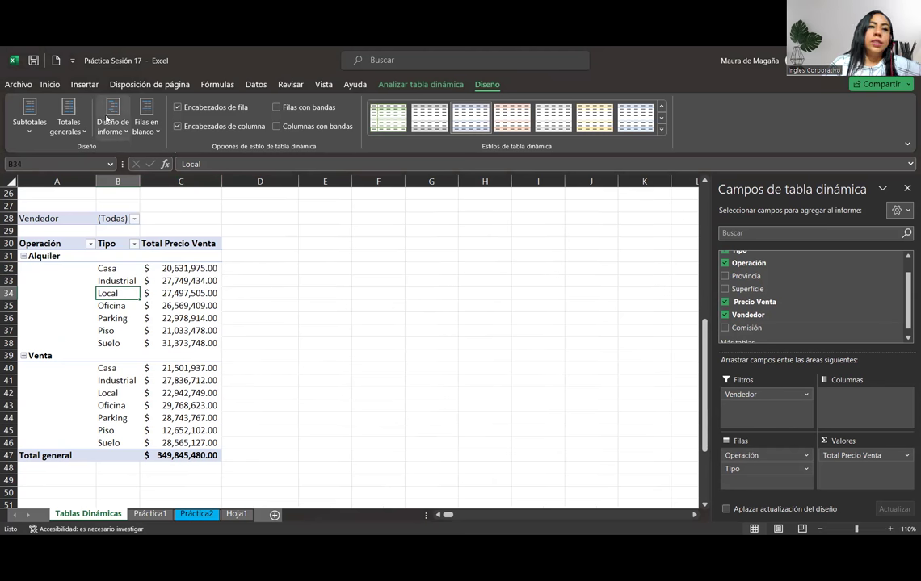
pyautogui.click(108, 119)
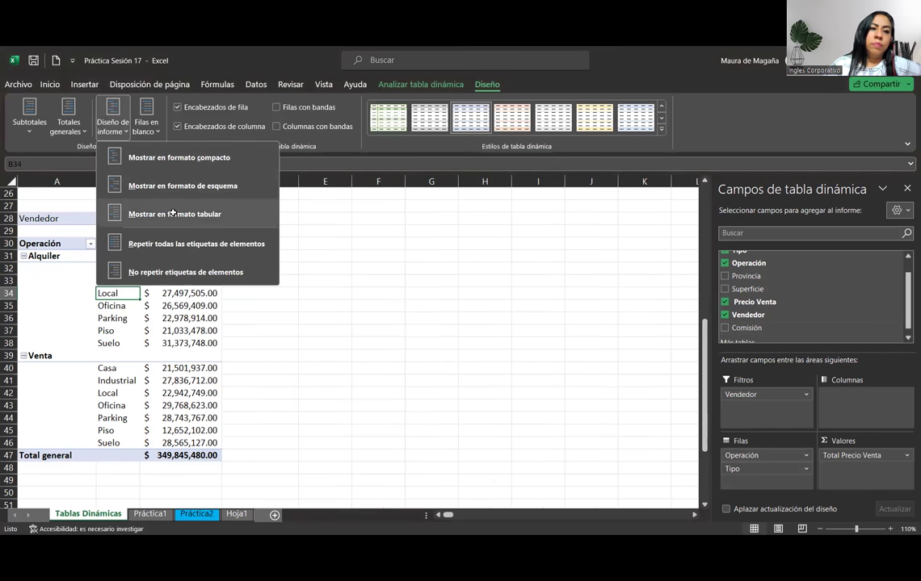
pyautogui.click(173, 213)
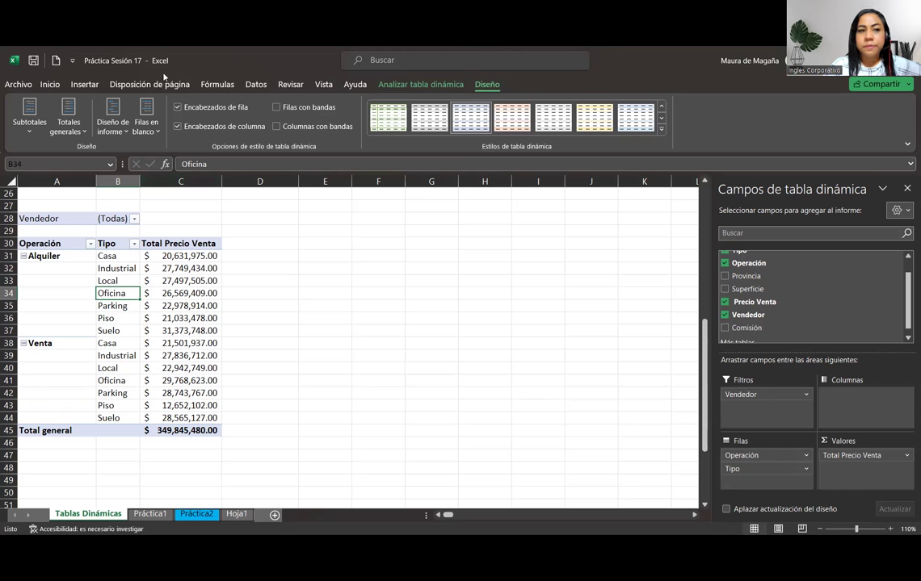
pyautogui.click(108, 124)
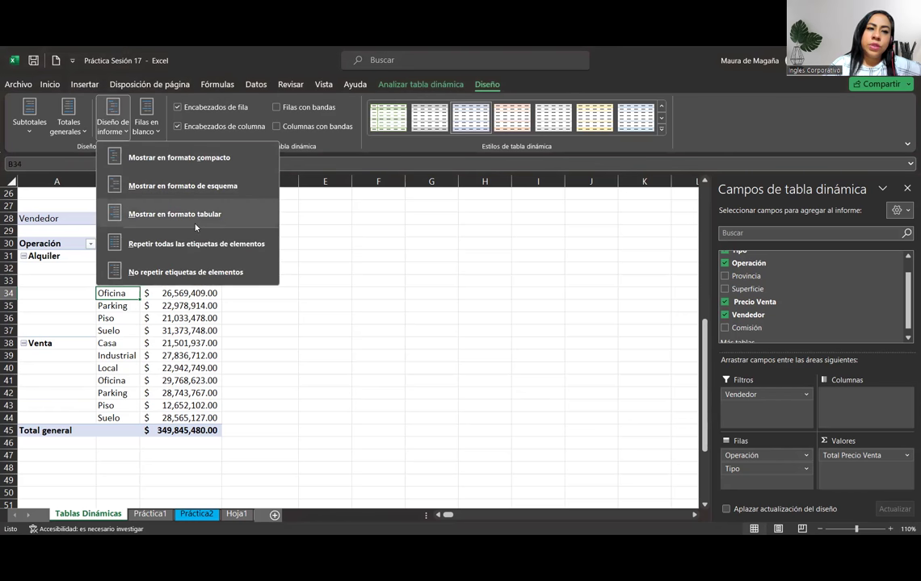
pyautogui.click(194, 216)
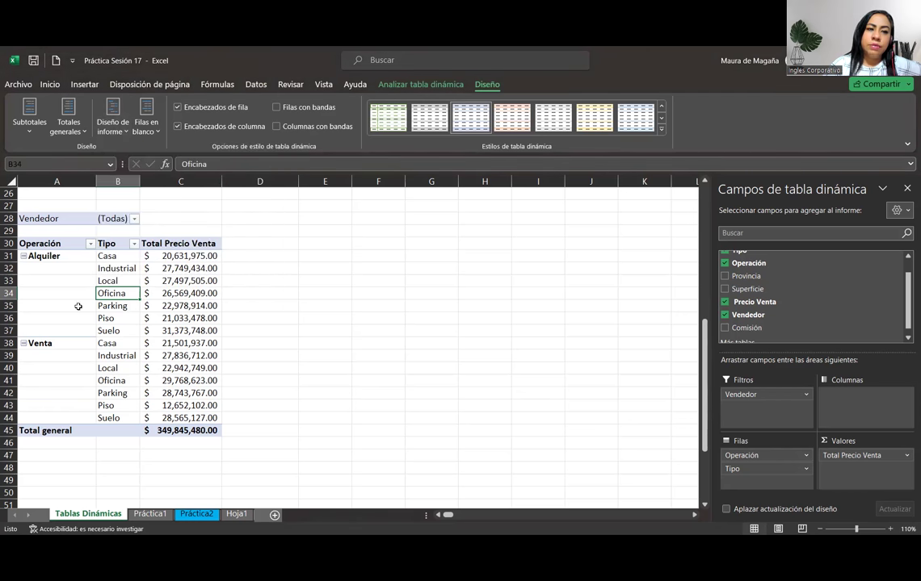
# - Repeat all item labels in the pivot table's Operación column
pyautogui.click(106, 132)
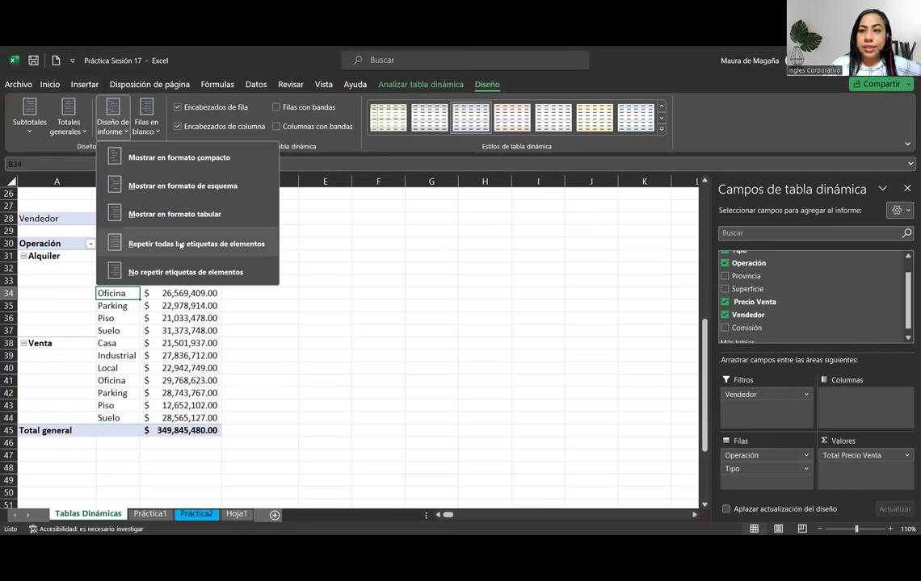
pyautogui.click(180, 245)
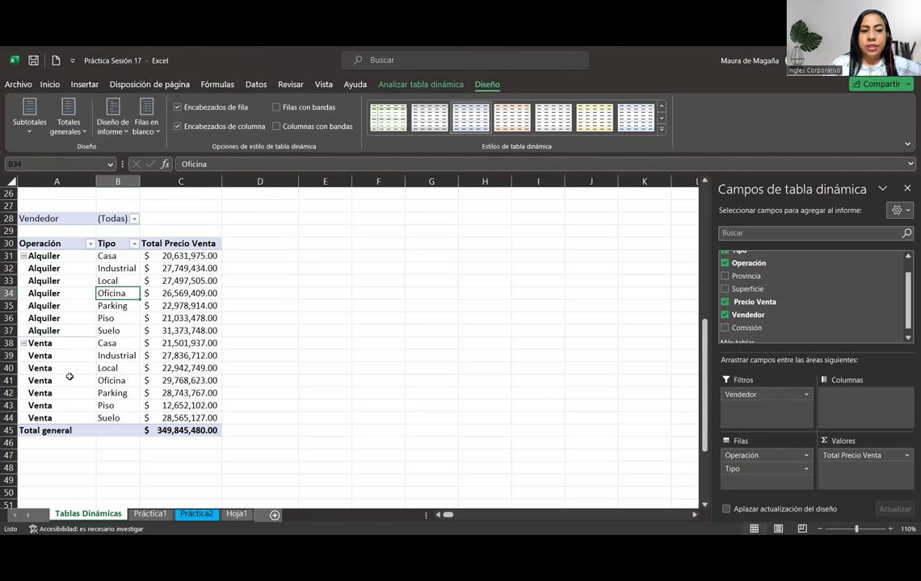
pyautogui.click(121, 381)
pyautogui.moveTo(76, 394); pyautogui.dragTo(109, 406)
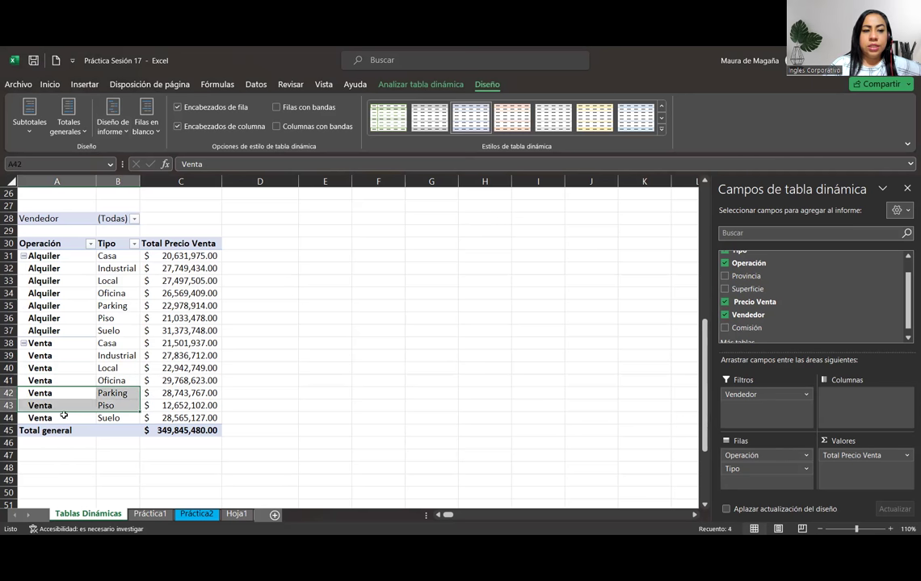
pyautogui.click(113, 415)
pyautogui.click(105, 344)
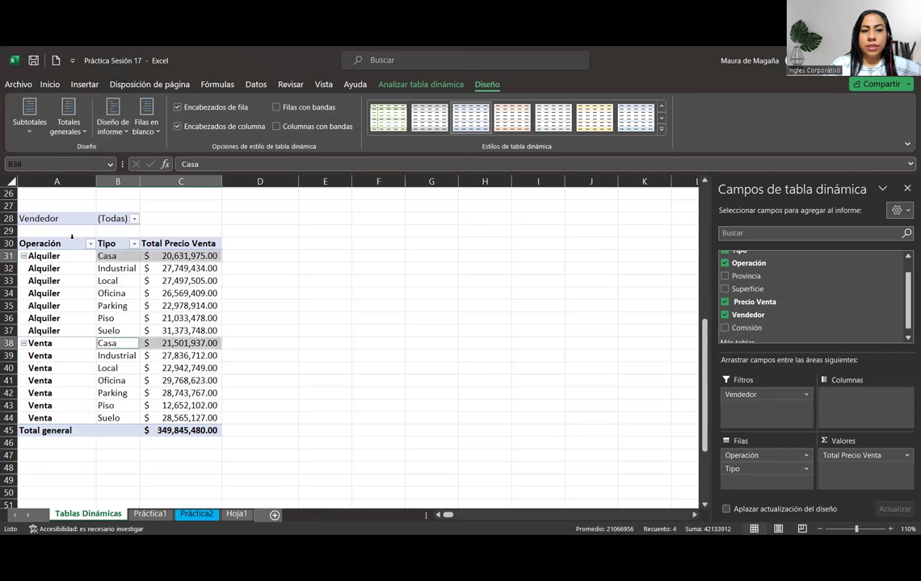
pyautogui.click(68, 280)
# - Set the pivot table's item labels to not repeat and its report layout to outline form
pyautogui.click(118, 119)
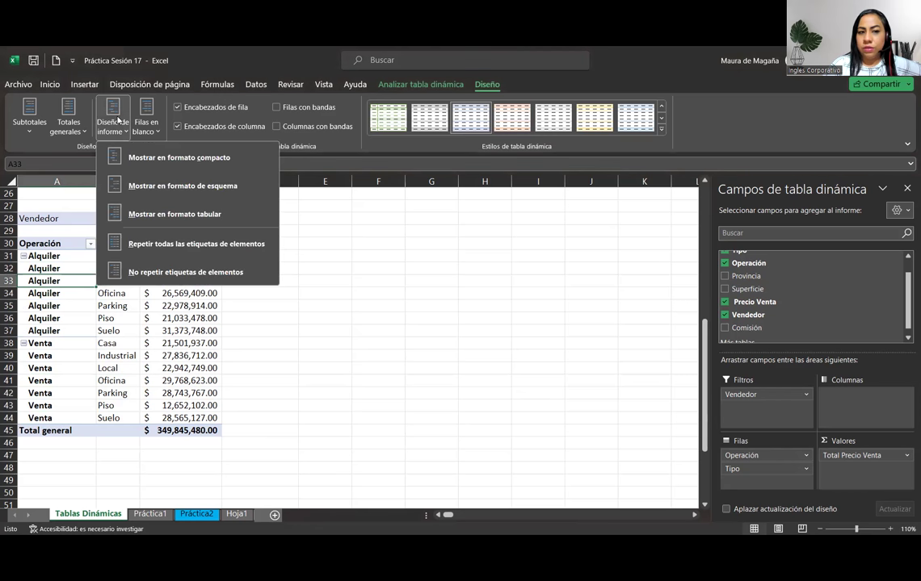
pyautogui.click(166, 271)
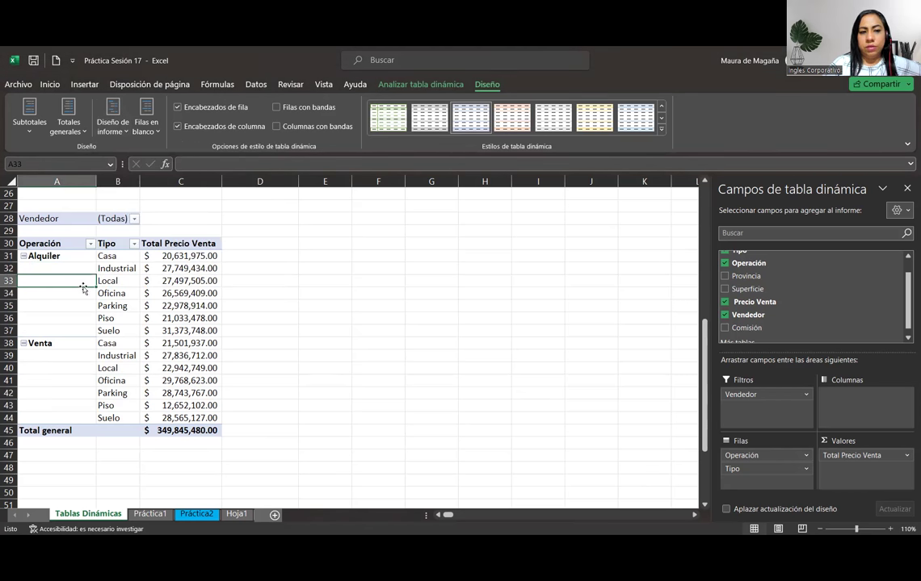
pyautogui.click(116, 130)
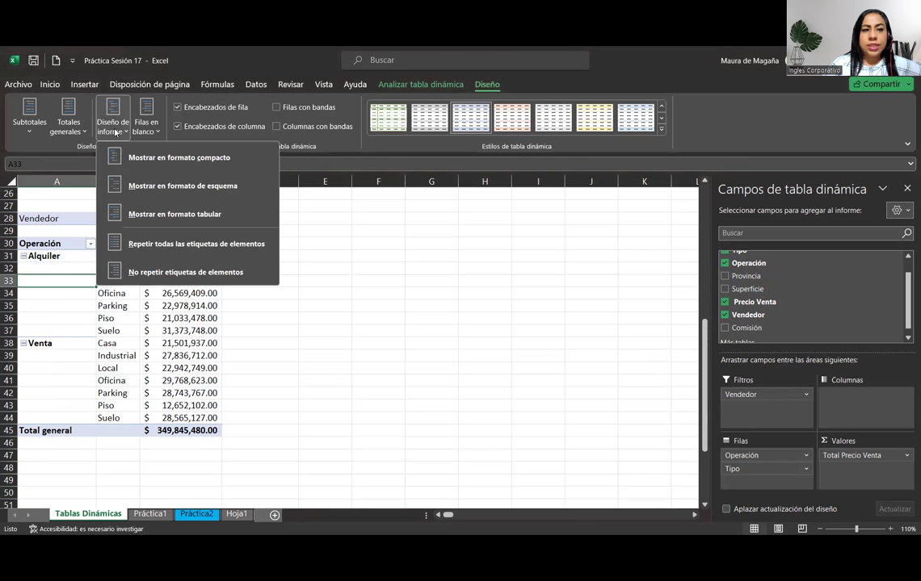
pyautogui.click(143, 183)
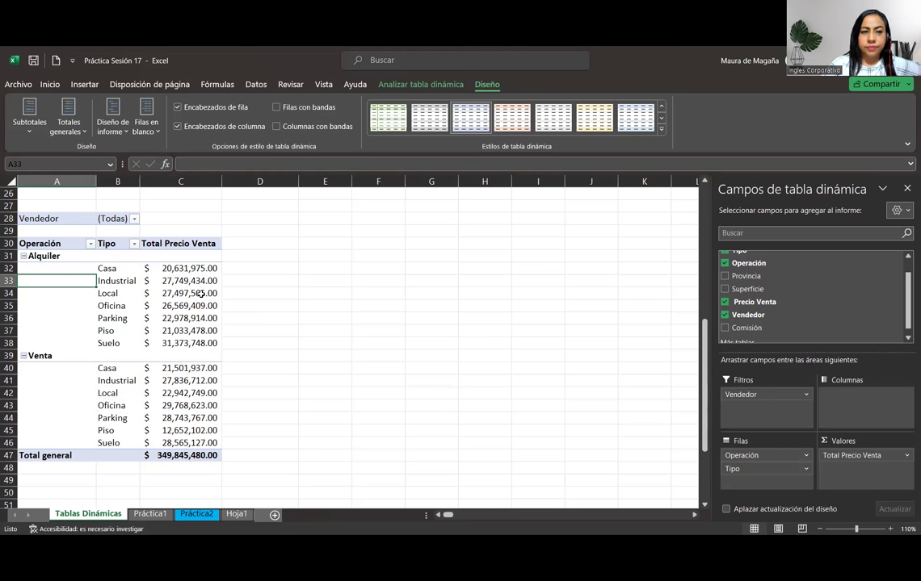
# - Apply the pivot table style "Verde claro, Estilo de tabla dinámica claro 14"
pyautogui.click(663, 134)
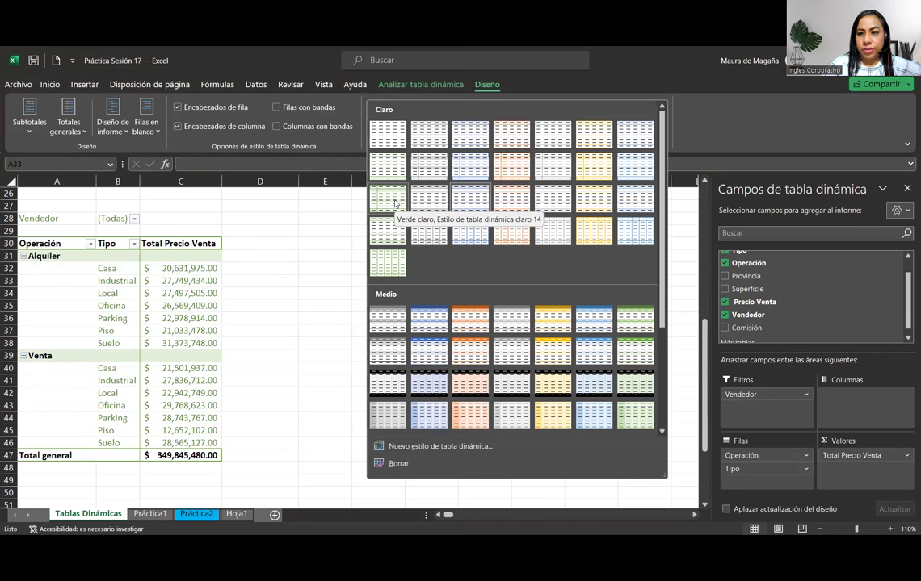
pyautogui.click(81, 281)
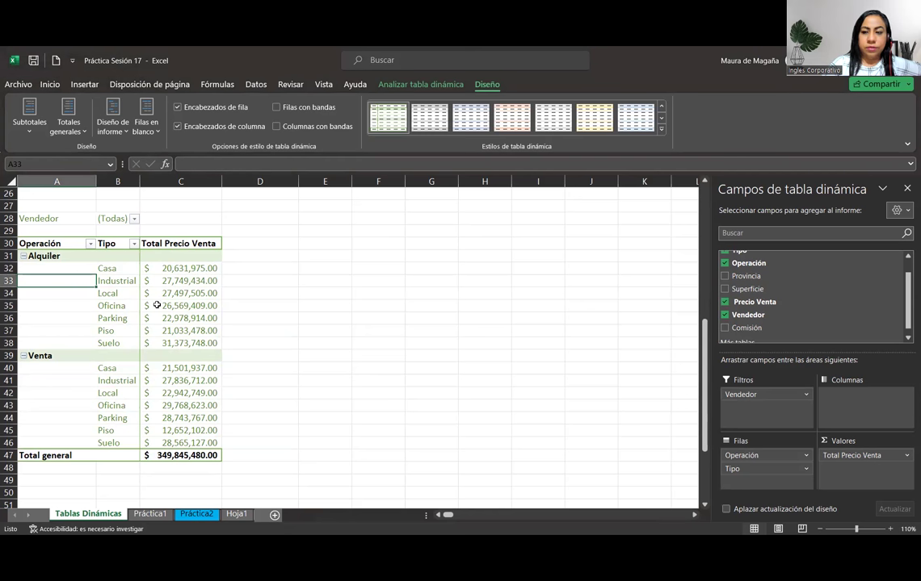
pyautogui.click(175, 277)
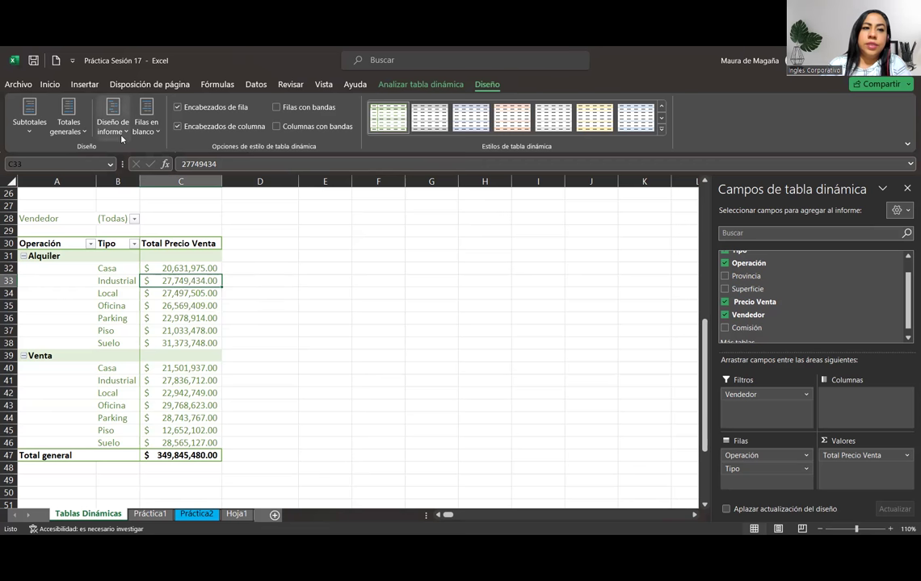
pyautogui.click(158, 136)
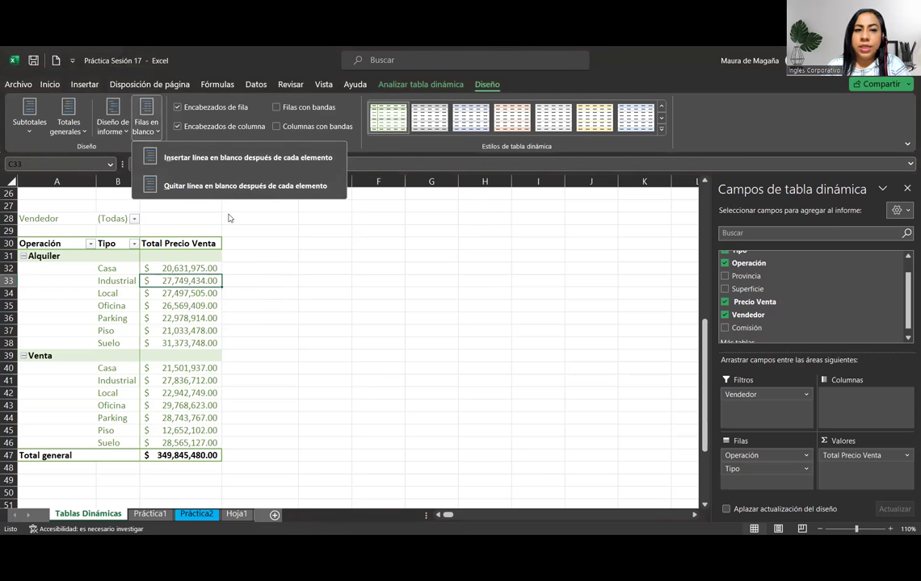
pyautogui.click(122, 327)
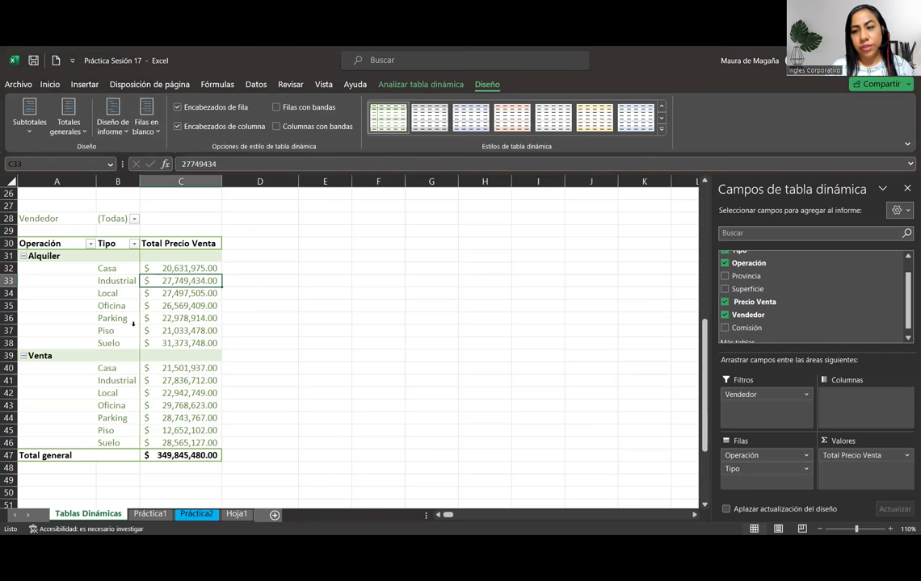
pyautogui.click(124, 323)
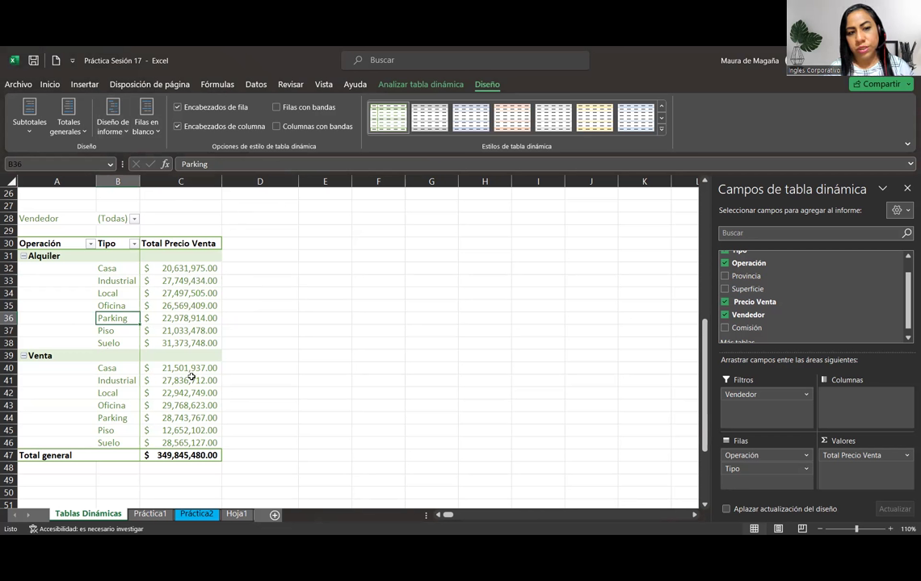
# - Try the Tipo field in the Columnas area and return it to the Filas area below Operación
pyautogui.moveTo(191, 377)
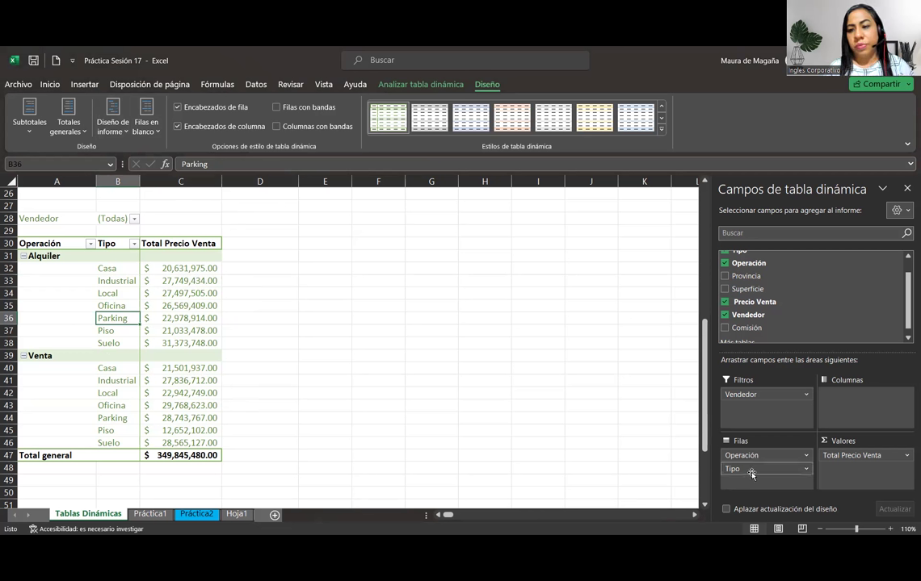
pyautogui.moveTo(751, 473); pyautogui.dragTo(888, 416)
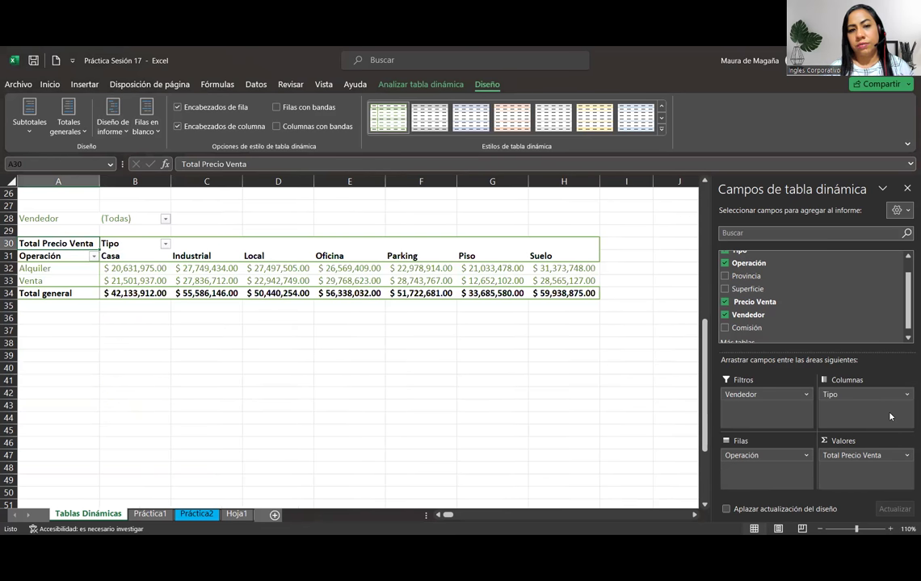
pyautogui.moveTo(832, 394); pyautogui.dragTo(784, 473)
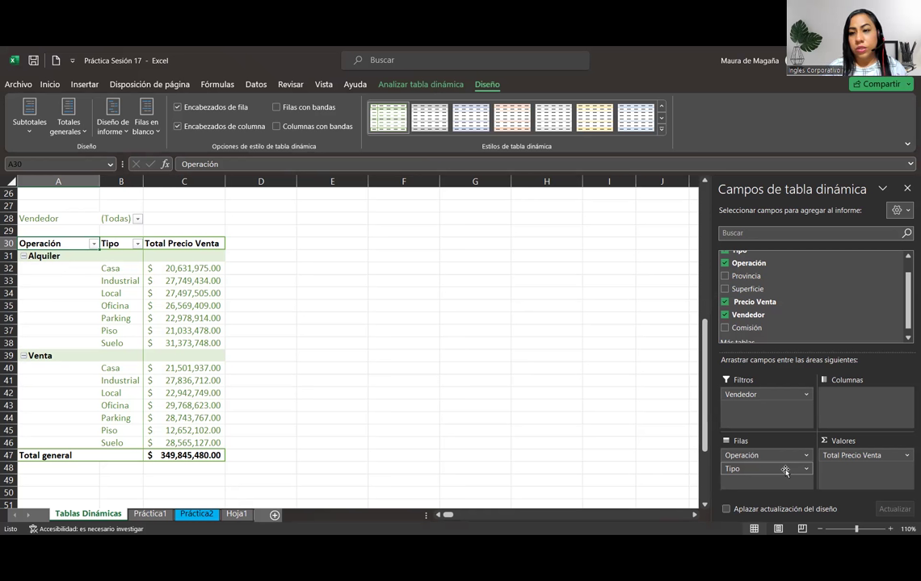
# - Add the Tipo field to the Valores area as a second value, summarized by Recuento
pyautogui.scroll(1, 905, 290)
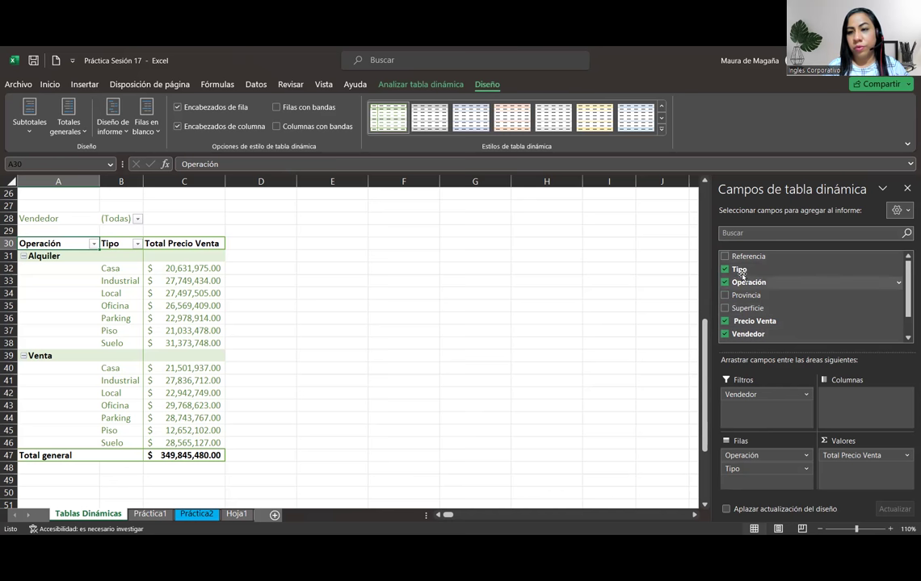
pyautogui.moveTo(740, 271); pyautogui.dragTo(865, 471)
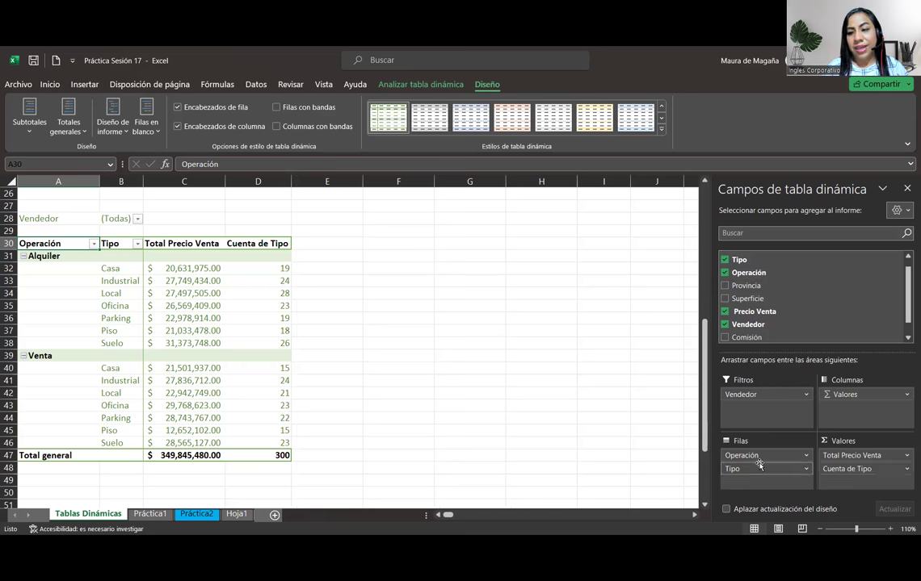
pyautogui.click(906, 470)
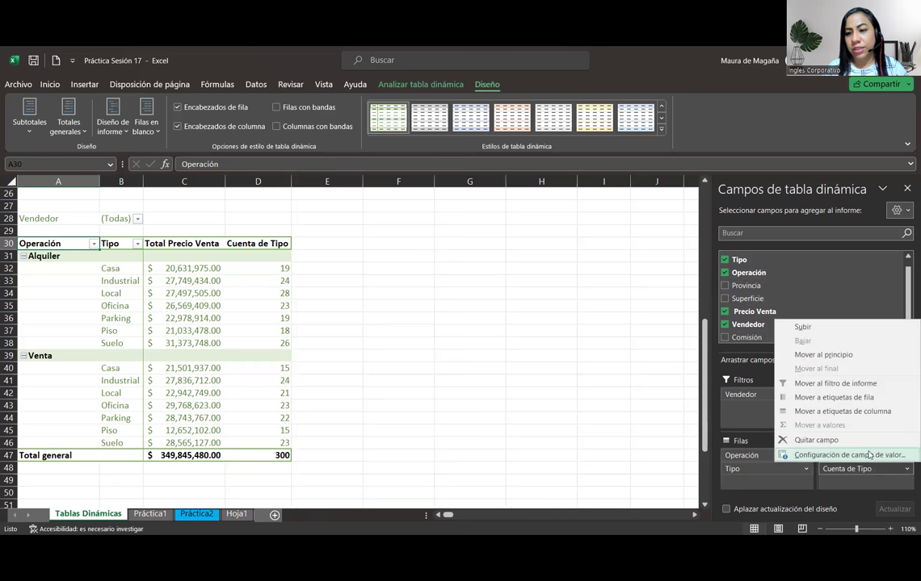
pyautogui.click(868, 454)
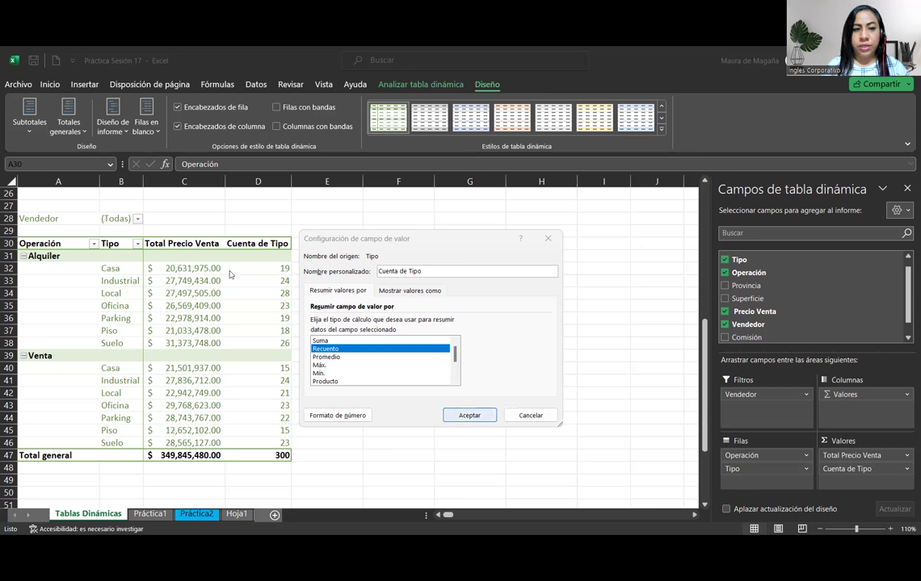
pyautogui.press('Return')
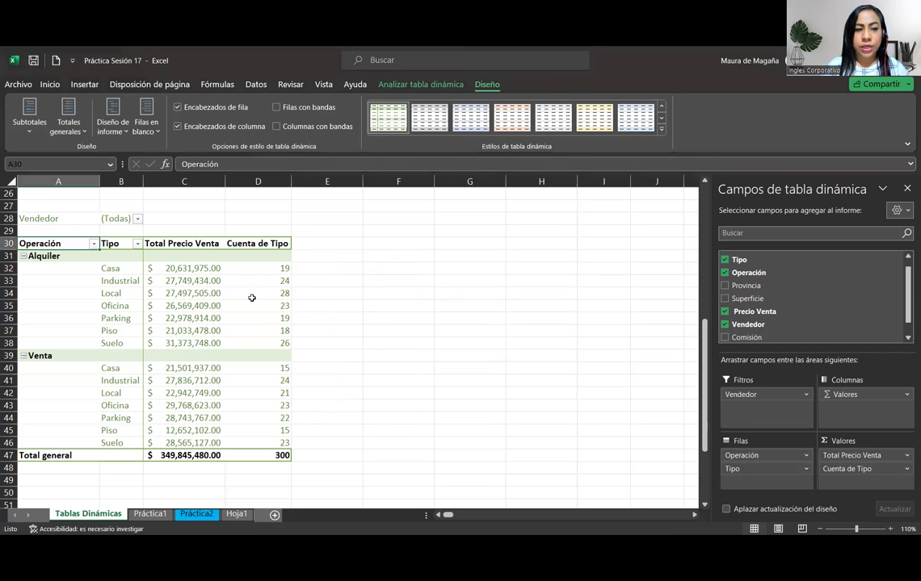
pyautogui.click(253, 303)
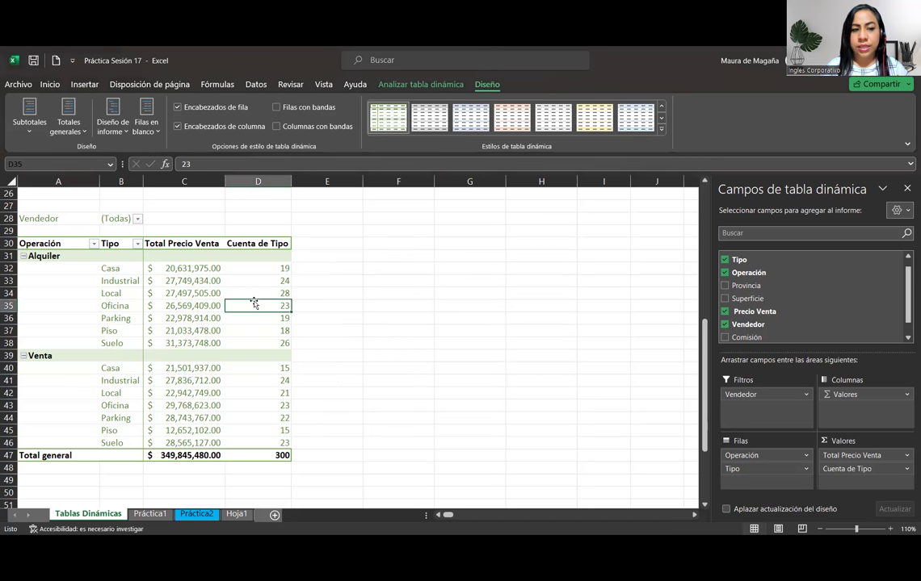
pyautogui.click(255, 344)
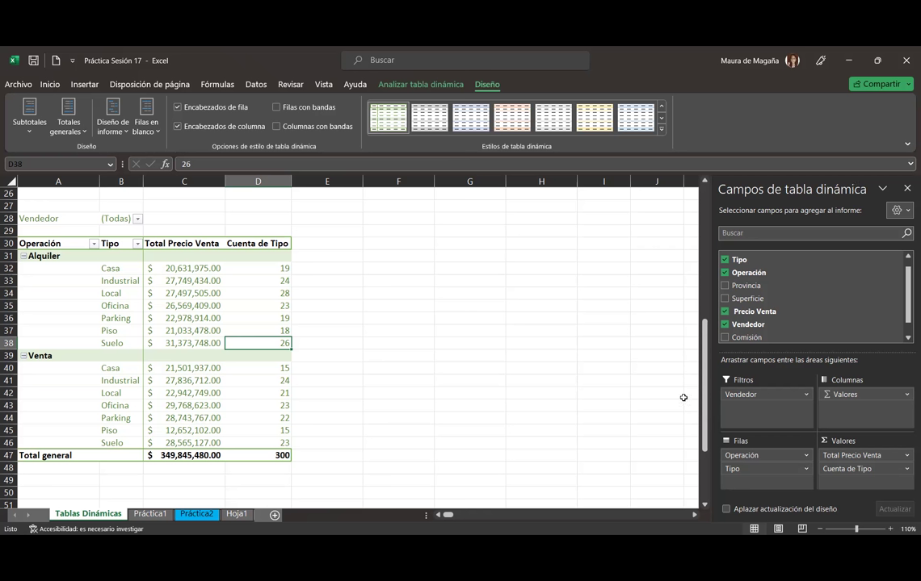
# - Check the value field settings and number format of Total Precio Venta without changing them
pyautogui.click(906, 457)
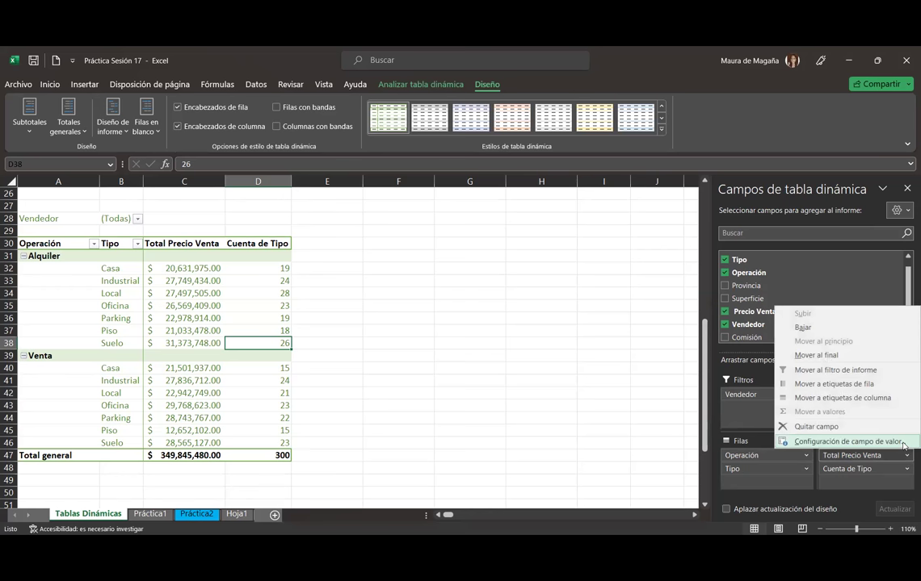
pyautogui.click(903, 442)
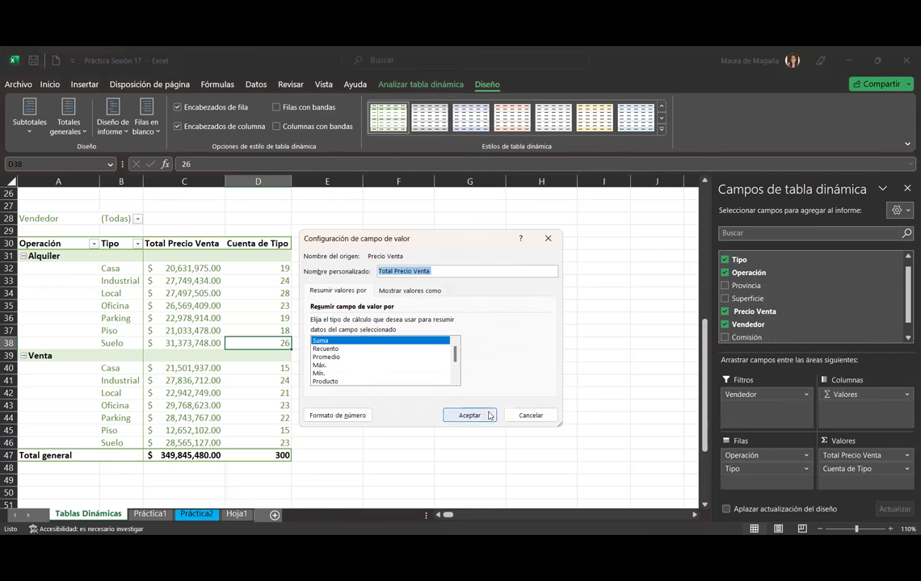
pyautogui.click(344, 418)
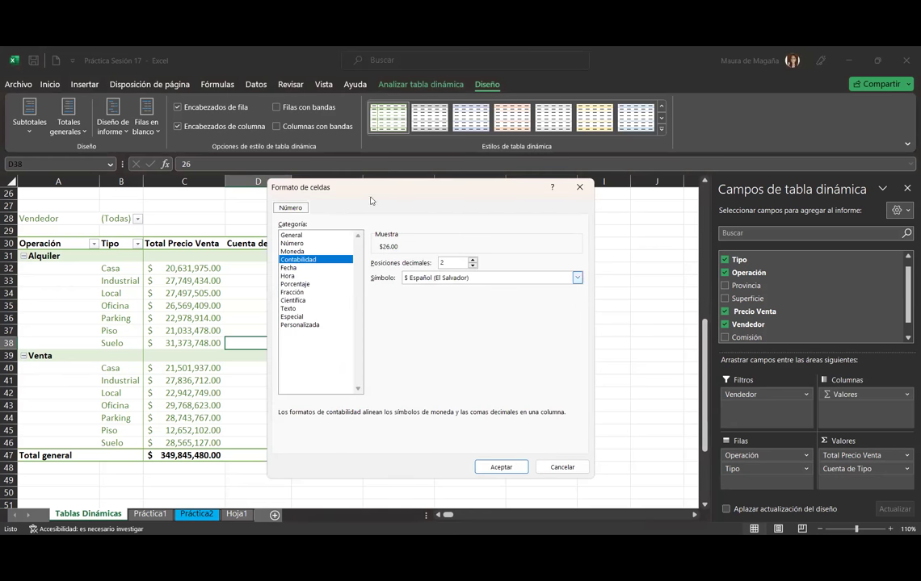
pyautogui.click(579, 194)
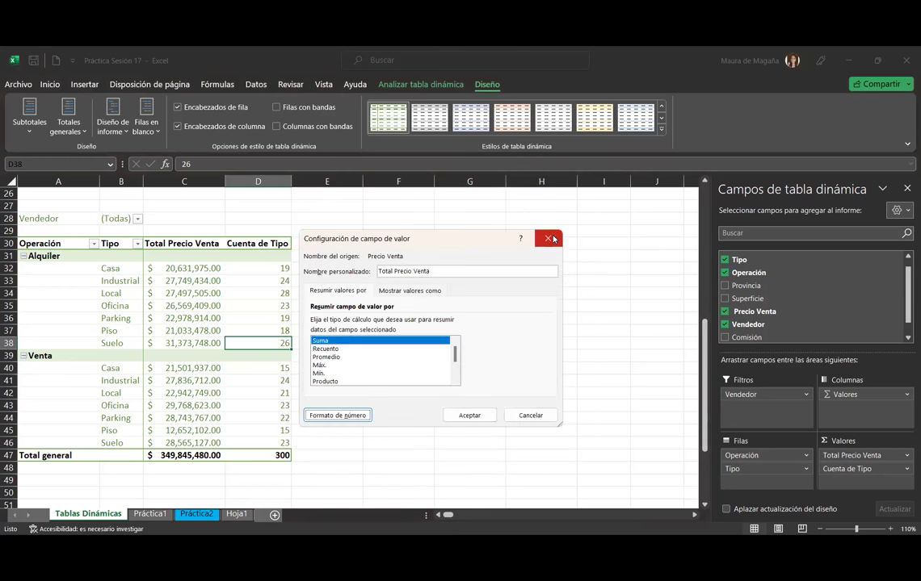
pyautogui.press('Escape')
pyautogui.moveTo(275, 309)
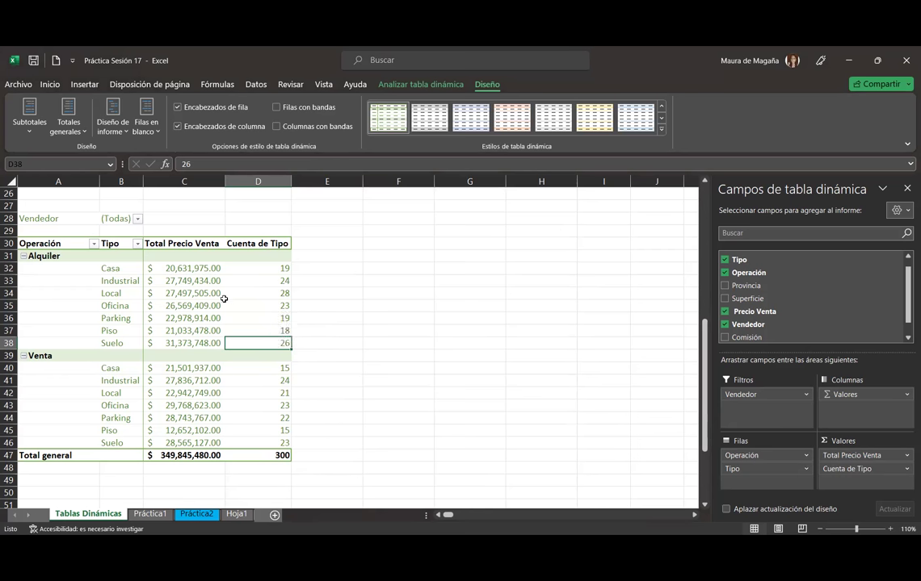
# - Try the Vendedor report filter on the Operación and Tipo pivot table with a single seller, and restore it to (Todas)
pyautogui.moveTo(224, 299)
pyautogui.click(240, 291)
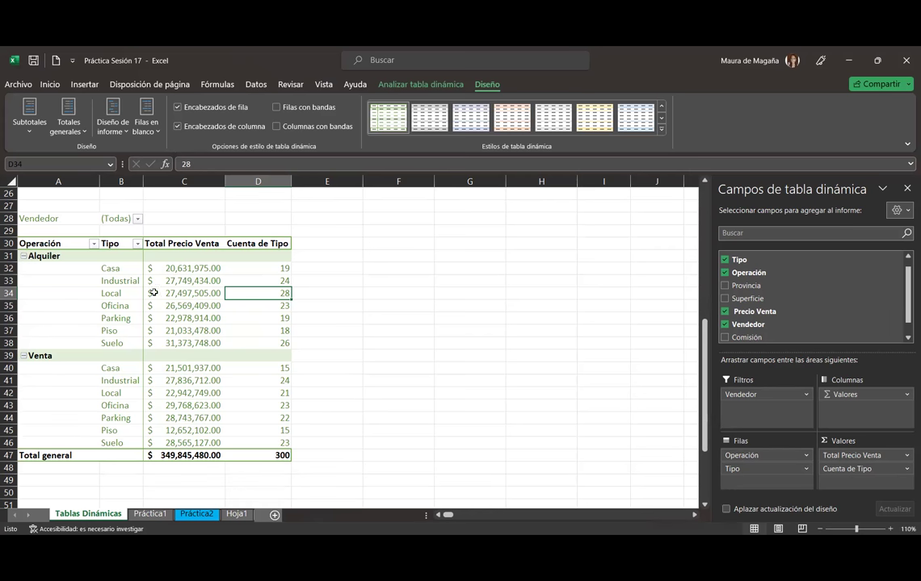
pyautogui.click(128, 218)
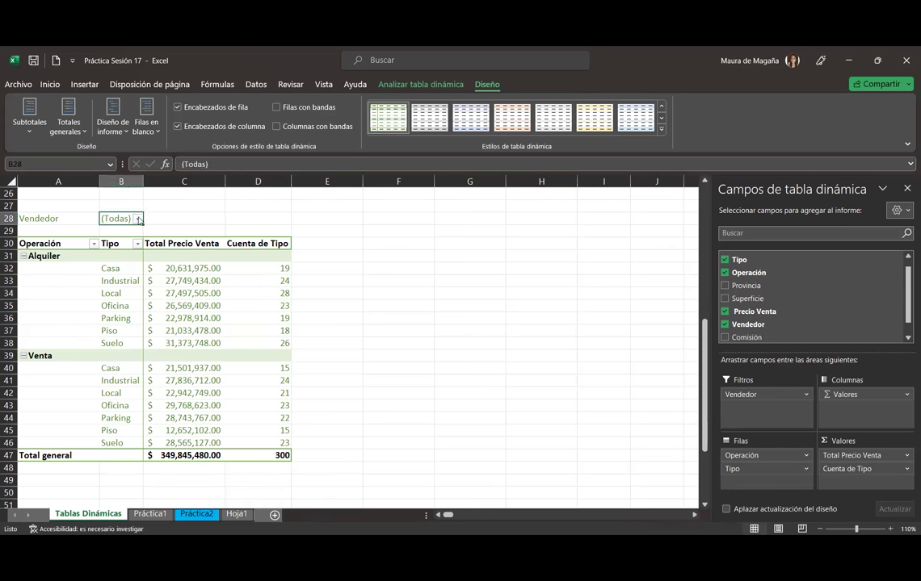
pyautogui.click(138, 219)
pyautogui.click(27, 268)
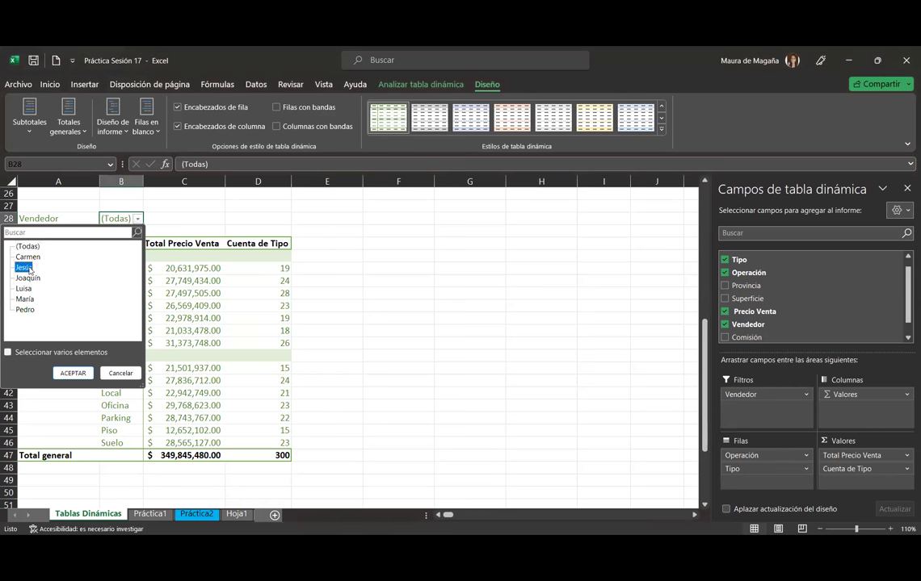
pyautogui.click(72, 373)
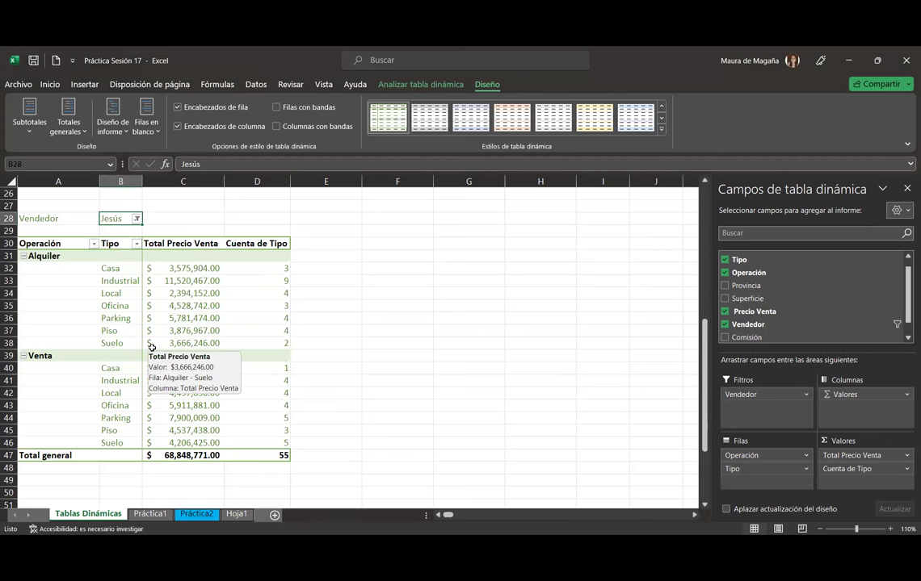
pyautogui.click(137, 219)
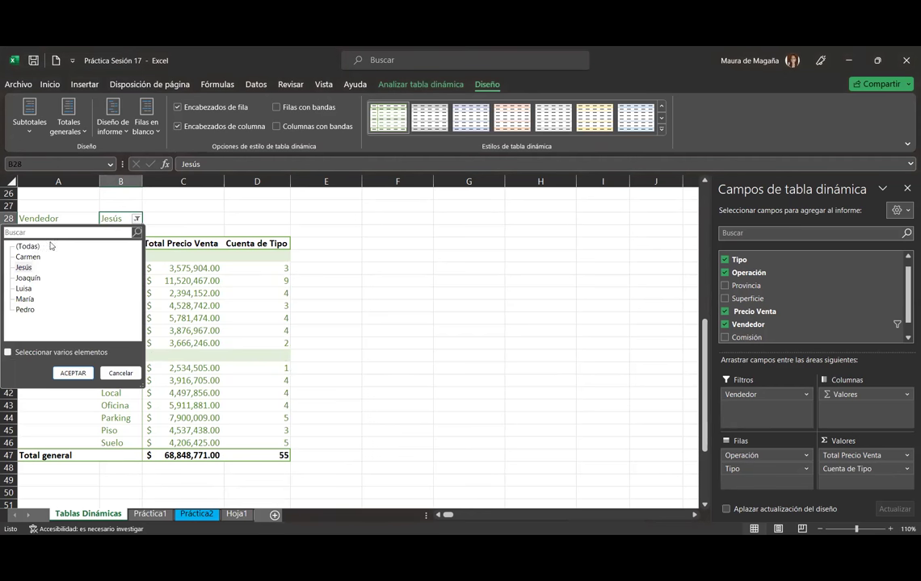
pyautogui.click(61, 372)
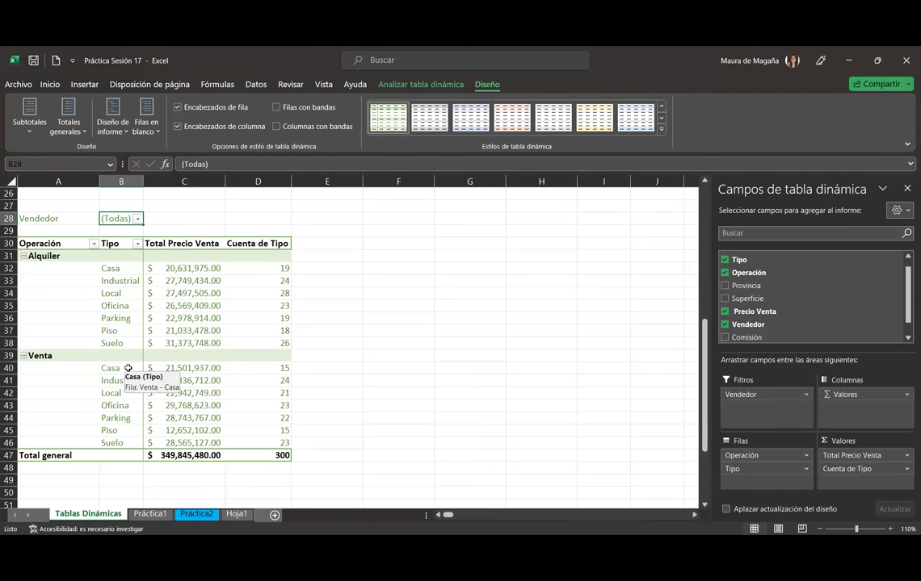
pyautogui.click(102, 281)
pyautogui.click(96, 272)
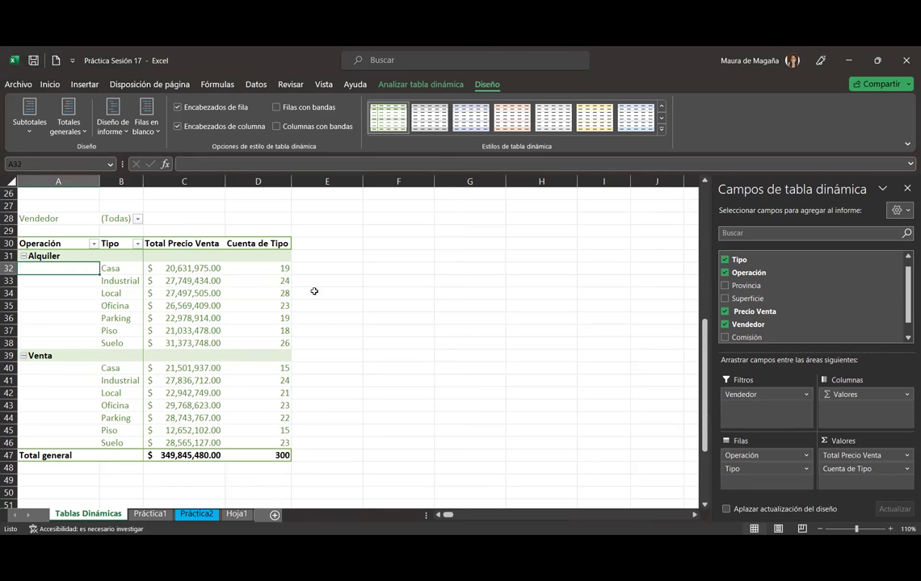
pyautogui.moveTo(167, 317)
pyautogui.moveTo(72, 268)
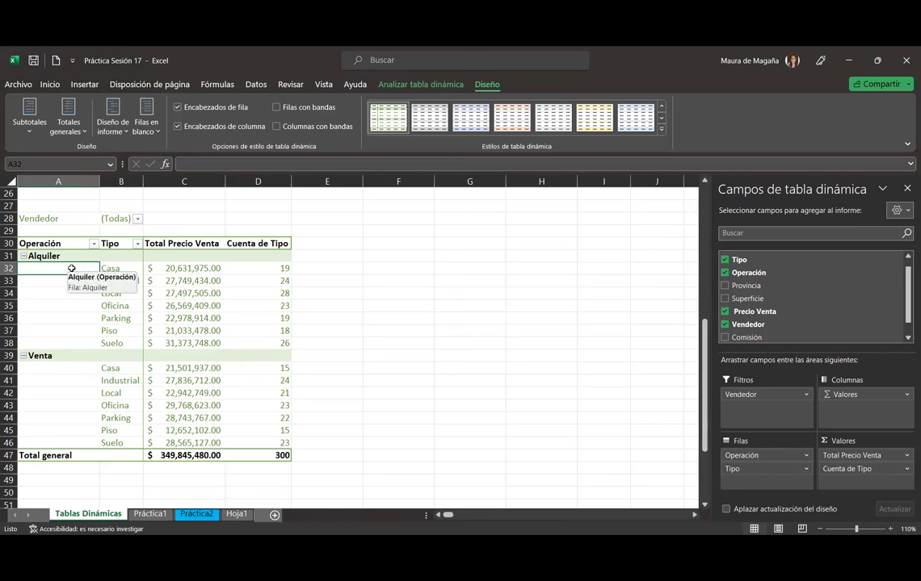
pyautogui.click(421, 84)
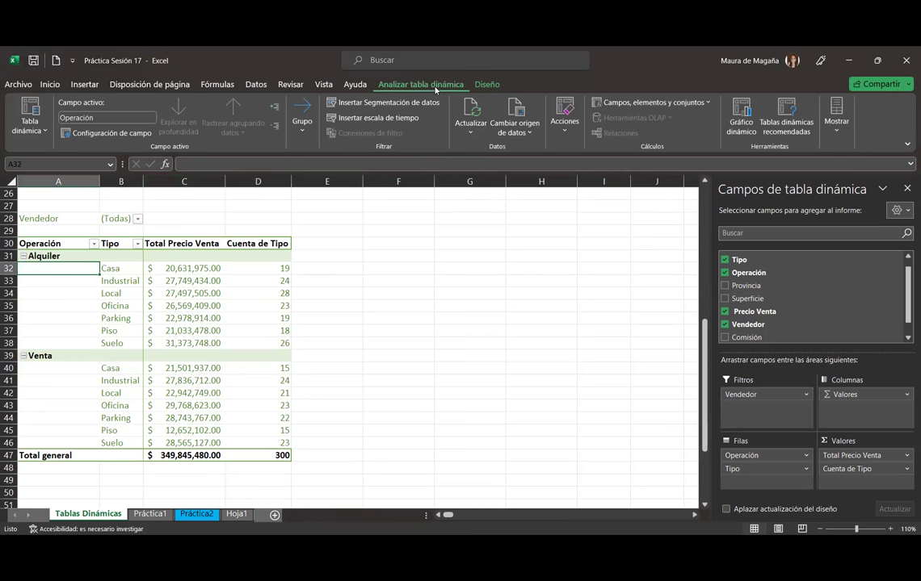
pyautogui.click(30, 121)
pyautogui.click(82, 170)
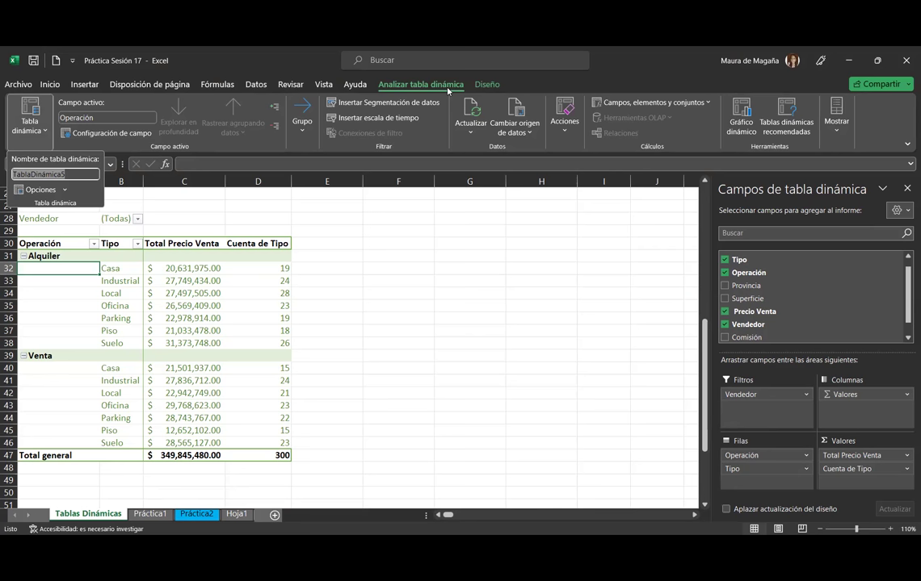
pyautogui.click(179, 283)
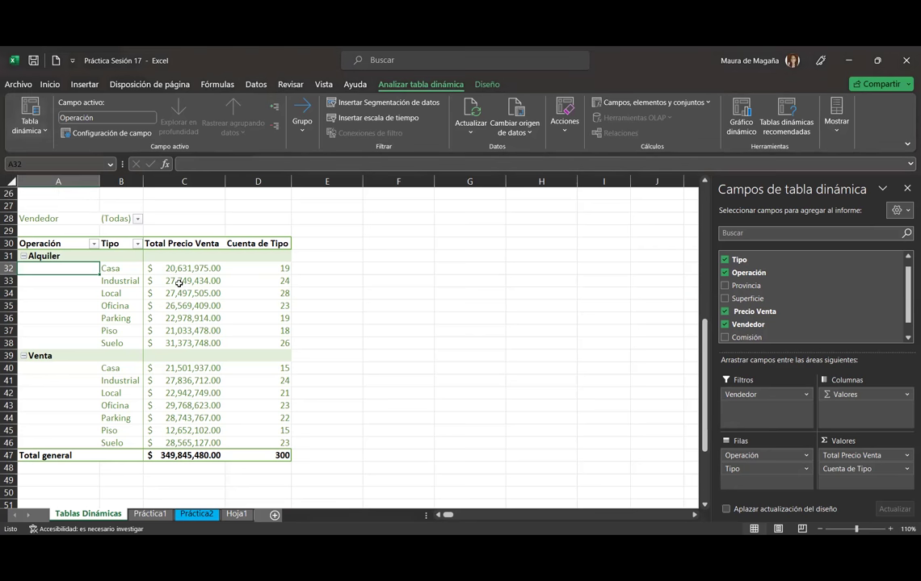
pyautogui.click(349, 285)
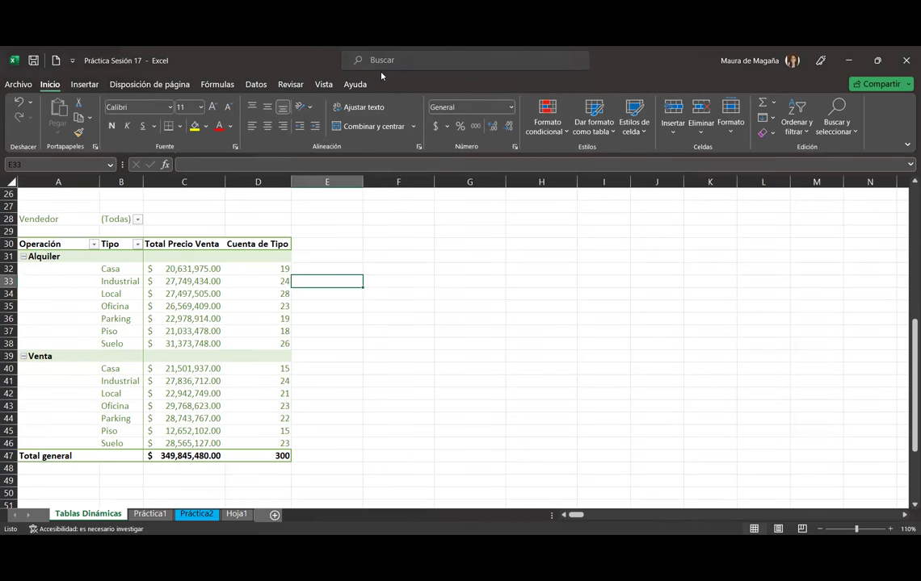
# - Rename the pivot table with the Operación and Tipo rows as TD_Total_Cuenta
pyautogui.click(153, 306)
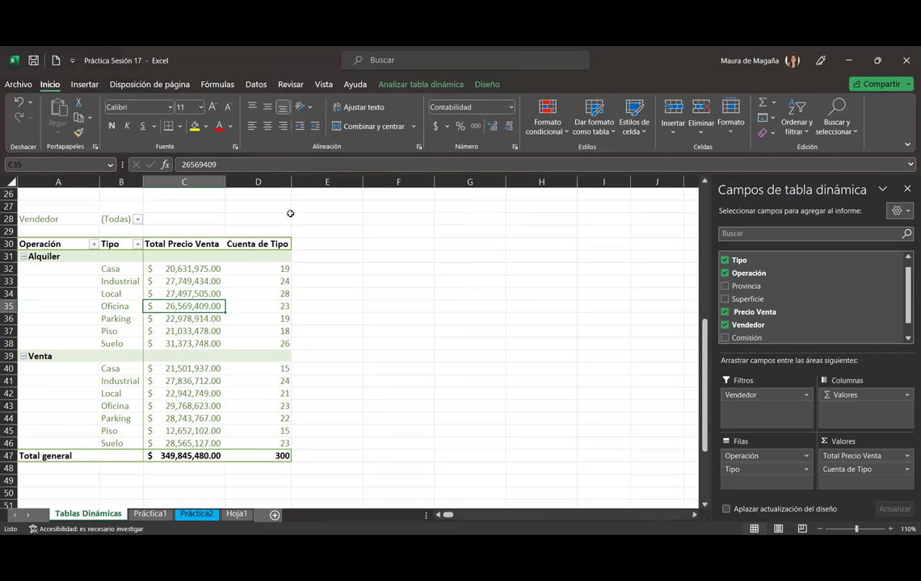
pyautogui.click(409, 86)
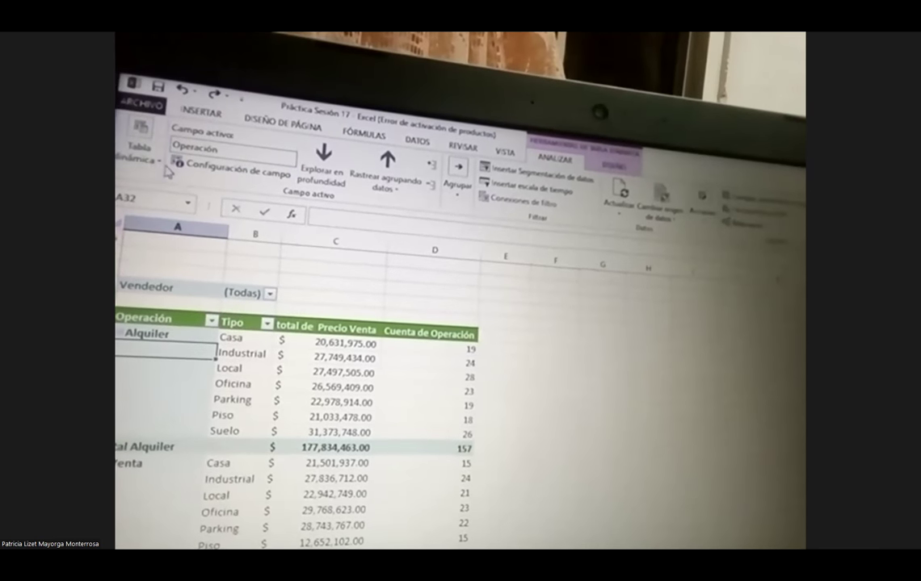
pyautogui.click(159, 162)
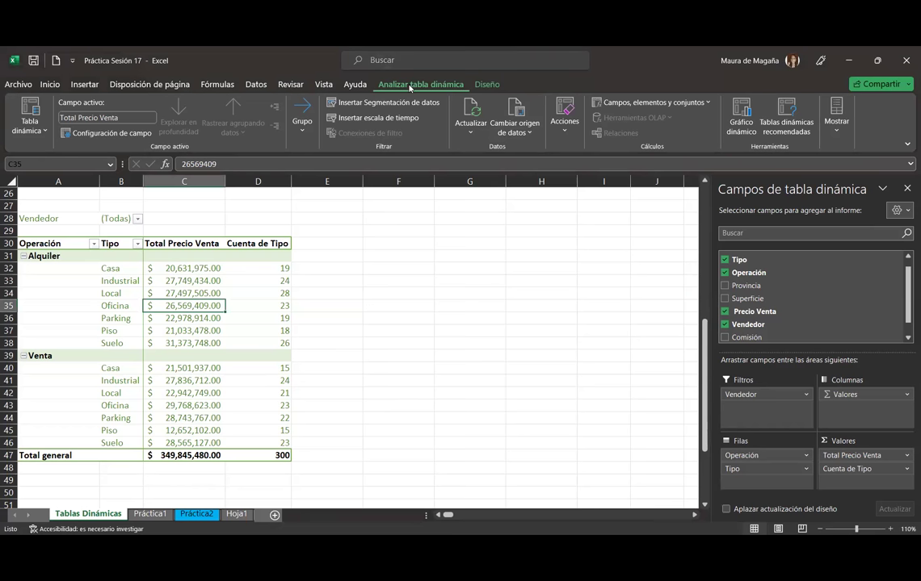
pyautogui.click(37, 128)
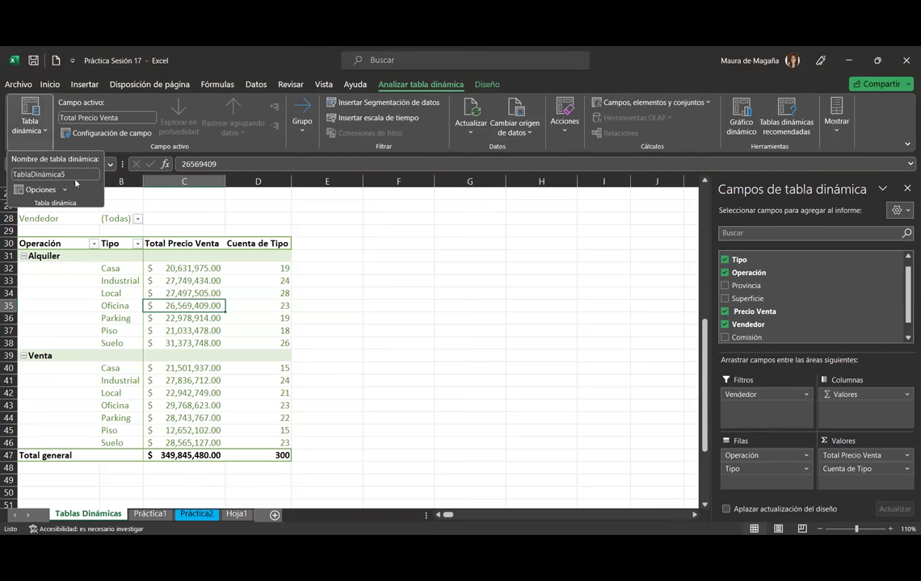
pyautogui.click(81, 173)
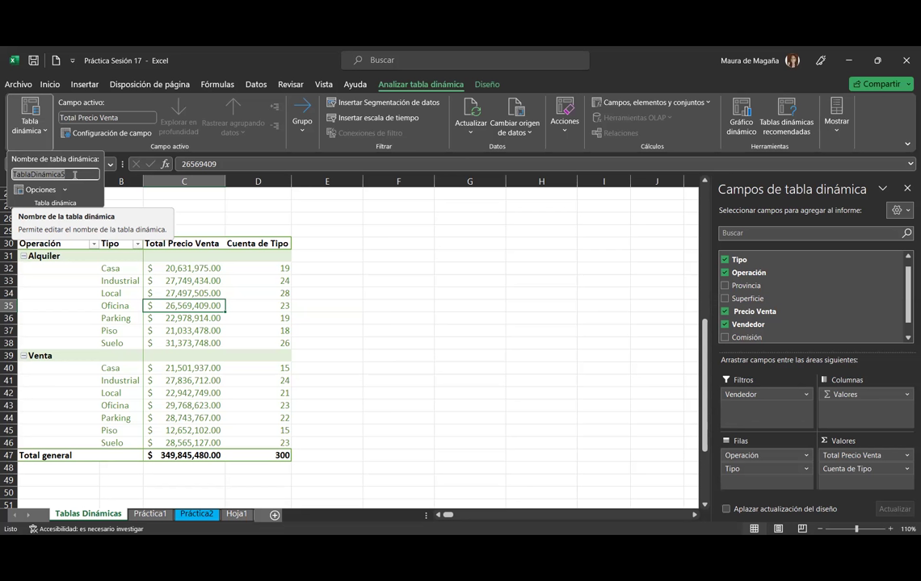
pyautogui.write('TD')
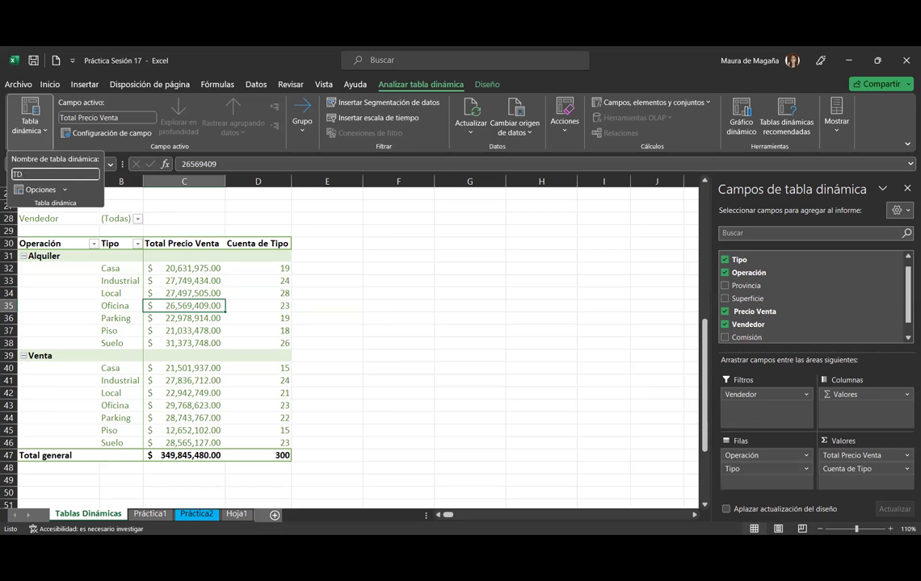
pyautogui.write('_')
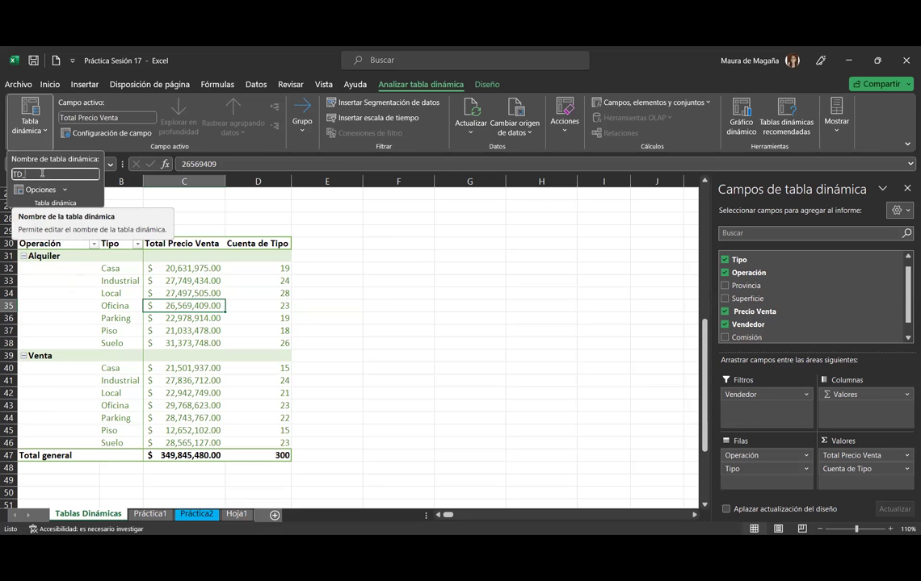
pyautogui.write('Total')
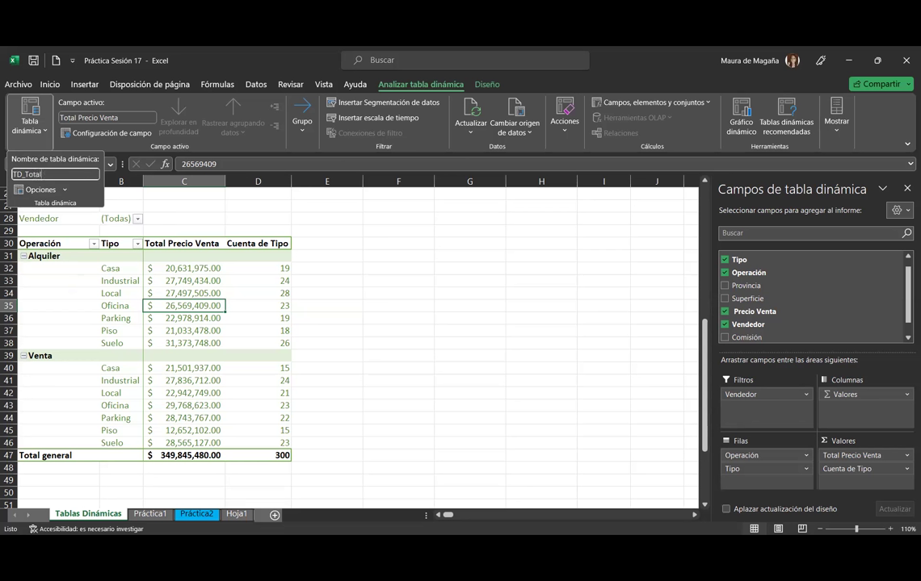
pyautogui.write('_cuenta')
pyautogui.click(50, 173)
pyautogui.press('BackSpace')
pyautogui.write('C')
pyautogui.press('Return')
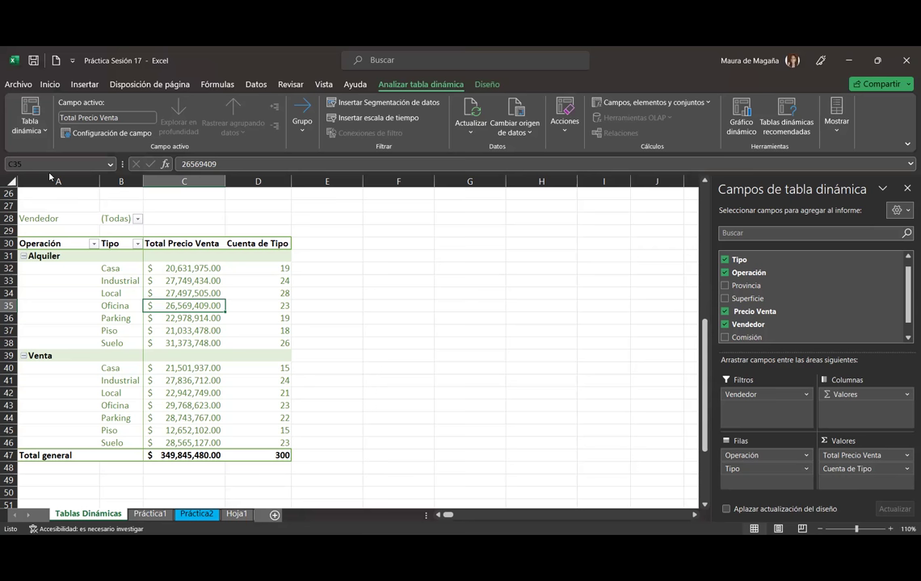
# - Check the name of the pivot table that lists Operación and Tipo
pyautogui.click(77, 255)
pyautogui.click(74, 308)
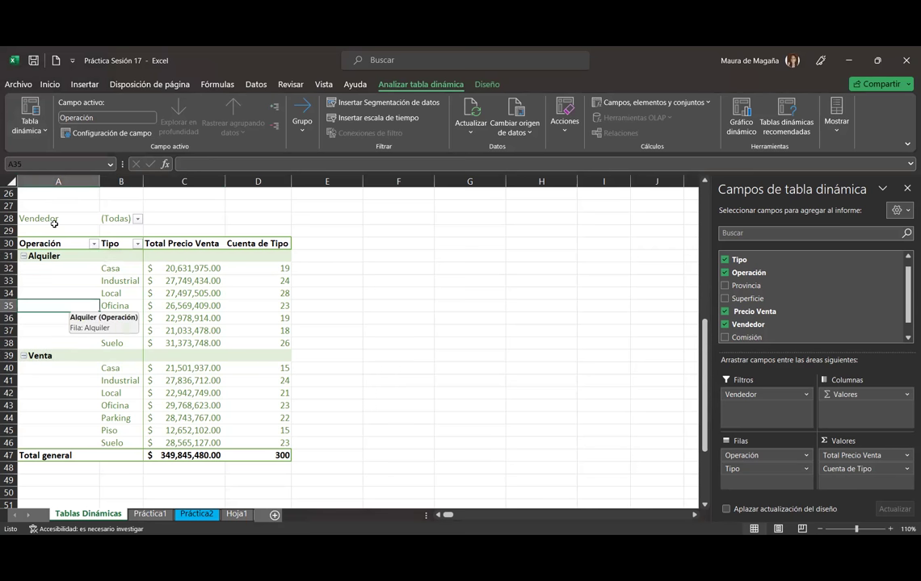
pyautogui.click(30, 119)
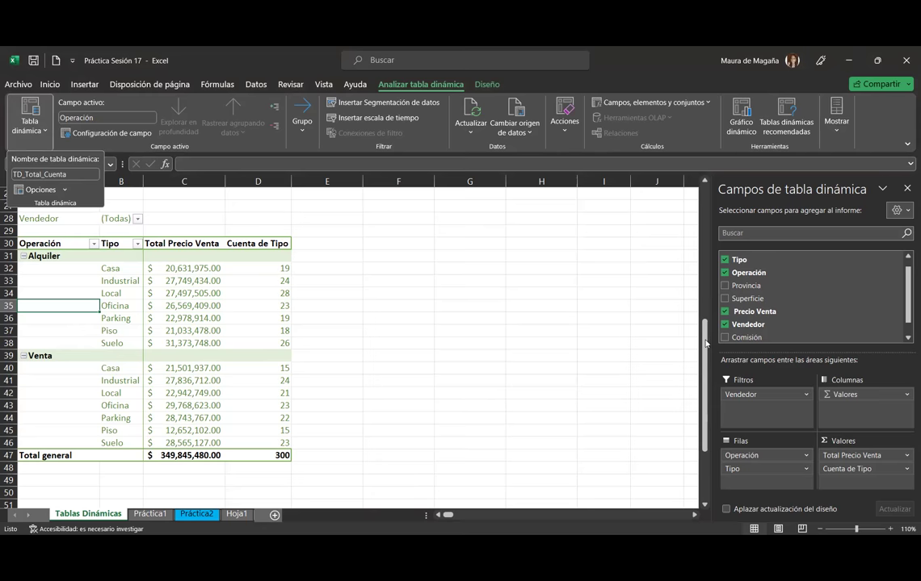
# - Autofit column B to show the full Total Precio Venta amounts in the two upper pivot tables
pyautogui.scroll(7, 150, 295)
pyautogui.click(122, 332)
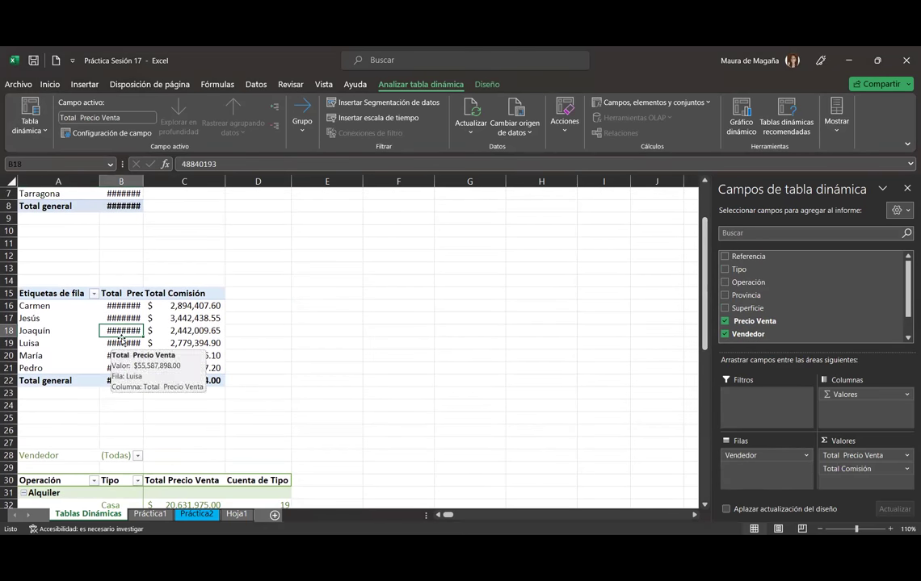
pyautogui.doubleClick(144, 181)
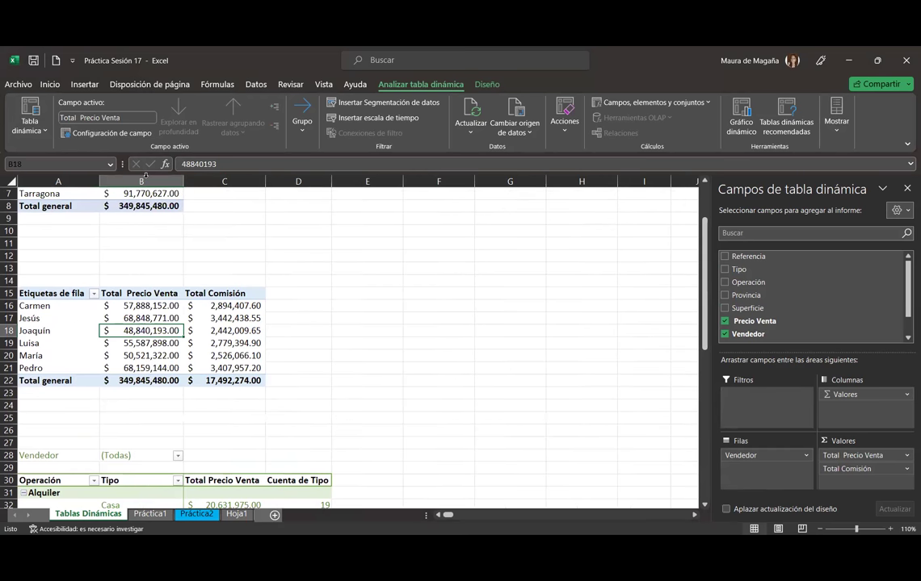
# - Rename the pivot table summarizing sales and commission by Vendedor as TD_Venta_Comisión
pyautogui.moveTo(705, 319); pyautogui.dragTo(709, 290)
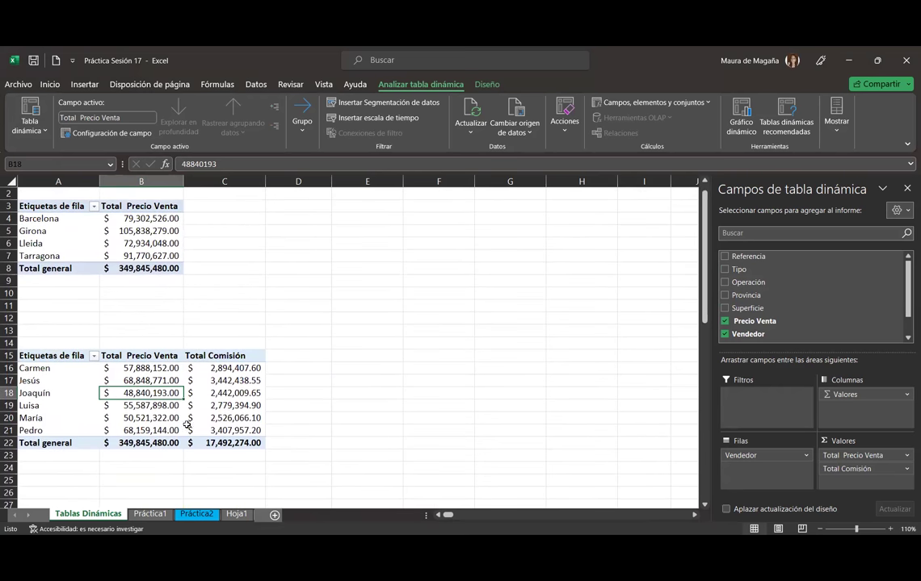
pyautogui.click(28, 129)
pyautogui.click(78, 174)
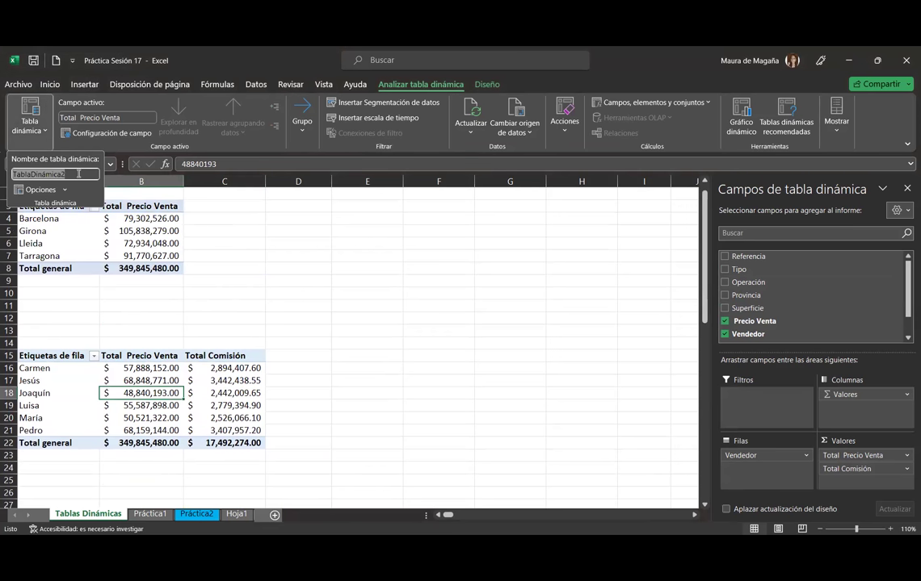
pyautogui.write('TD')
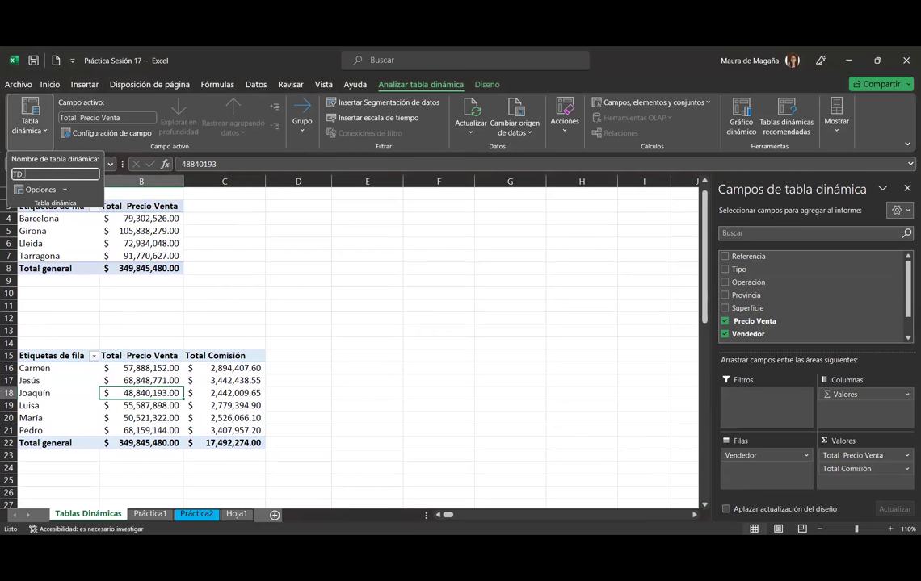
pyautogui.write('_Venta_Comisión')
pyautogui.press('Return')
# - Rename the pivot table summarizing Precio Venta by Provincia as TD_VentasProvincia
pyautogui.scroll(1, 626, 279)
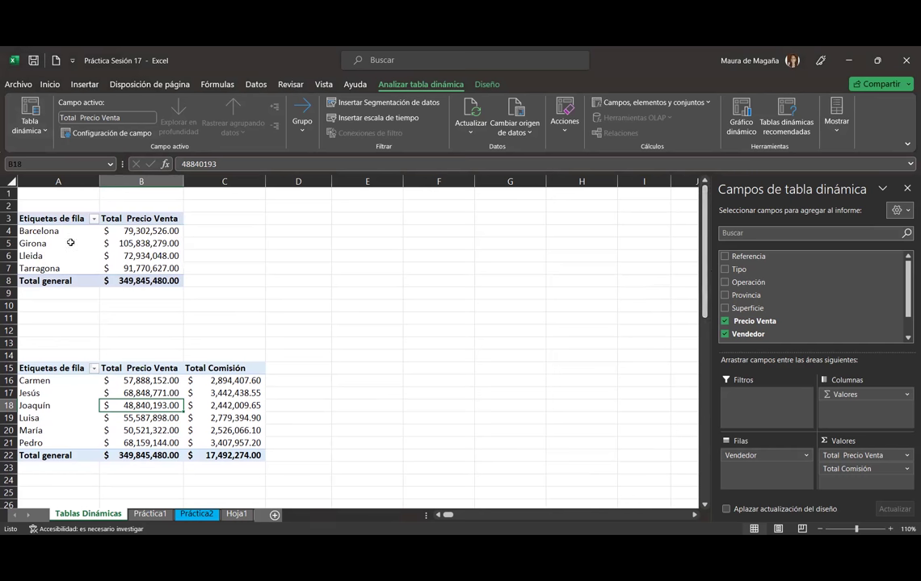
pyautogui.click(67, 242)
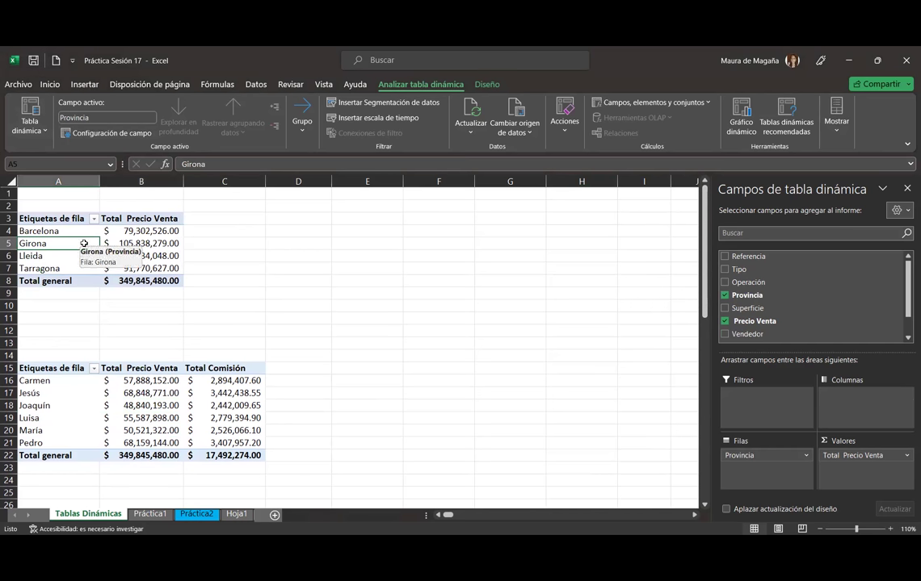
pyautogui.click(16, 135)
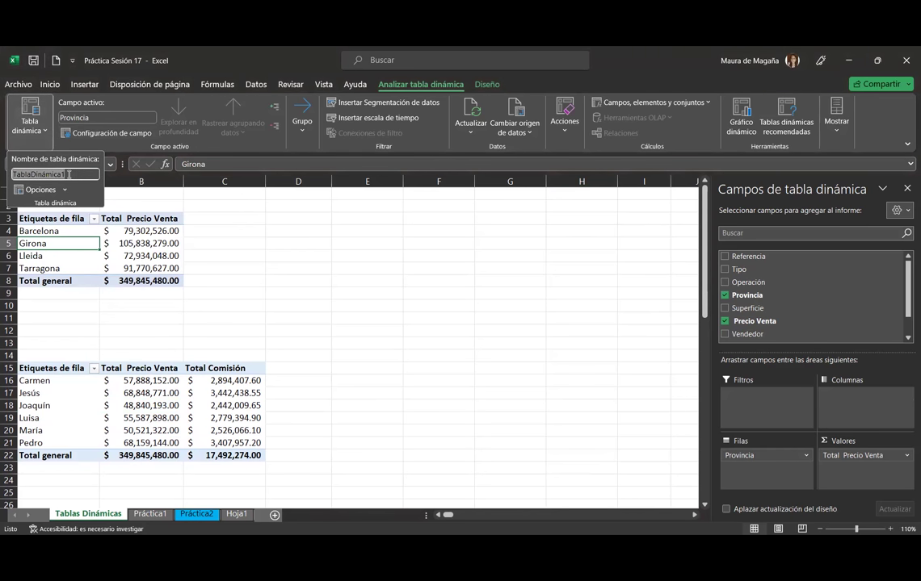
pyautogui.write('TD_Ventas')
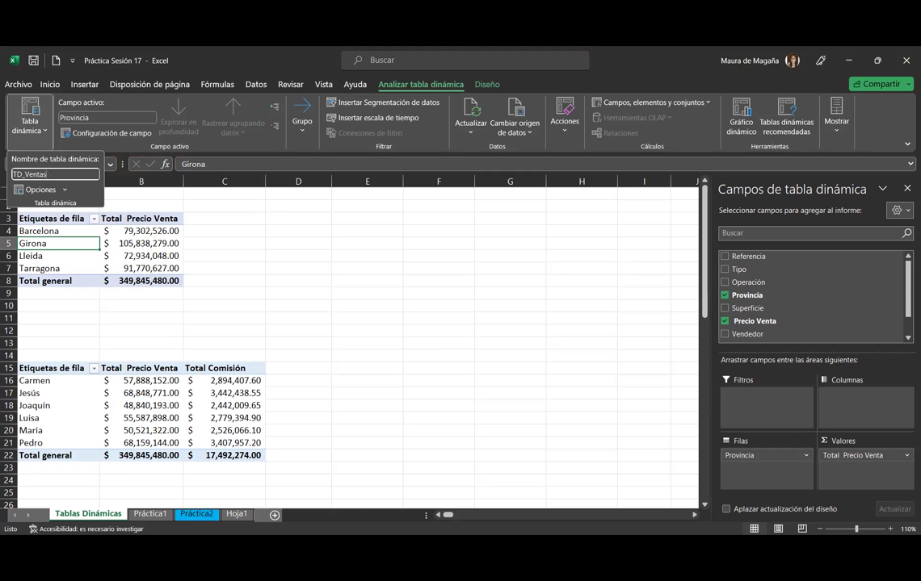
pyautogui.write('Provincia')
pyautogui.press('Return')
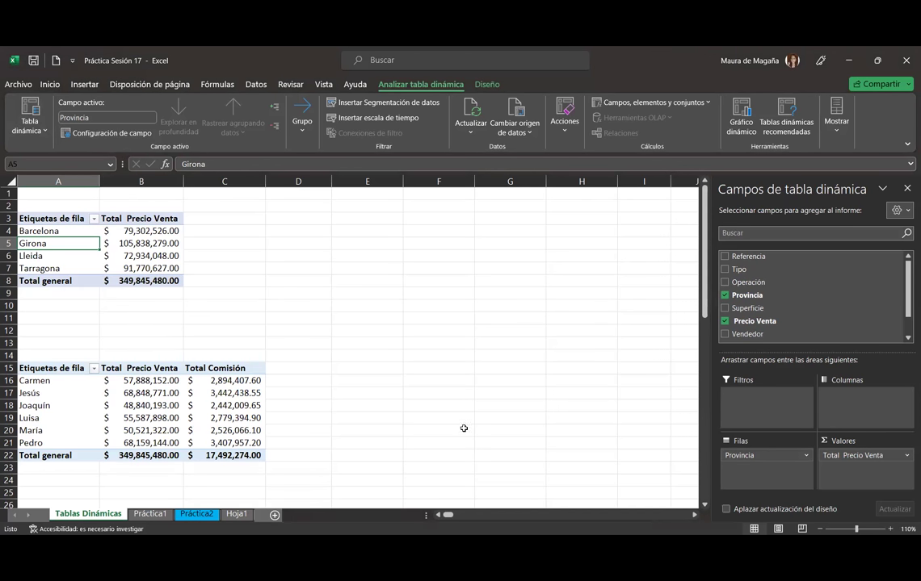
# - Zoom the Tablas Dinámicas sheet out to 60% to fit all three pivot tables
pyautogui.keyDown('ctrl'); pyautogui.scroll(-4, 349, 339); pyautogui.keyUp('ctrl')
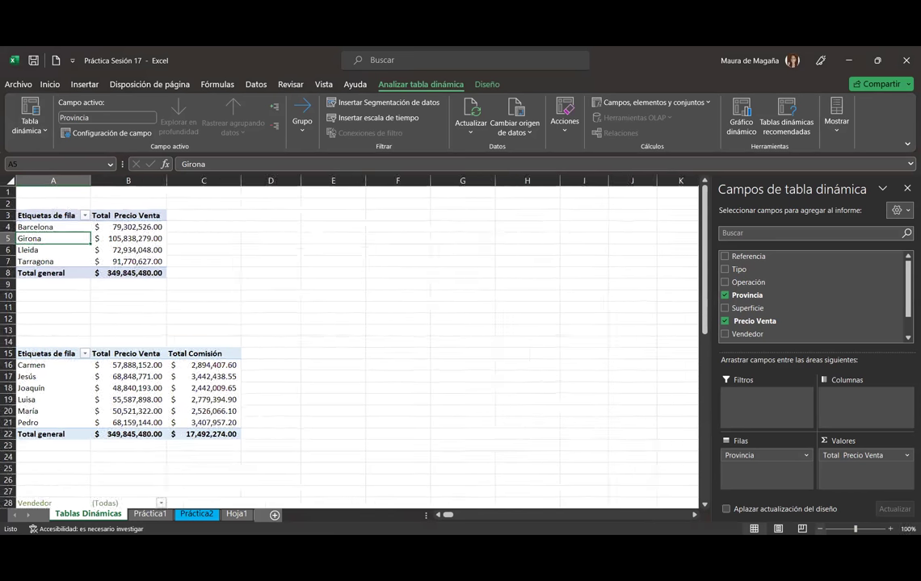
pyautogui.keyDown('ctrl'); pyautogui.scroll(-1, 606, 403); pyautogui.keyUp('ctrl')
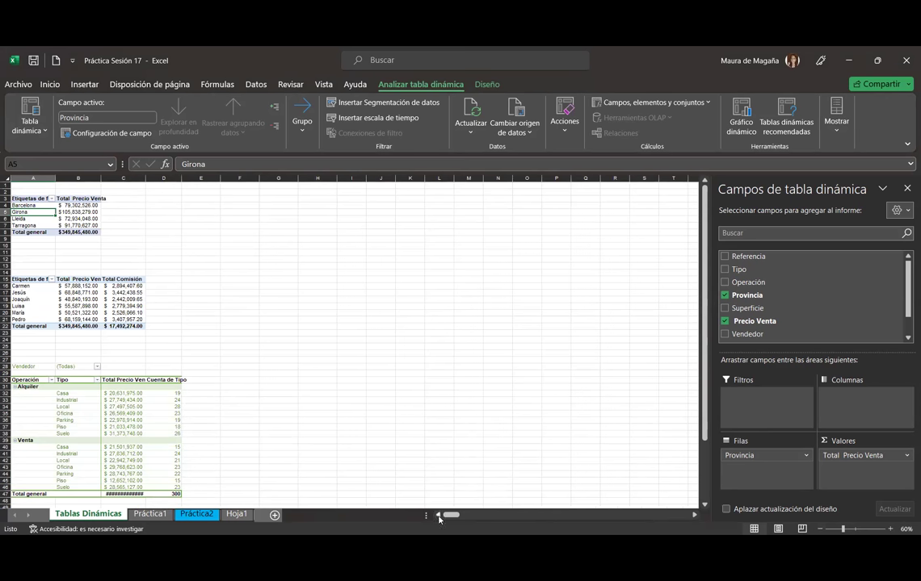
# - Try moving the whole Operación and Tipo pivot table to F3, and settle its position below the other two at A30
pyautogui.moveTo(16, 365); pyautogui.dragTo(175, 491)
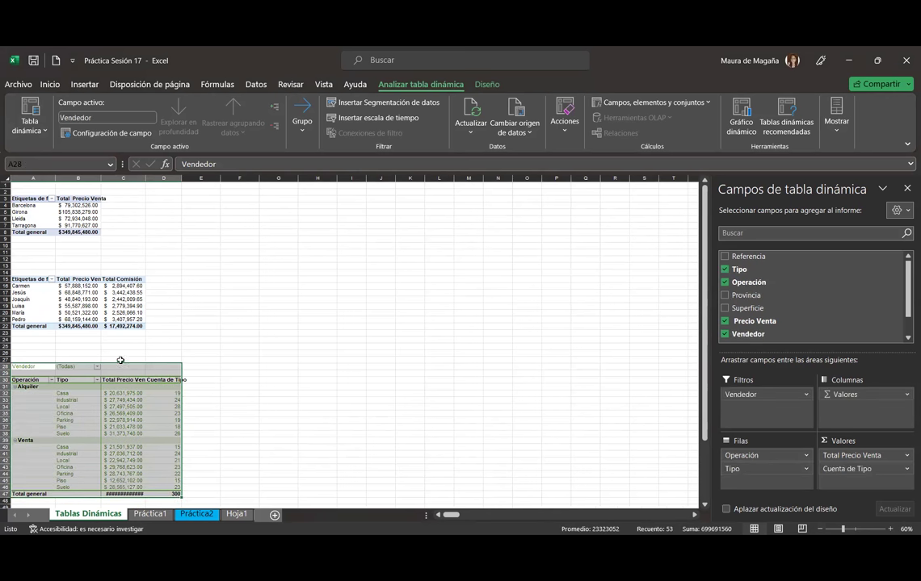
pyautogui.moveTo(118, 365); pyautogui.dragTo(307, 197)
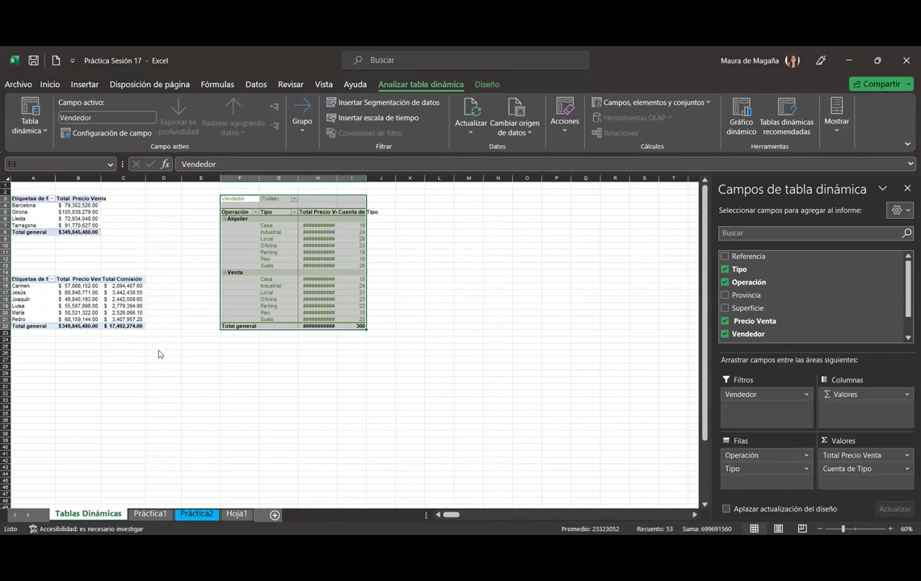
pyautogui.hotkey('ctrl', 'v')
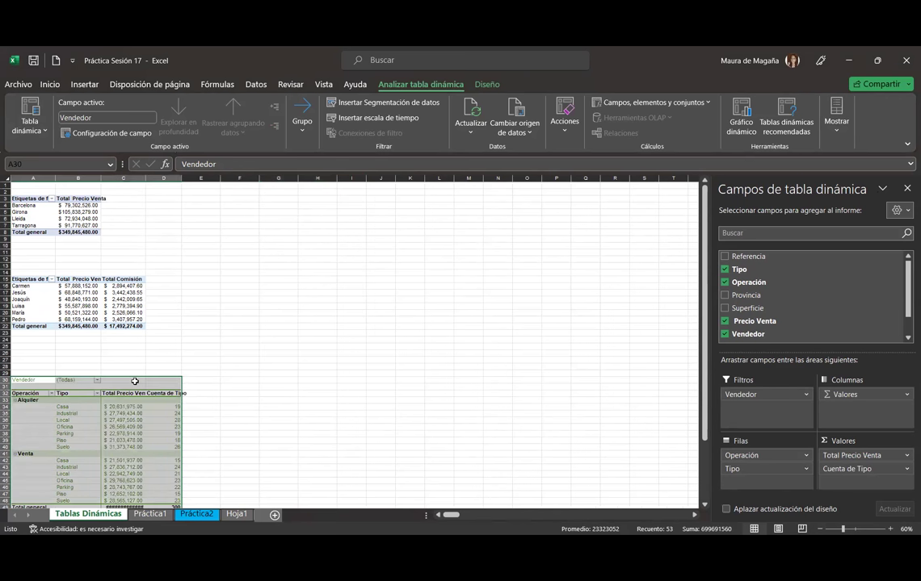
pyautogui.click(123, 306)
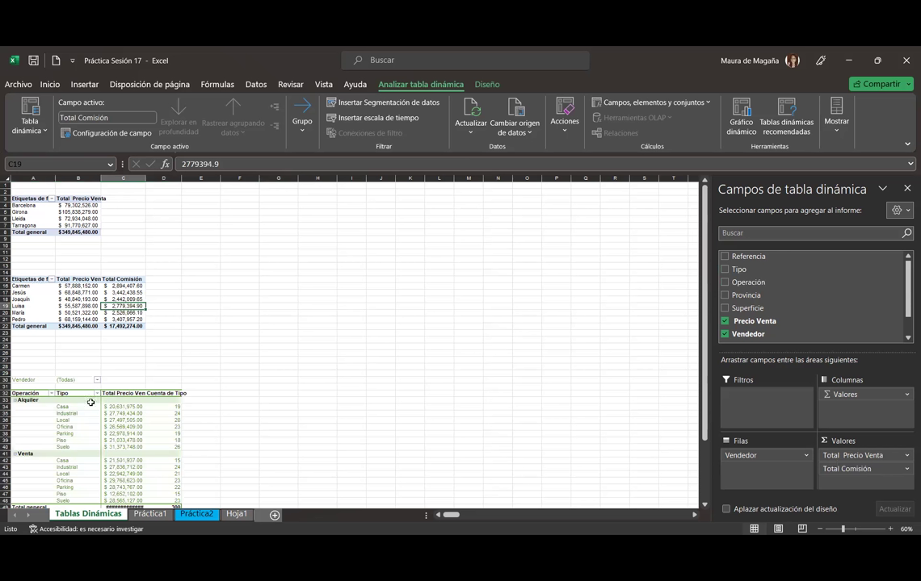
pyautogui.click(96, 416)
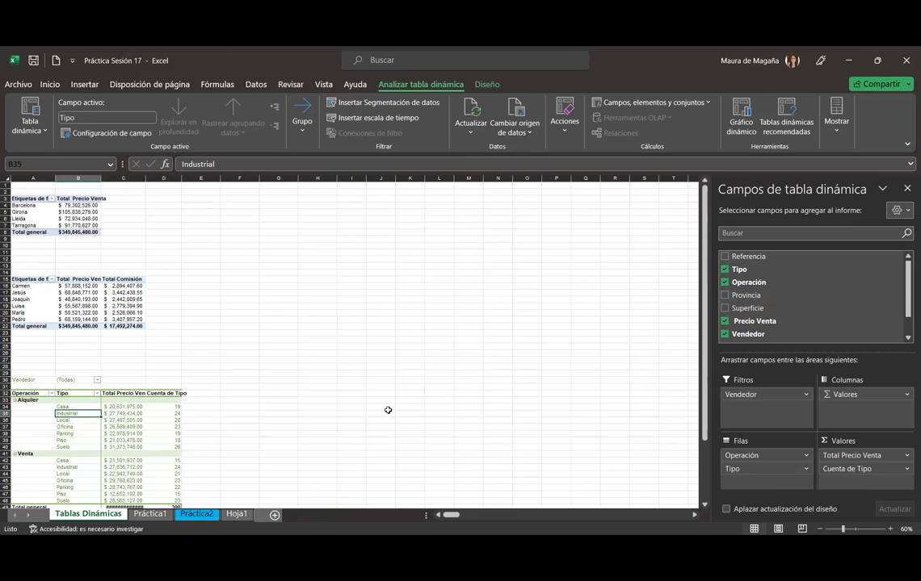
# - Autofit columns C and D to show the full Total Precio Venta amounts and the Cuenta de Tipo heading
pyautogui.moveTo(707, 333); pyautogui.dragTo(708, 305)
pyautogui.doubleClick(145, 177)
pyautogui.doubleClick(190, 178)
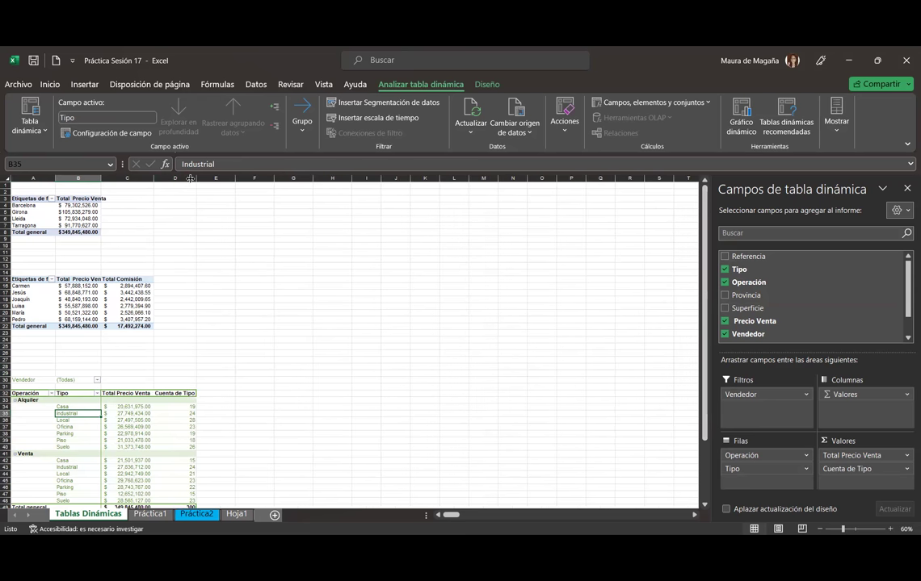
pyautogui.click(129, 426)
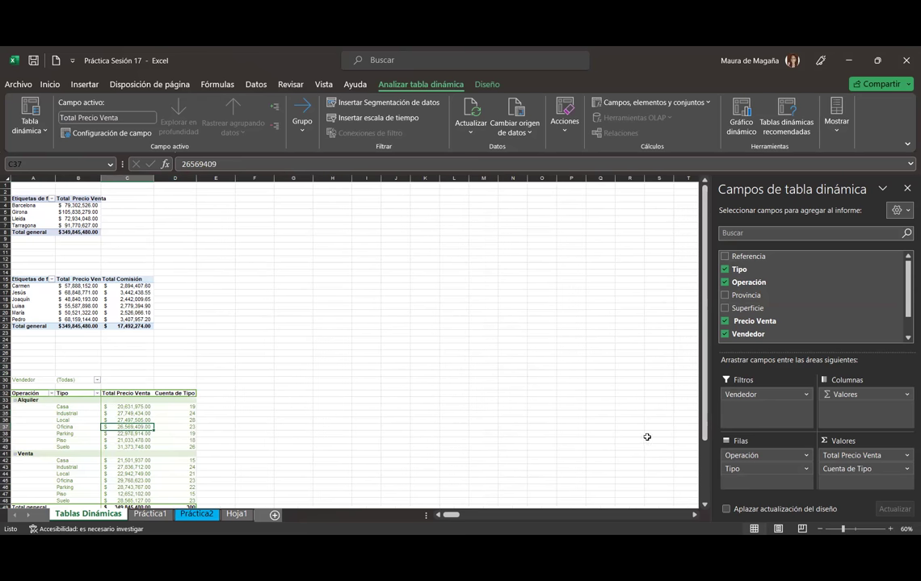
# - Zoom the Tablas Dinámicas sheet in to 110% and bring the Operación and Tipo pivot table's last rows into view
pyautogui.moveTo(707, 365); pyautogui.dragTo(711, 468)
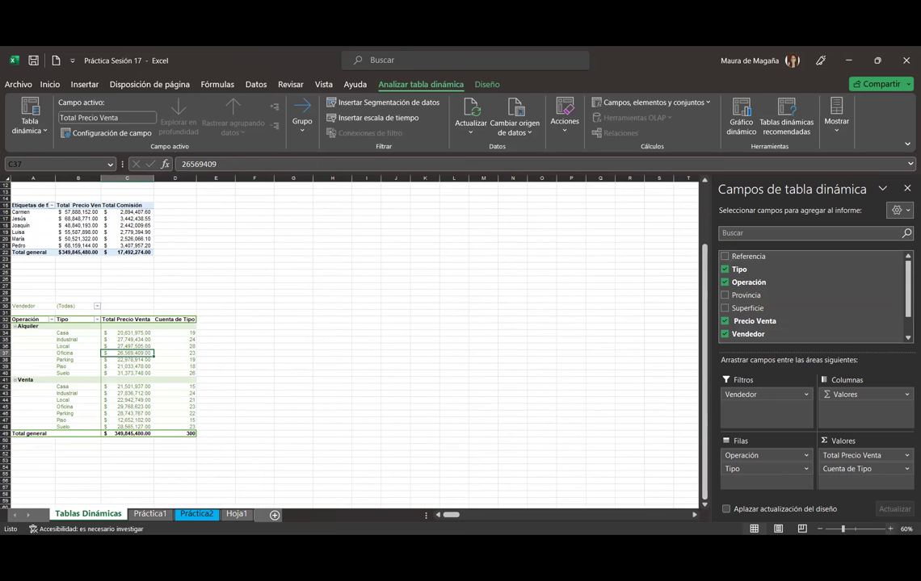
pyautogui.scroll(6, 349, 339)
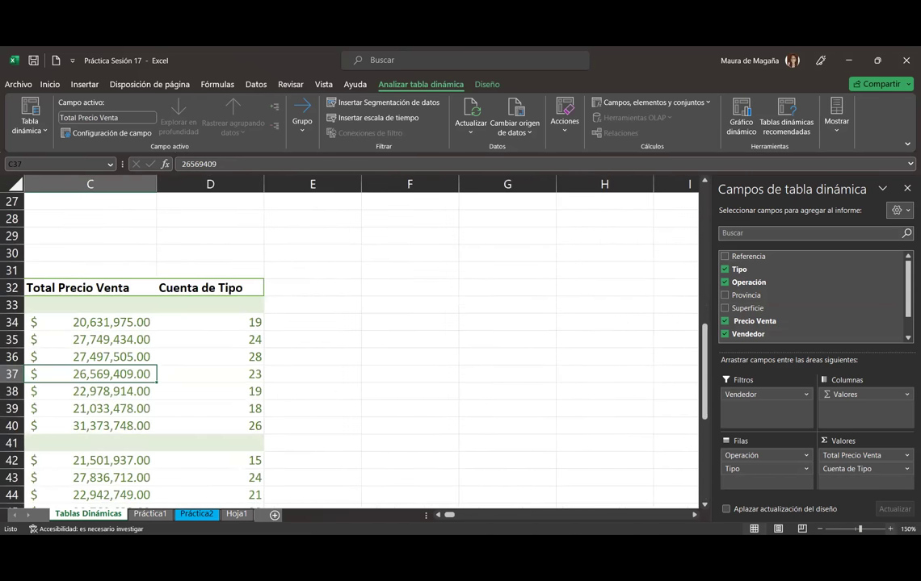
pyautogui.scroll(-3, 348, 339)
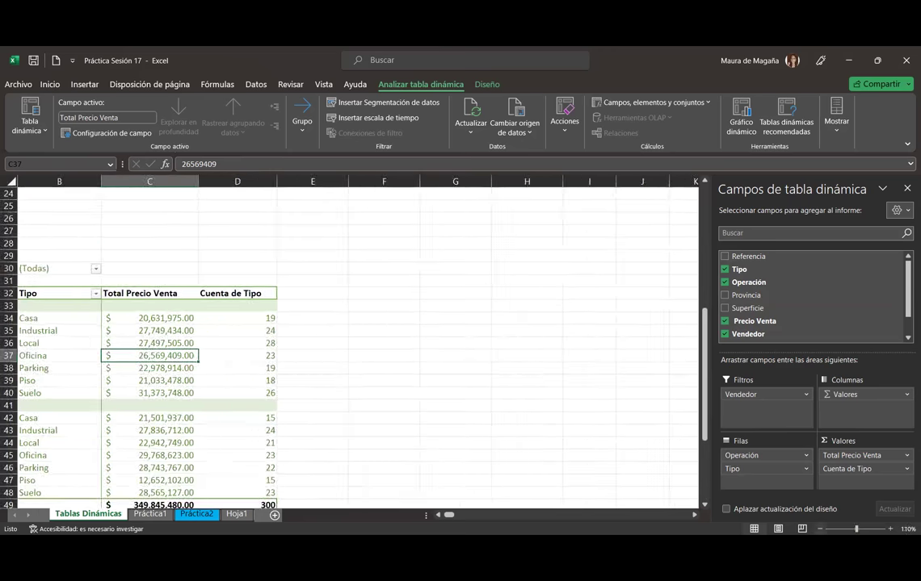
pyautogui.moveTo(706, 405); pyautogui.dragTo(706, 445)
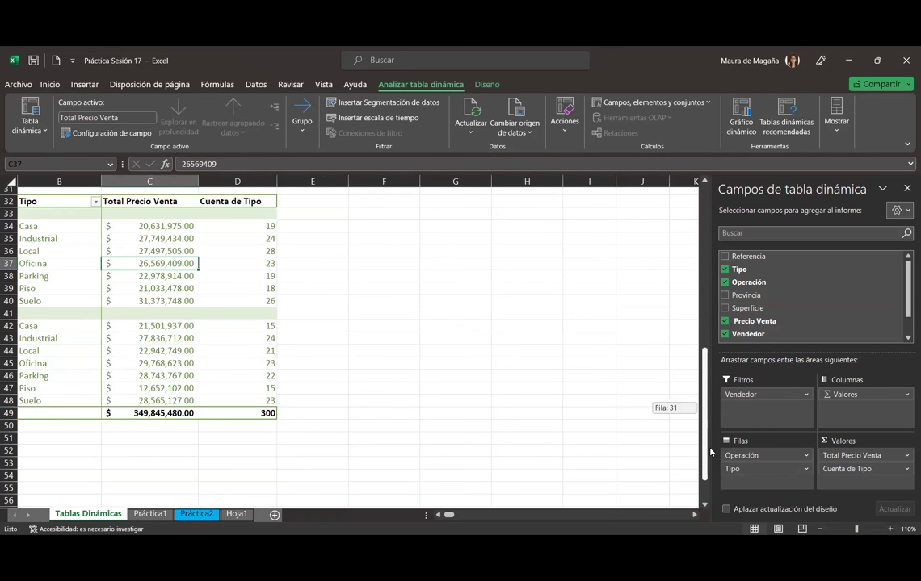
# - Compare the Práctica1 sales records with the Tipo breakdown under Alquiler and Venta in the pivot table
pyautogui.click(150, 515)
pyautogui.click(310, 263)
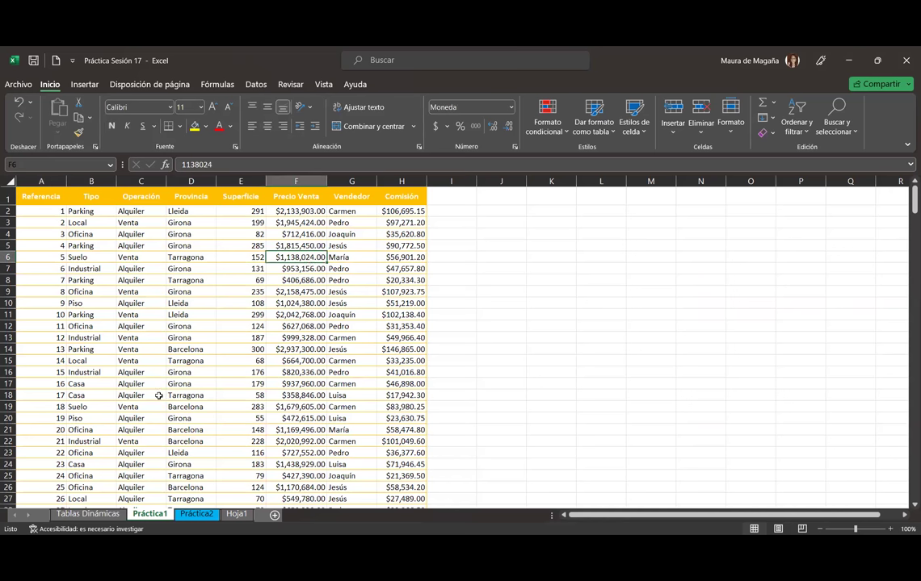
pyautogui.click(89, 514)
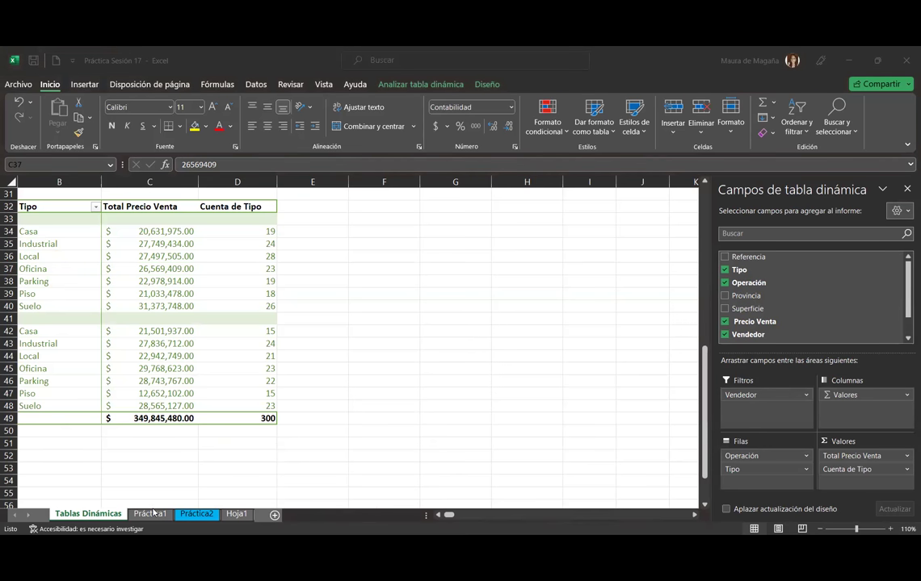
pyautogui.click(96, 333)
pyautogui.hotkey('ctrl', 'z')
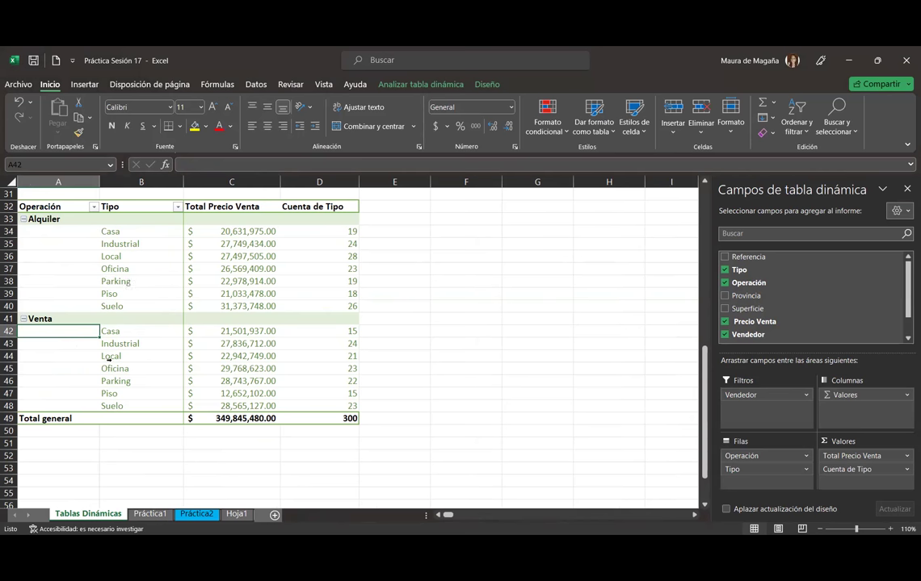
pyautogui.click(144, 392)
# - Examine the Tipo and Operación values of the Práctica1 records, going down past row 100
pyautogui.click(149, 513)
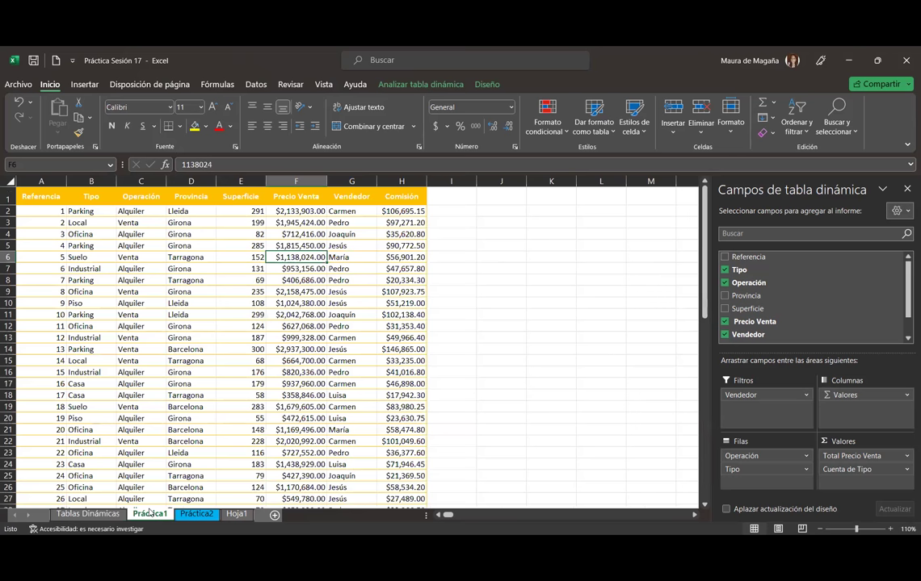
pyautogui.click(155, 267)
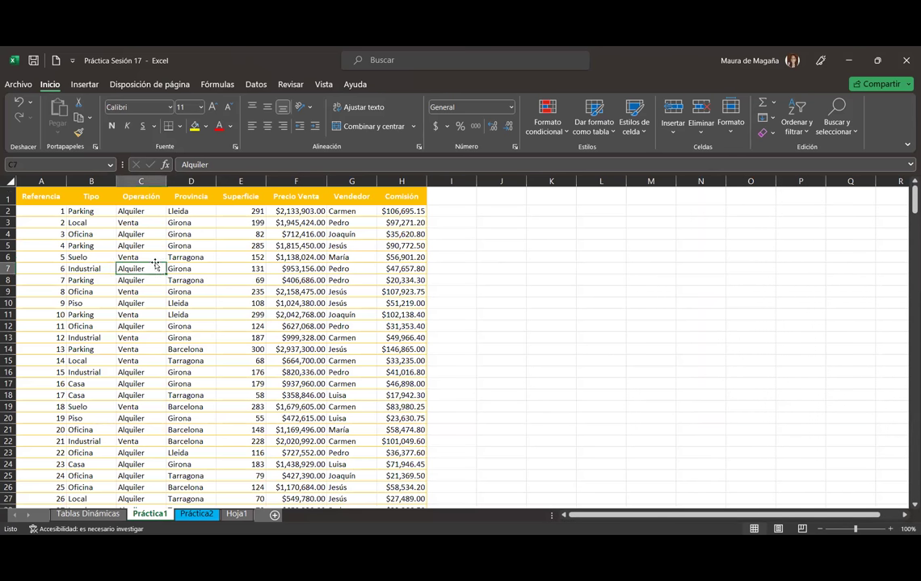
pyautogui.click(149, 257)
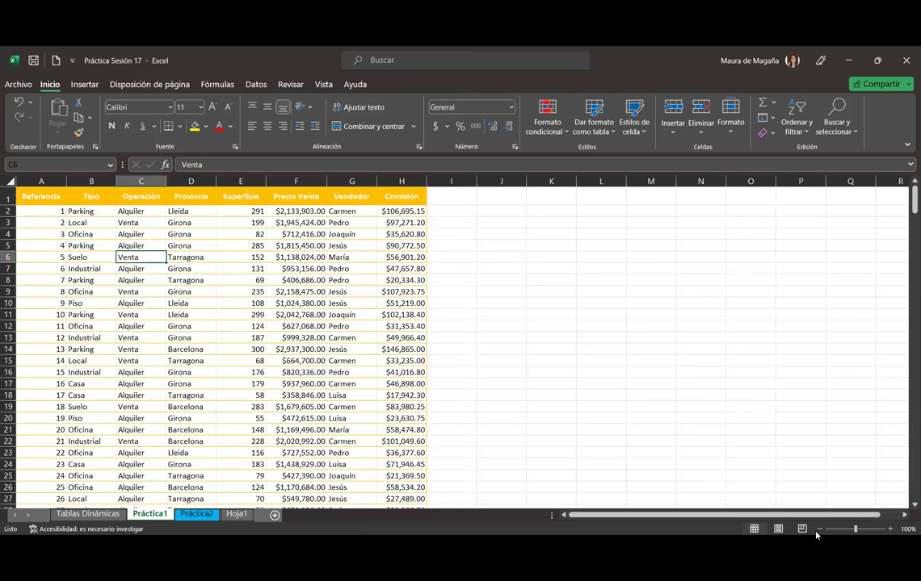
pyautogui.scroll(-4, 906, 512)
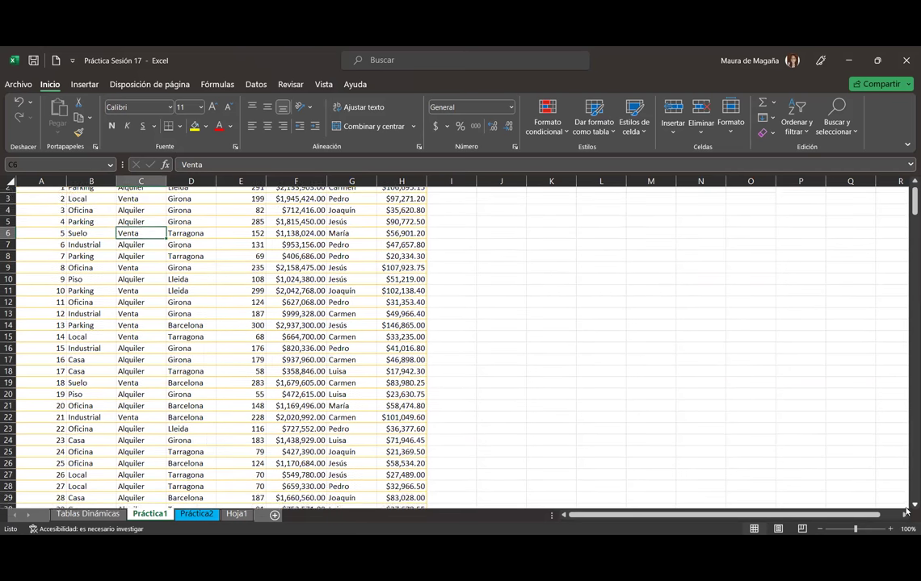
pyautogui.scroll(-4, 906, 511)
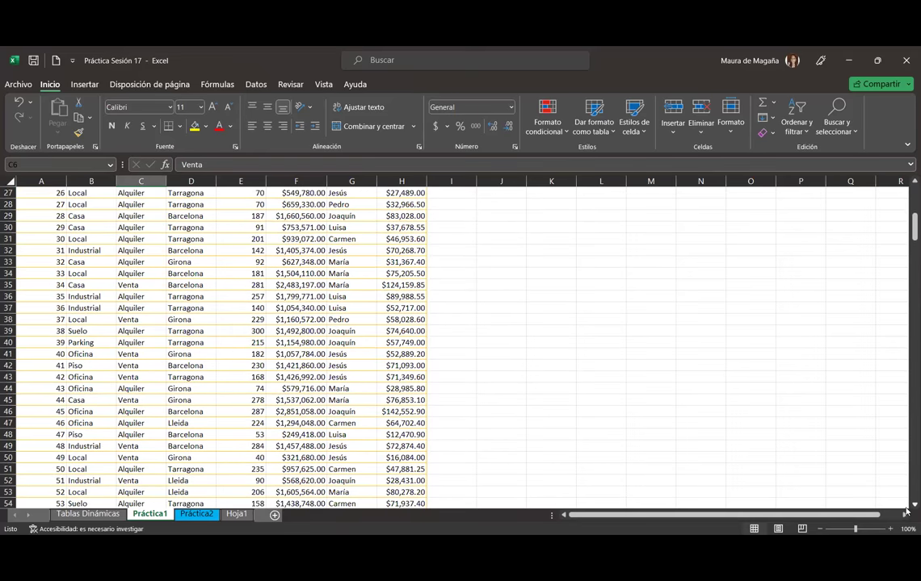
pyautogui.scroll(-6, 906, 511)
pyautogui.scroll(-5, 906, 511)
pyautogui.scroll(-5, 906, 511)
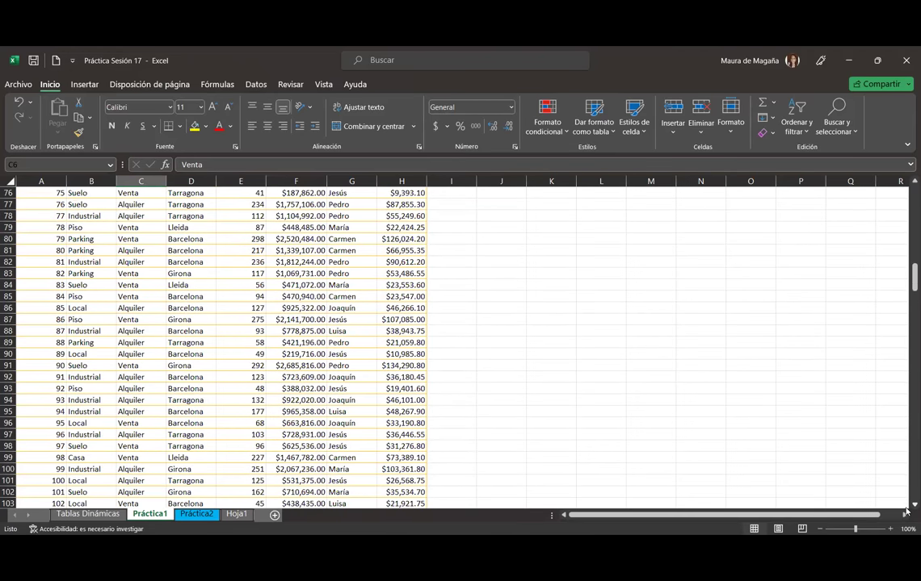
pyautogui.scroll(-6, 906, 511)
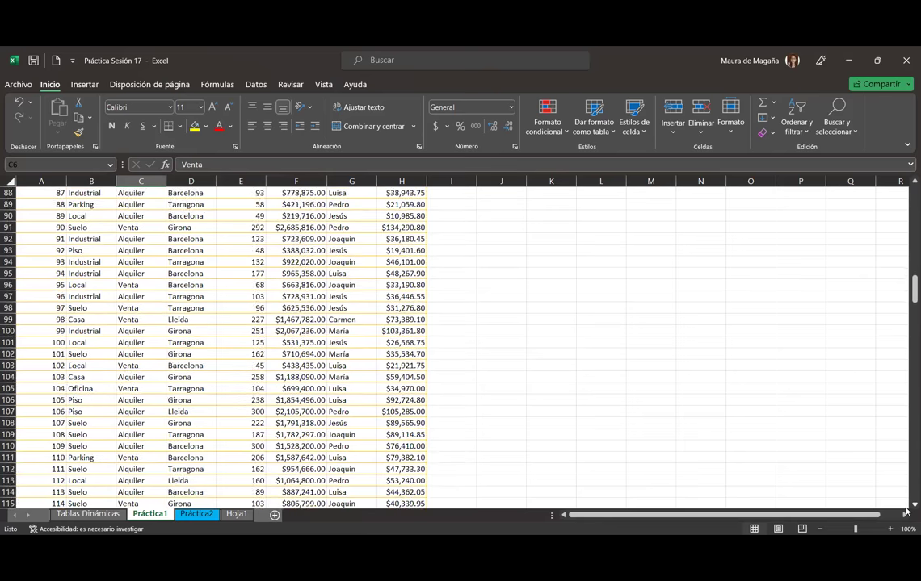
# - Sort the Práctica1 records by Operación in ascending order and check the Venta rows for a Piso record
pyautogui.click(133, 320)
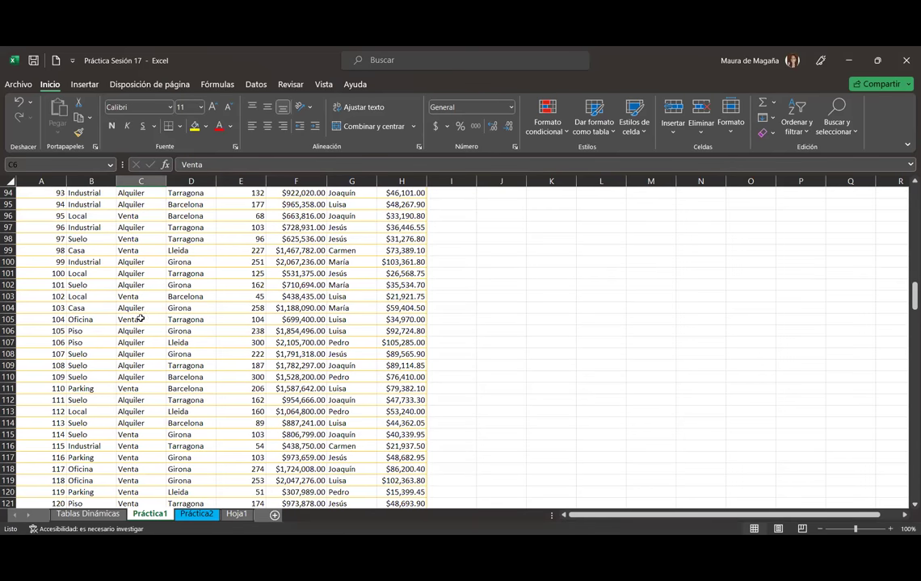
pyautogui.click(797, 125)
pyautogui.click(812, 165)
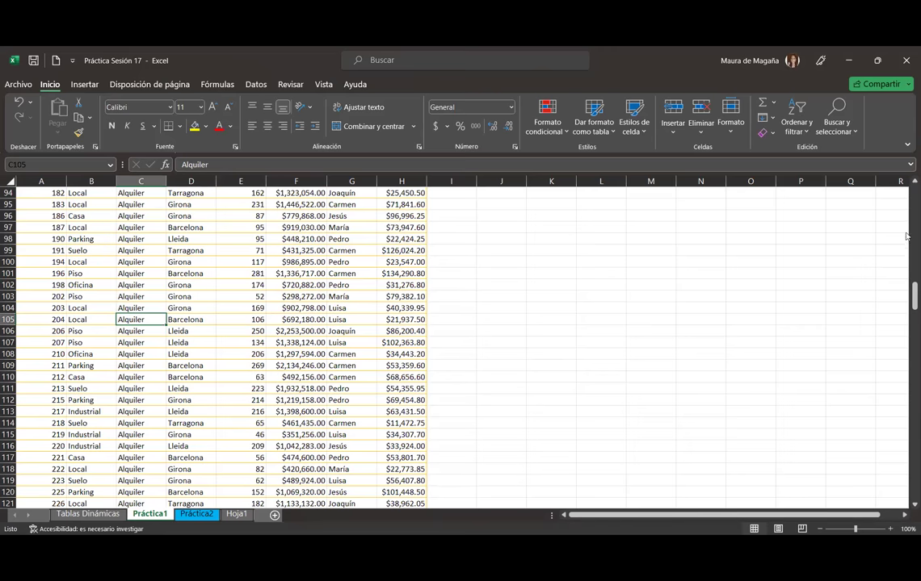
pyautogui.moveTo(914, 297); pyautogui.dragTo(906, 494)
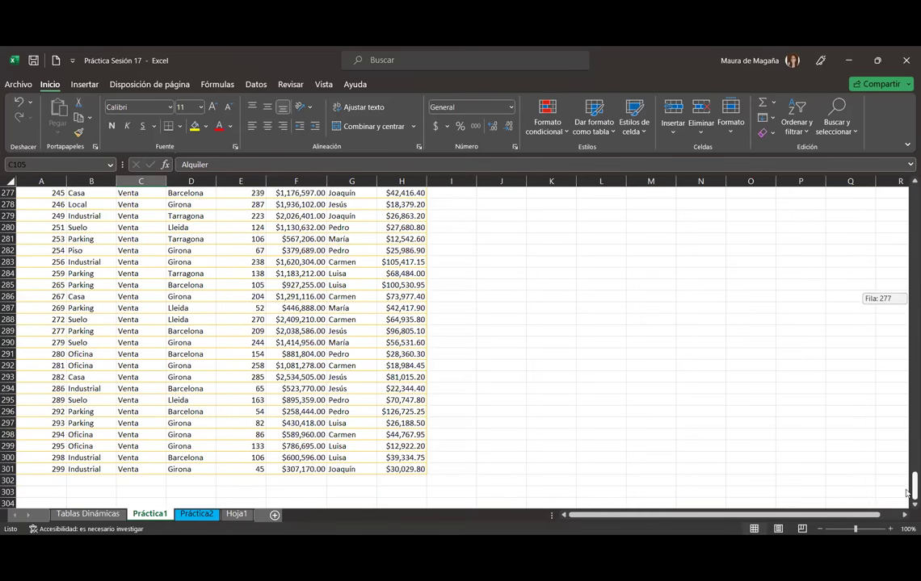
pyautogui.moveTo(906, 493); pyautogui.dragTo(906, 476)
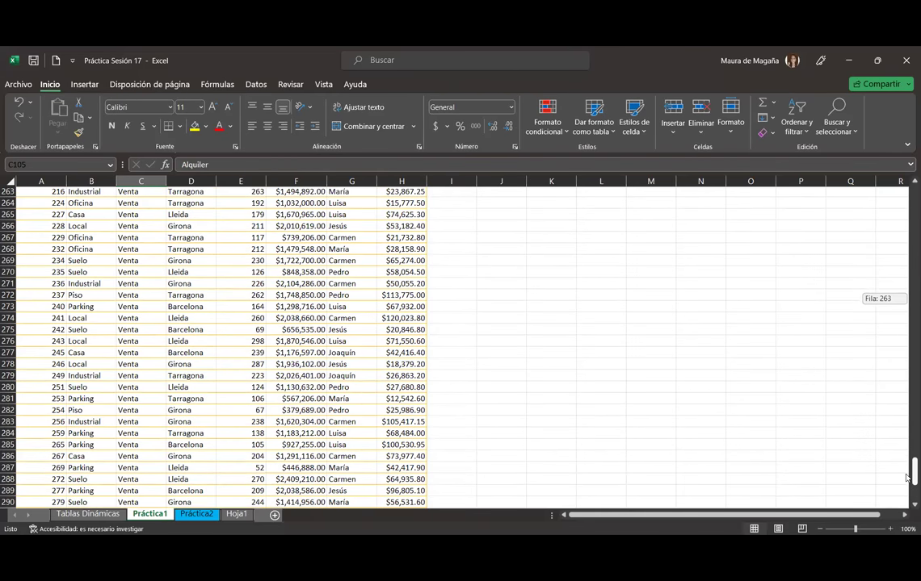
pyautogui.click(74, 296)
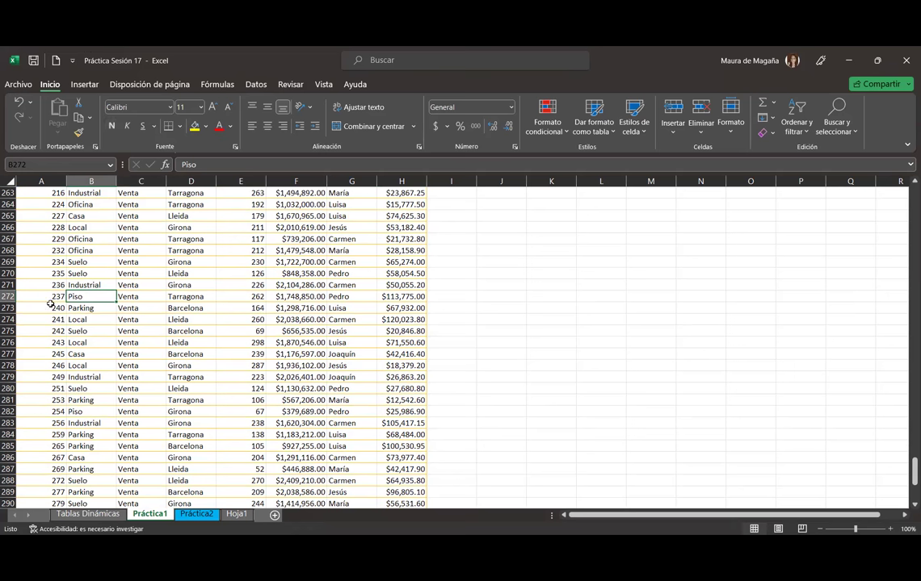
# - Select the Práctica1 records in rows 272 and 273, and undo the sort by Operación
pyautogui.moveTo(53, 296); pyautogui.dragTo(393, 305)
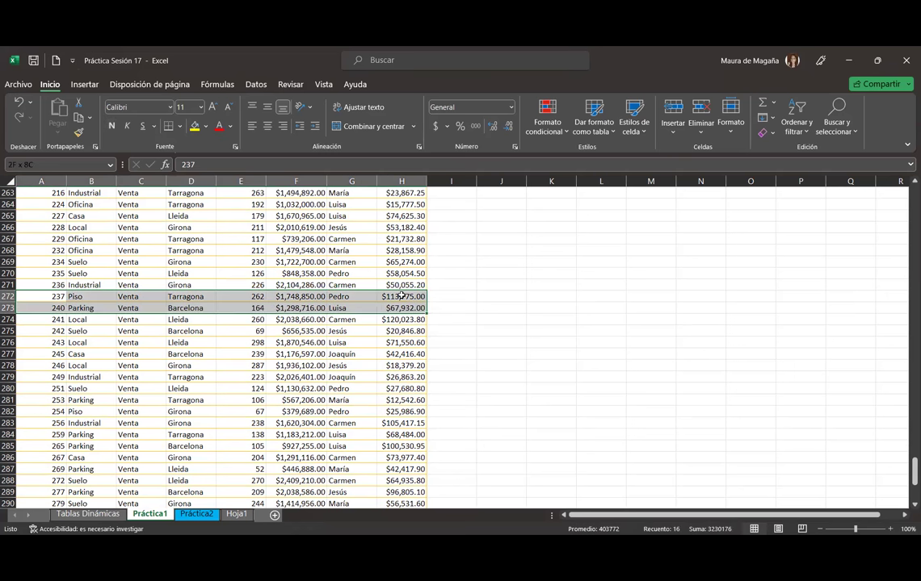
pyautogui.click(18, 102)
pyautogui.click(234, 325)
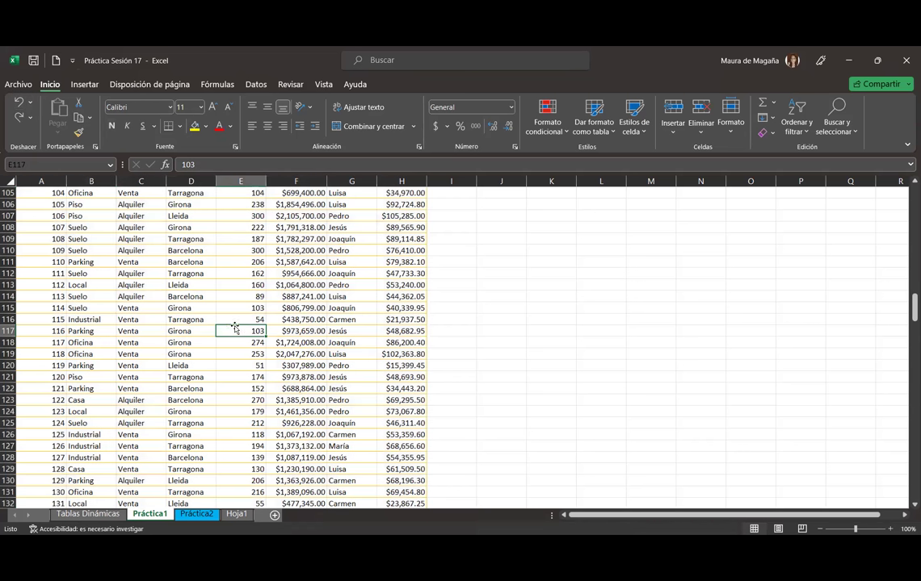
# - Look through the Tipo column of Práctica1 from the first records for a Piso record whose Operación is Venta
pyautogui.moveTo(915, 308); pyautogui.dragTo(906, 181)
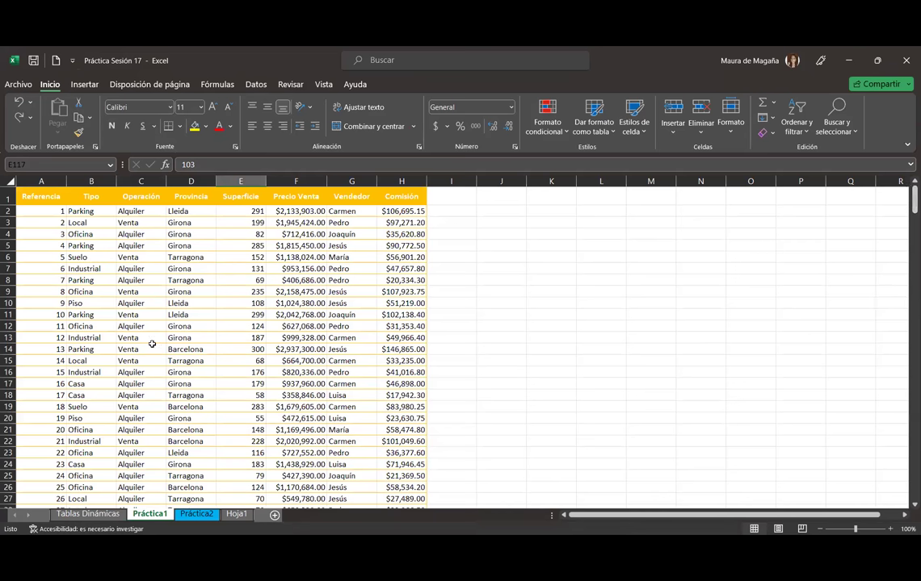
pyautogui.click(115, 419)
pyautogui.press('Down')
pyautogui.press('Down')
pyautogui.press('Down')
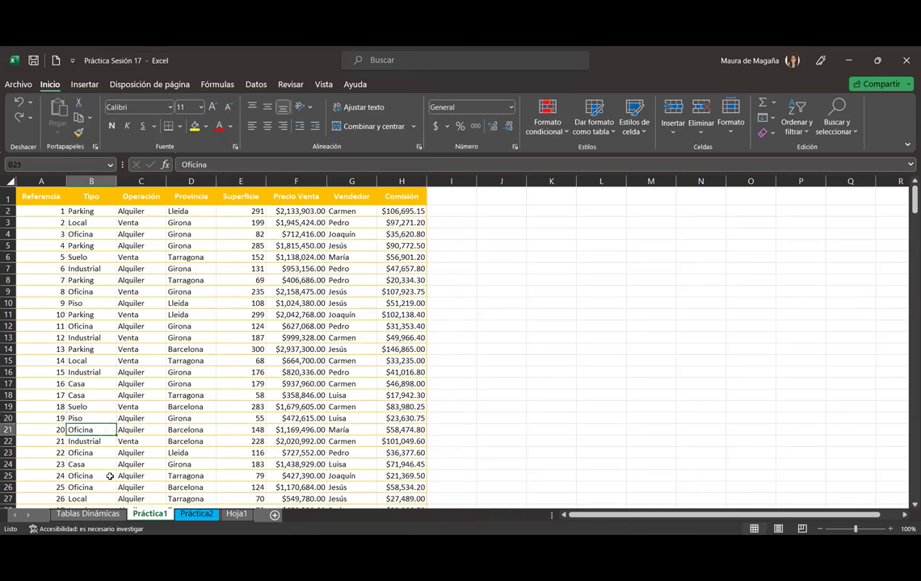
pyautogui.press('Down')
pyautogui.press('Down')
pyautogui.press('Down')
pyautogui.press('Down')
pyautogui.press('Down')
pyautogui.press('Down')
pyautogui.press('Down')
pyautogui.press('Down')
pyautogui.press('Down')
pyautogui.press('Down')
pyautogui.press('Down')
pyautogui.press('Down')
pyautogui.press('Down')
pyautogui.press('Down')
pyautogui.press('Down')
pyautogui.press('Down')
pyautogui.press('Down')
pyautogui.press('Down')
pyautogui.press('Down')
pyautogui.press('Down')
pyautogui.press('Down')
pyautogui.press('Down')
pyautogui.press('Down')
pyautogui.press('Down')
pyautogui.press('Down')
pyautogui.press('Down')
pyautogui.press('Down')
pyautogui.press('Down')
pyautogui.press('Down')
pyautogui.press('Down')
pyautogui.press('Down')
pyautogui.press('Down')
pyautogui.press('Down')
pyautogui.press('Down')
pyautogui.press('Down')
pyautogui.press('Down')
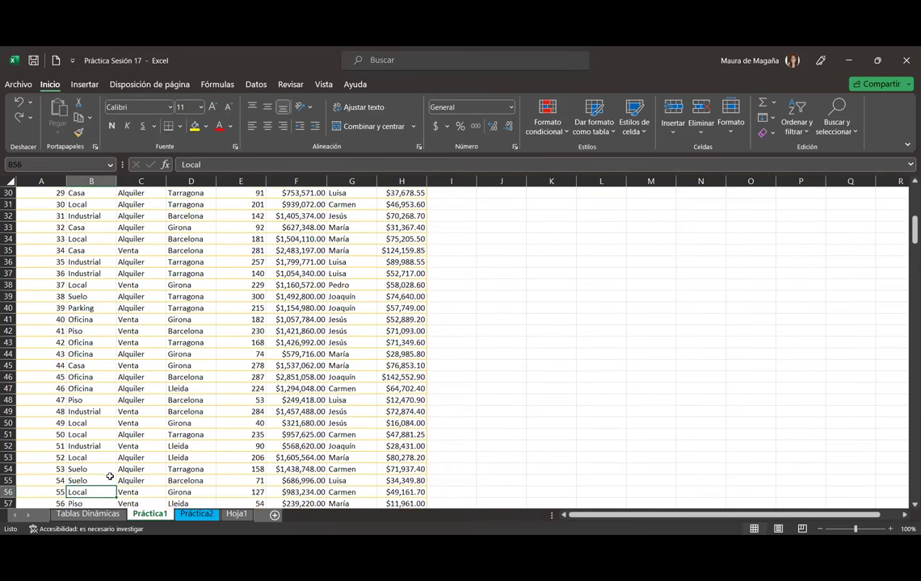
pyautogui.press('Up')
pyautogui.press('Up')
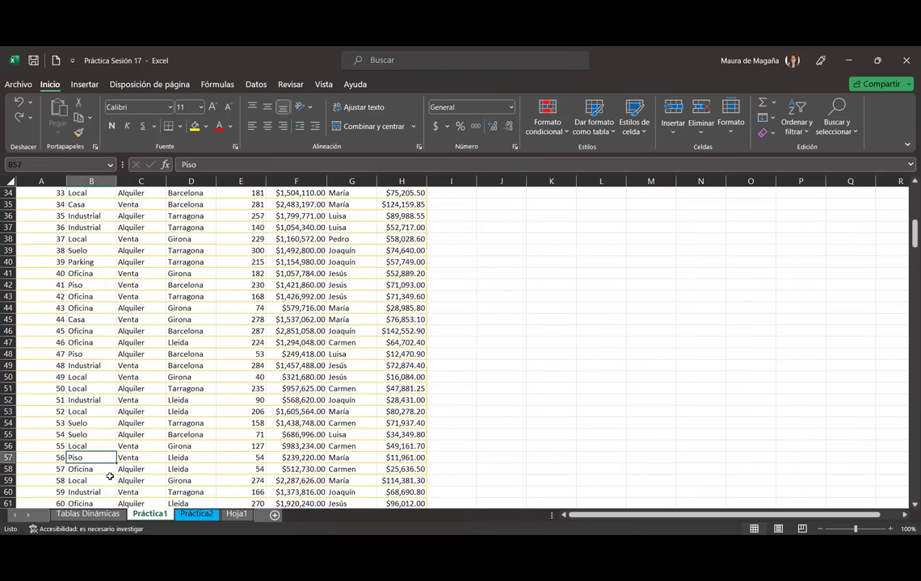
# - Go to cell B196 of Práctica1 and select the entire row of that Piso record
pyautogui.click(49, 162)
pyautogui.click(49, 161)
pyautogui.write('B196')
pyautogui.press('Return')
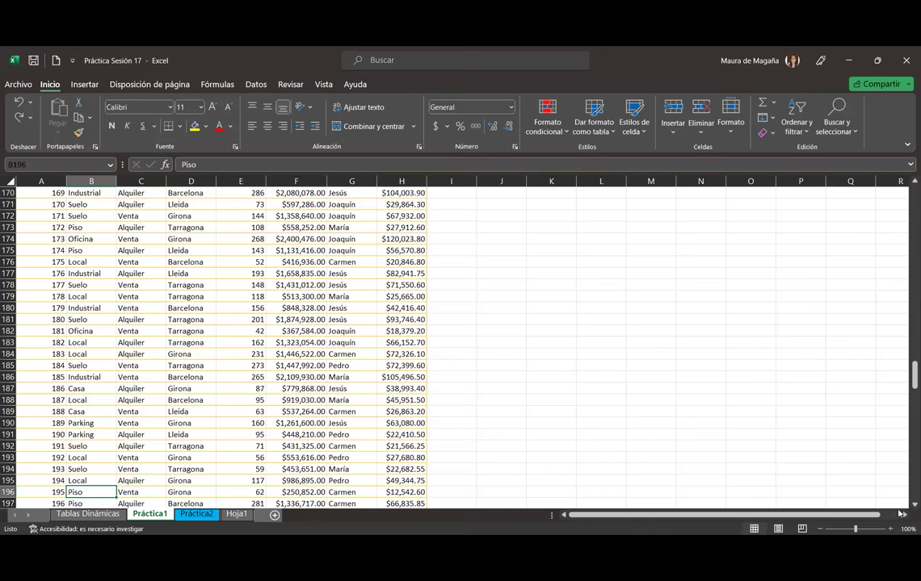
pyautogui.scroll(-1, 906, 508)
pyautogui.scroll(-3, 503, 379)
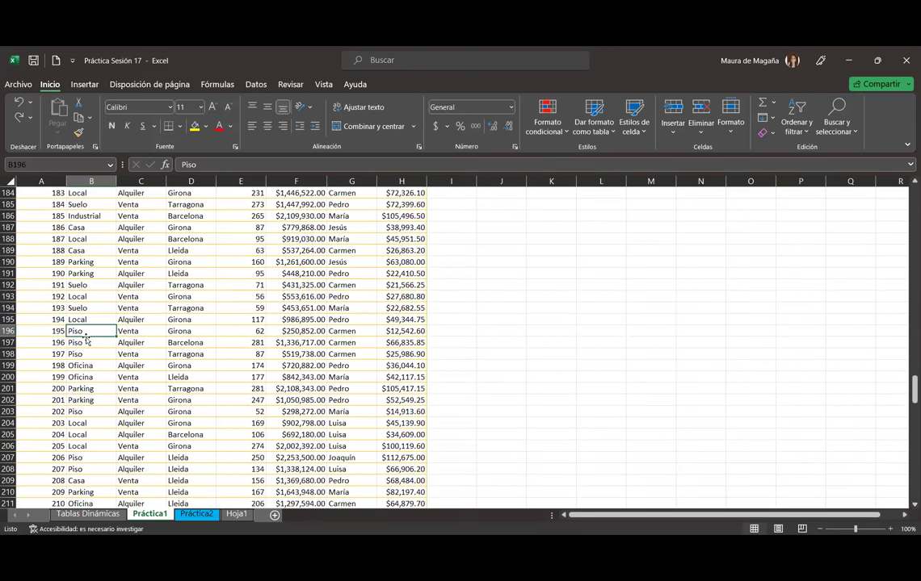
pyautogui.click(12, 331)
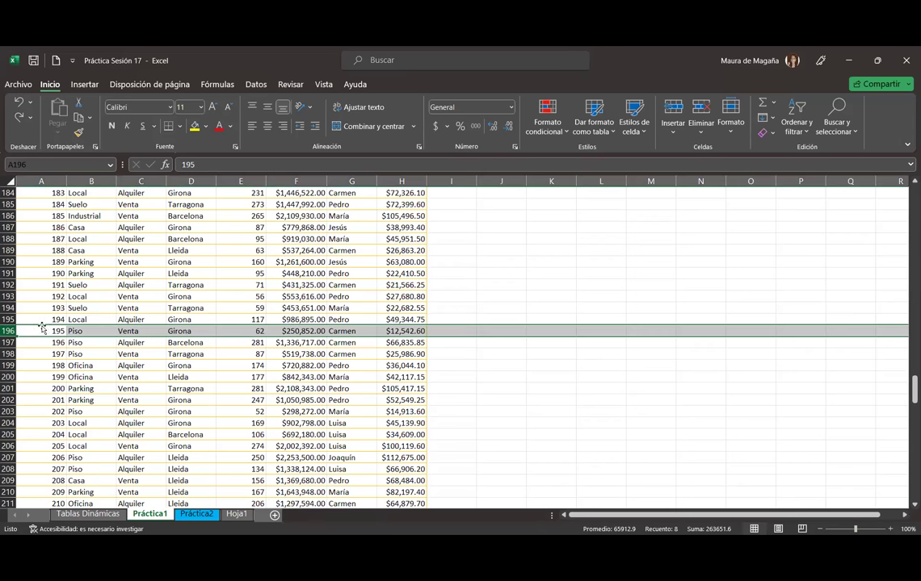
# - Set the sale price in cell F196 of Práctica1 to 2050852
pyautogui.click(295, 332)
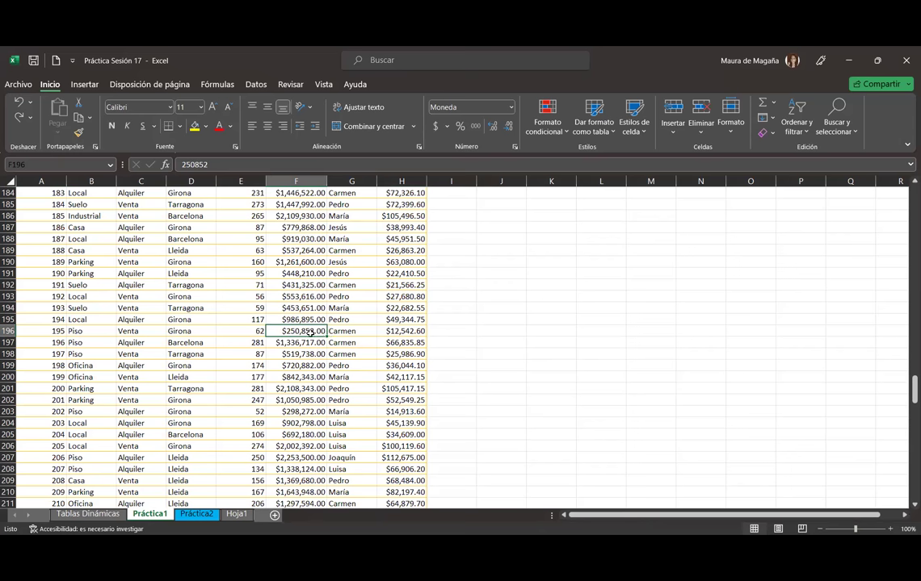
pyautogui.doubleClick(309, 331)
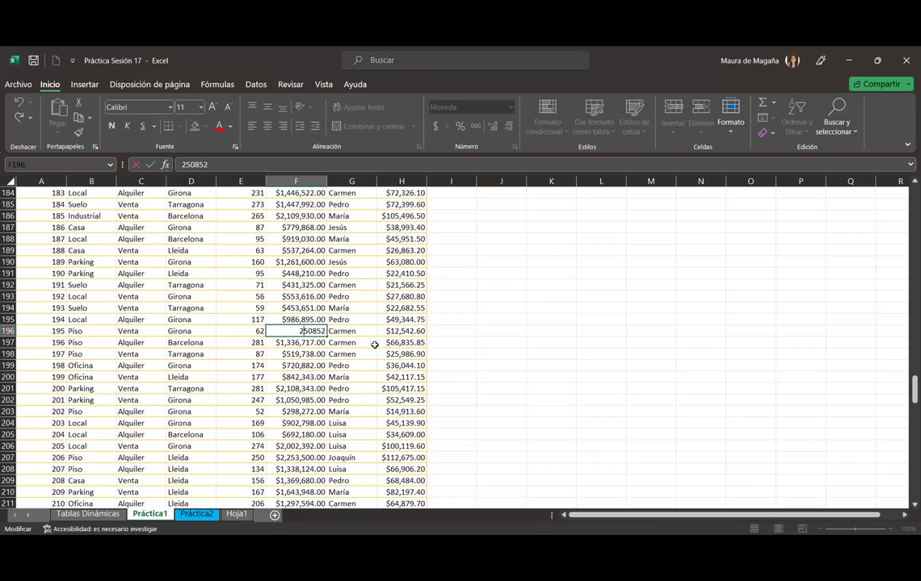
pyautogui.write('0')
pyautogui.press('BackSpace')
pyautogui.write('0')
pyautogui.press('Return')
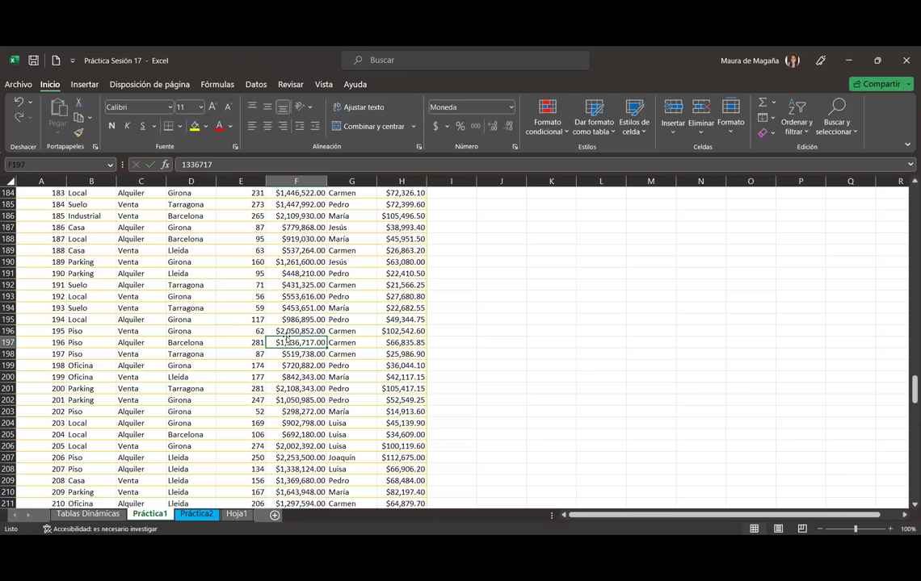
# - Refresh all the pivot tables from the Total Precio Venta value of Piso under Venta on the Tablas Dinámicas sheet
pyautogui.click(95, 513)
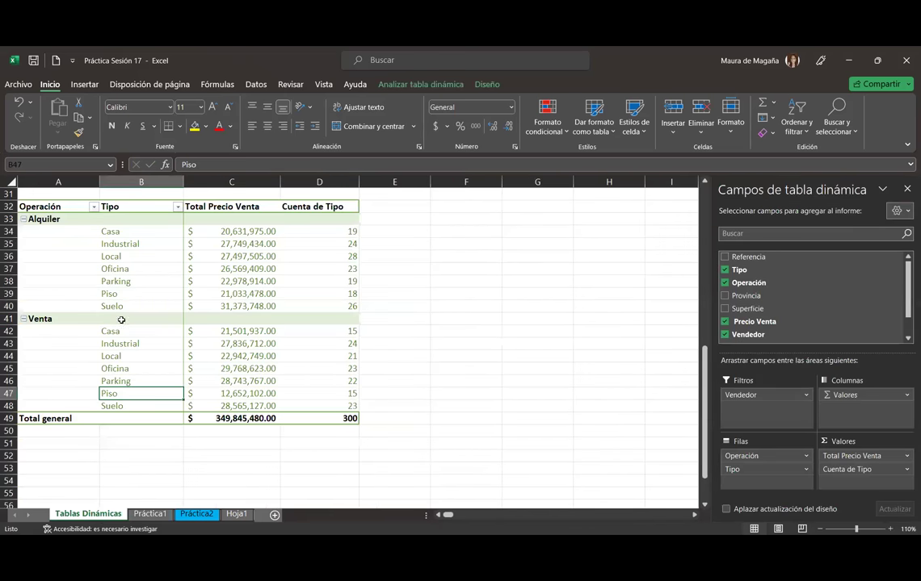
pyautogui.click(229, 395)
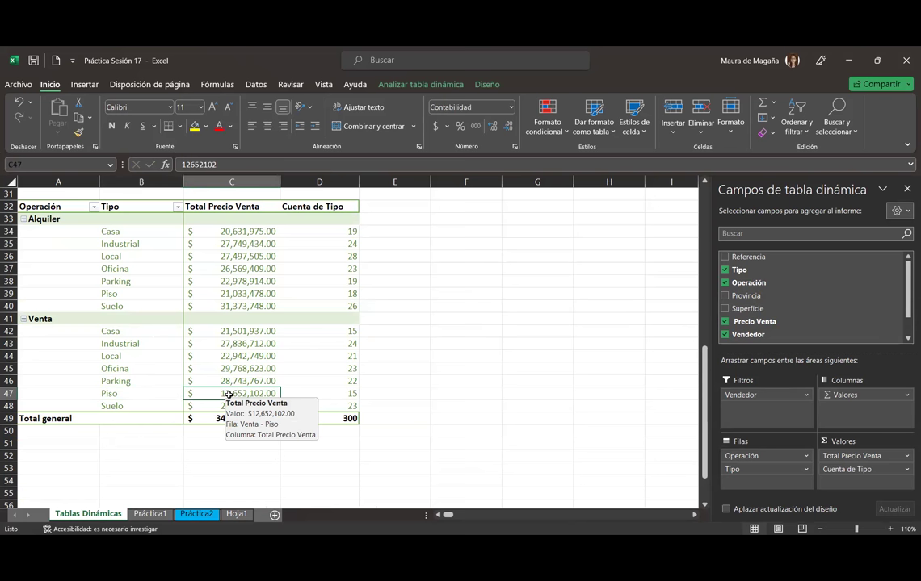
pyautogui.click(462, 85)
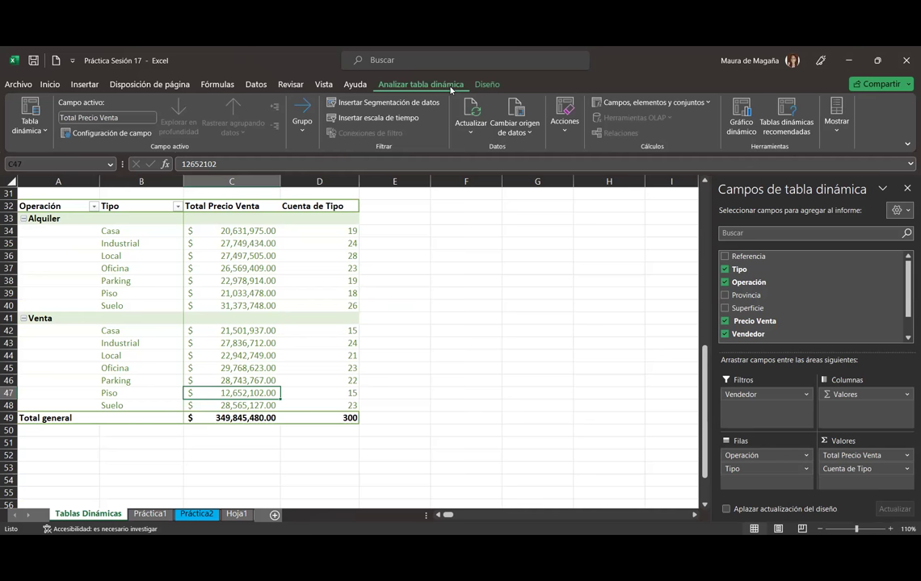
pyautogui.click(485, 138)
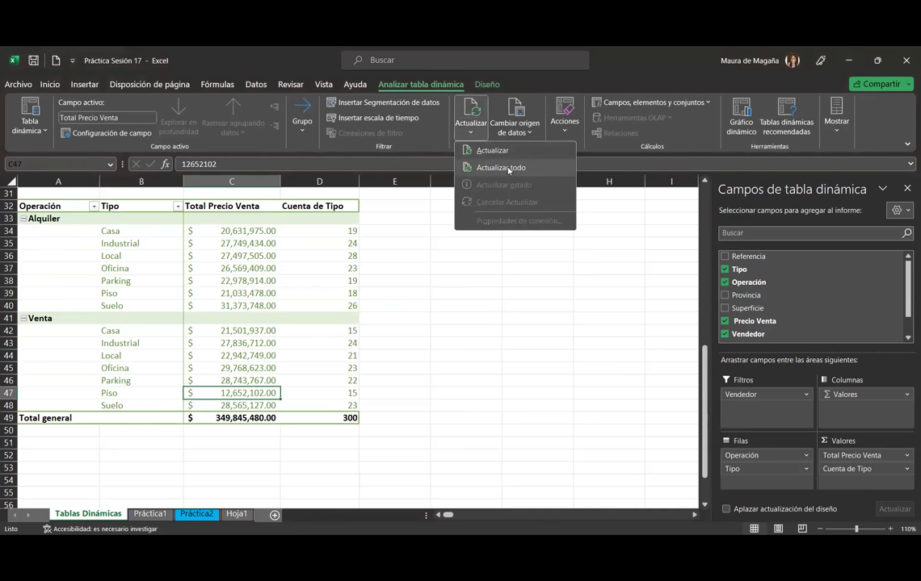
pyautogui.click(508, 169)
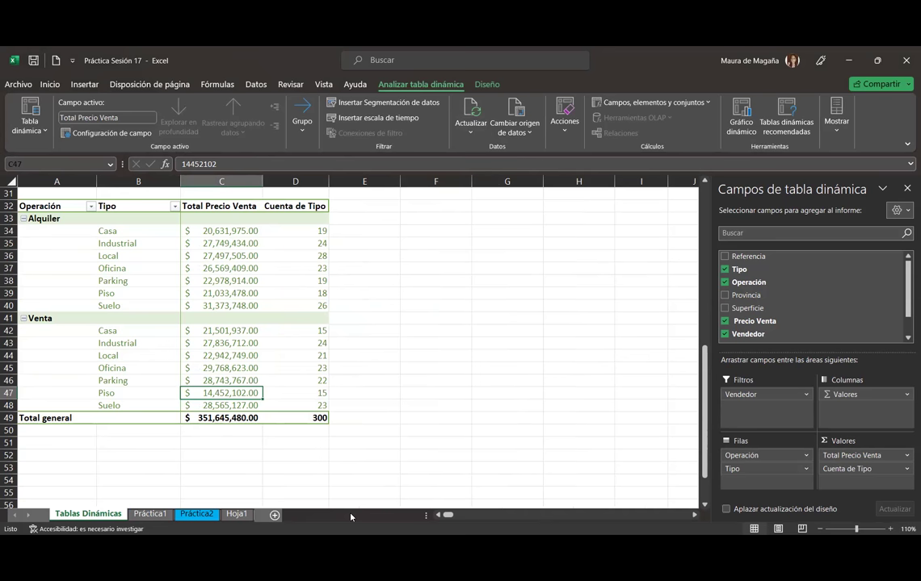
# - Undo the pivot table refresh and redo it to compare the Piso total under Venta
pyautogui.hotkey('ctrl', 'z')
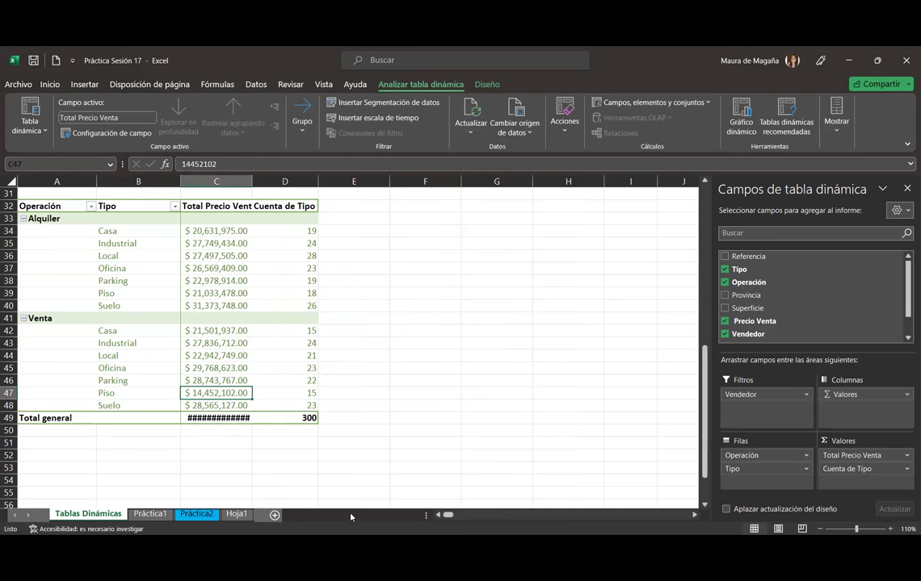
pyautogui.hotkey('ctrl', 'z')
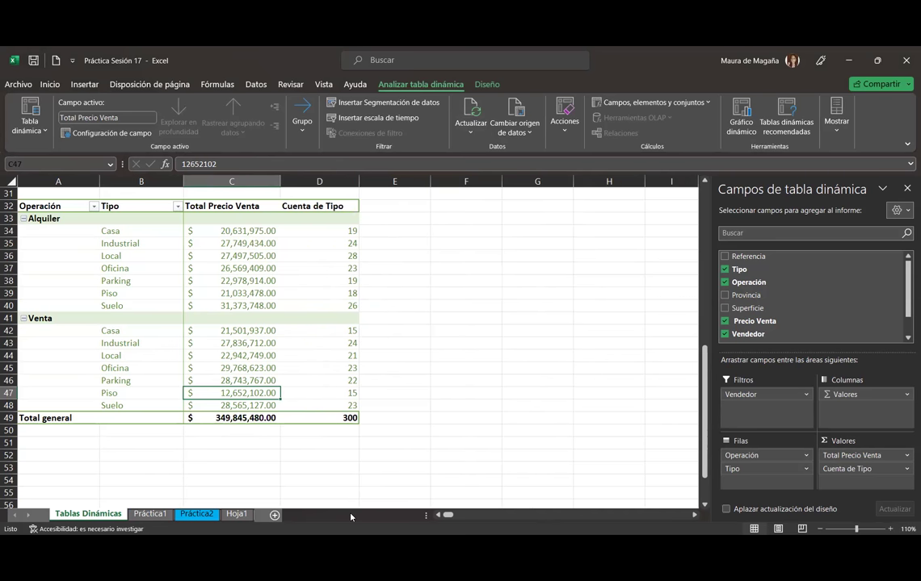
pyautogui.hotkey('ctrl', 'y')
pyautogui.hotkey('ctrl', 'y')
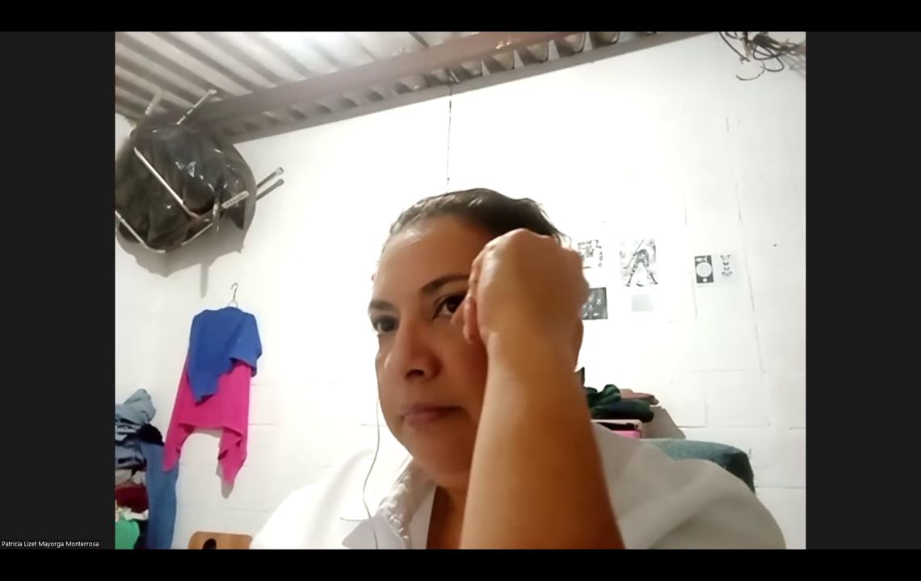
pyautogui.hotkey('alt', 'F2')
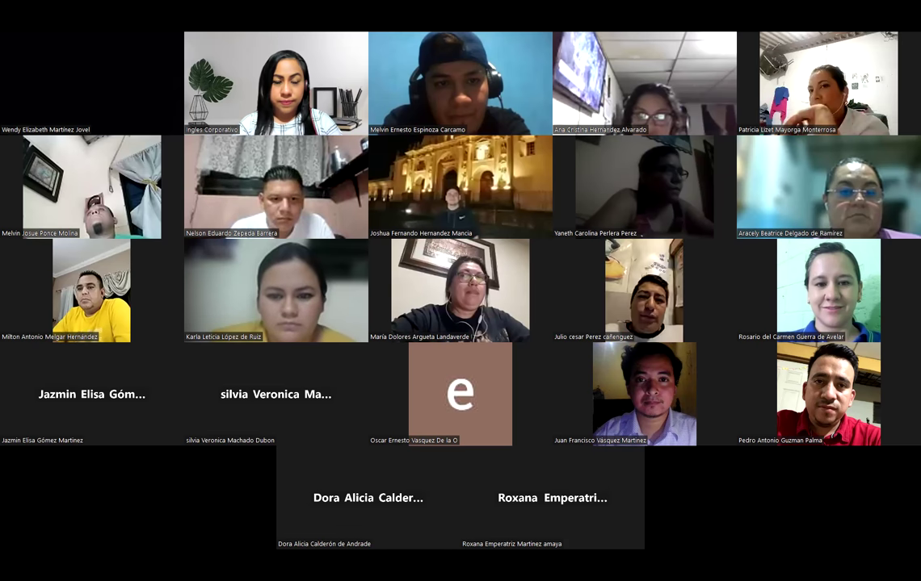